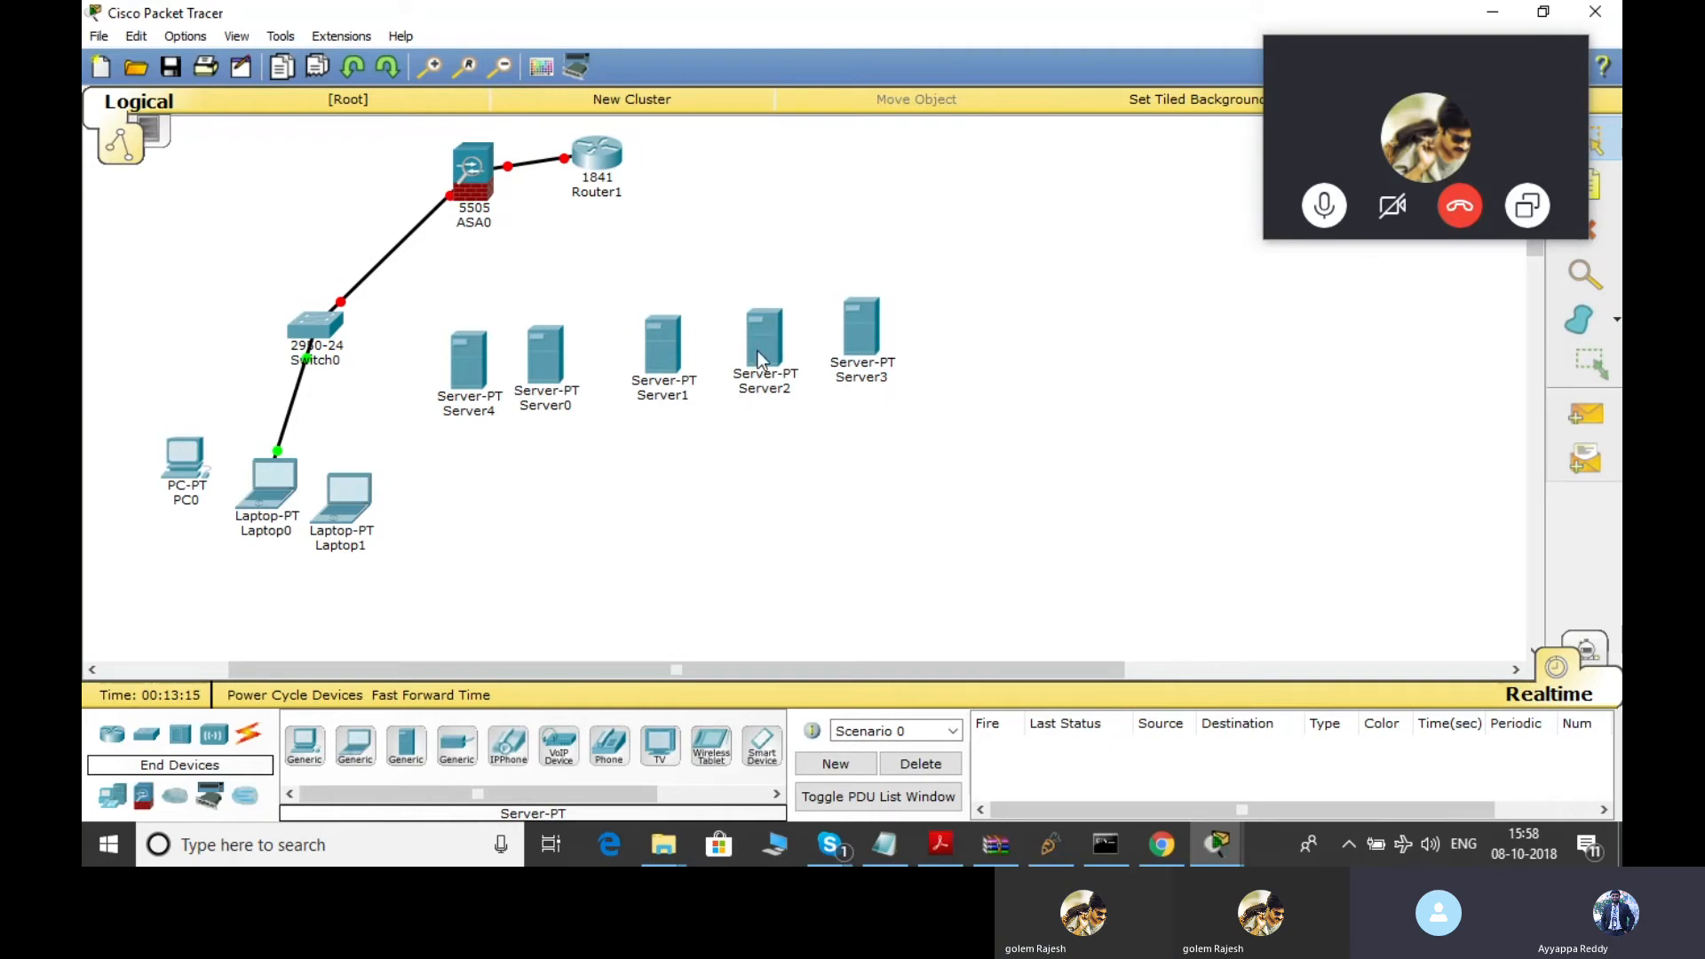
# Switch to the hello notes in Notepad and review the firewall interface list down to the DMZ INTERFACE line.
pyautogui.moveTo(473, 212)
pyautogui.click(884, 844)
pyautogui.click(472, 758)
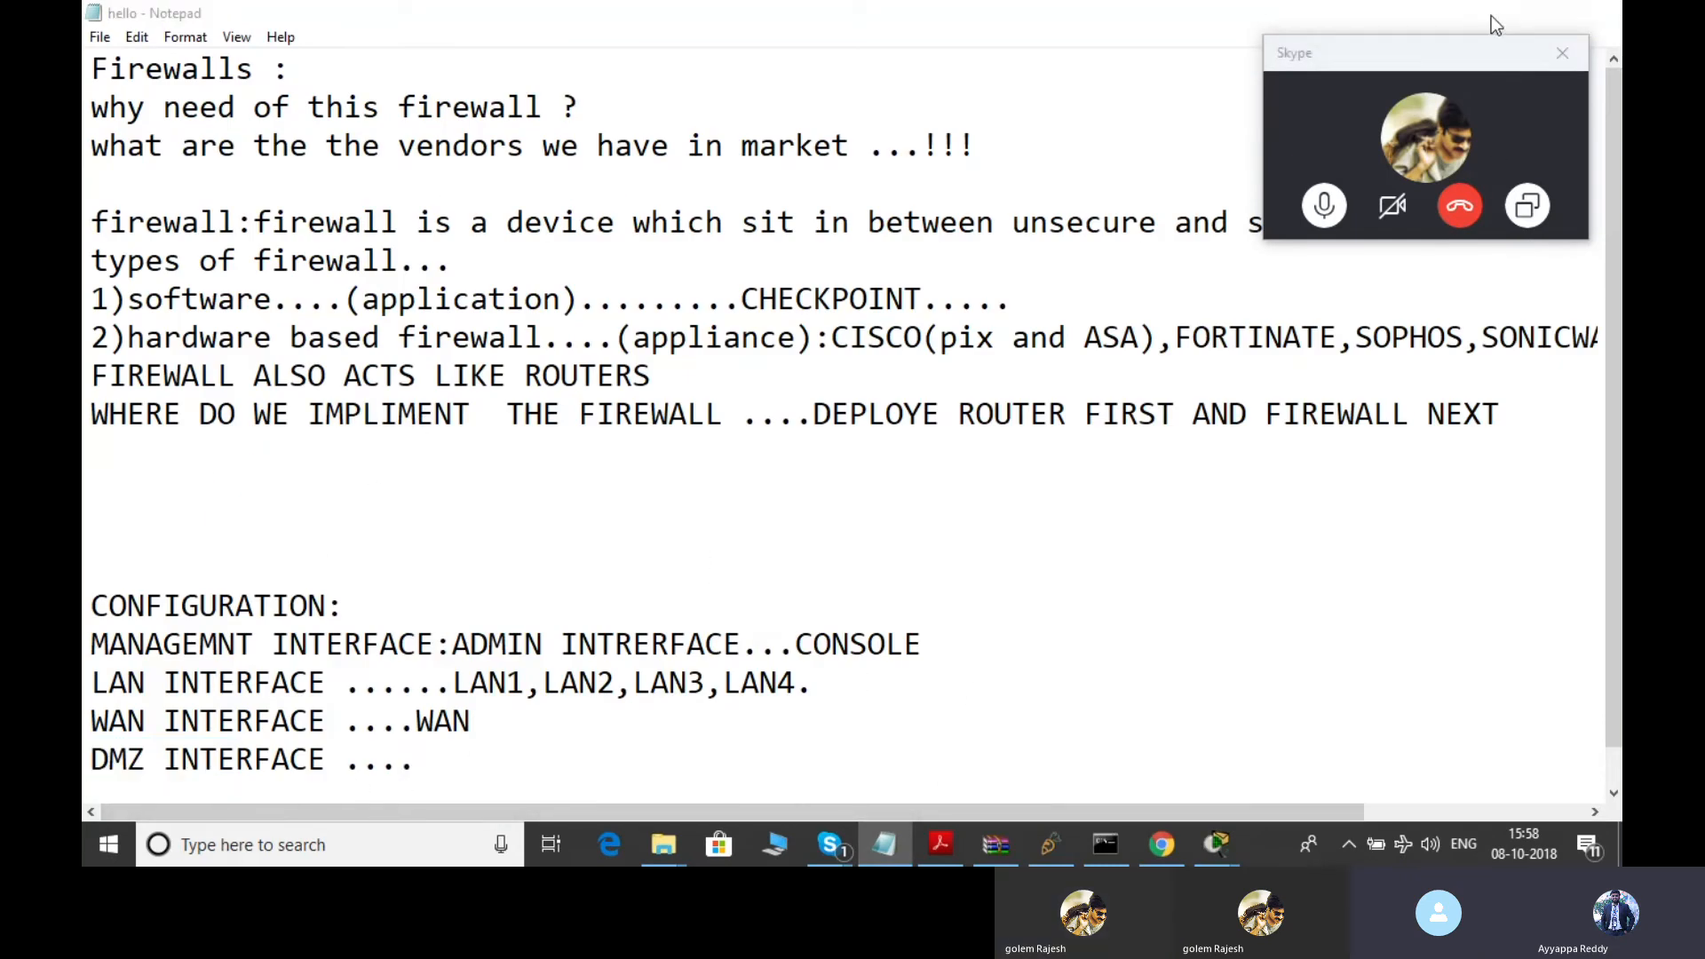
pyautogui.click(1491, 15)
# Switch to Chrome and open the Sophos firewall web console at 124.123.40.247:444 in a new browser tab.
pyautogui.click(1162, 846)
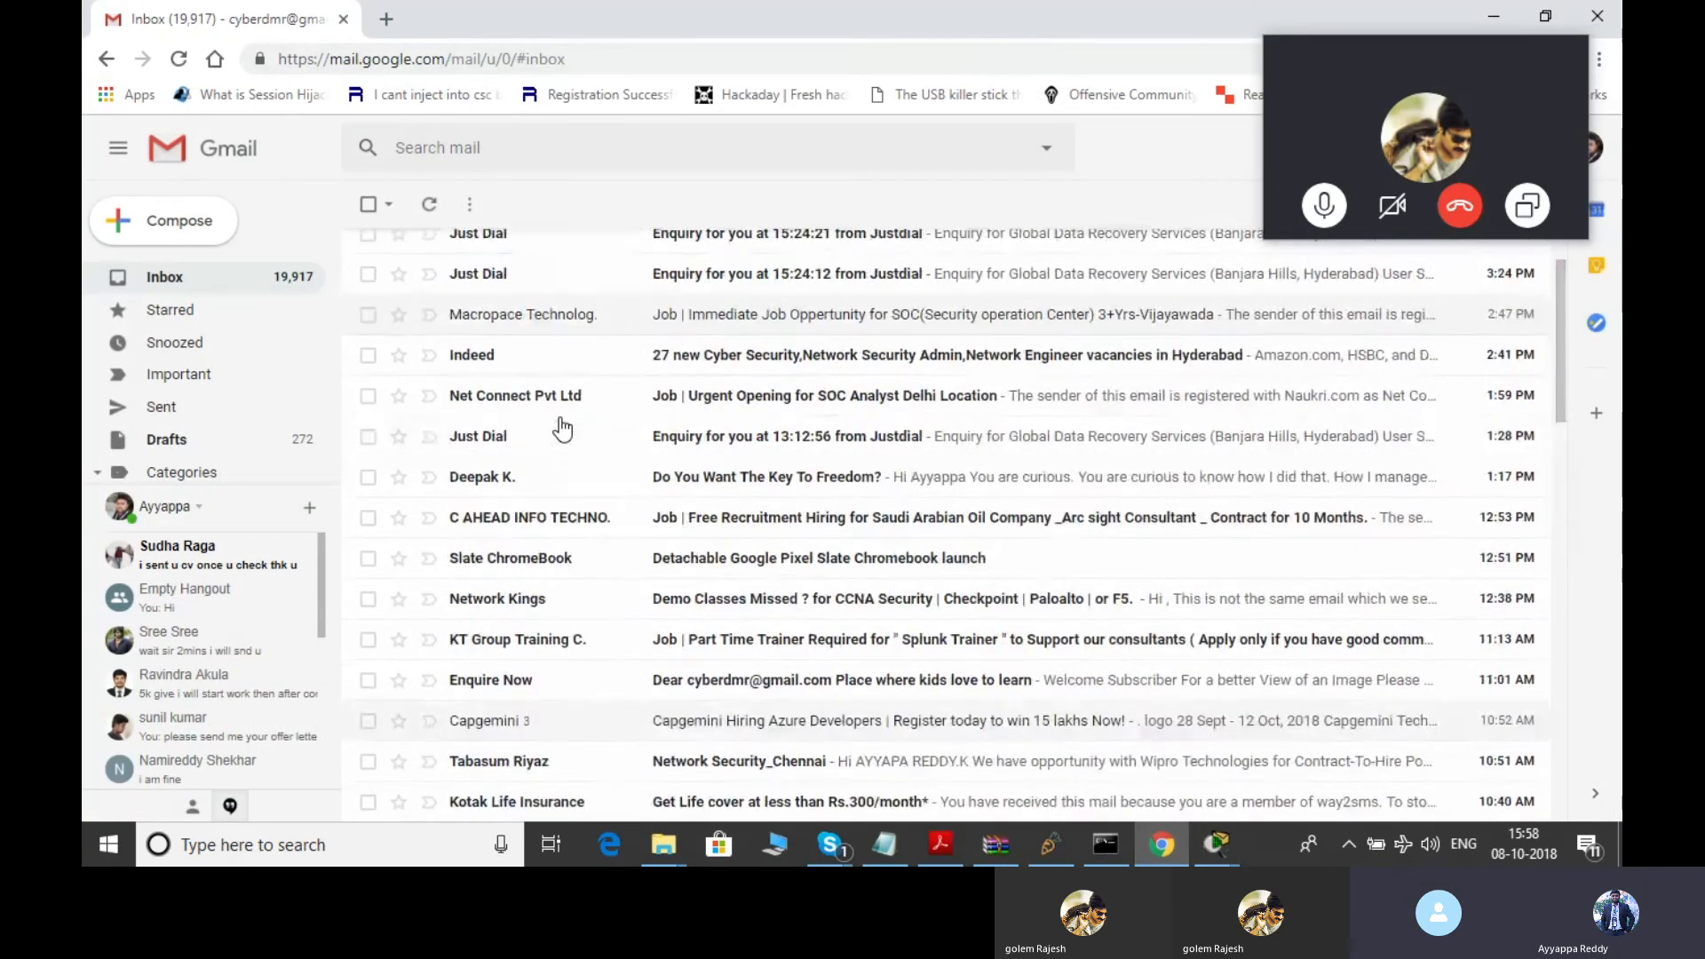
pyautogui.click(392, 17)
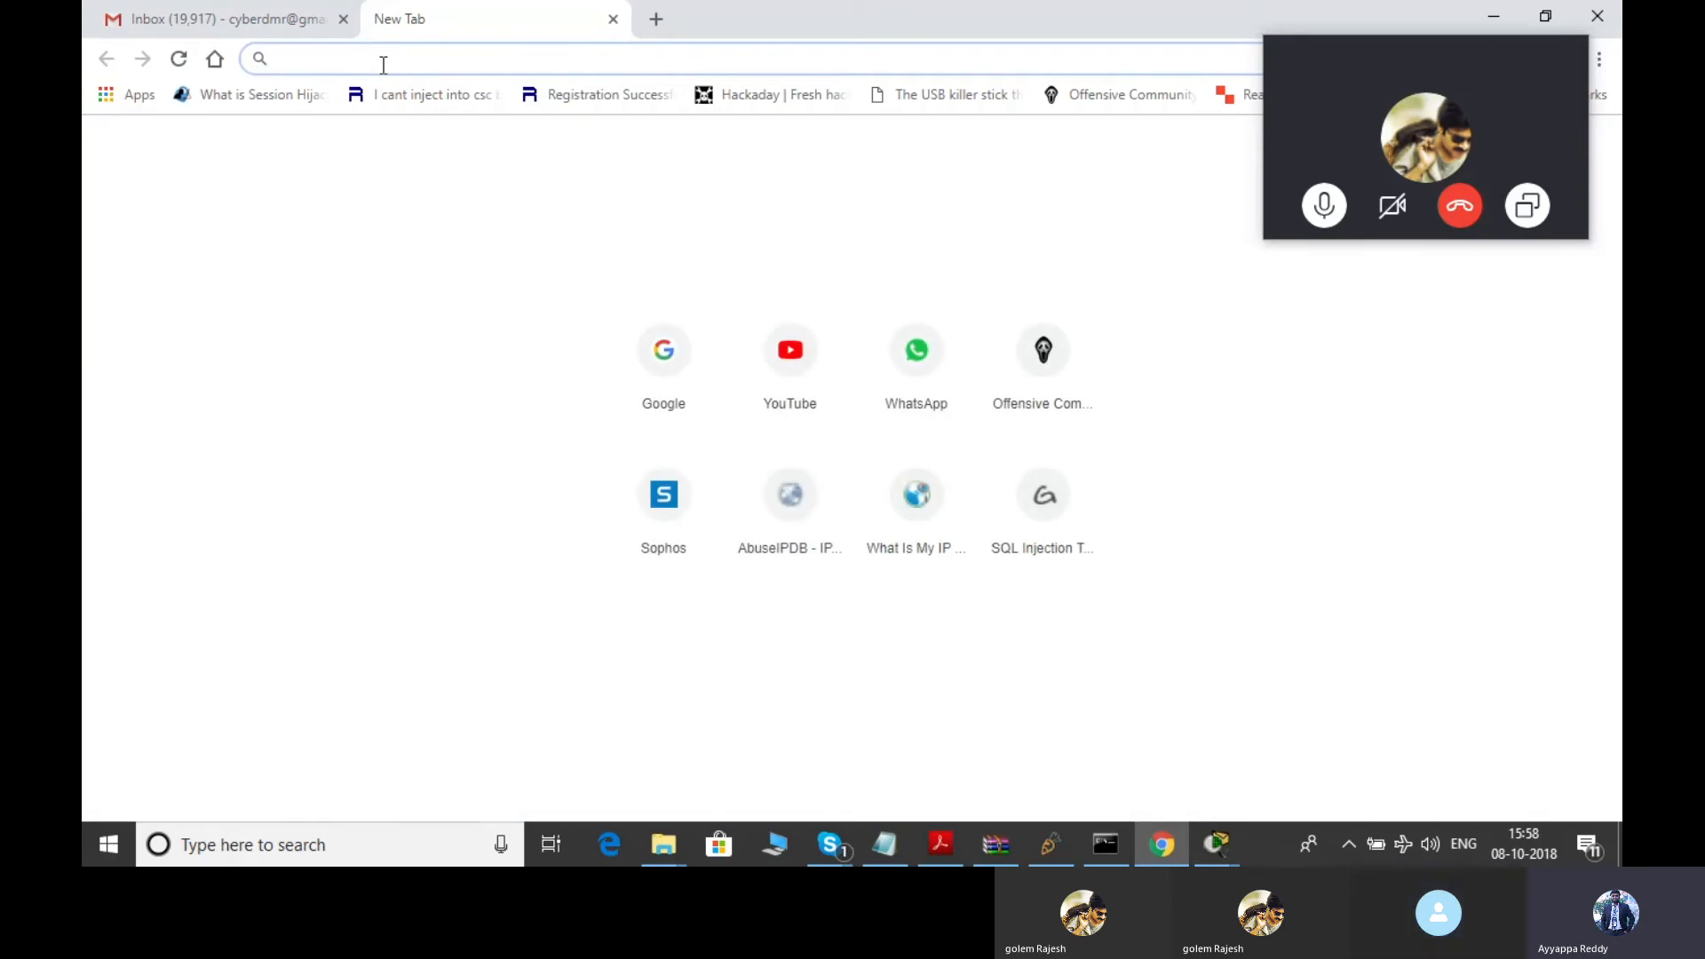
pyautogui.write('12')
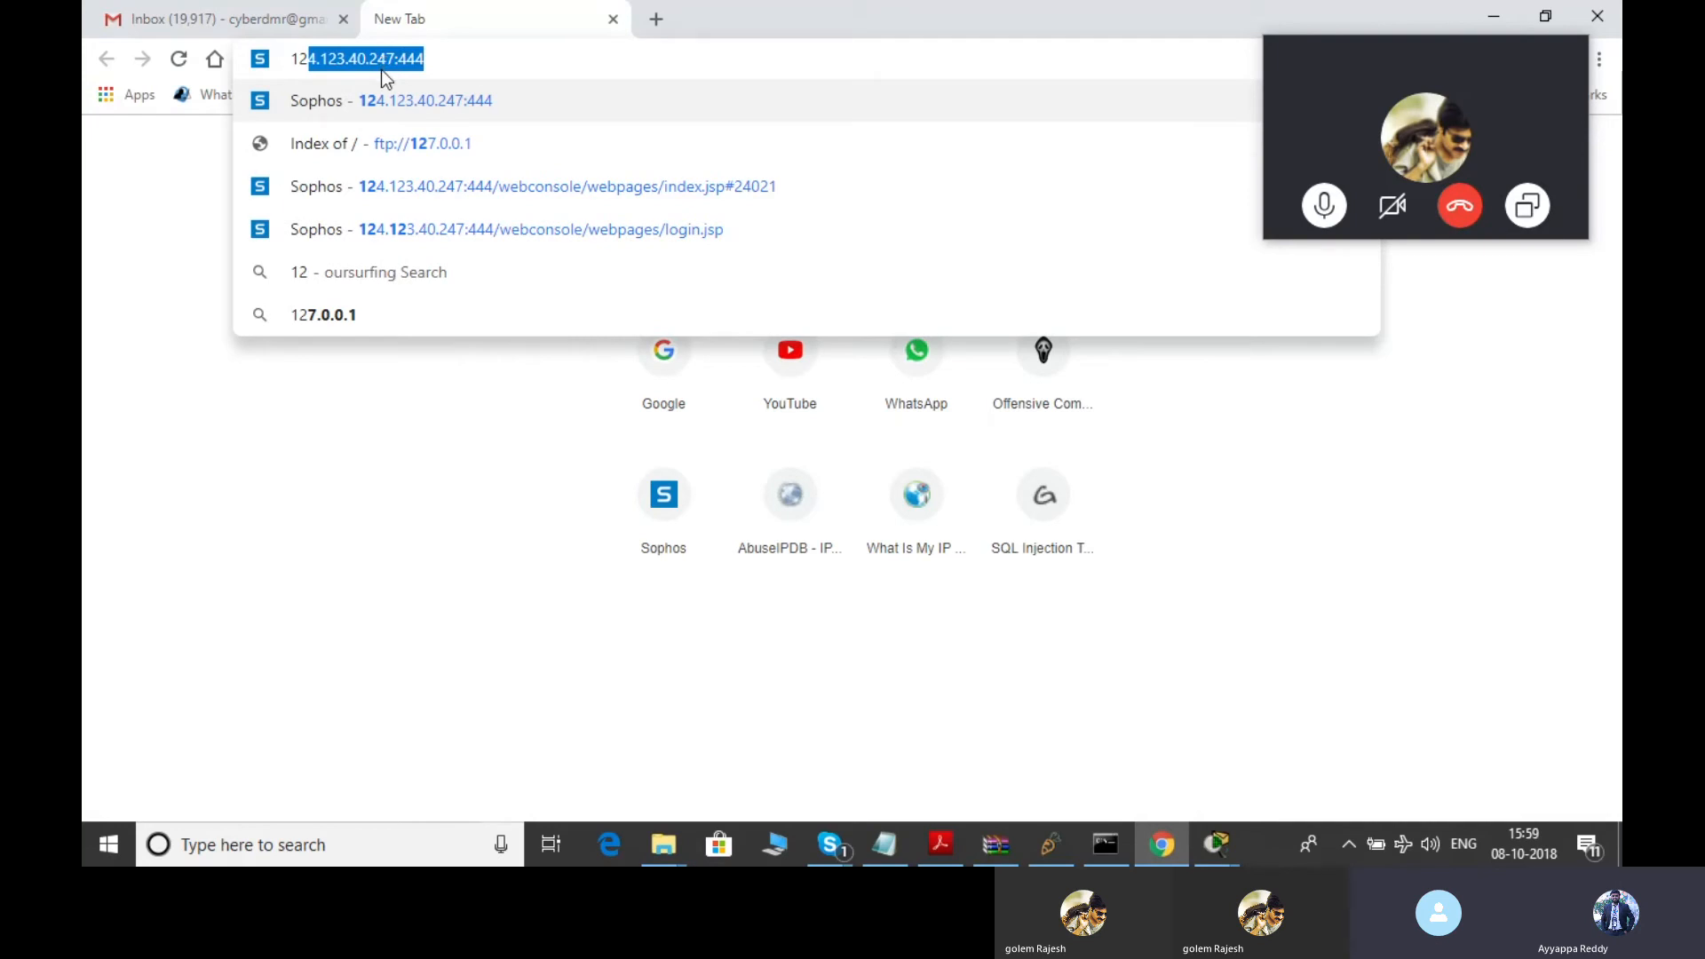
pyautogui.press('End')
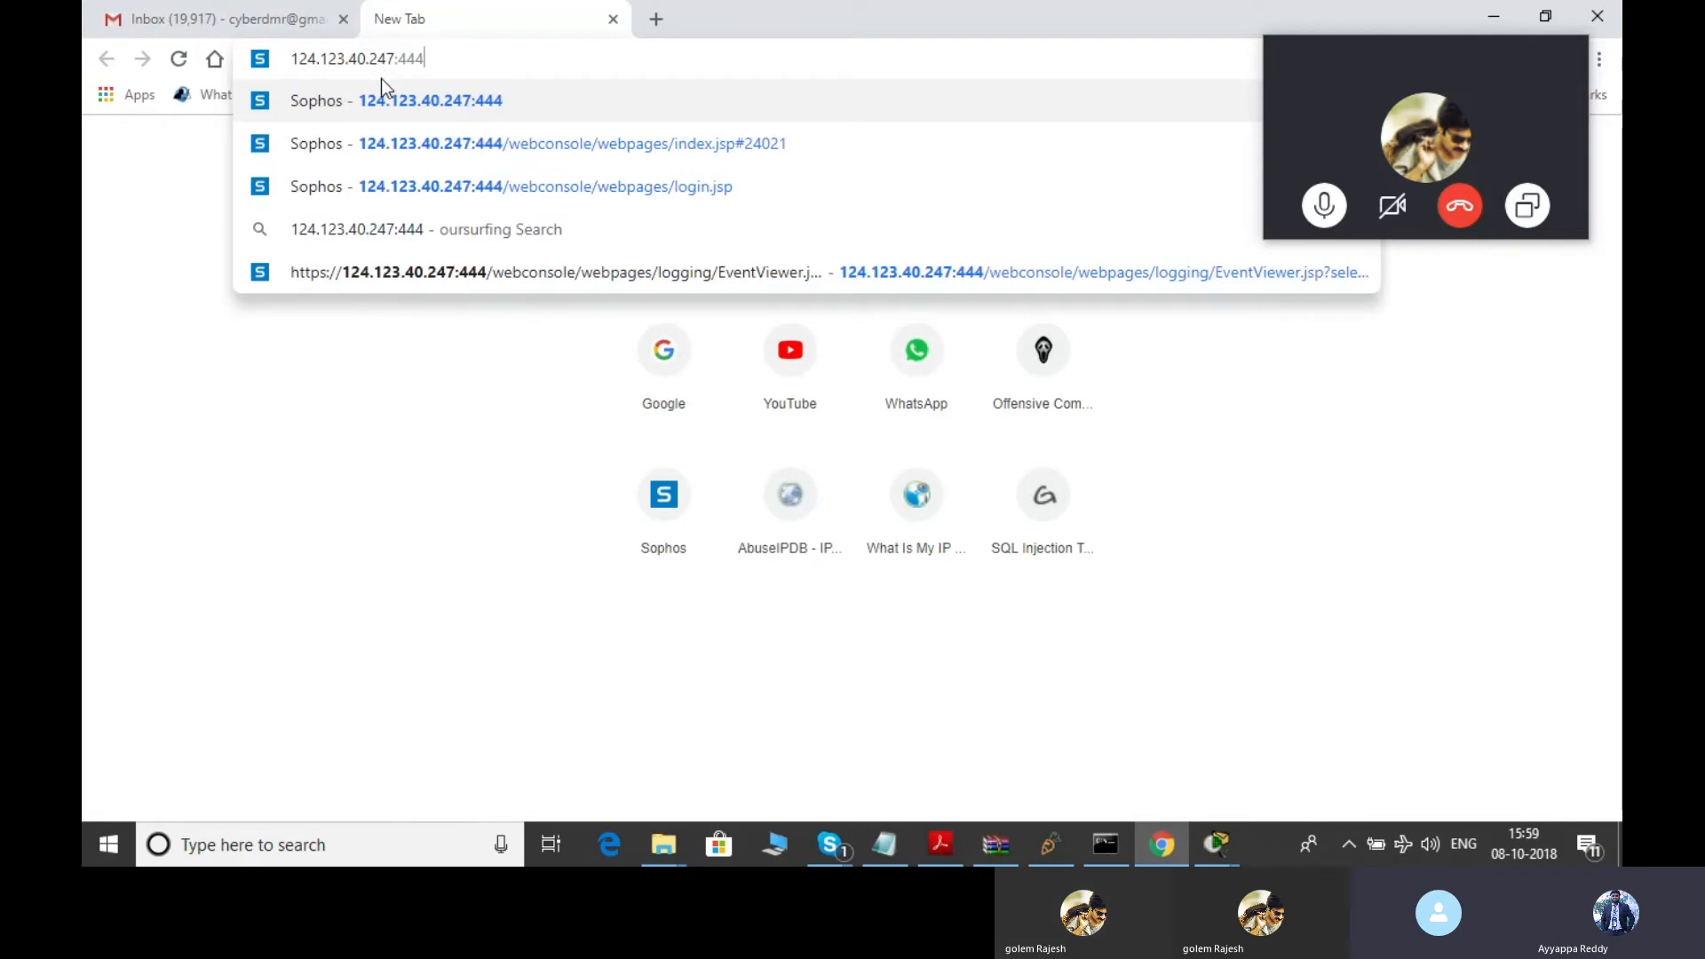
pyautogui.press('Left')
pyautogui.press('Left')
pyautogui.press('Left')
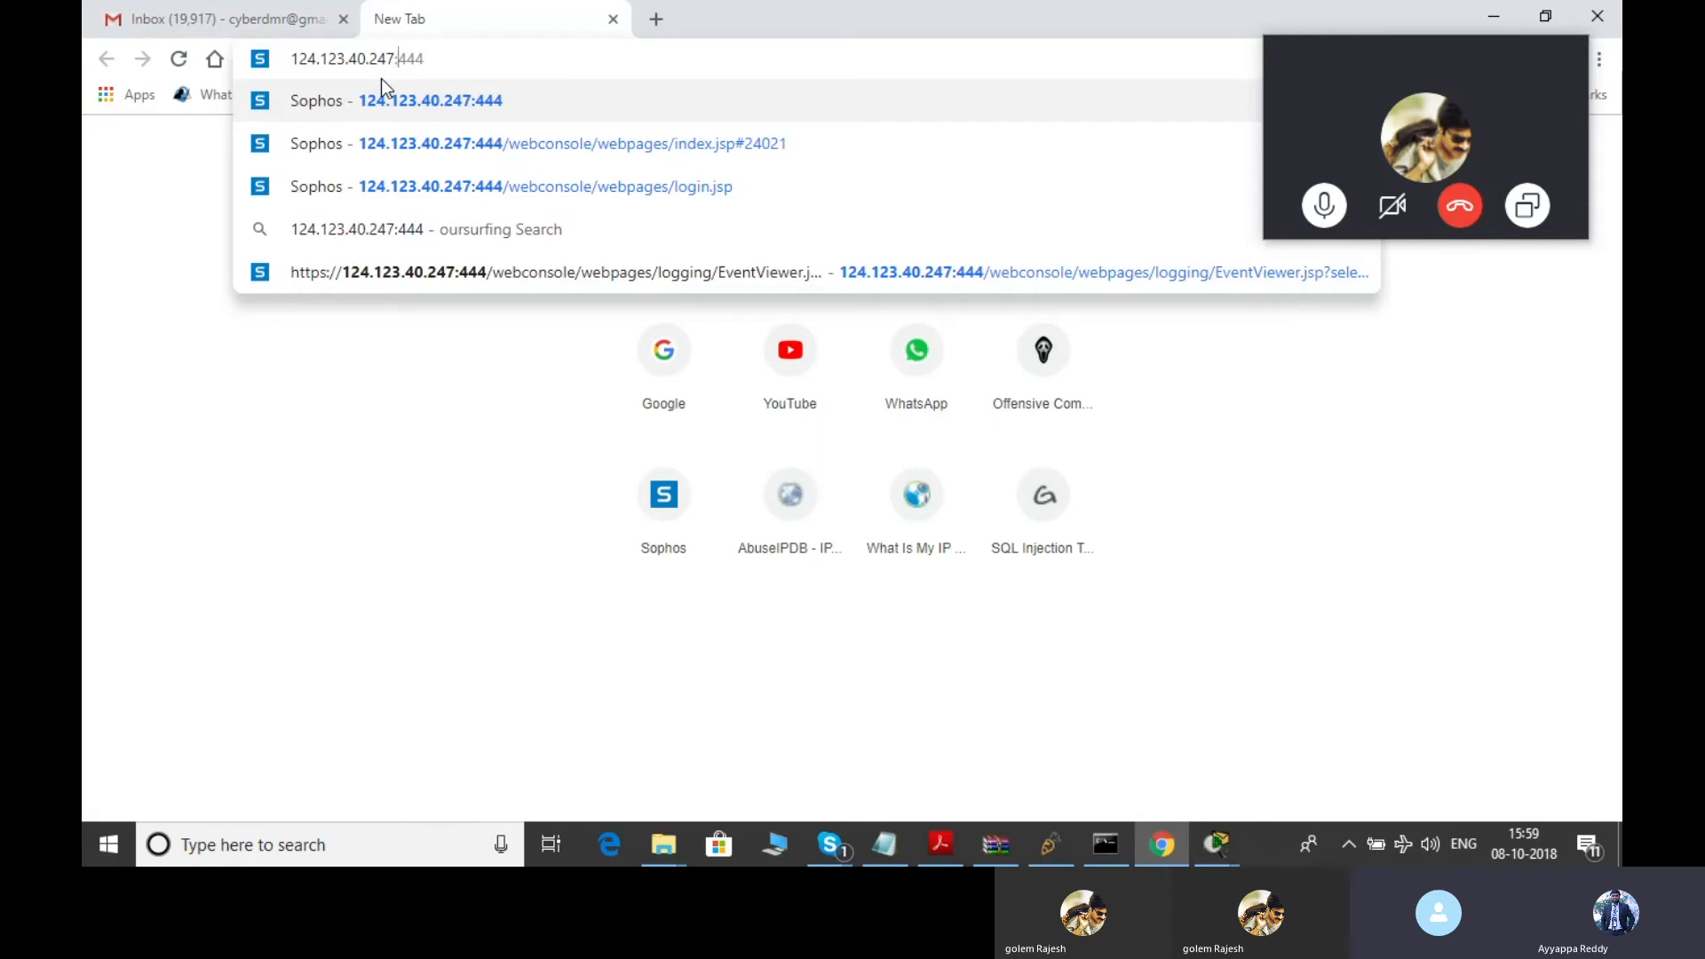
pyautogui.press('Right')
pyautogui.press('Right')
pyautogui.press('Right')
pyautogui.press('Right')
pyautogui.press('Right')
pyautogui.press('Right')
pyautogui.press('Right')
pyautogui.press('Right')
pyautogui.press('Right')
pyautogui.press('Right')
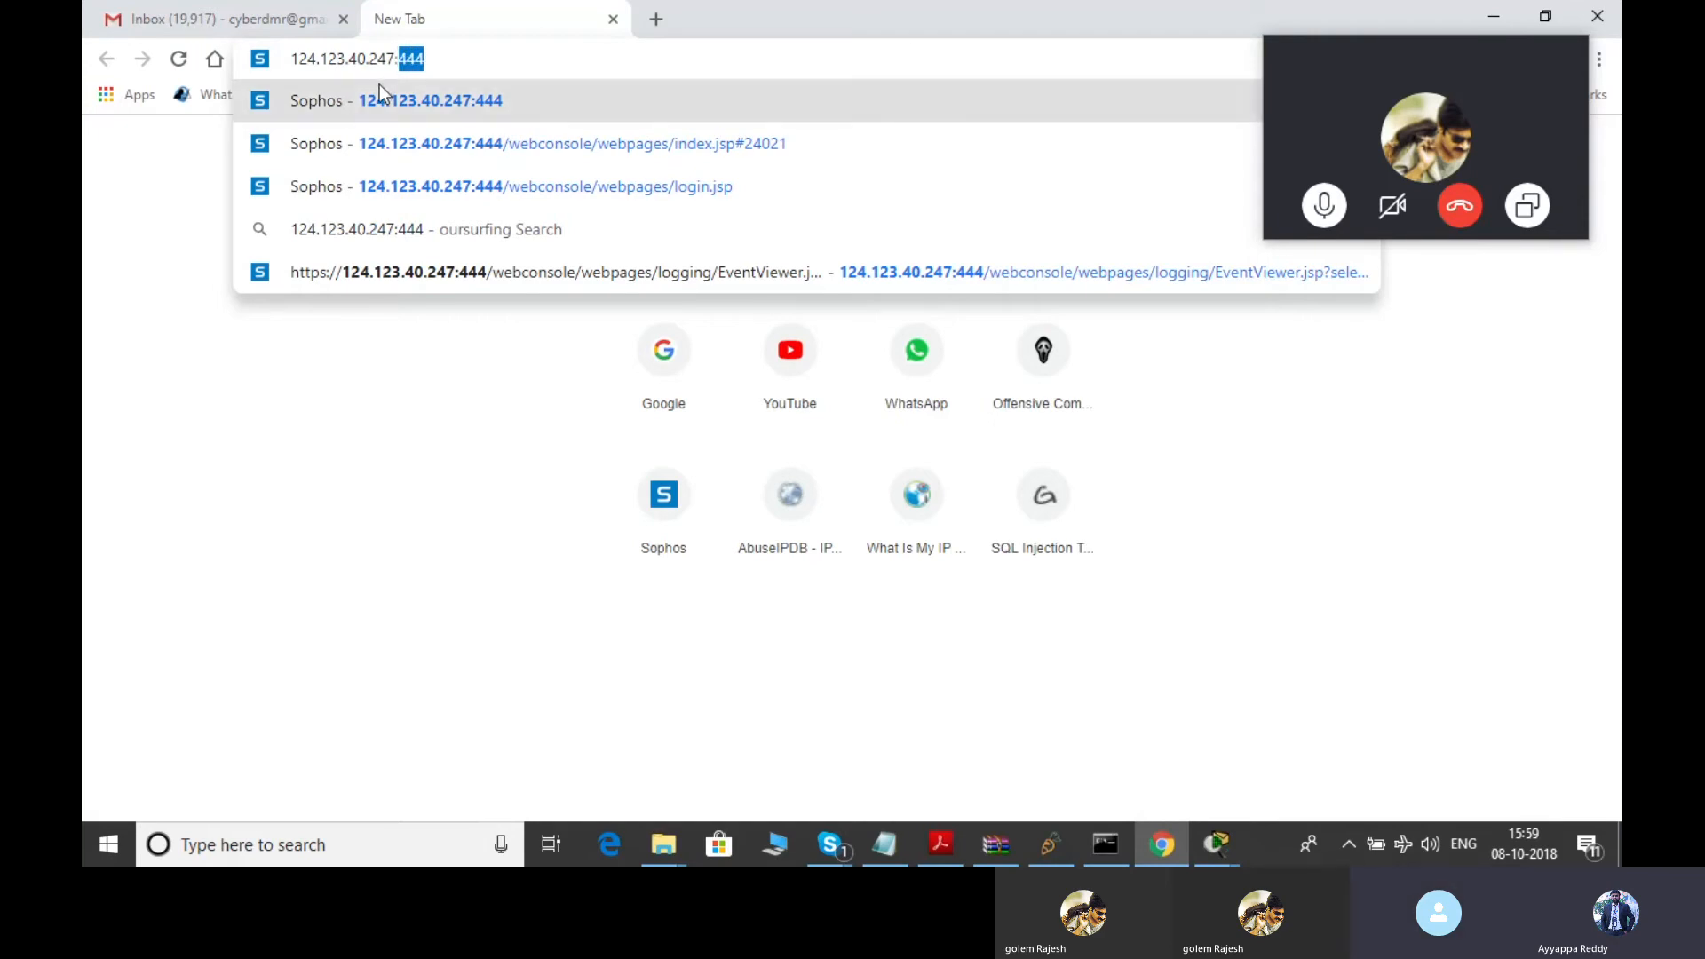
pyautogui.click(380, 84)
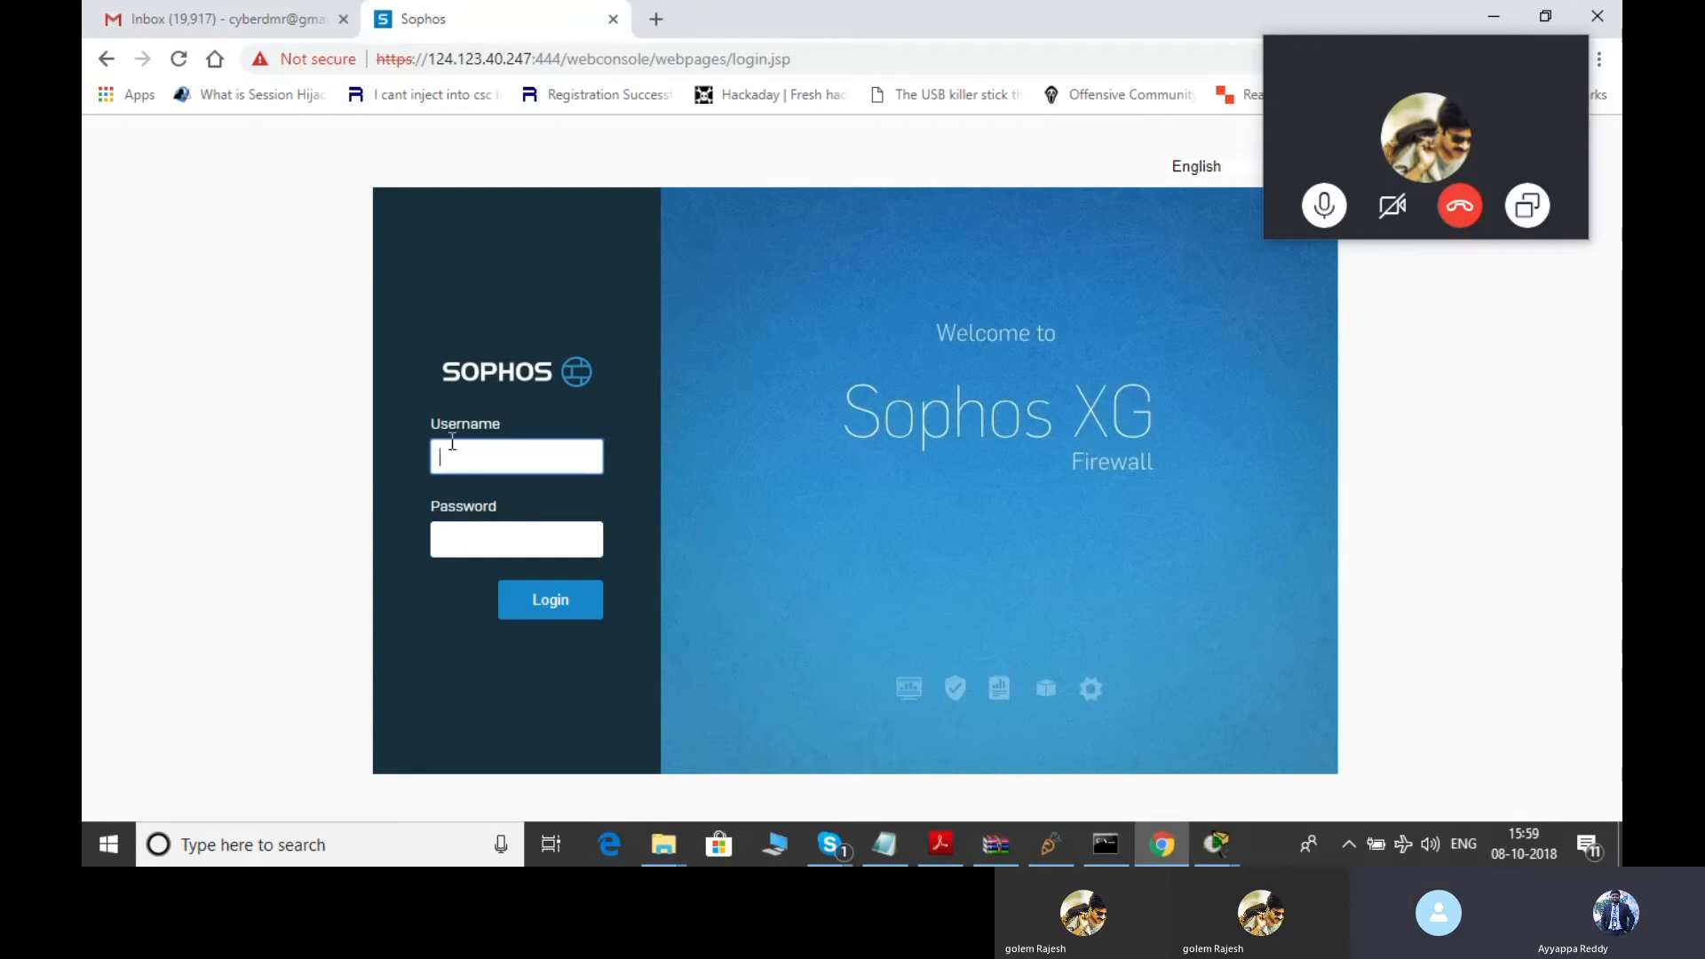
# Place the cursor in the Username field of the Sophos XG Firewall login form.
pyautogui.click(733, 481)
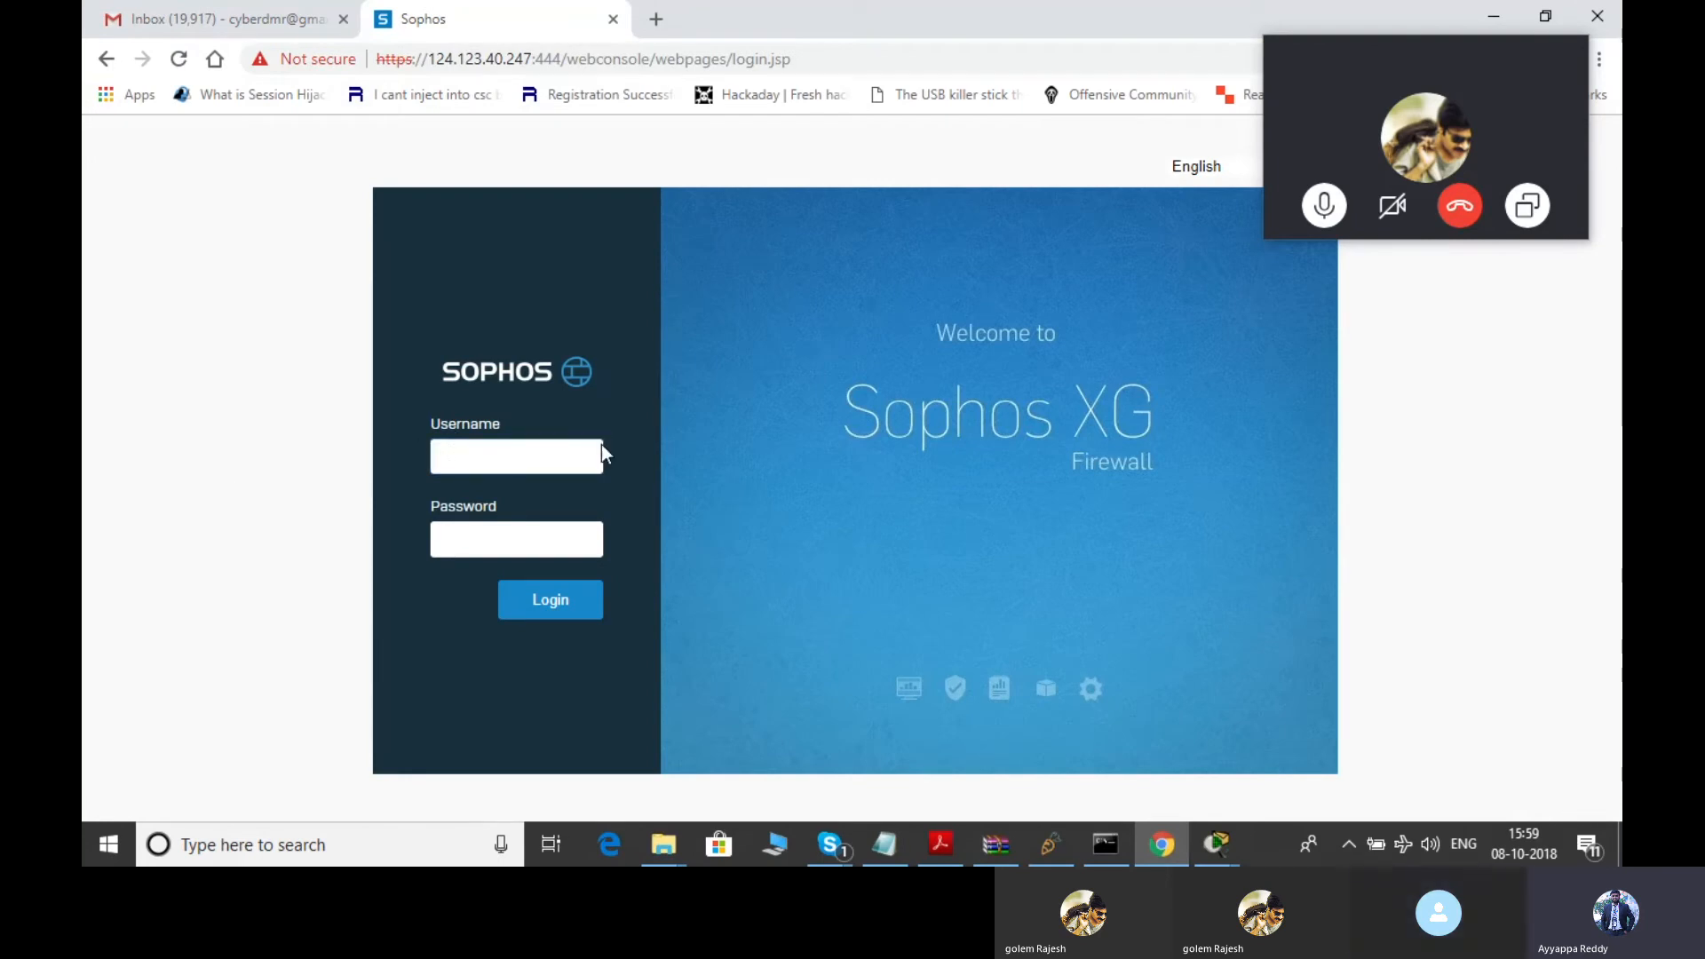
pyautogui.click(521, 453)
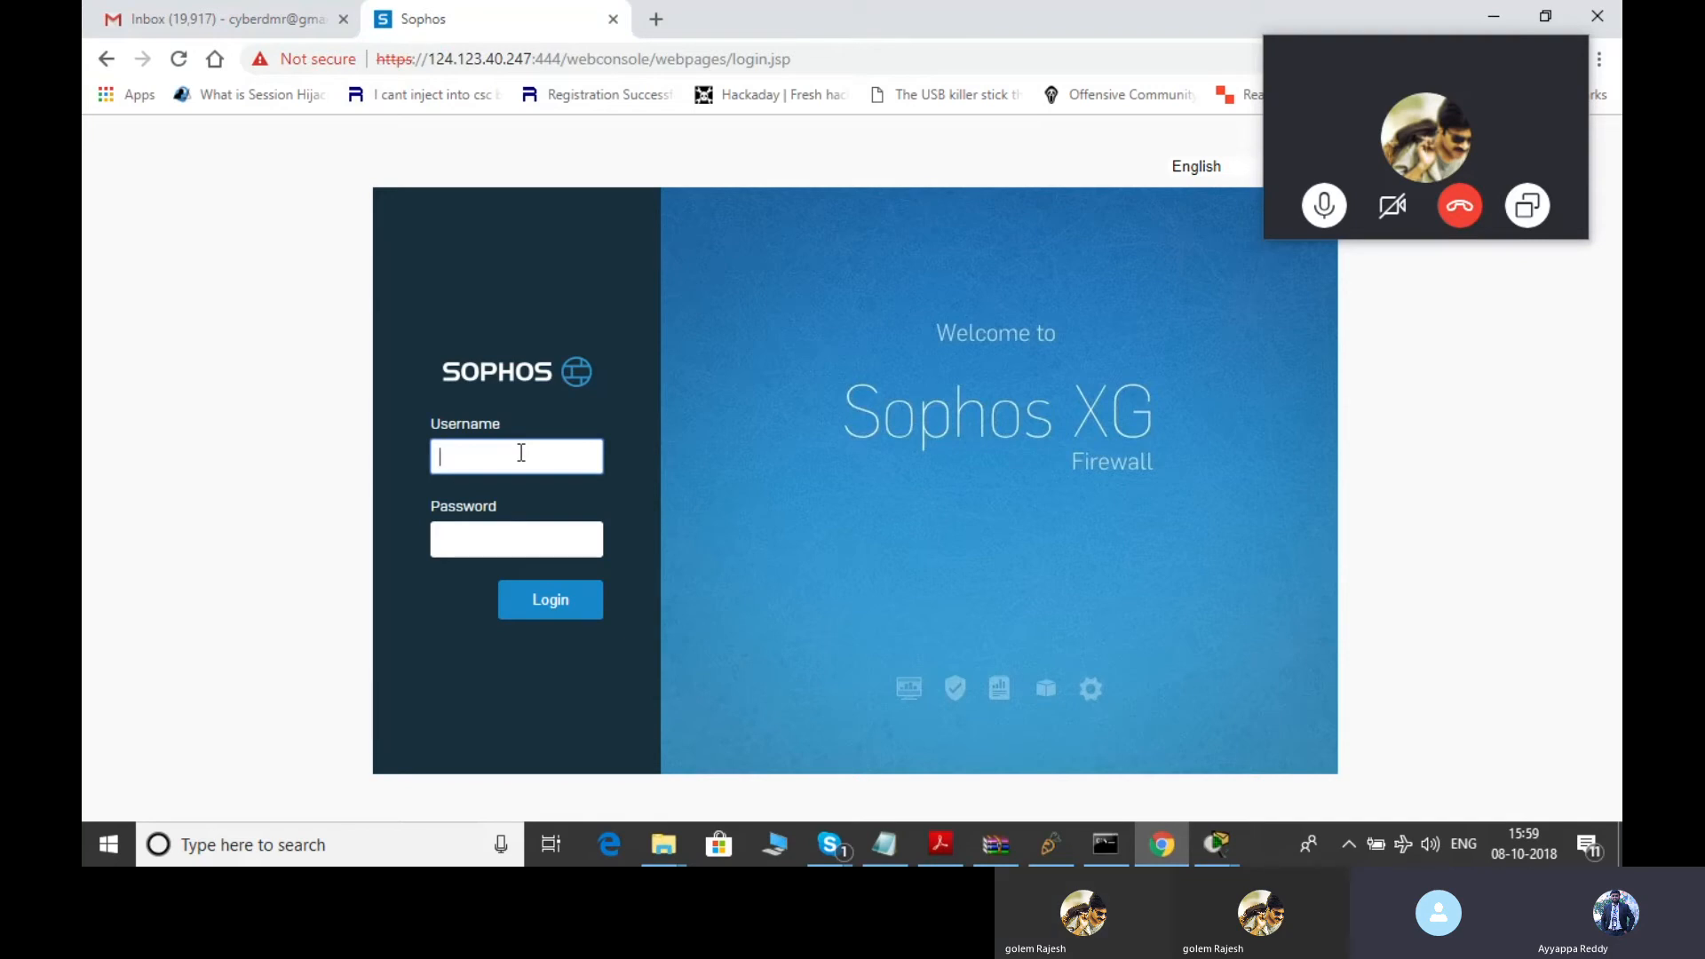
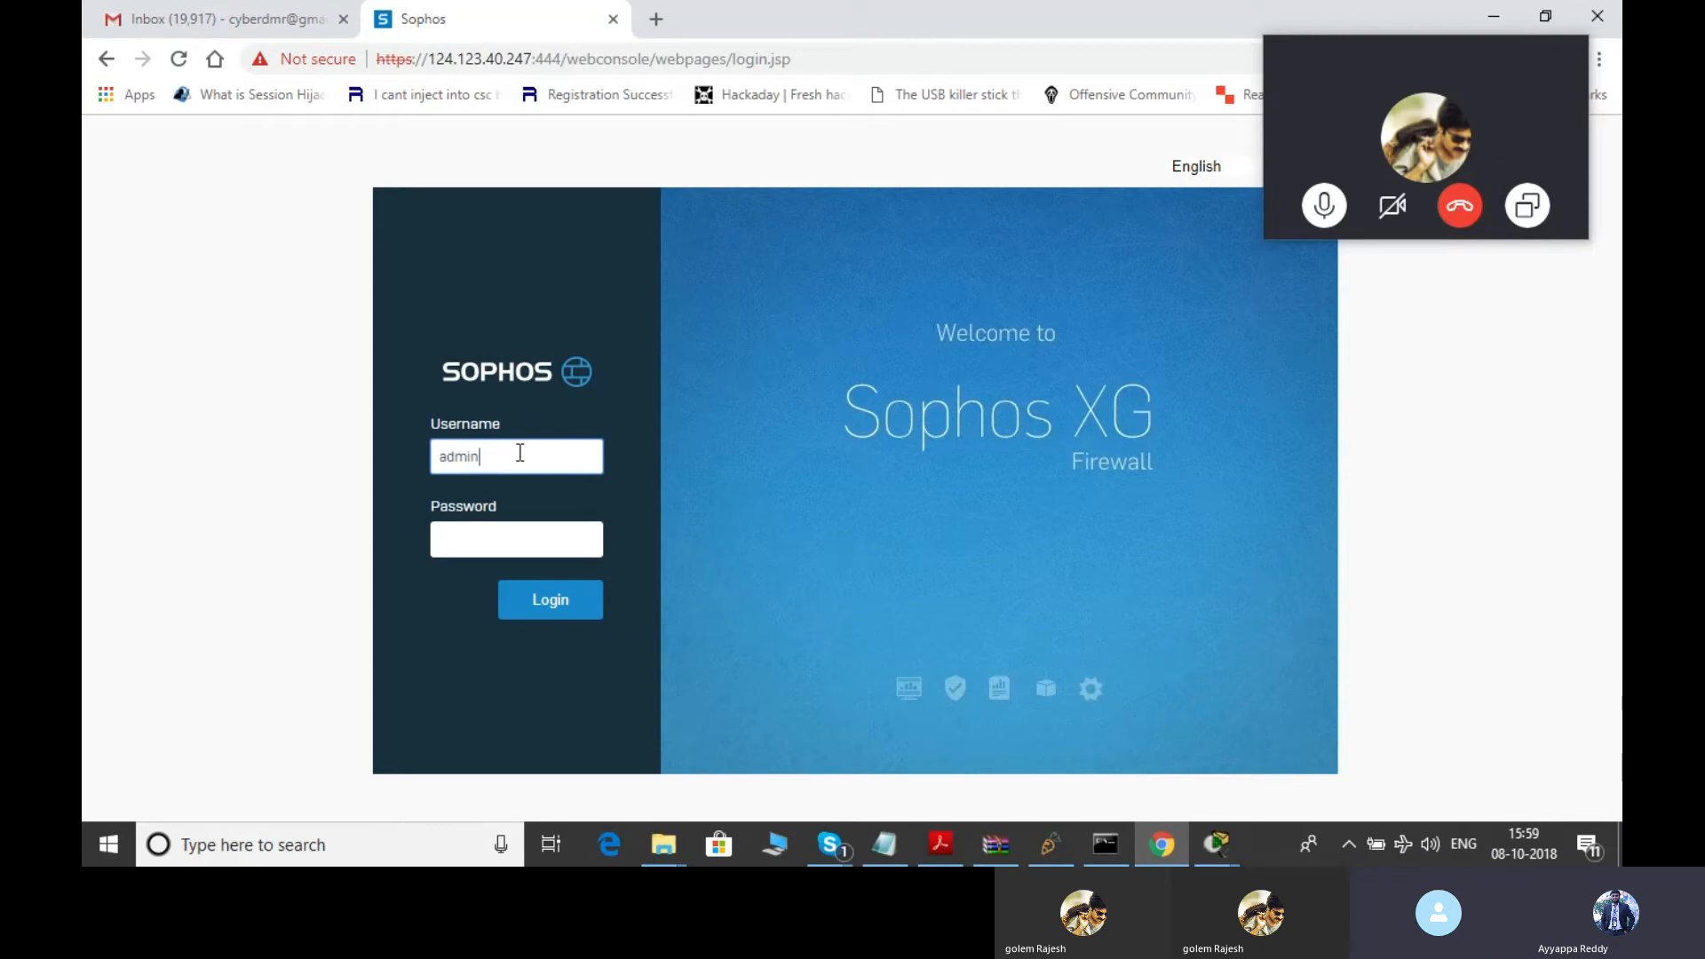
# Log in to the Sophos XG Firewall console with the username admin and the account password.
pyautogui.press('Tab')
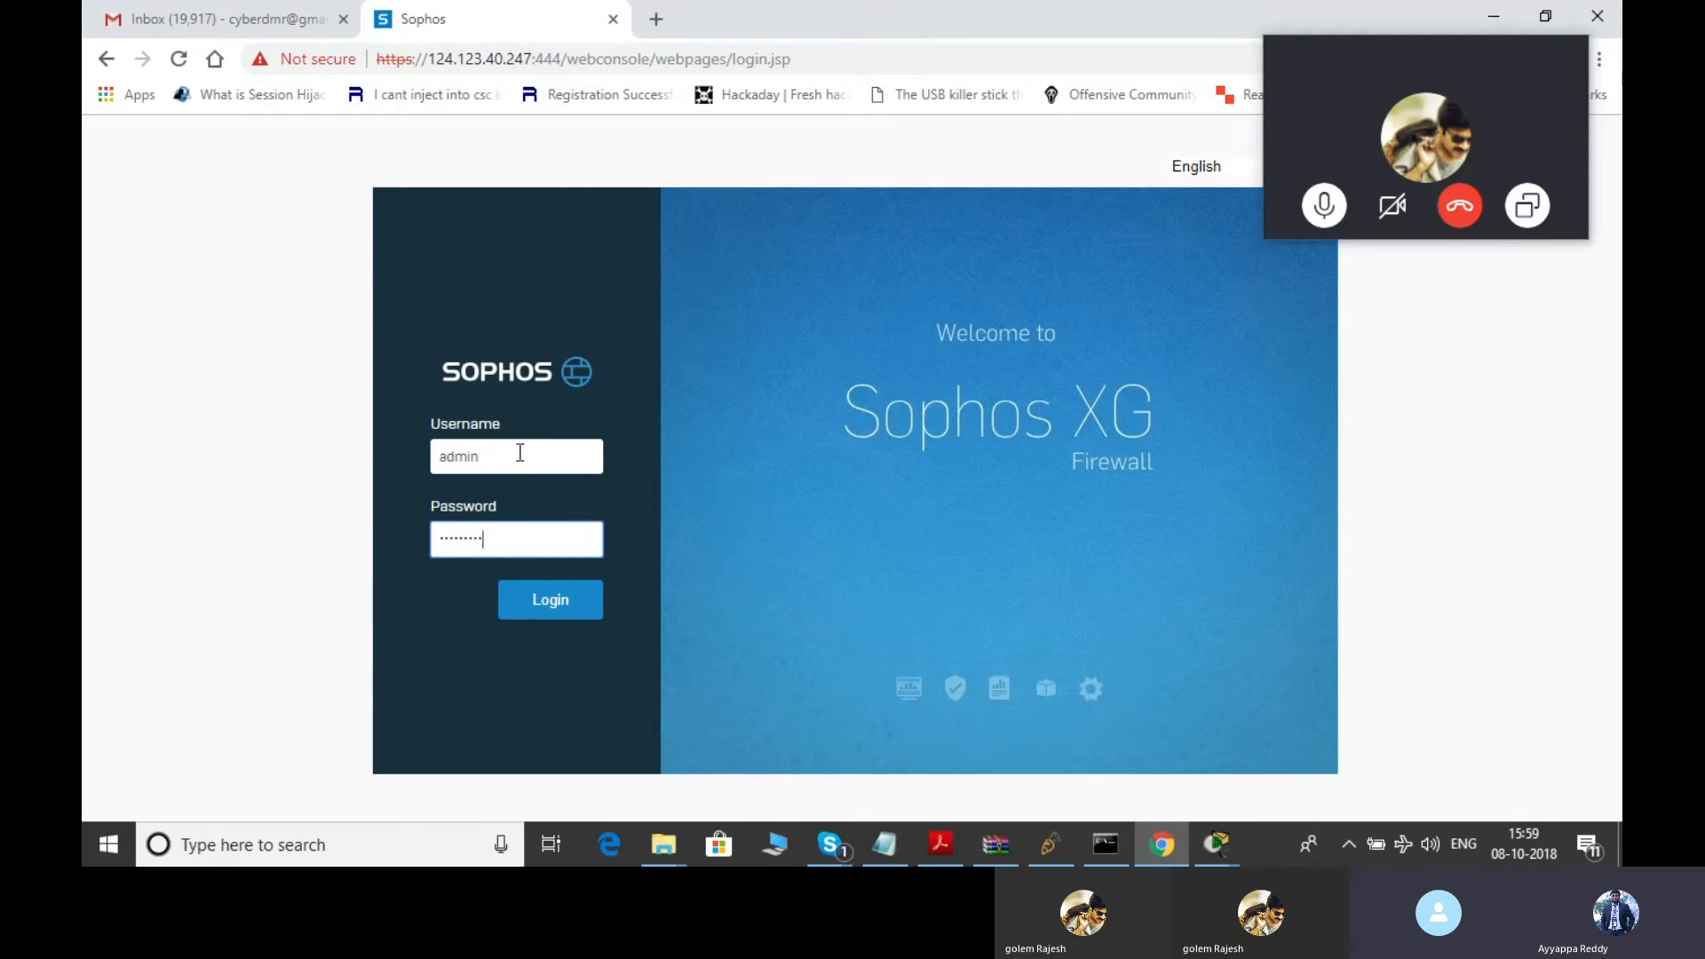
pyautogui.press('Return')
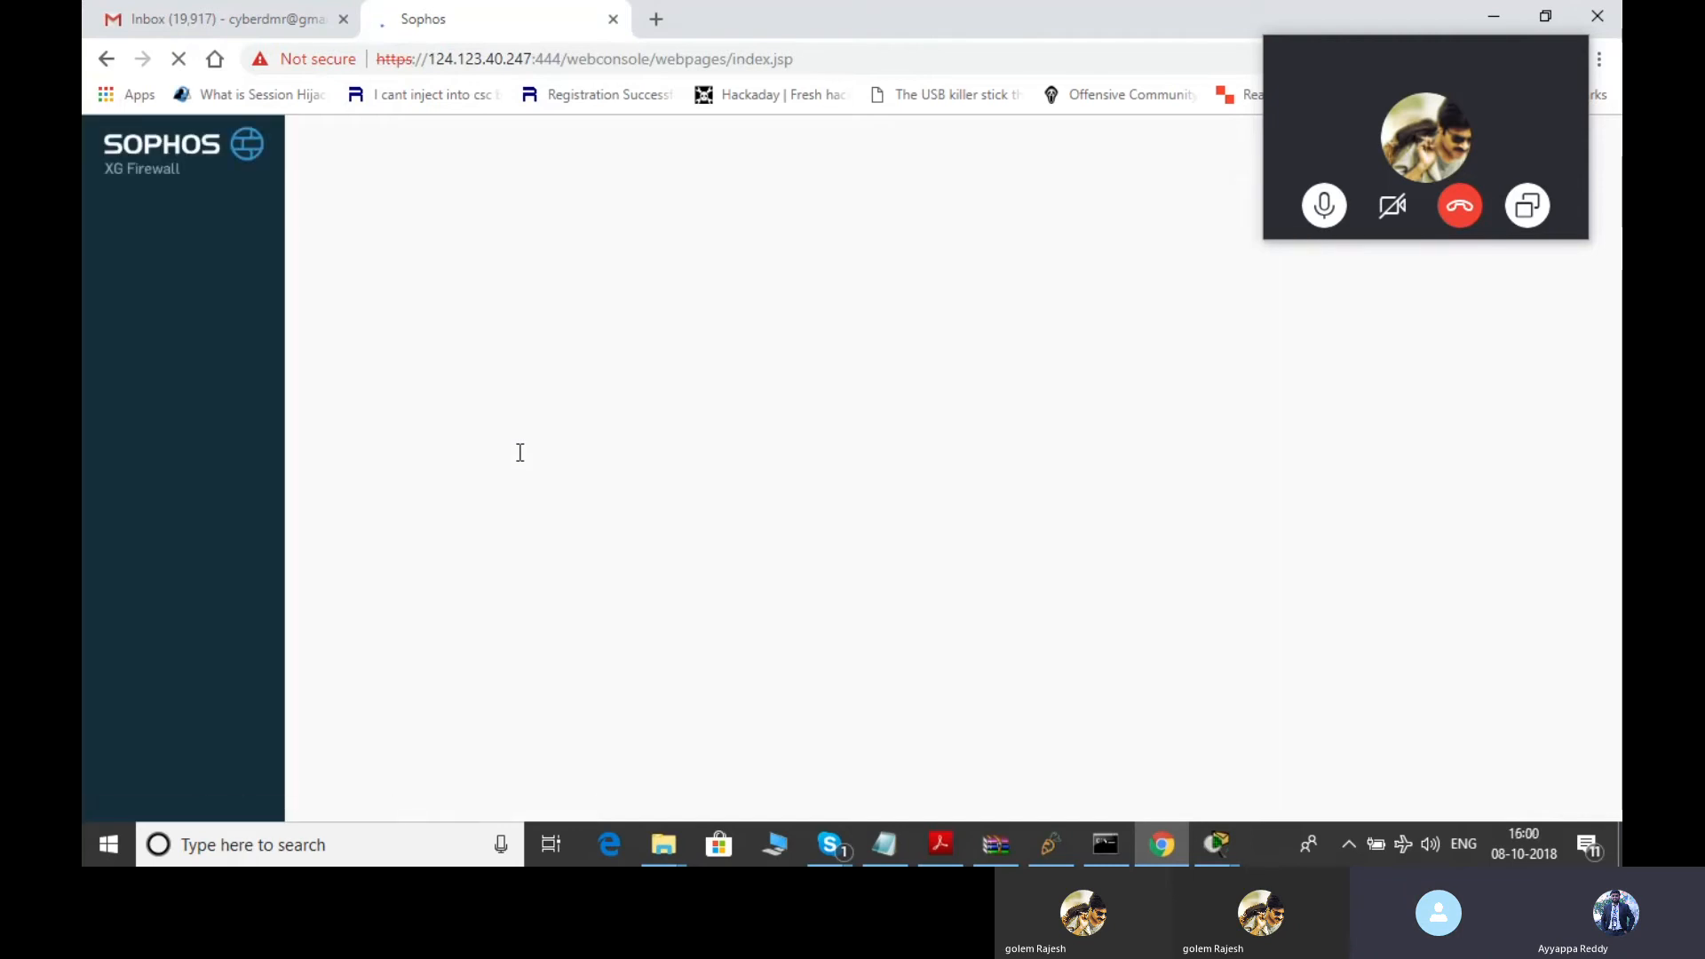
# Highlight the console's IP address and port in the URL, and decline the offered firmware upgrade for now.
pyautogui.moveTo(431, 64); pyautogui.dragTo(903, 71)
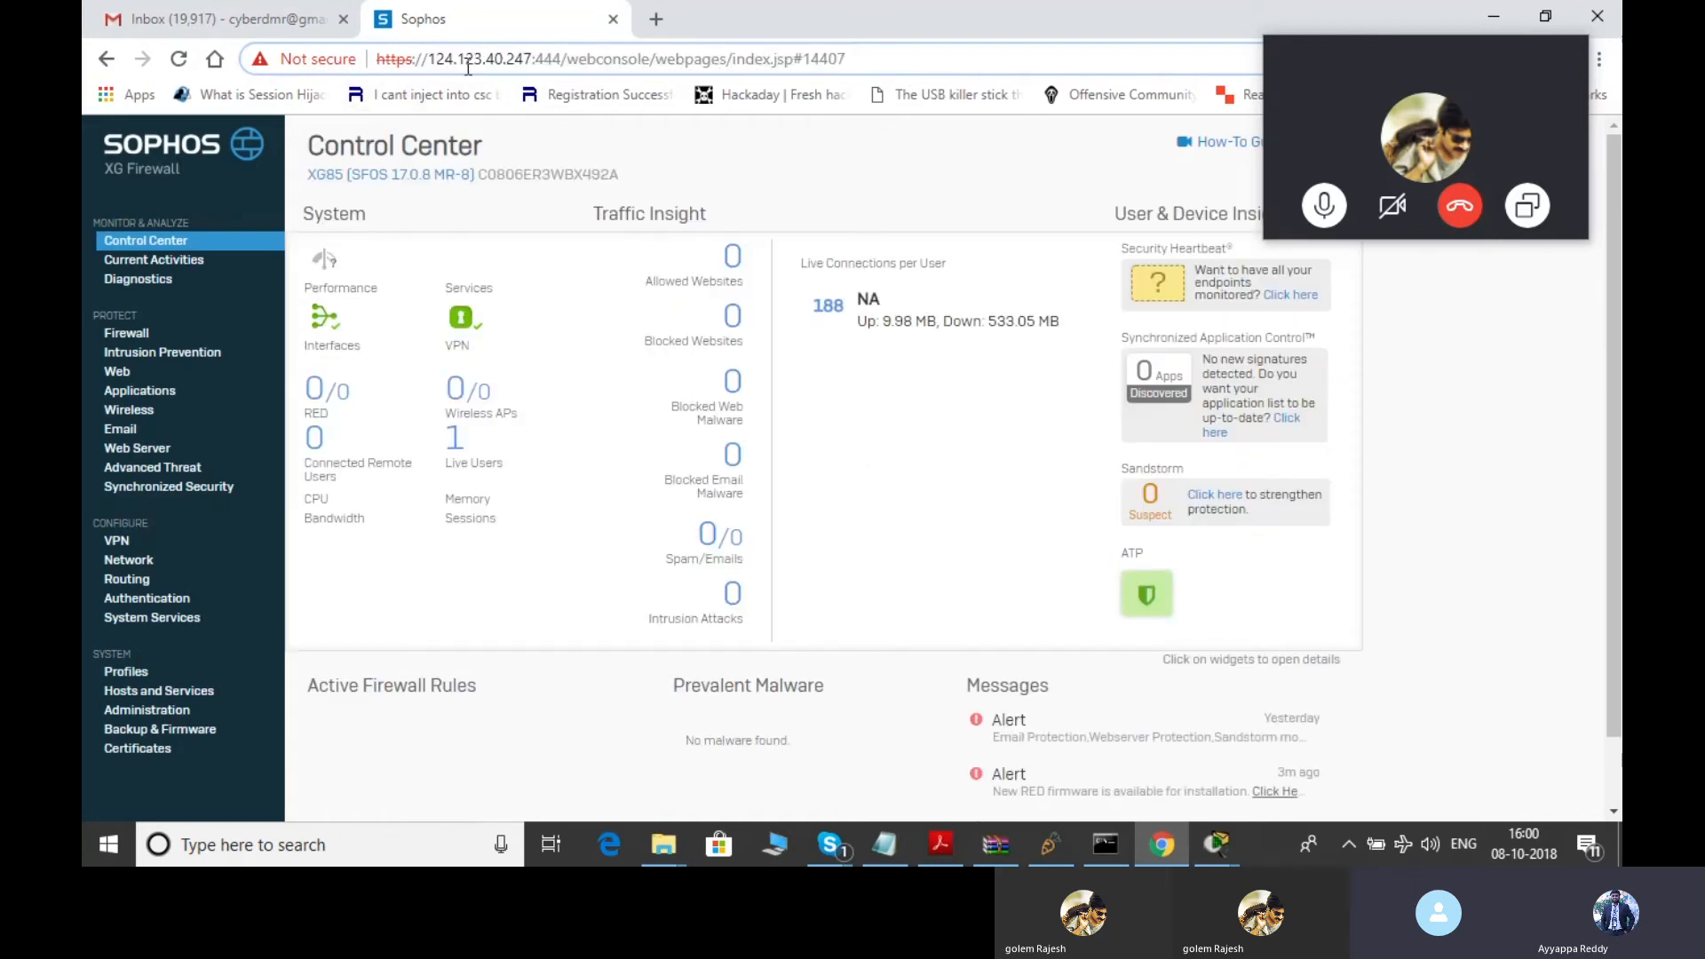
pyautogui.moveTo(428, 59); pyautogui.dragTo(561, 55)
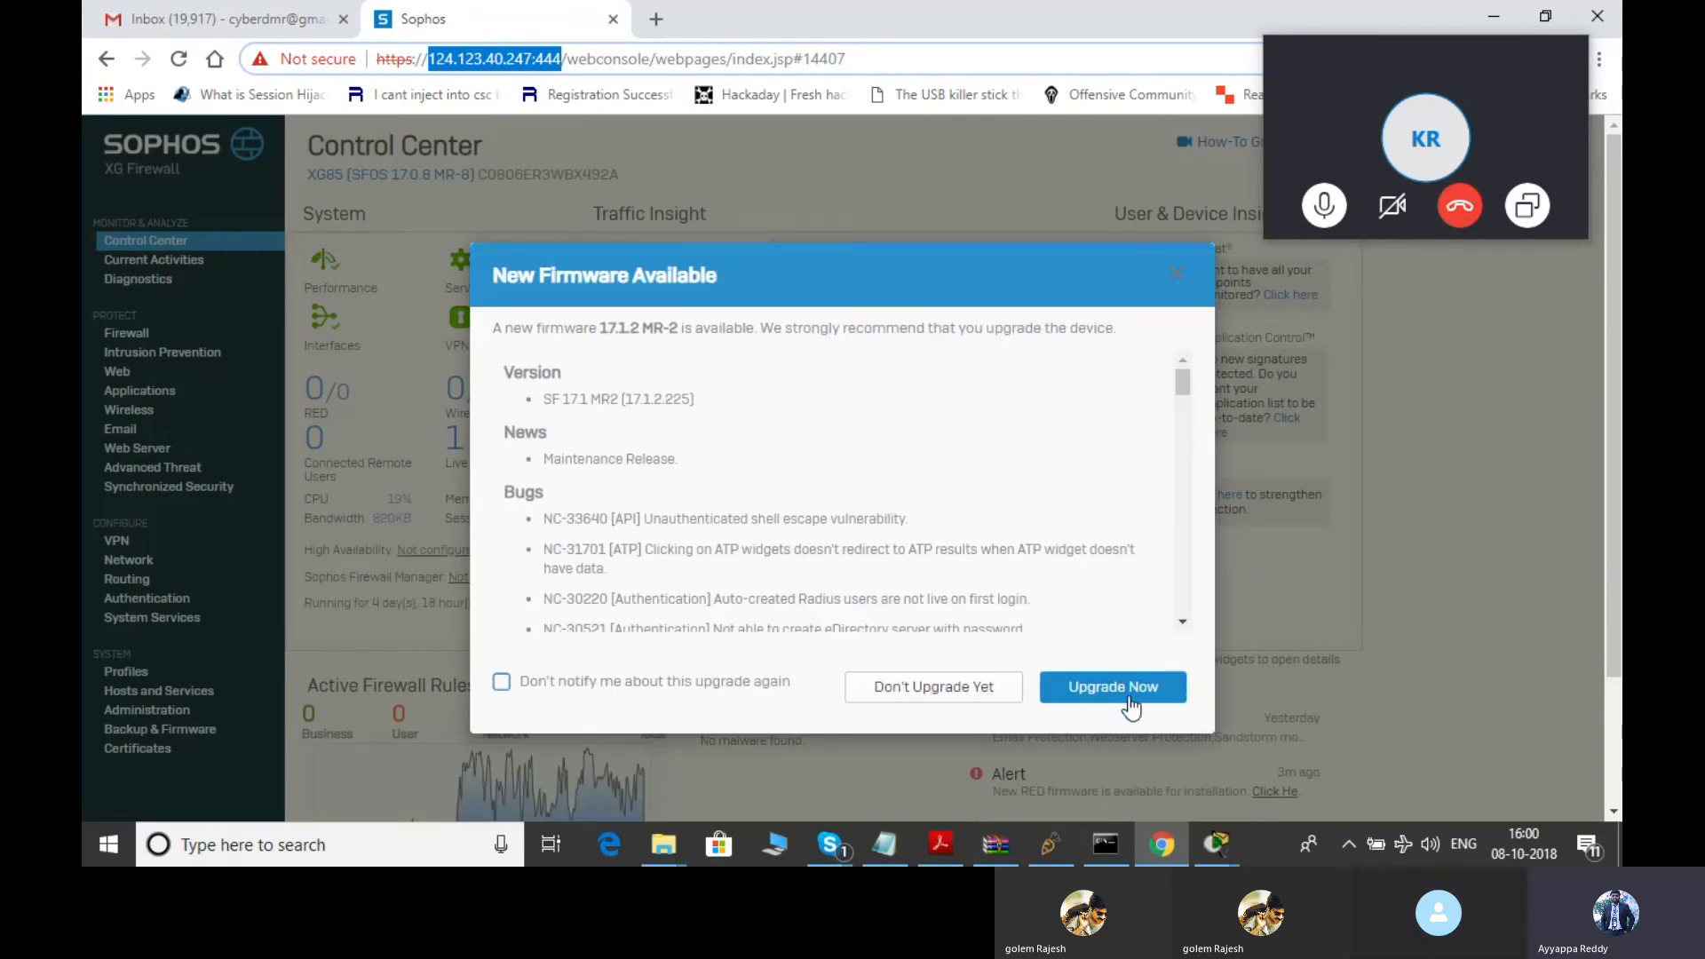
pyautogui.click(941, 685)
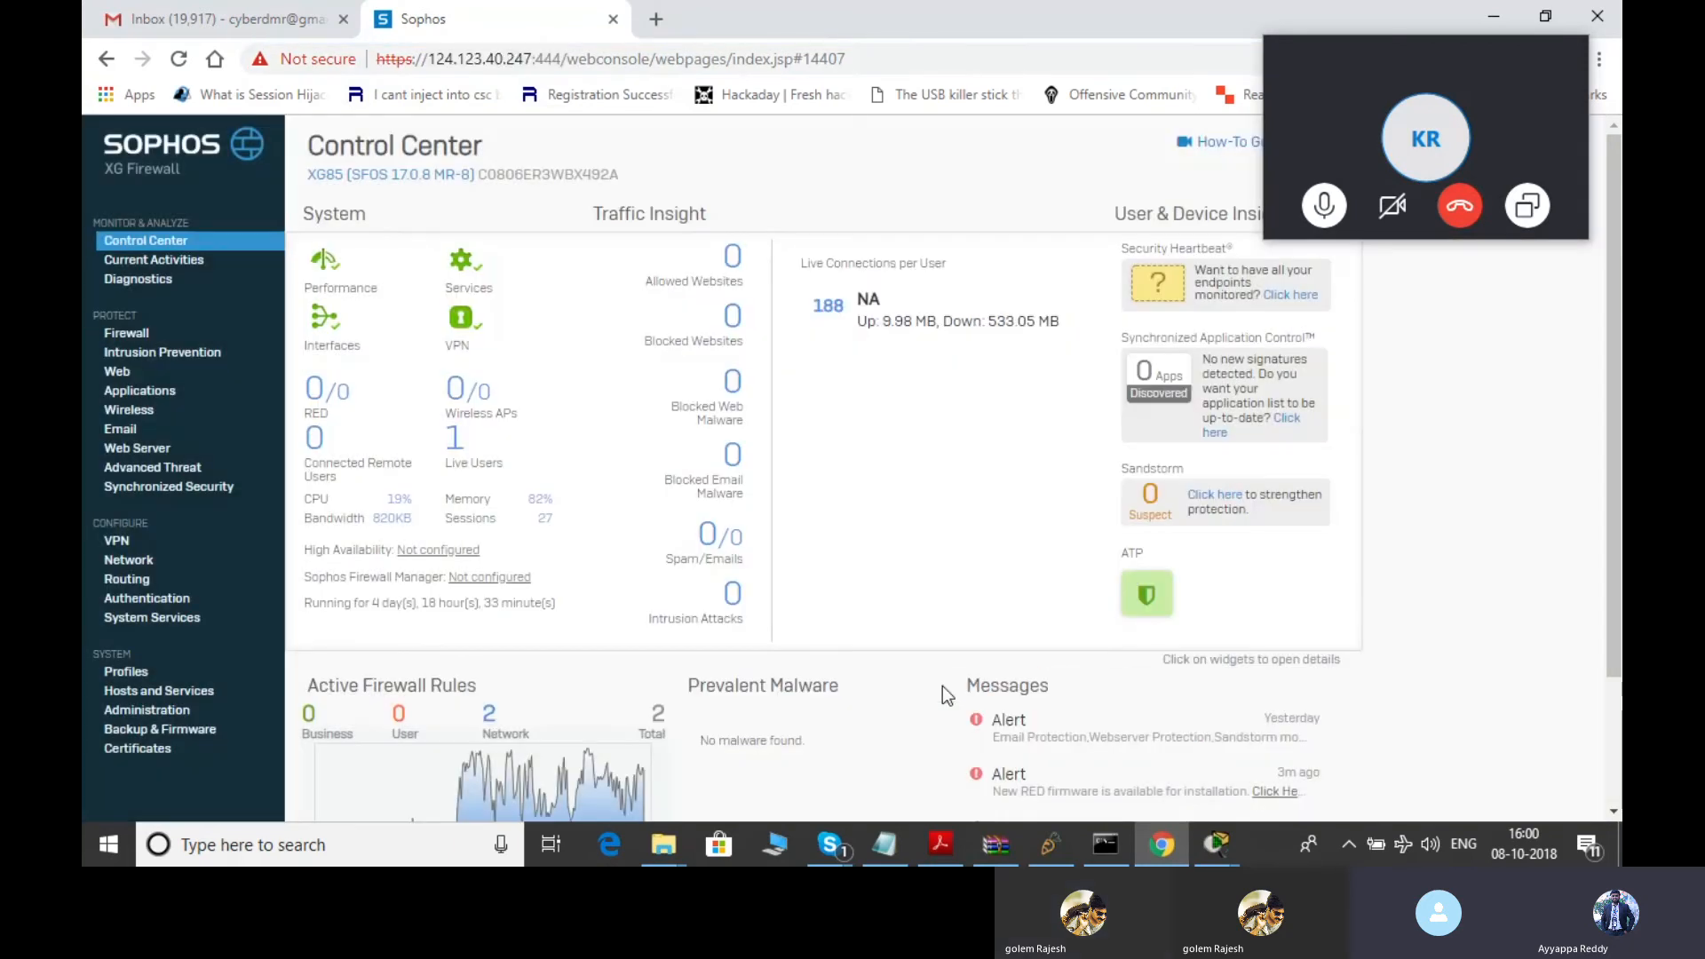
# Move the floating call window clear of the page and review the Control Center dashboard down to the active firewall rules.
pyautogui.moveTo(1364, 41); pyautogui.dragTo(1540, 533)
pyautogui.click(1484, 371)
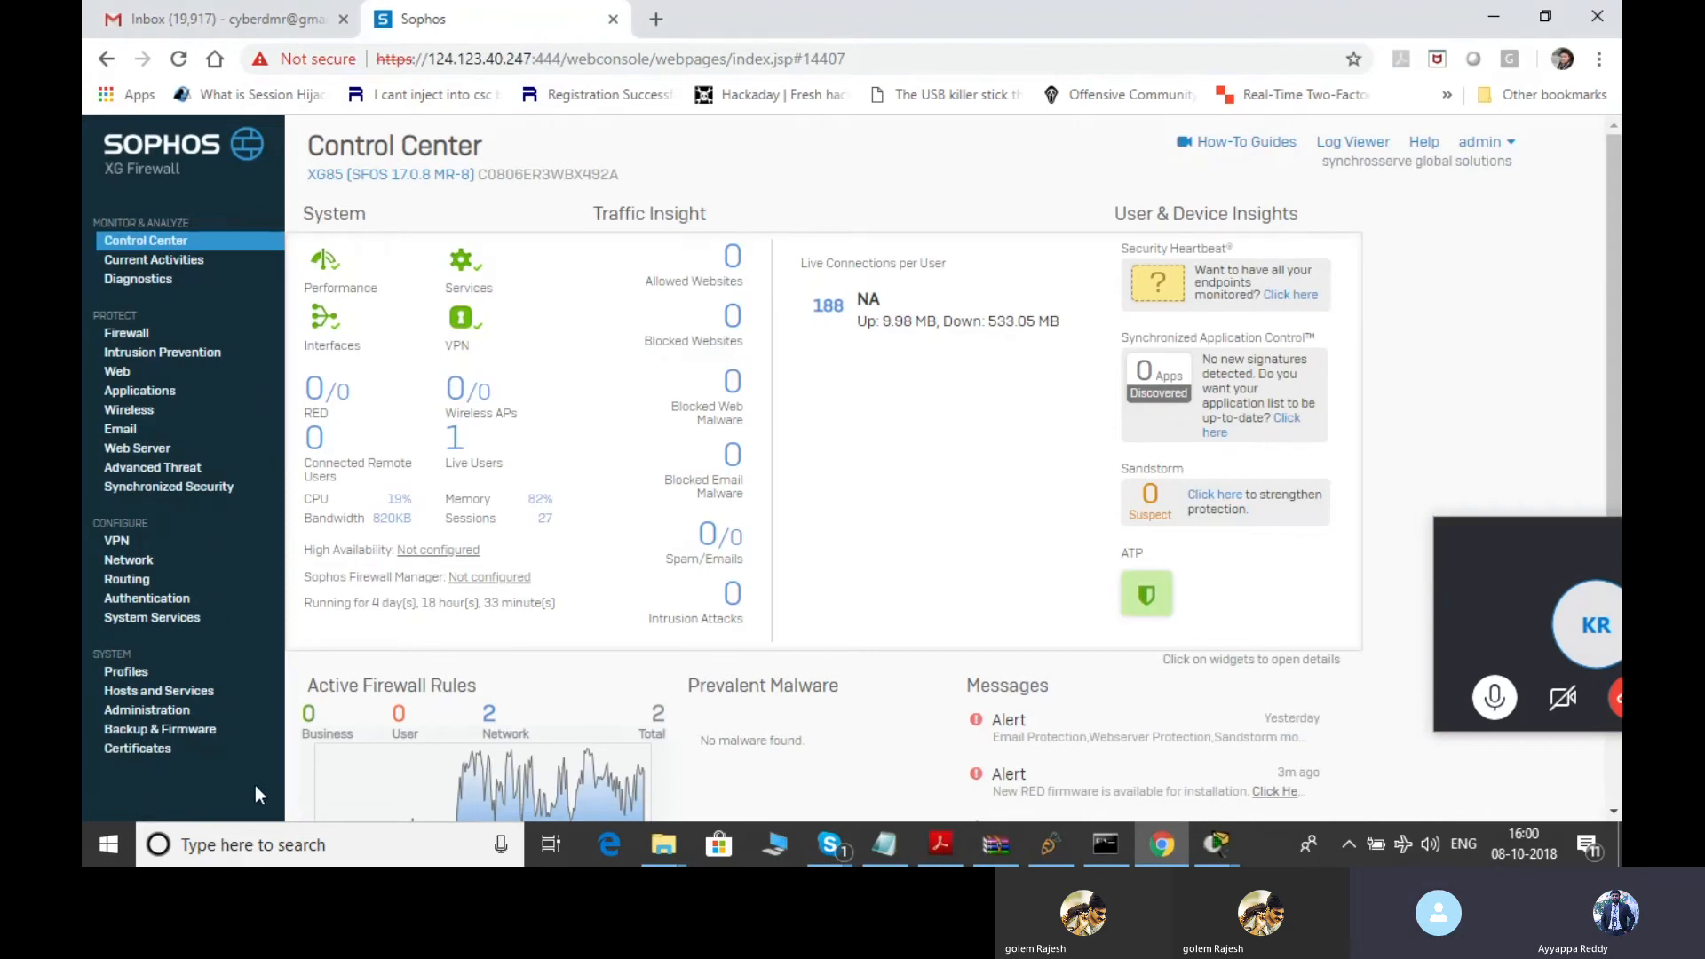
pyautogui.scroll(-2, 642, 696)
pyautogui.scroll(2, 909, 556)
pyautogui.moveTo(1613, 241); pyautogui.dragTo(1600, 444)
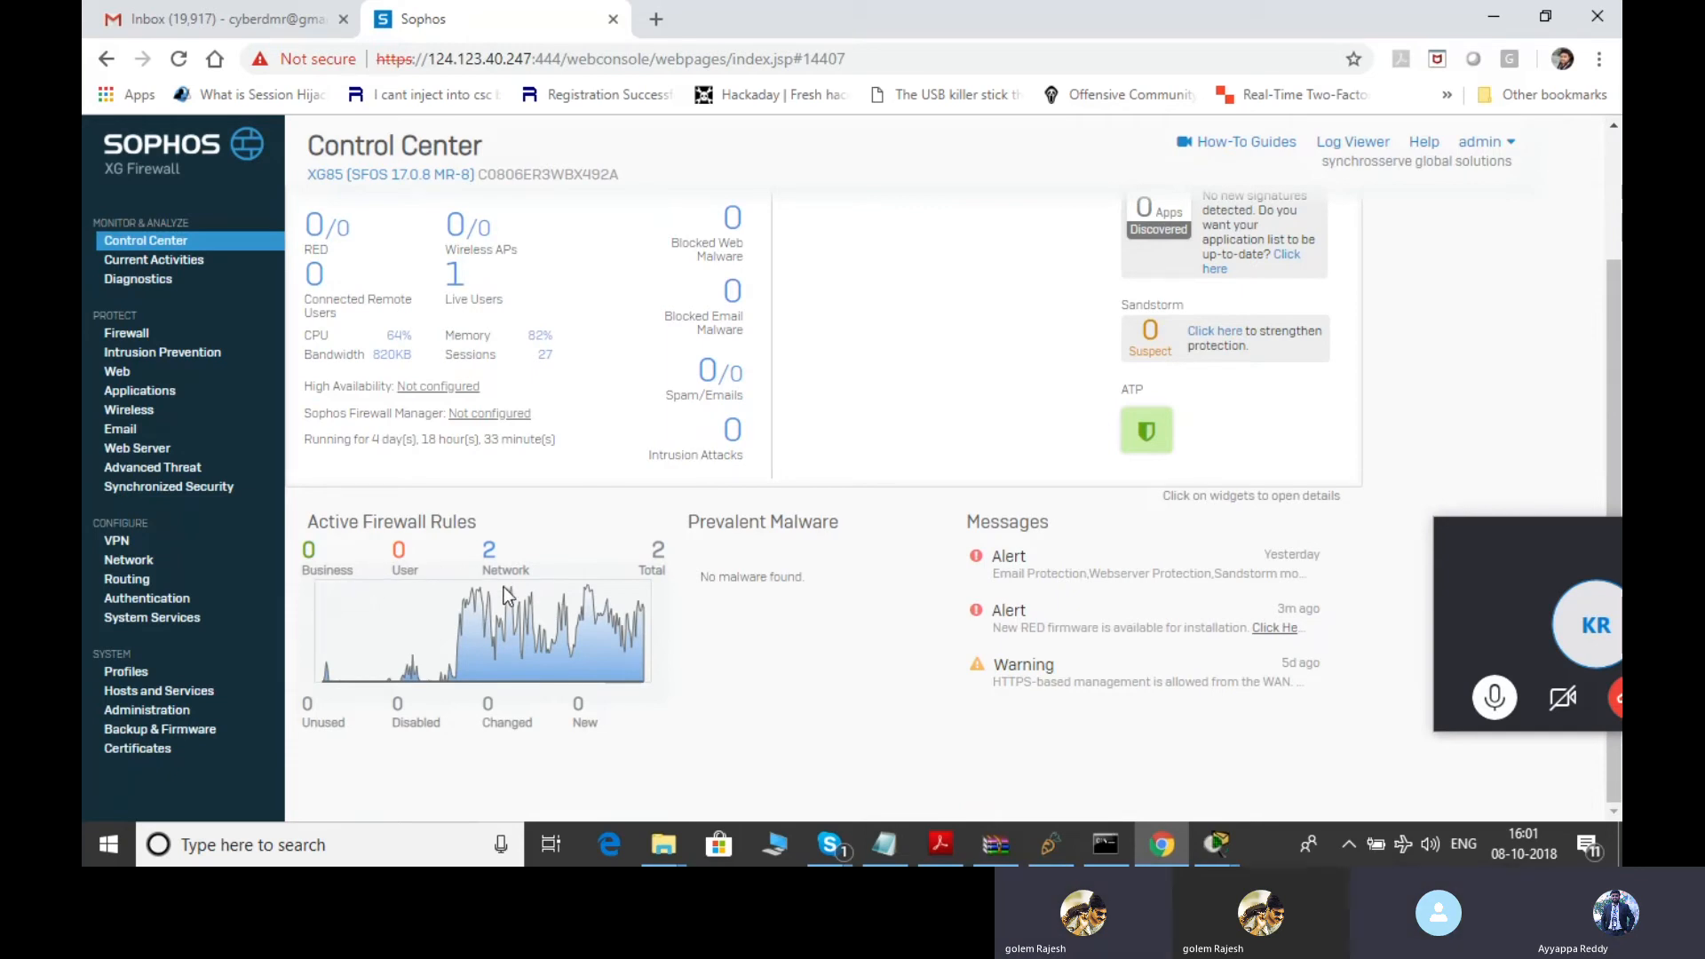
pyautogui.doubleClick(661, 549)
pyautogui.click(1565, 351)
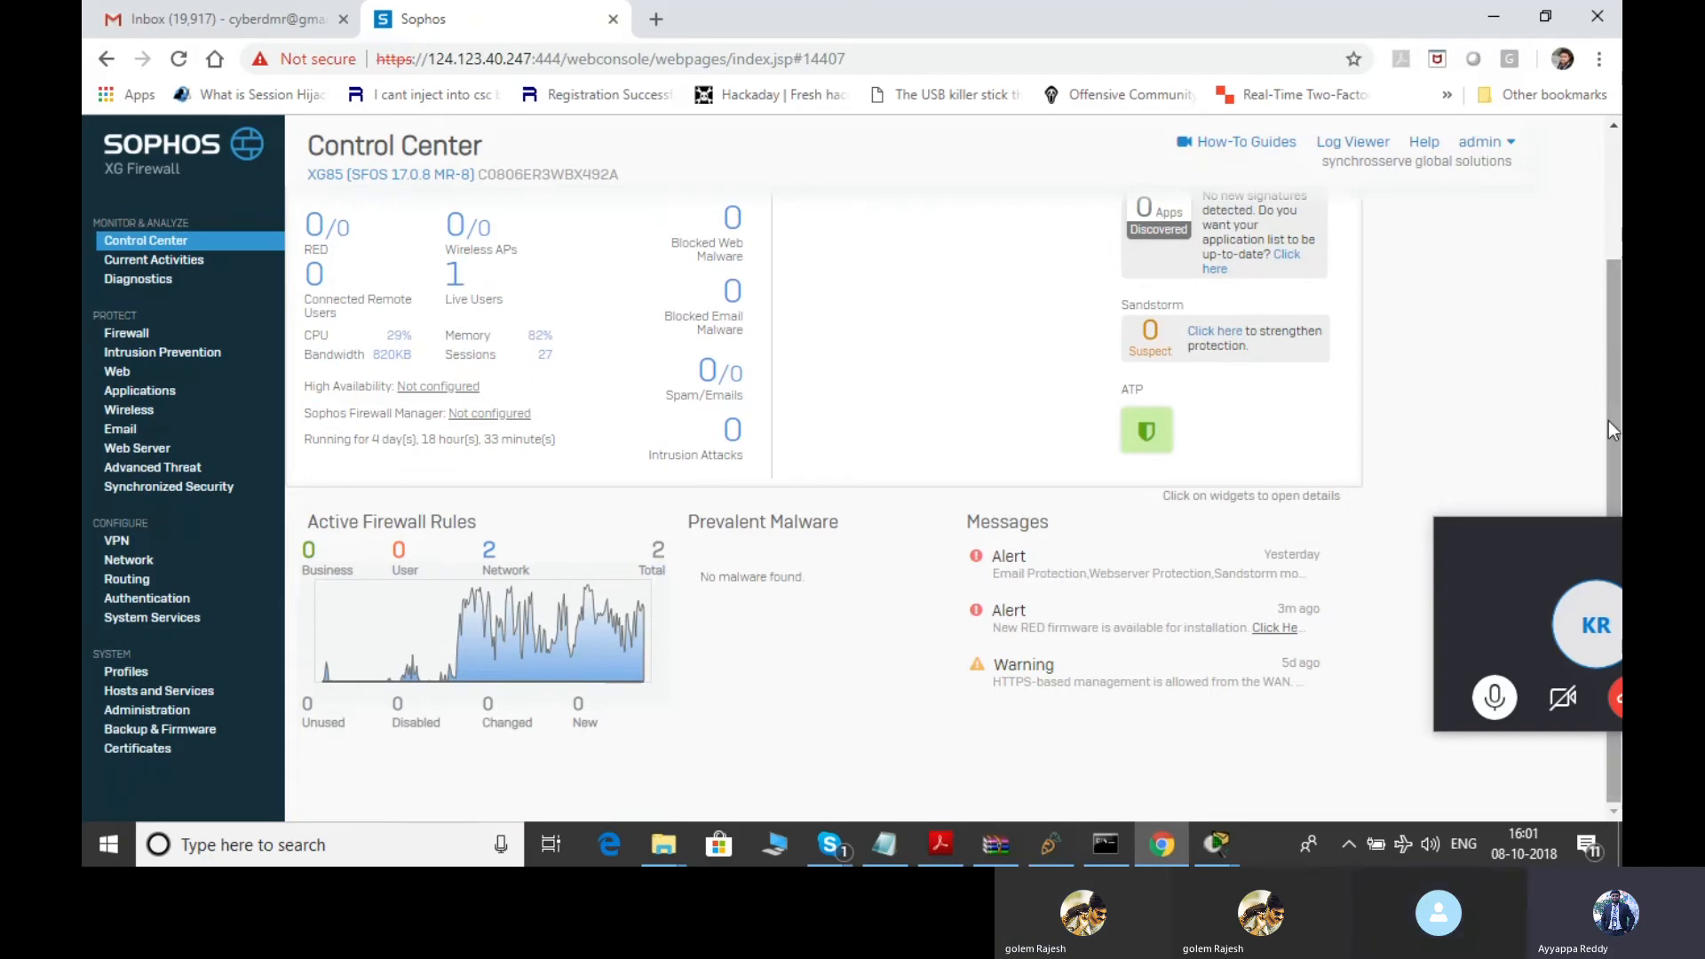
pyautogui.scroll(2, 1604, 419)
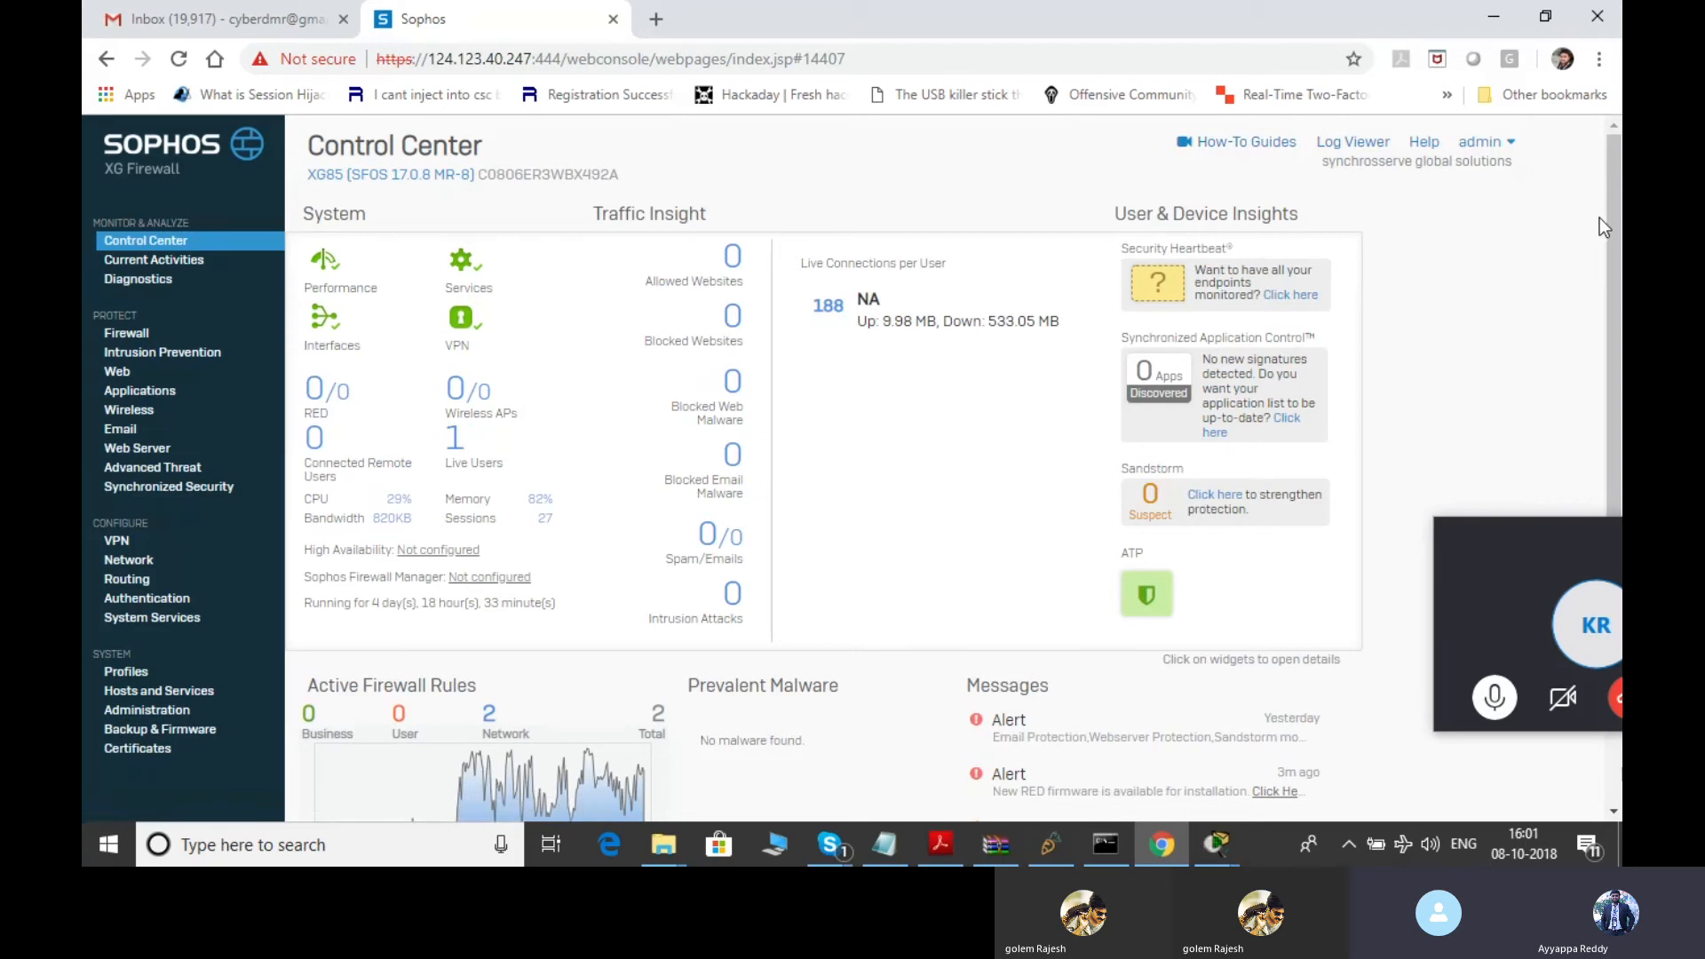
# Open the firewall's command-line console from the admin account options and connect to the Sophos CLI main menu.
pyautogui.click(1496, 143)
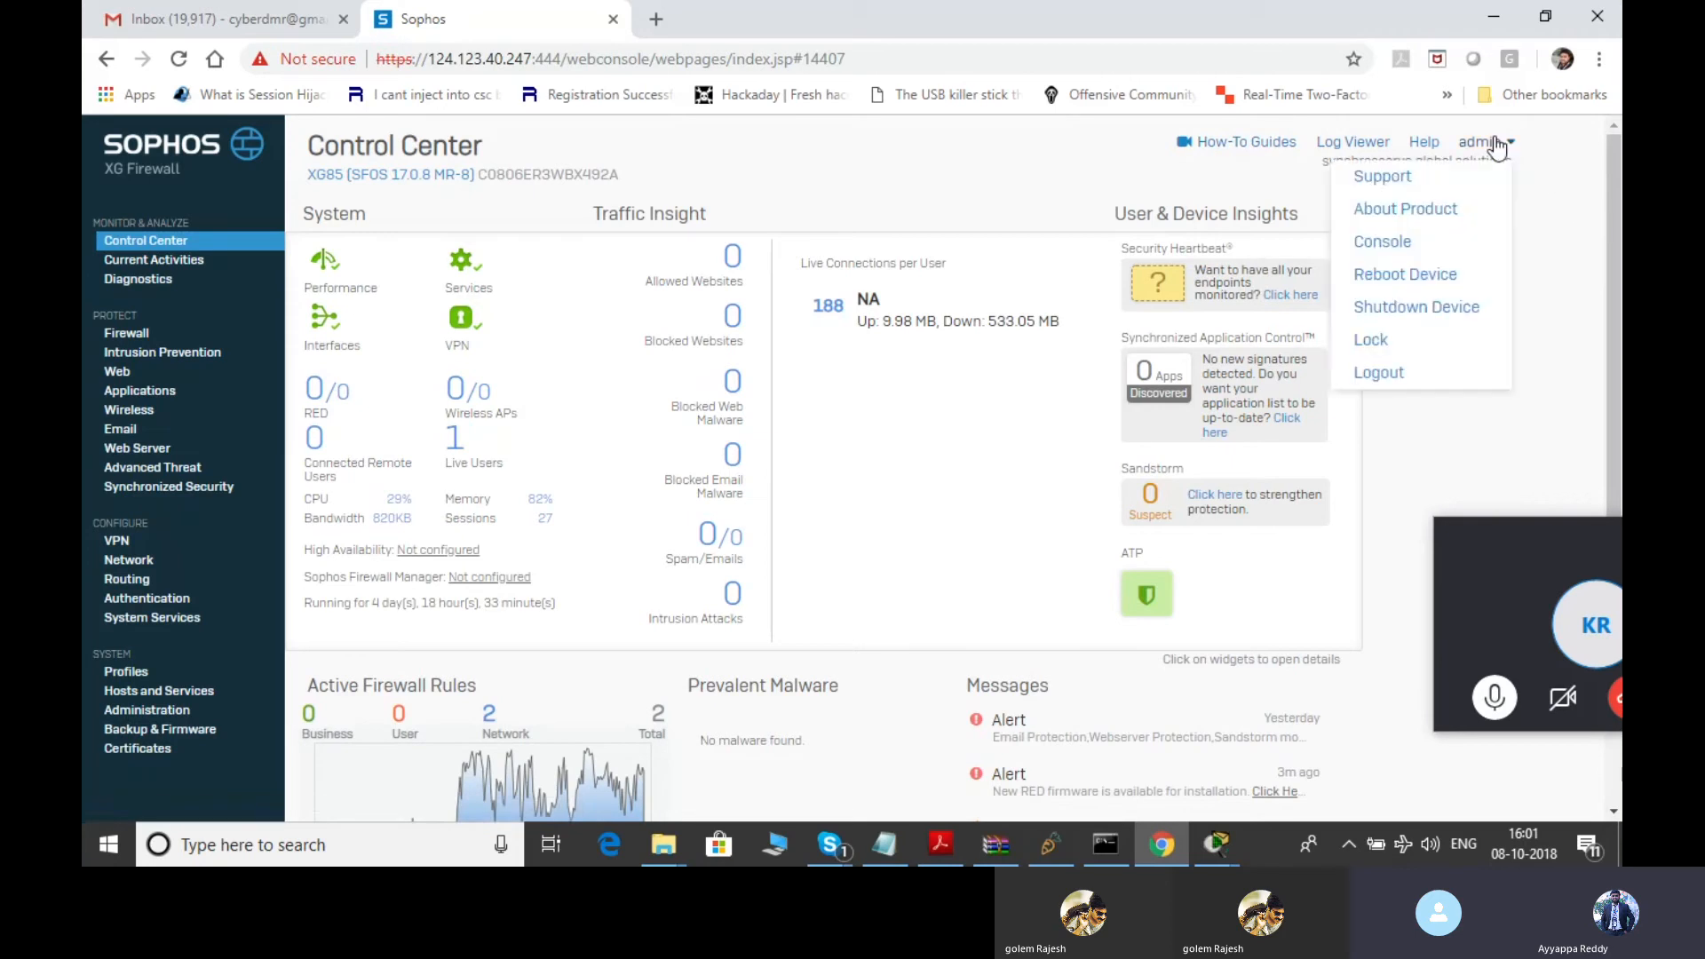
pyautogui.click(1374, 252)
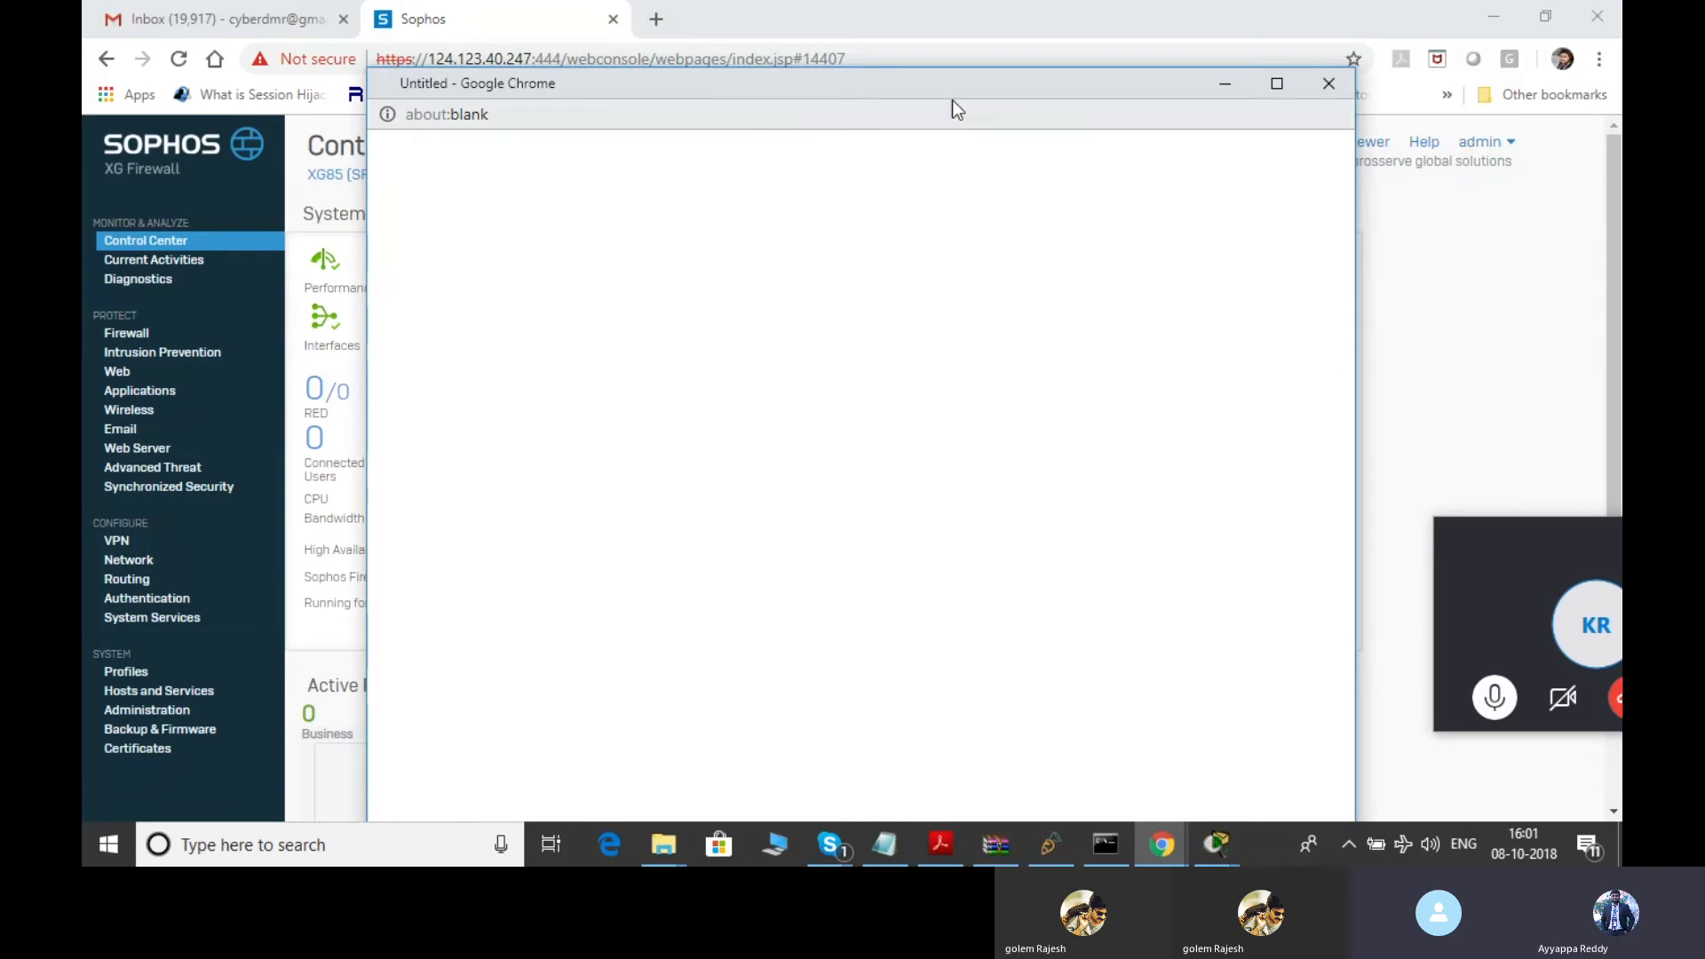
pyautogui.moveTo(947, 88); pyautogui.dragTo(946, 52)
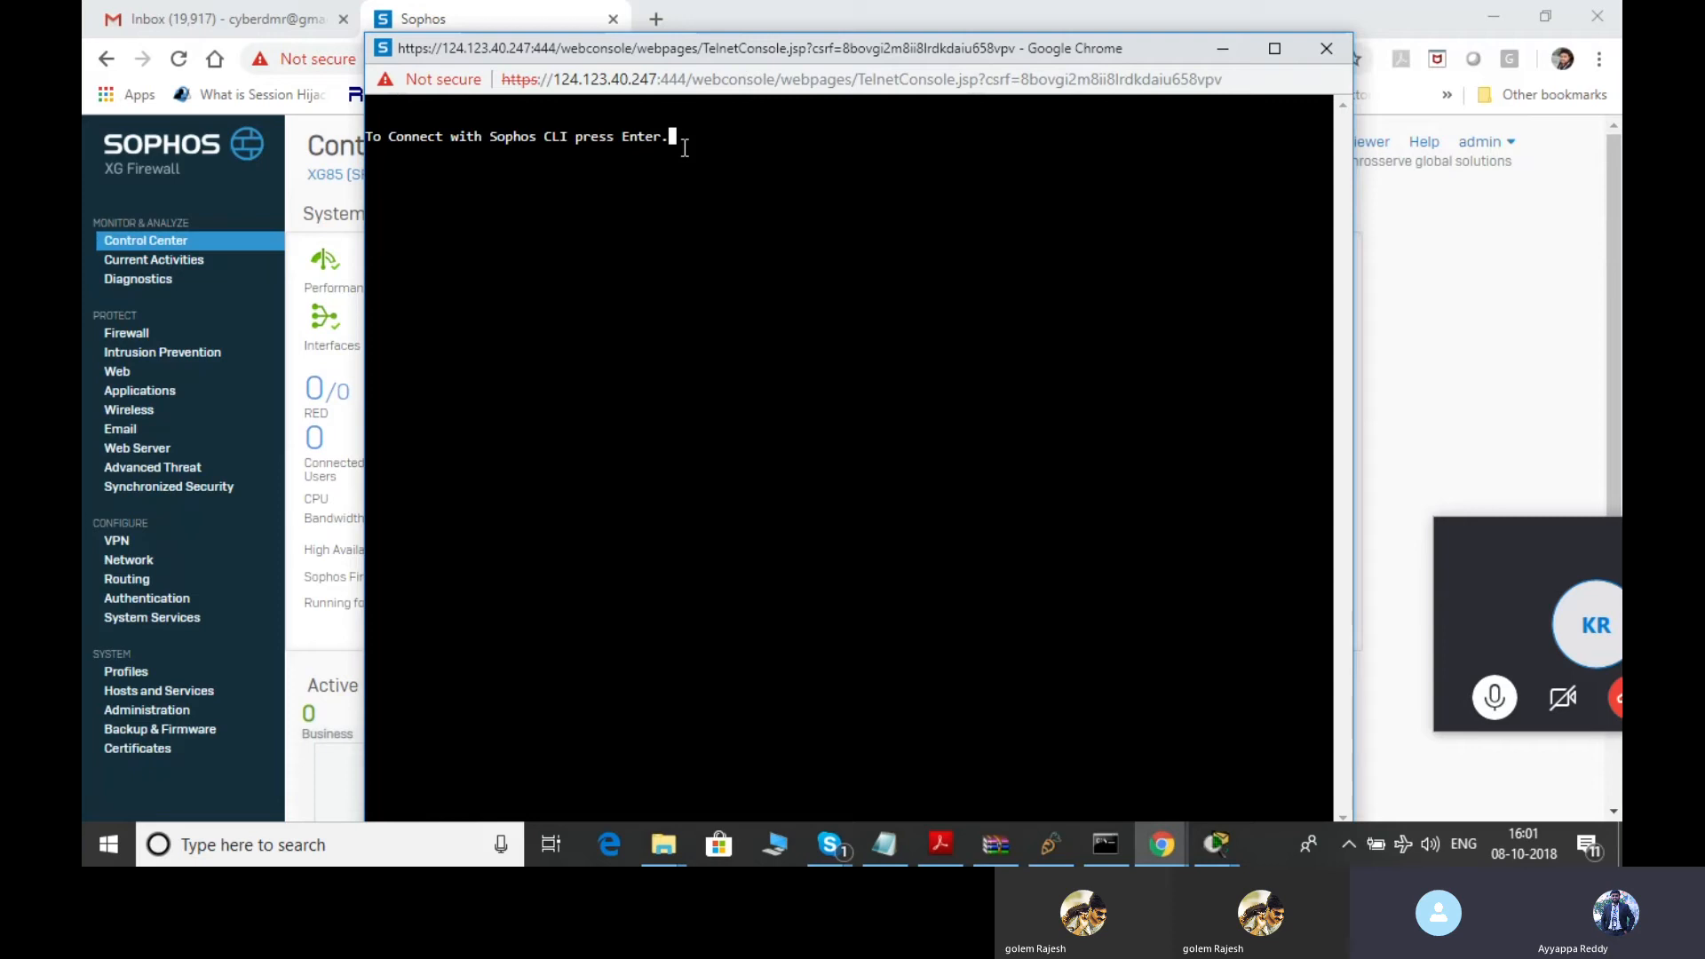
pyautogui.press('Return')
pyautogui.press('Return')
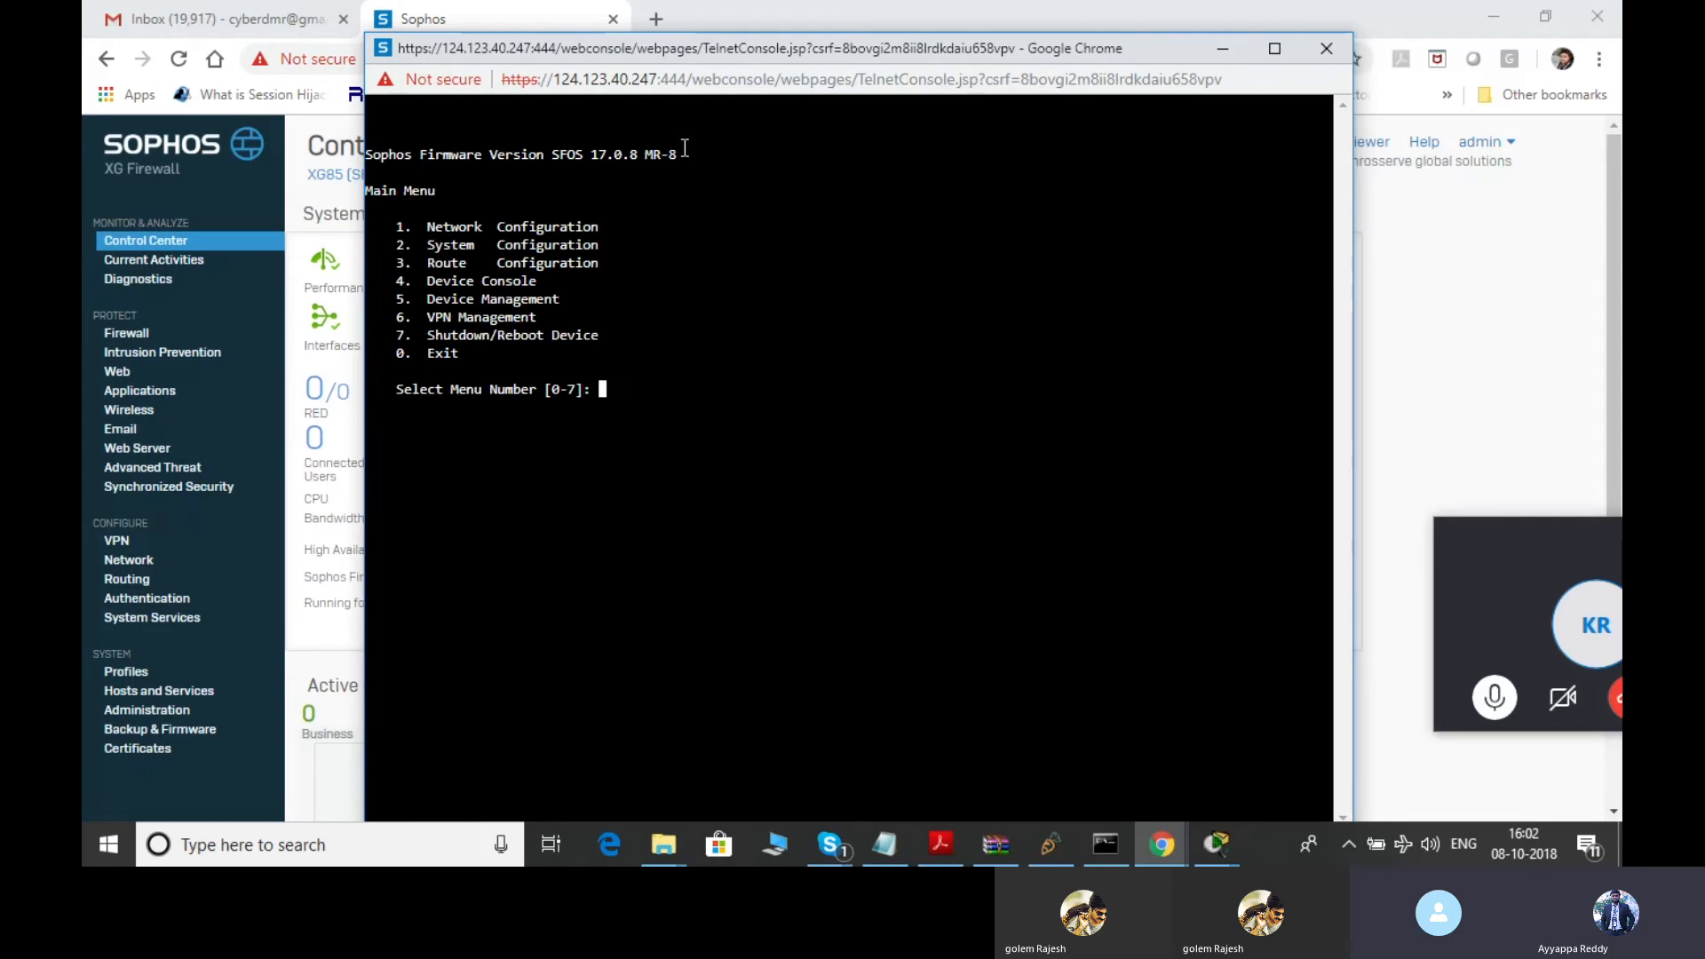
# View the Port1 and Port2 settings under Network Configuration, Interface Configuration in the CLI.
pyautogui.write('1')
pyautogui.press('Return')
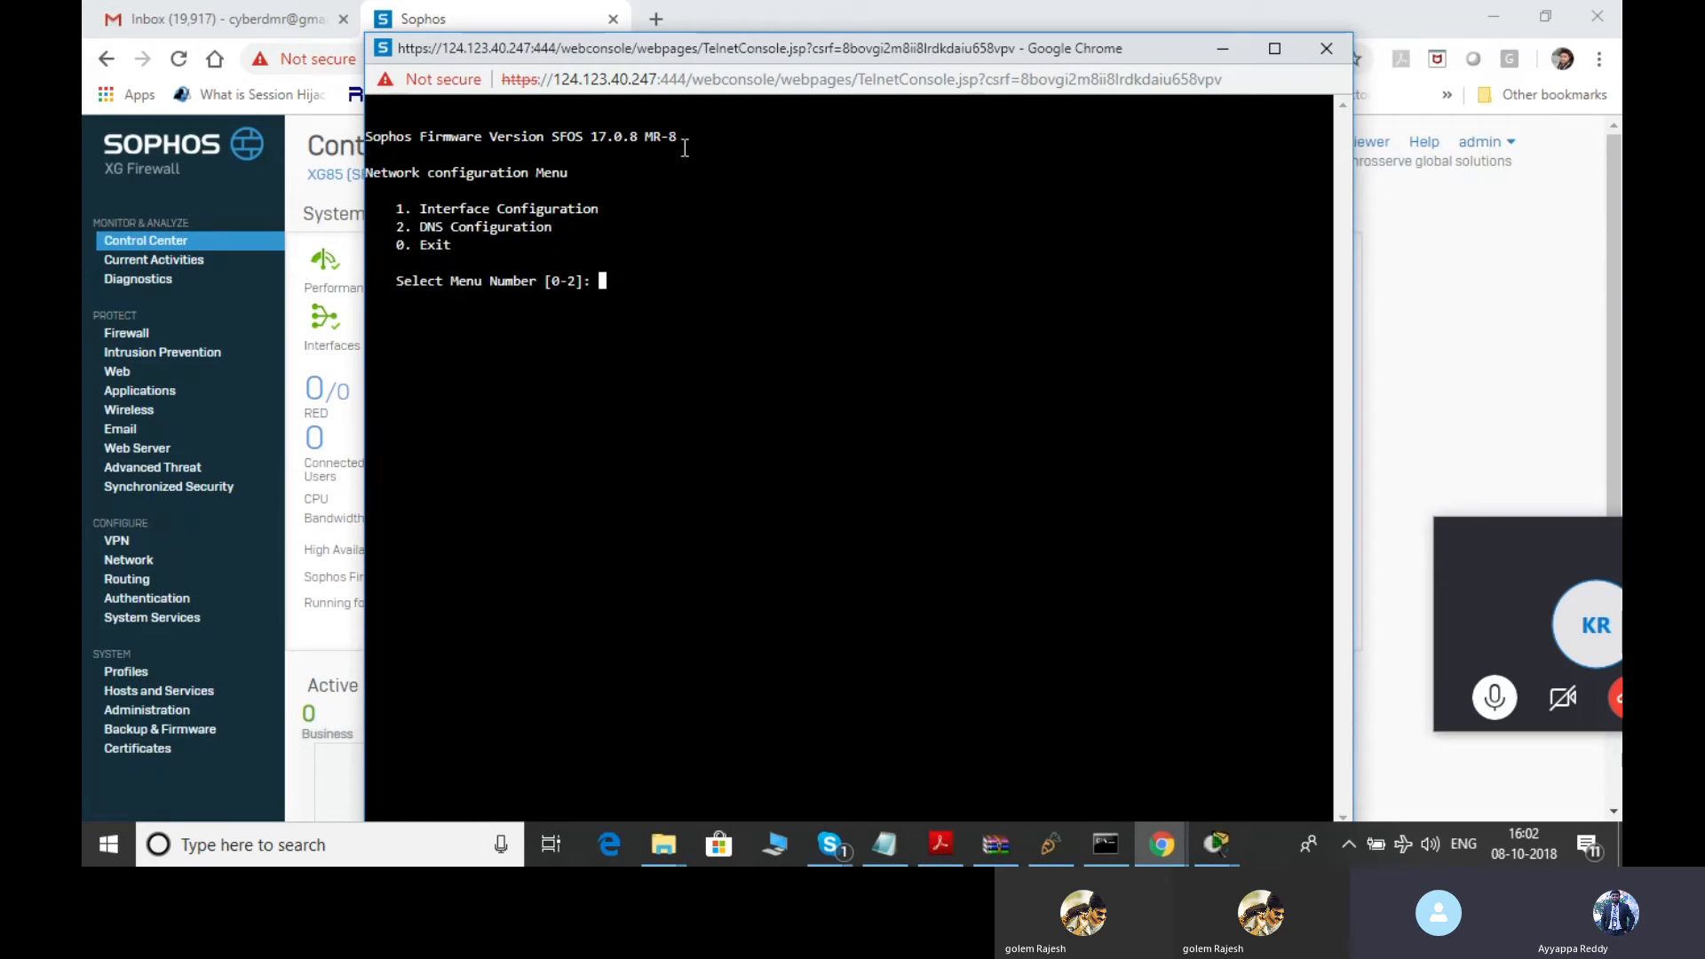
pyautogui.write('1')
pyautogui.press('Return')
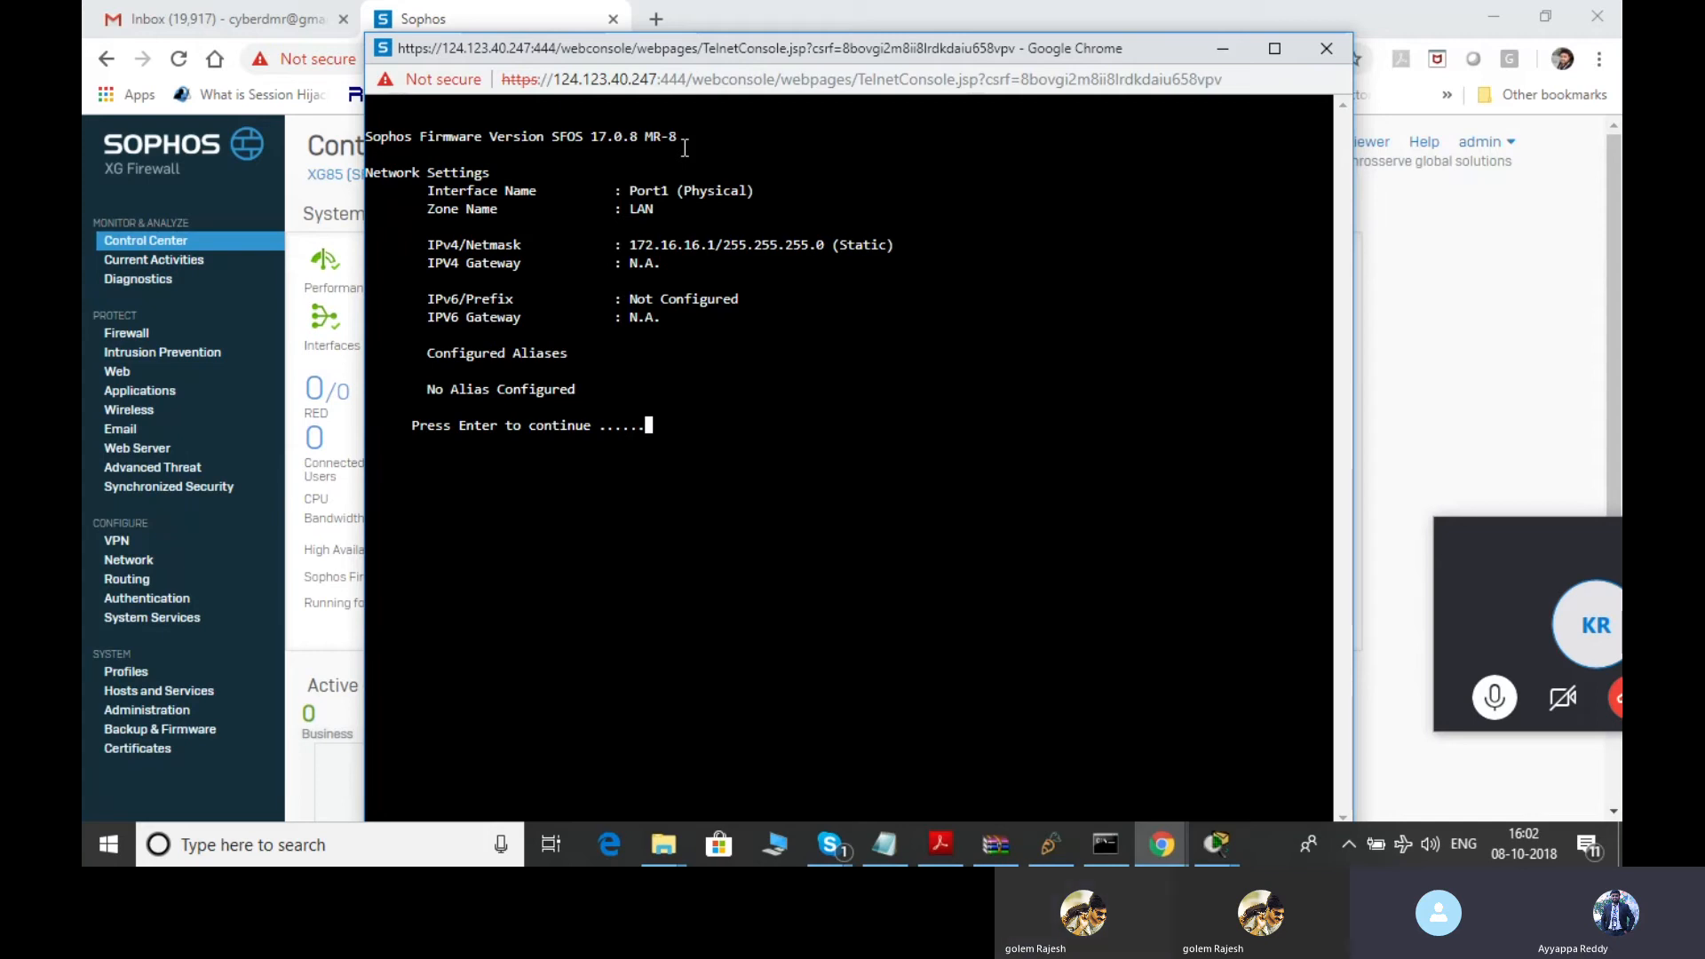
pyautogui.press('Return')
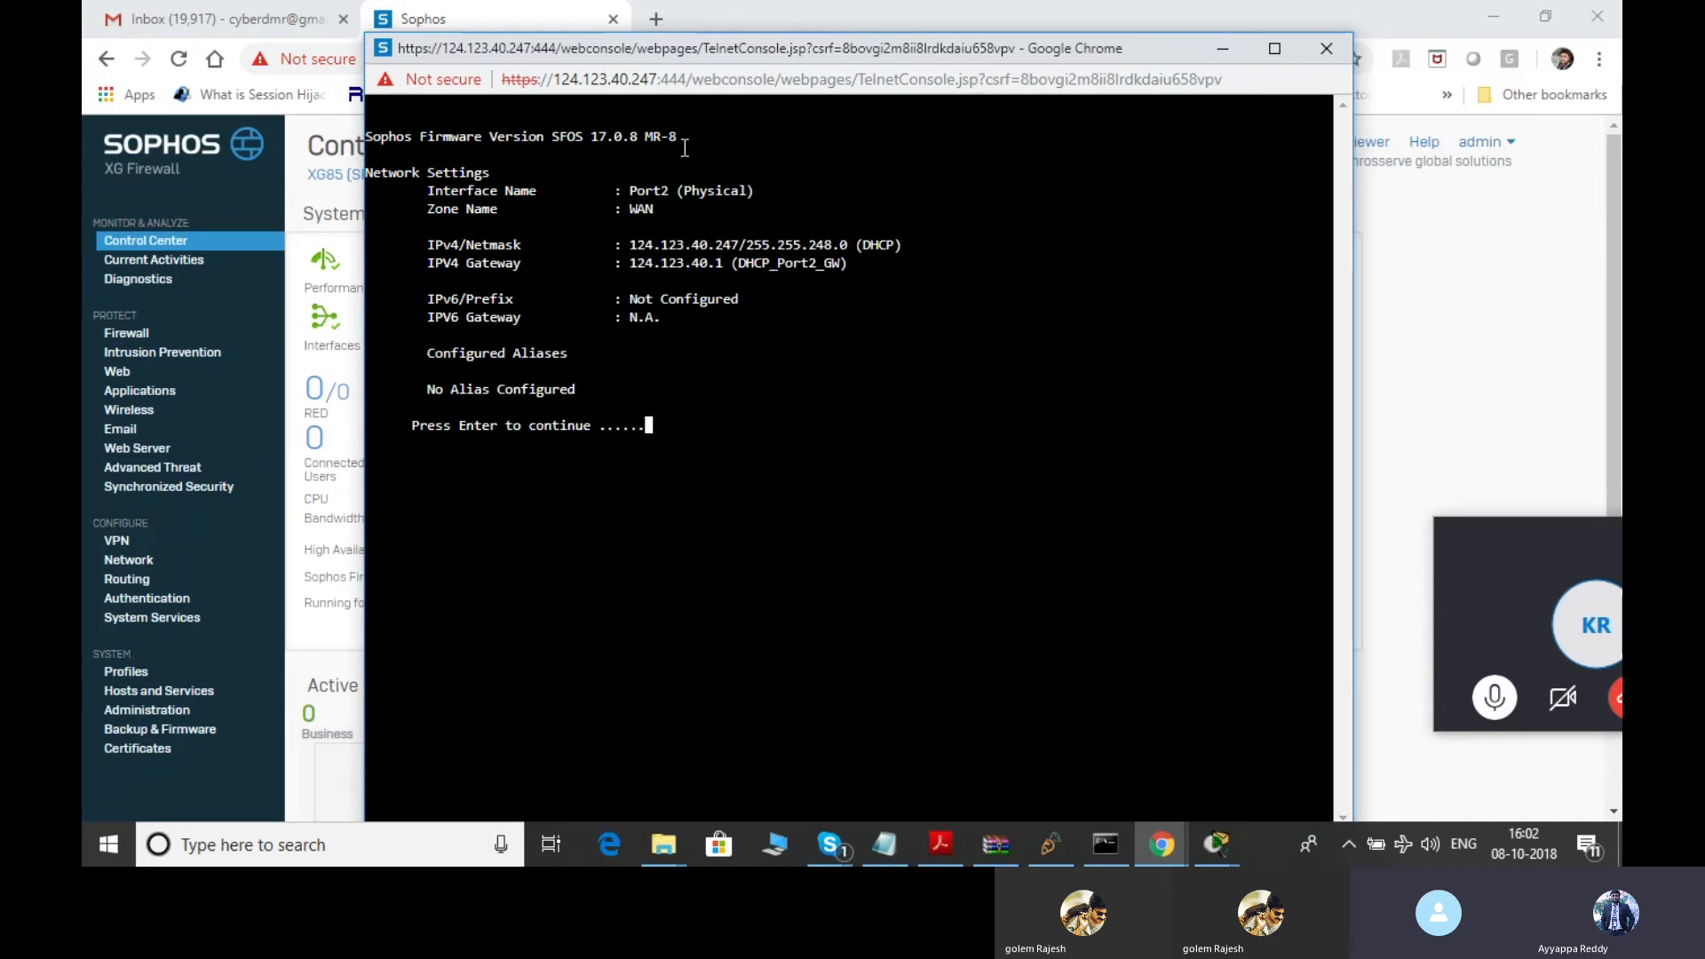
pyautogui.press('Return')
pyautogui.press('Return')
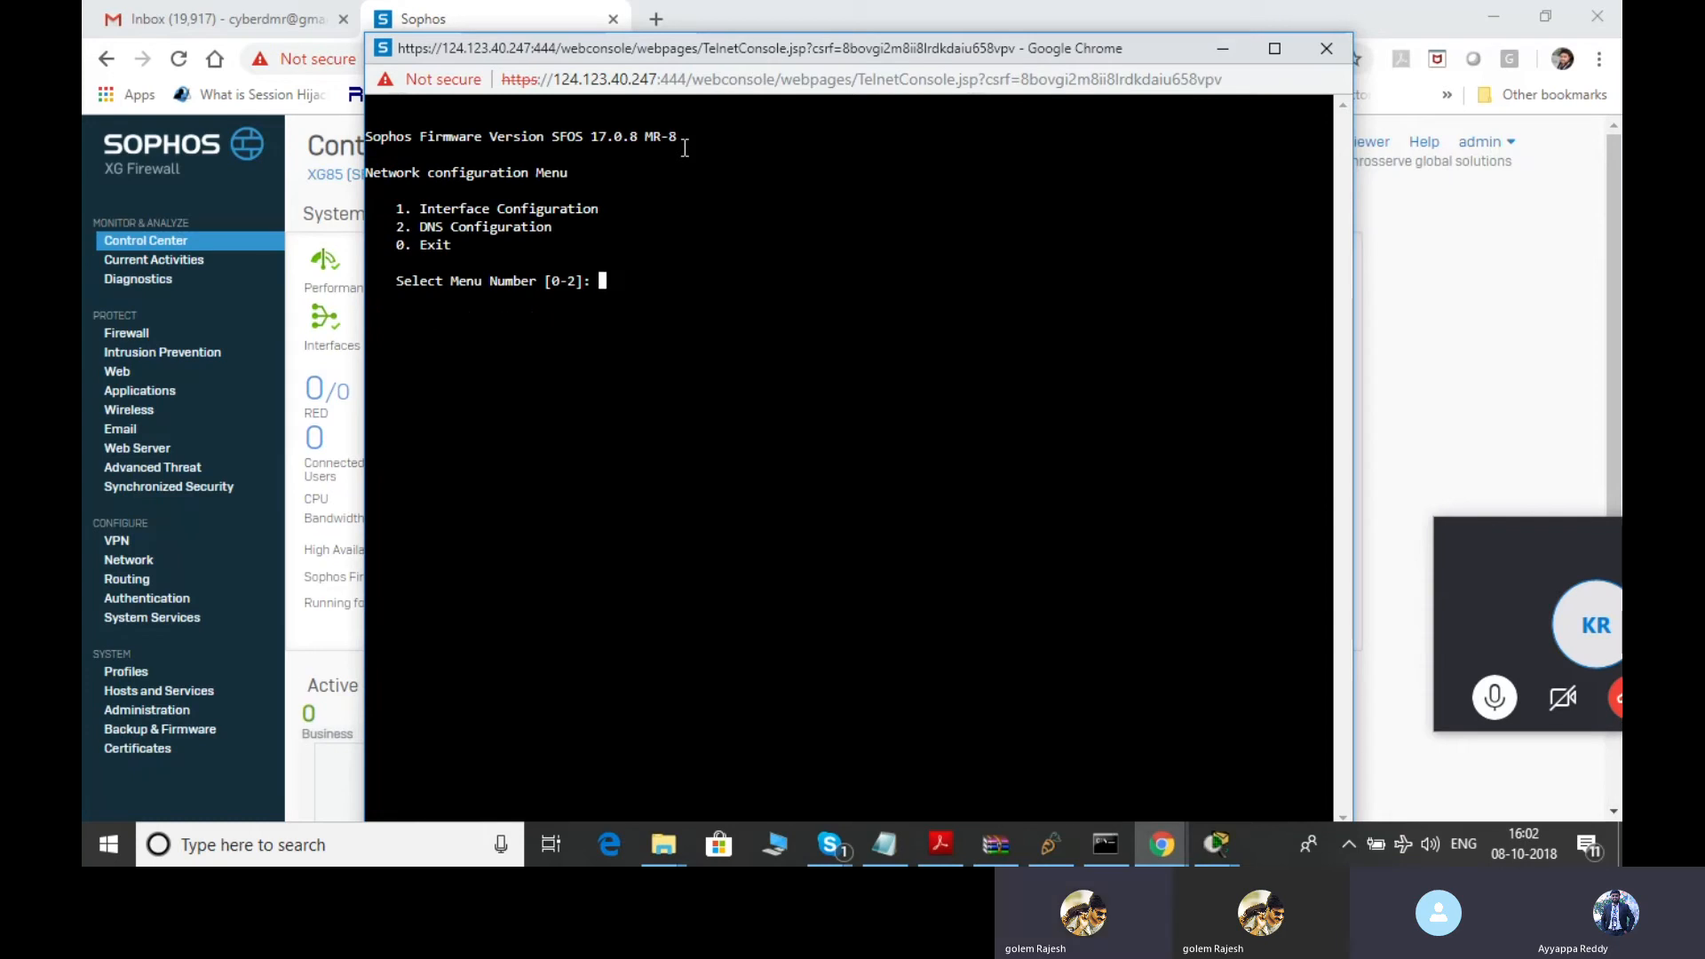
# Exit the CLI's Network configuration menu and close the console window.
pyautogui.write('0')
pyautogui.press('Return')
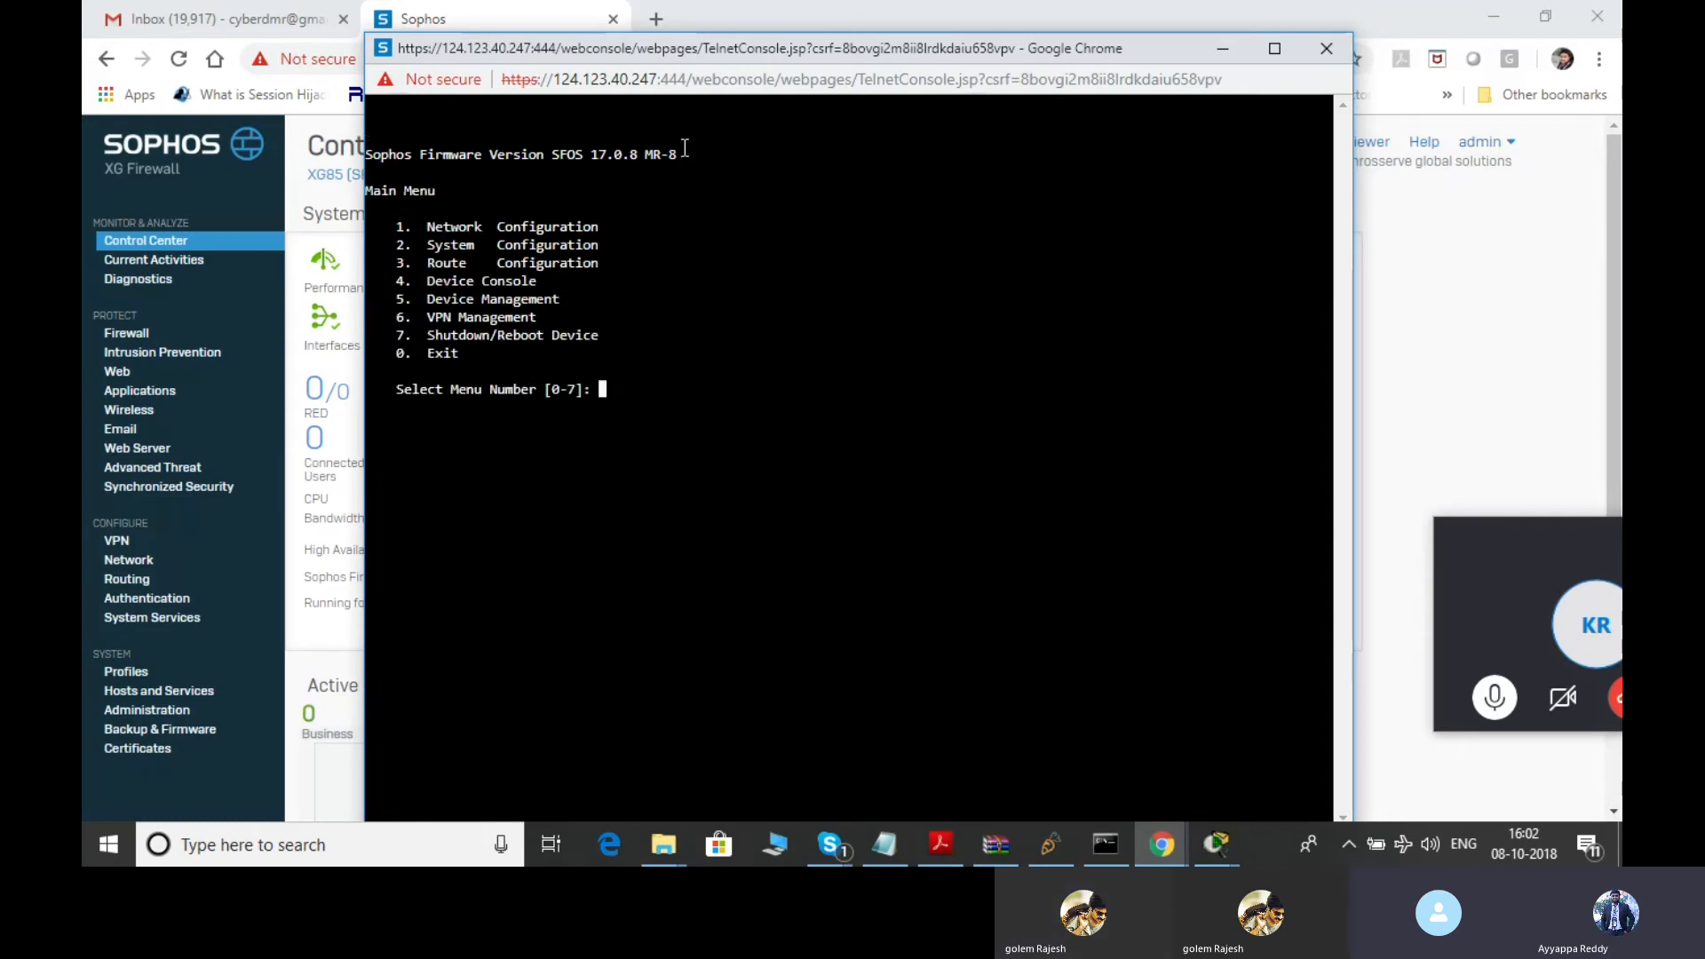
pyautogui.press('Return')
pyautogui.write('0')
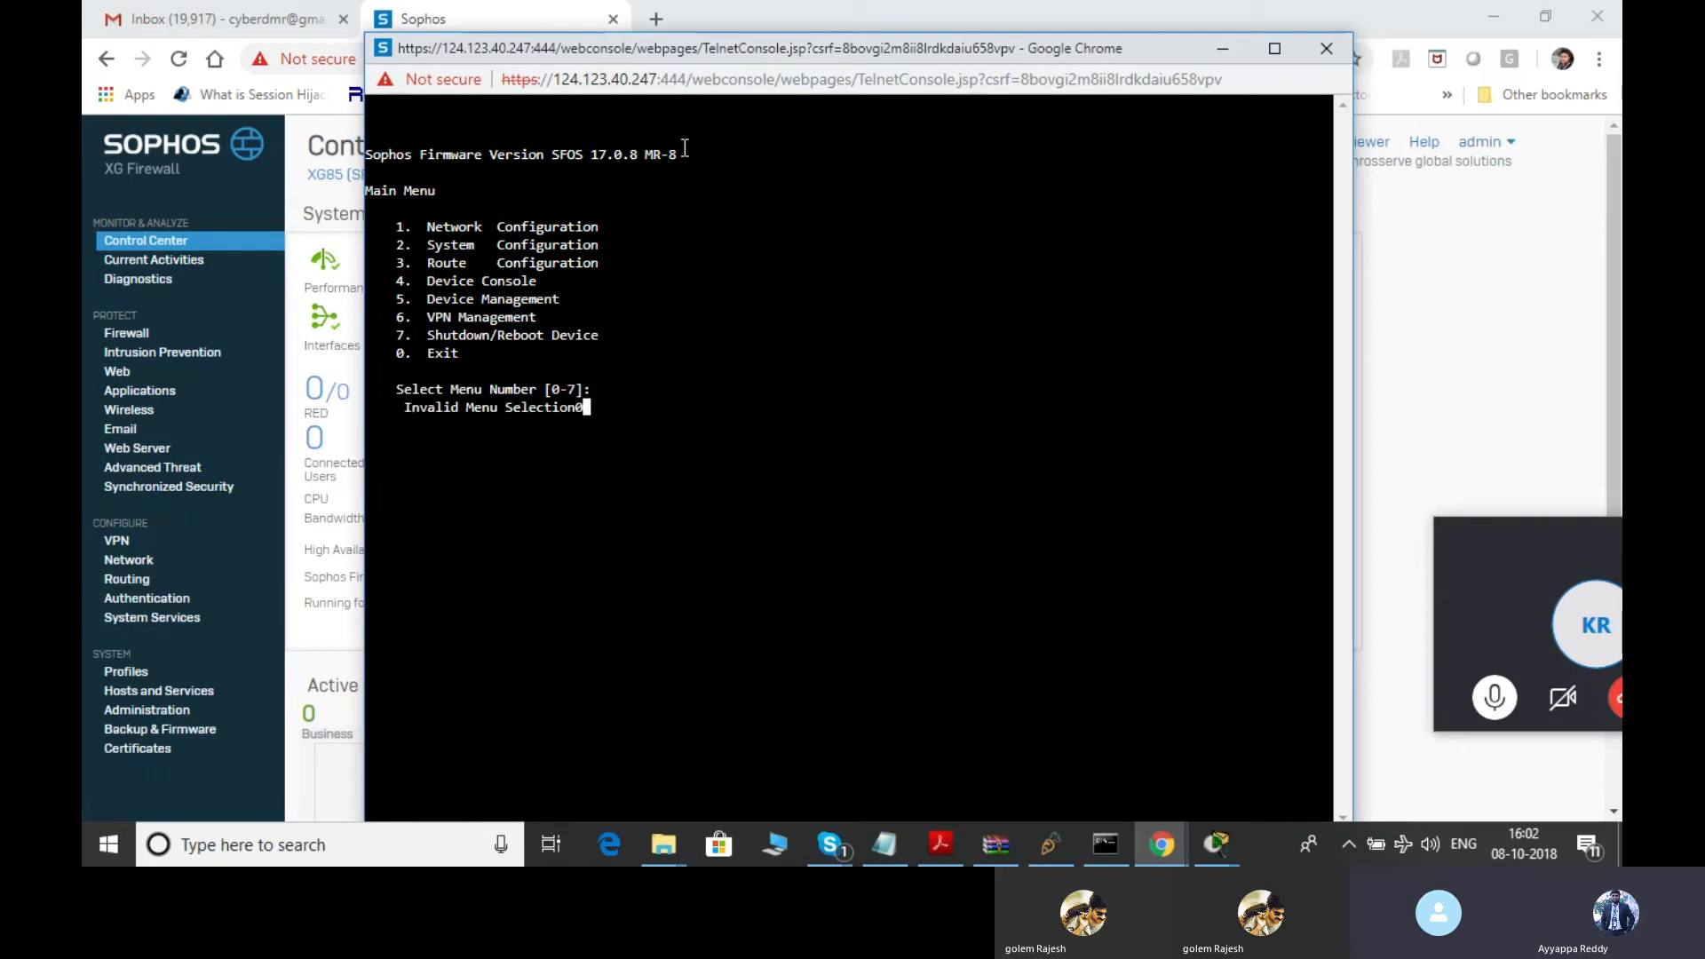
pyautogui.press('BackSpace')
pyautogui.press('Num_Lock')
pyautogui.press('Return')
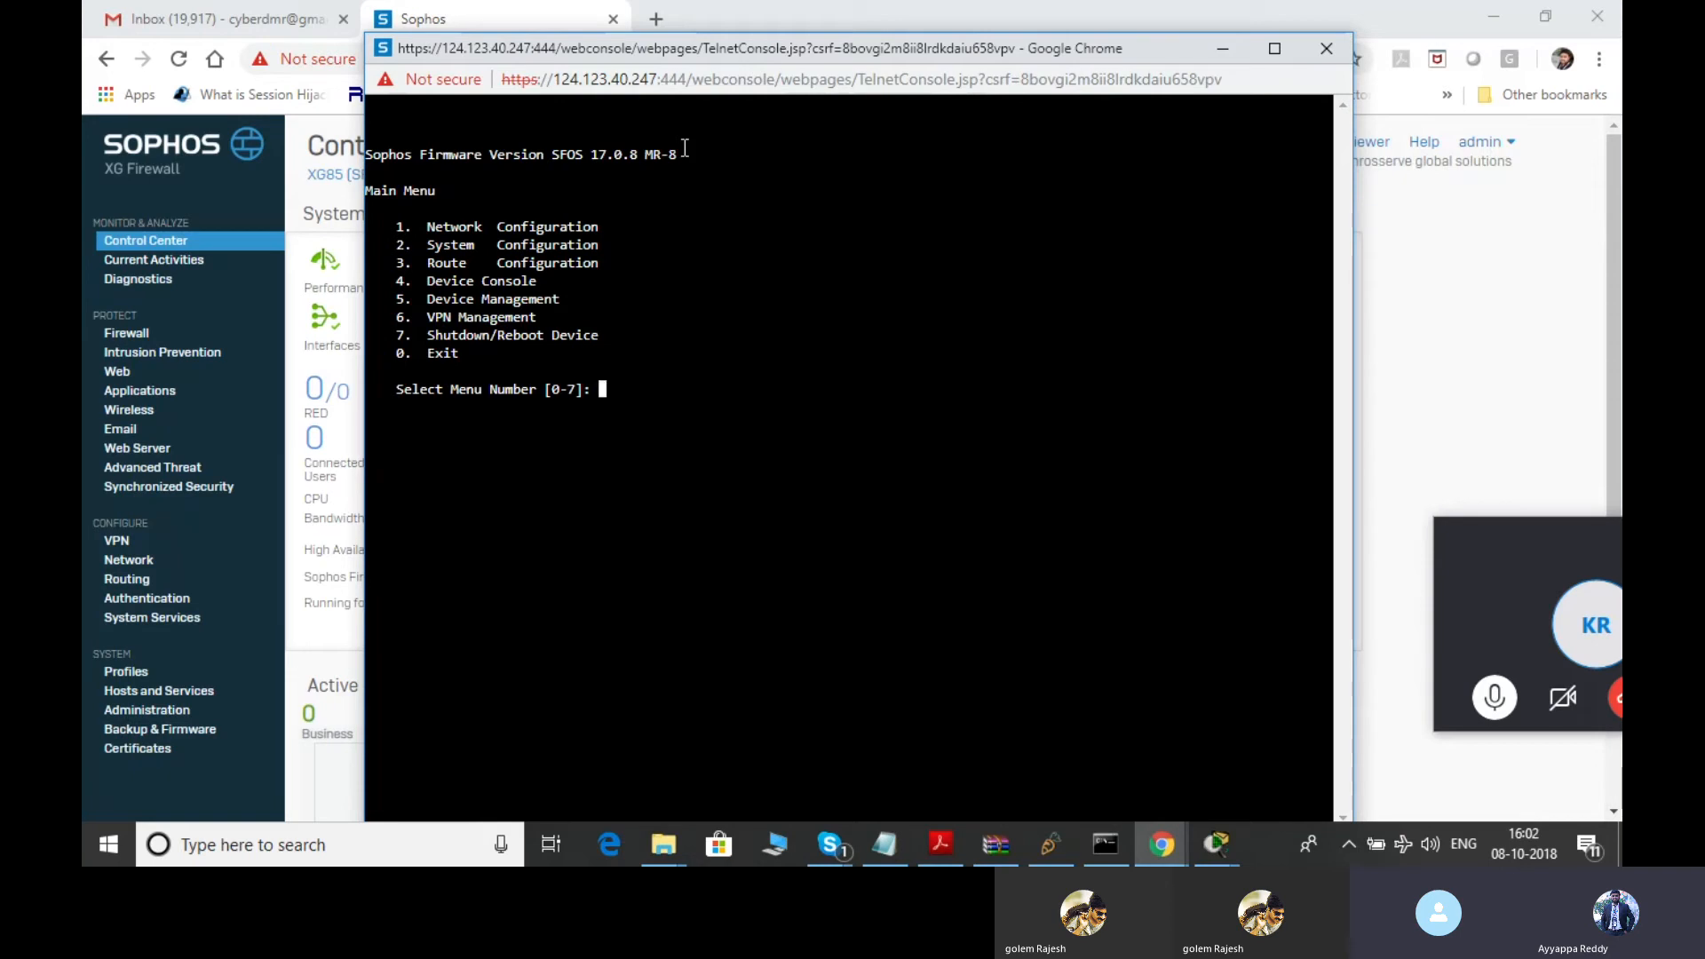
pyautogui.press('Return')
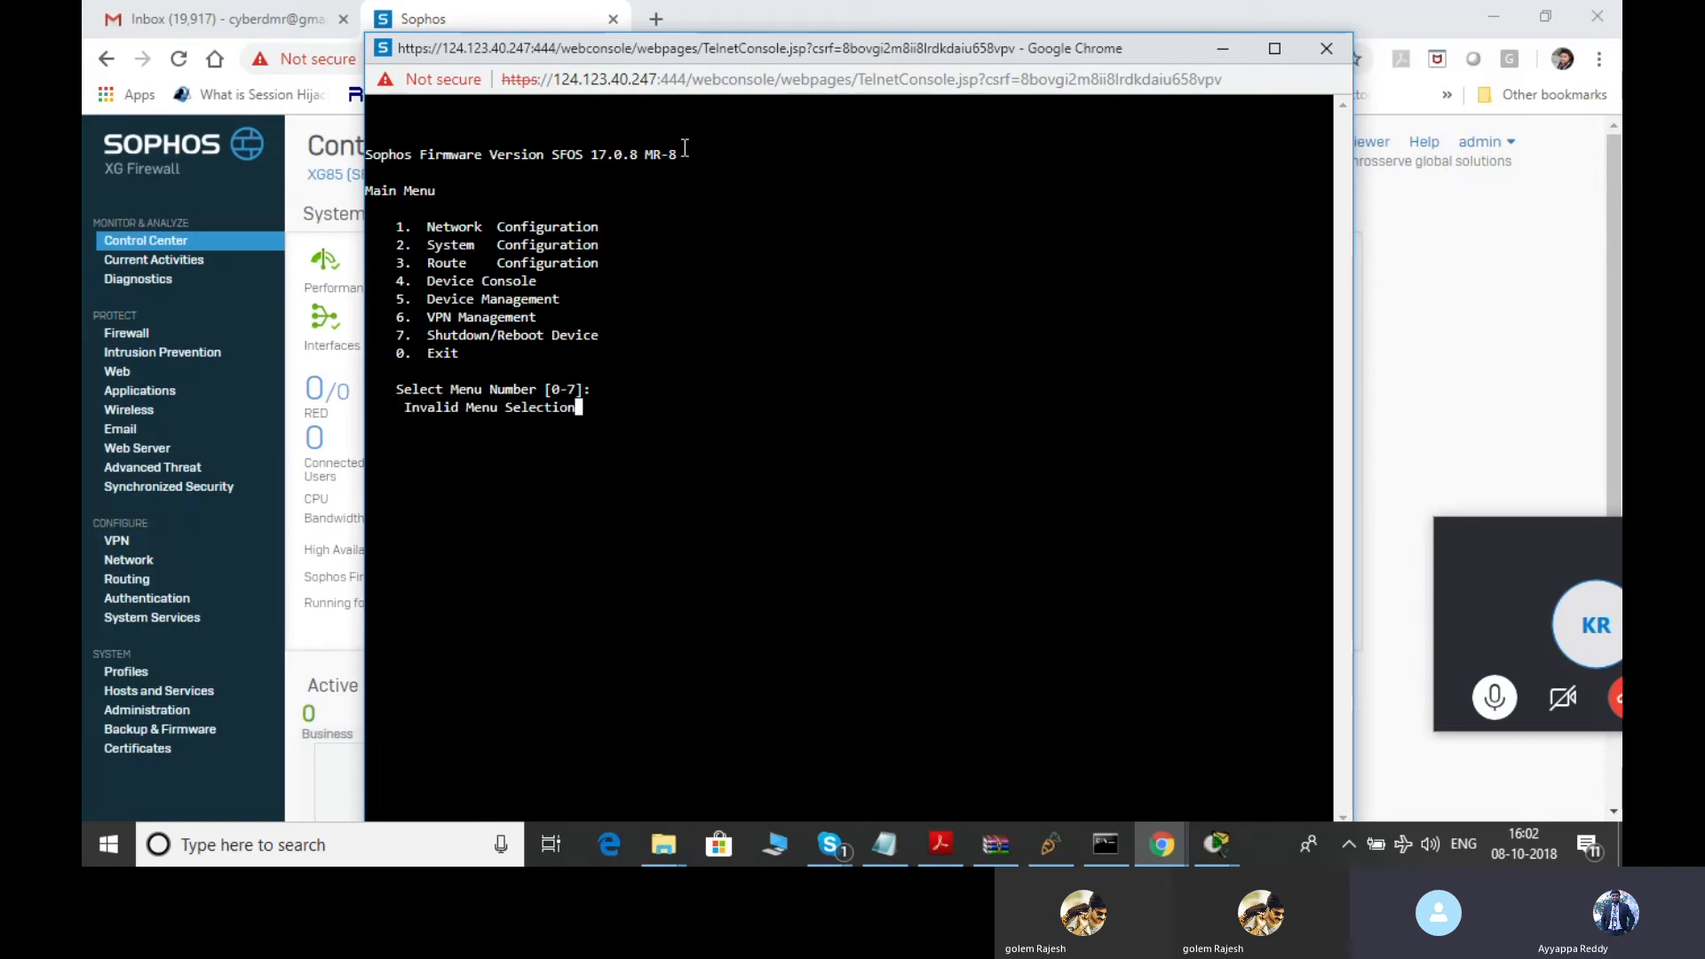
pyautogui.click(1328, 52)
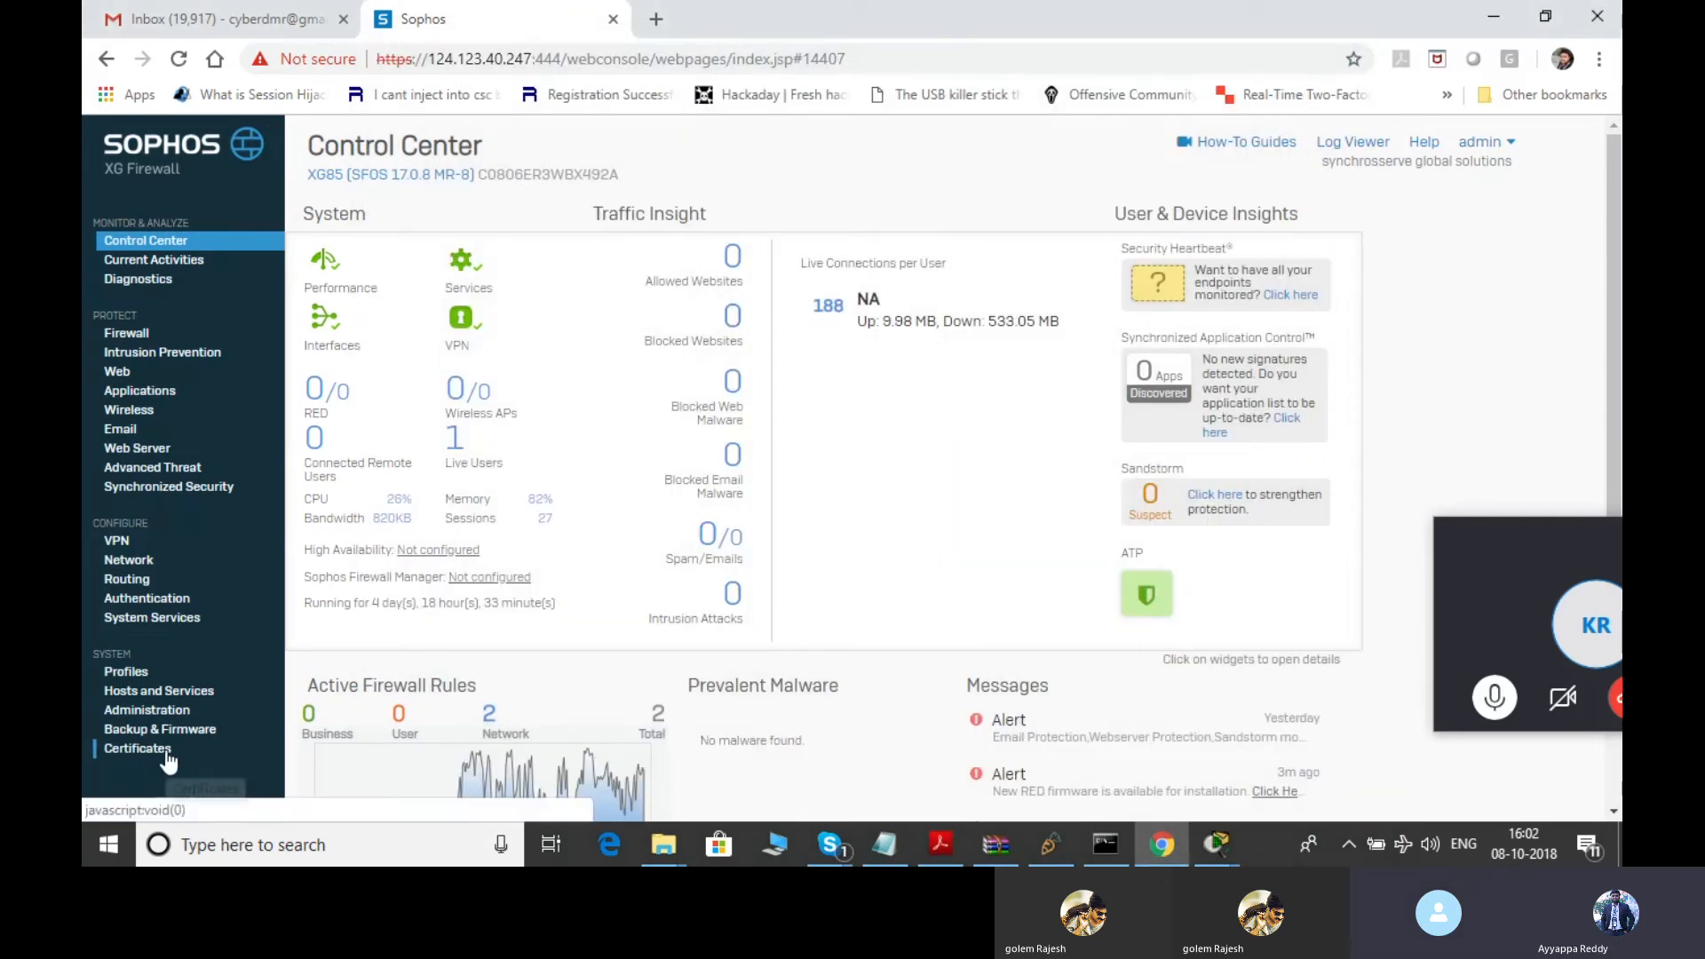
# Open the Administration licensing page and point out the device model in the registration details.
pyautogui.click(162, 709)
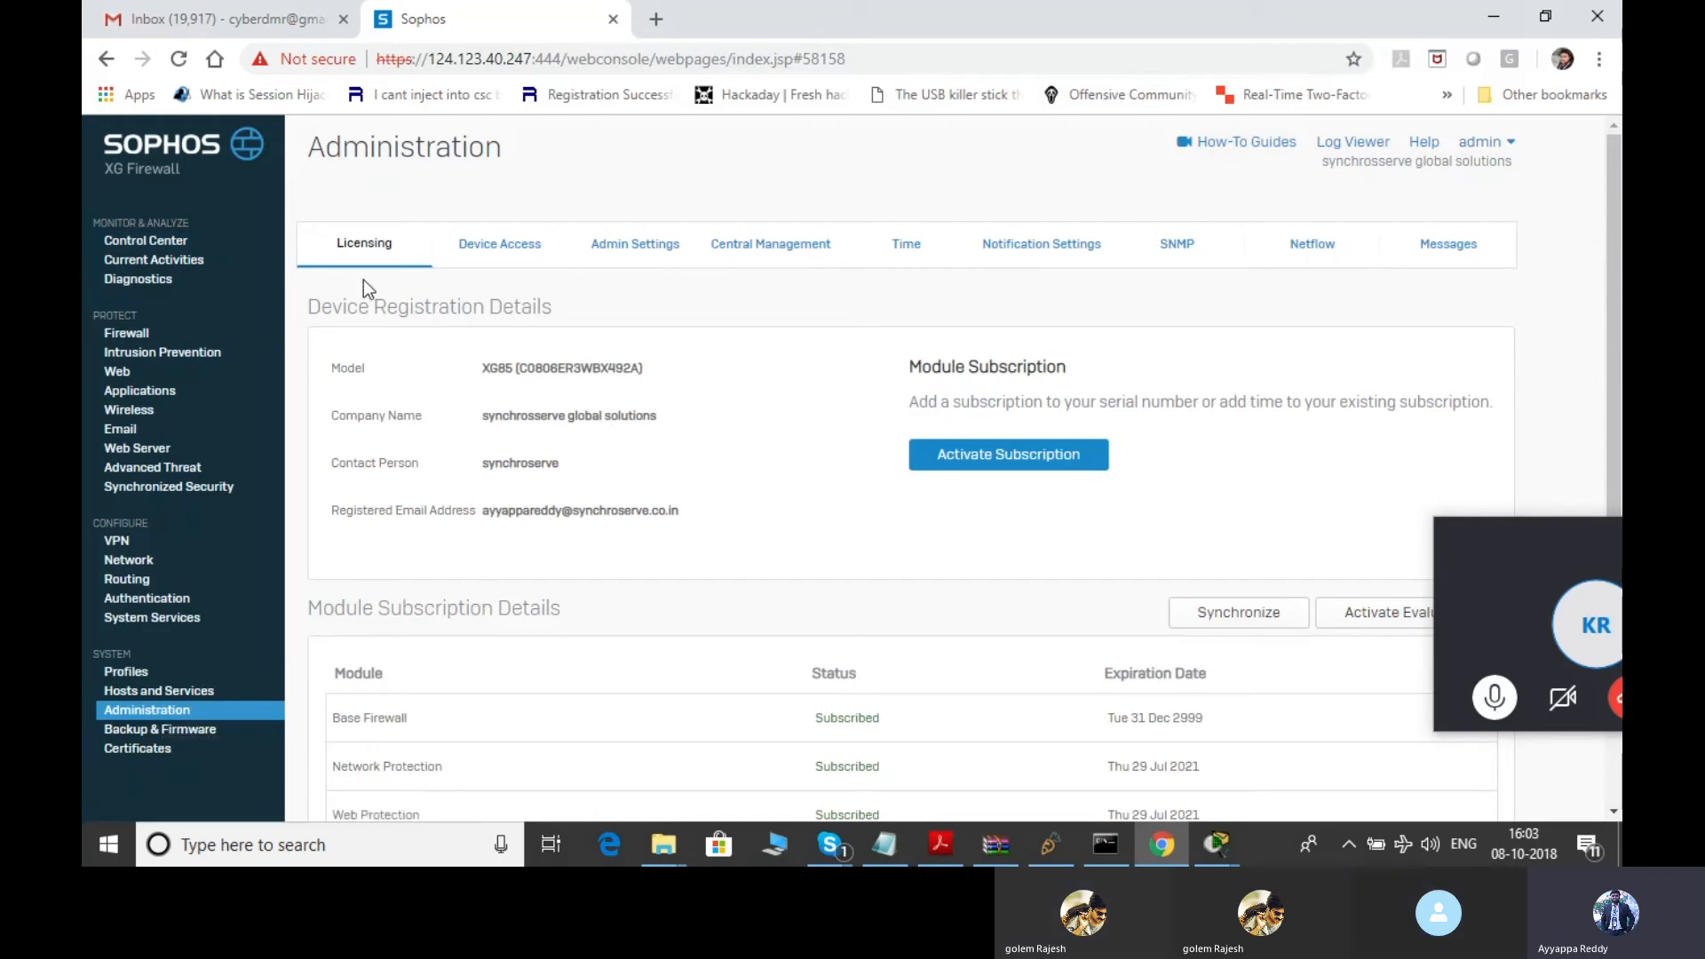
pyautogui.moveTo(1613, 270)
pyautogui.mouseDown()
pyautogui.moveTo(1611, 323)
pyautogui.moveTo(1611, 273)
pyautogui.mouseUp()
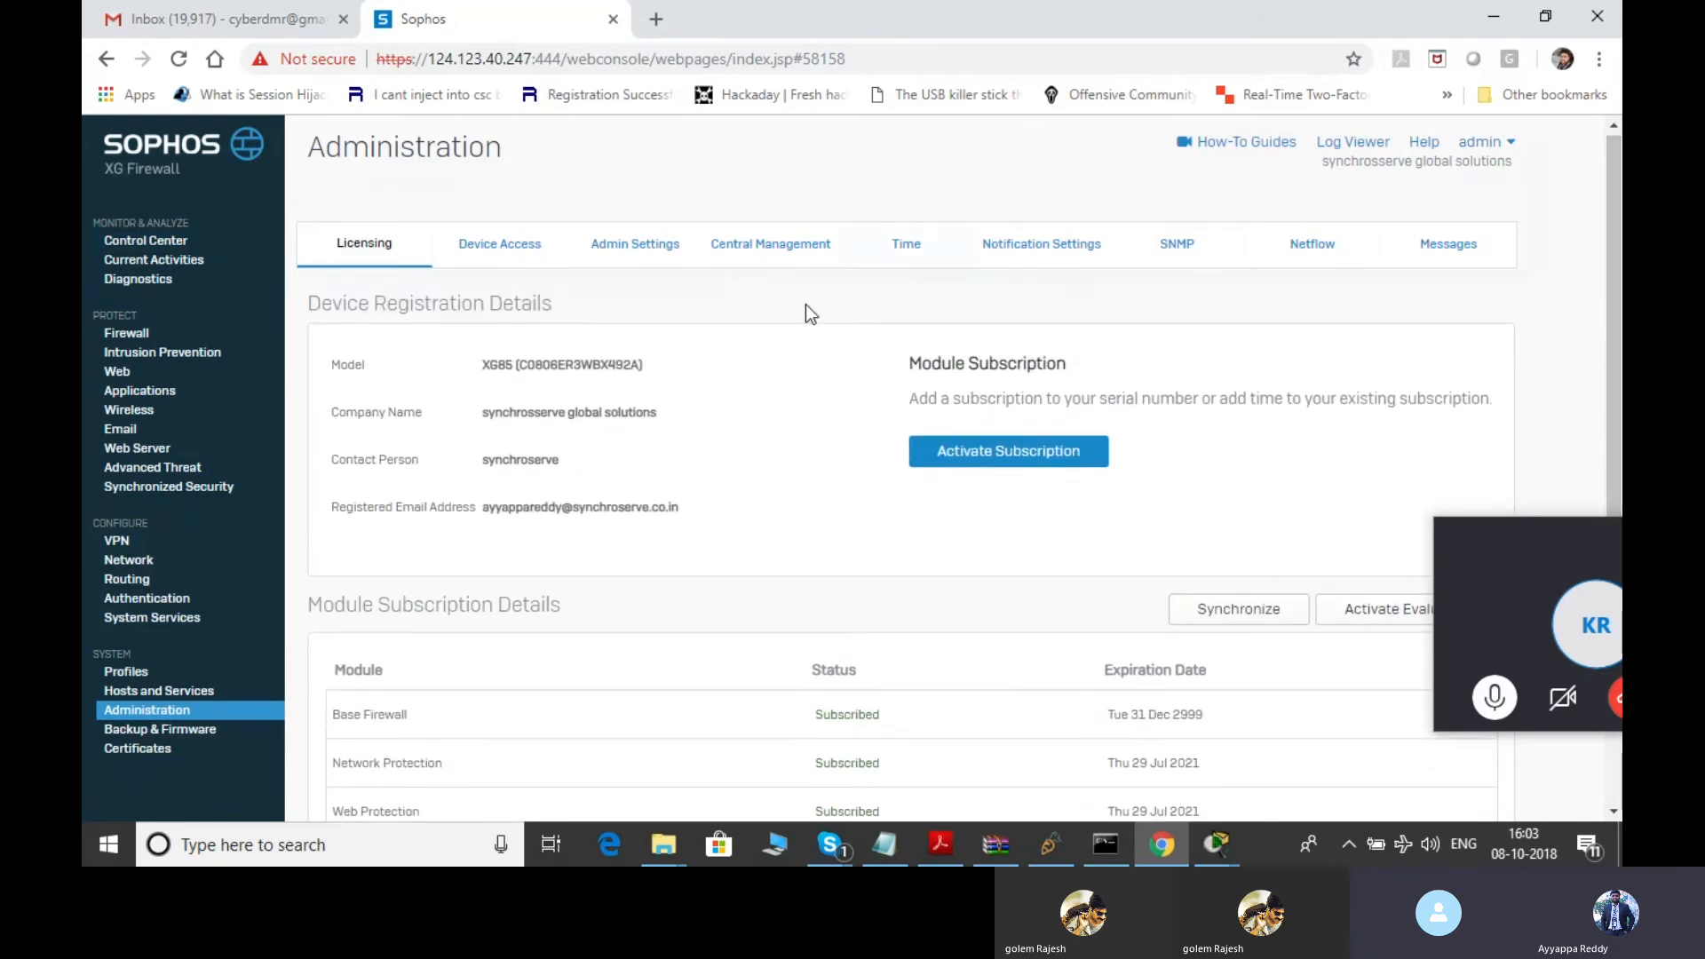
pyautogui.moveTo(482, 365); pyautogui.dragTo(515, 364)
pyautogui.click(516, 365)
# Switch to the hello notes in Notepad and add a line reading xg85 below the DMZ INTERFACE line.
pyautogui.click(885, 844)
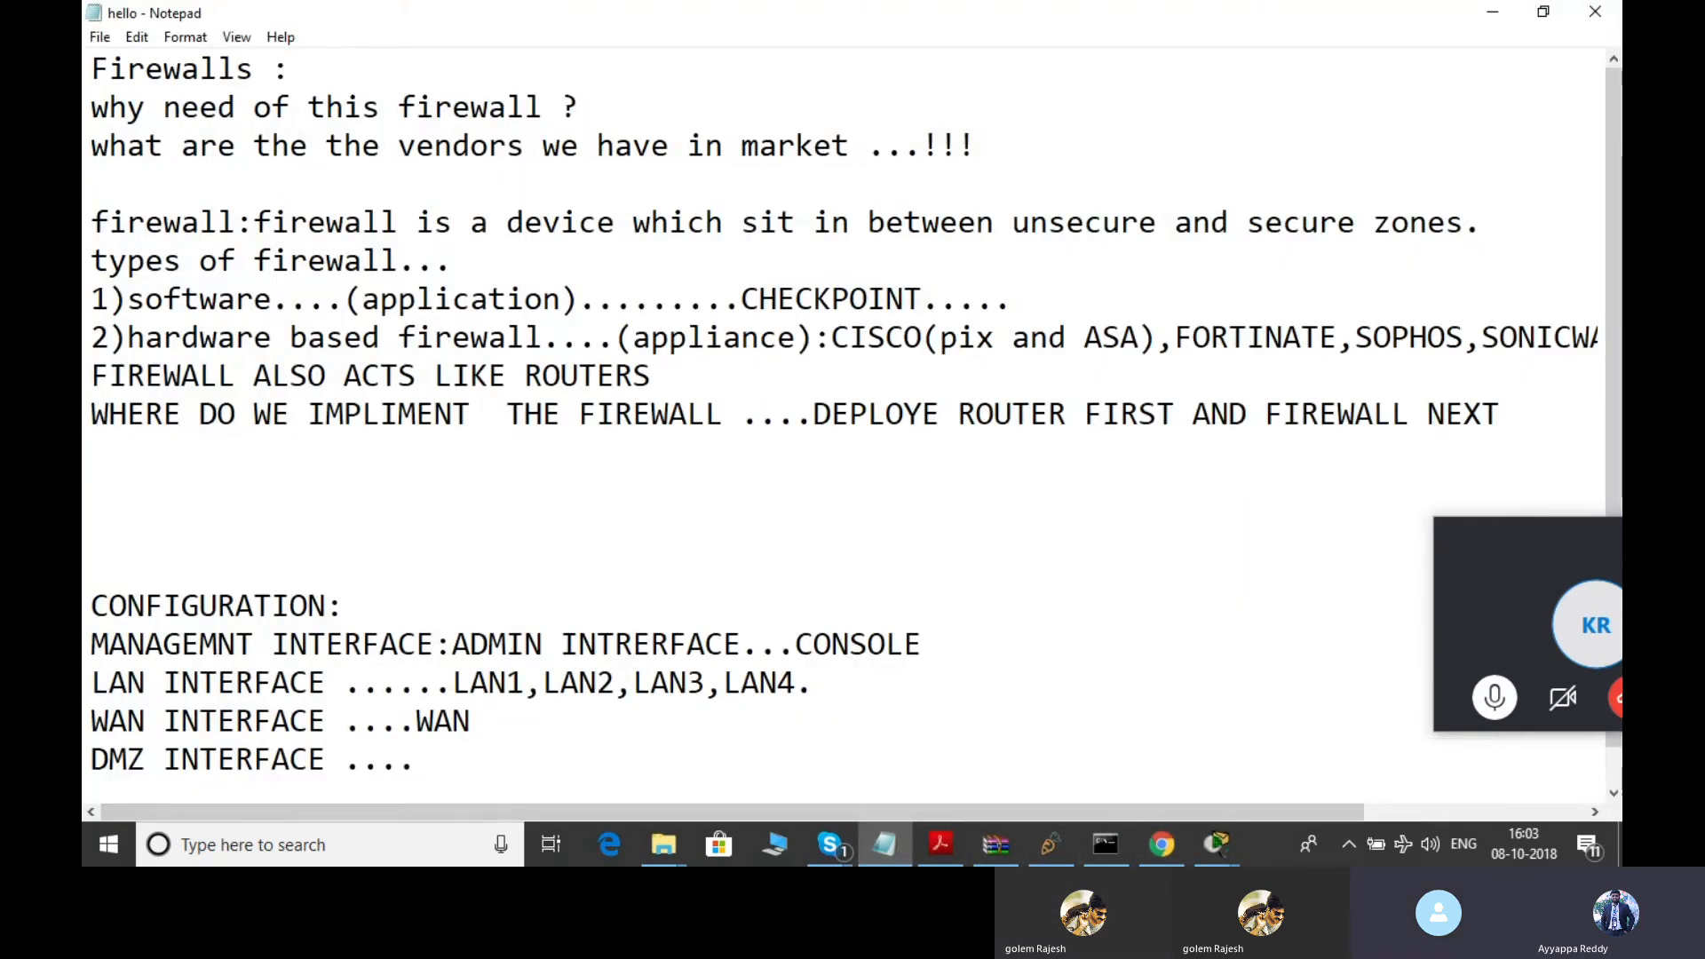
pyautogui.press('Return')
pyautogui.write('x')
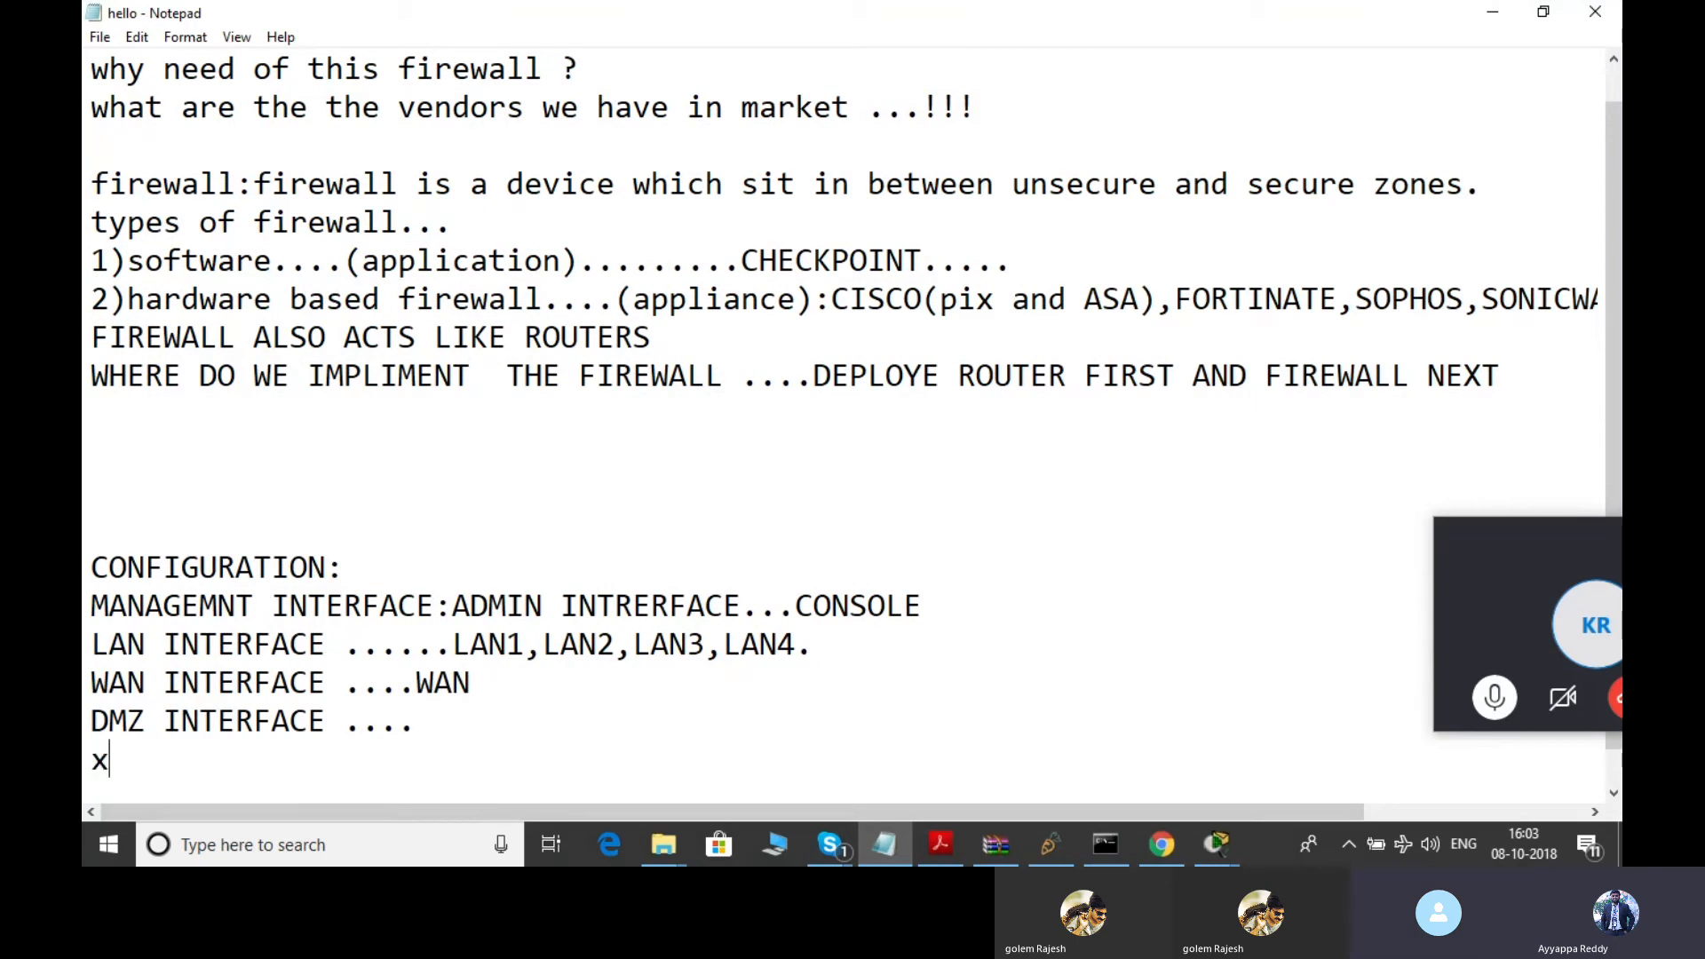
pyautogui.write('g')
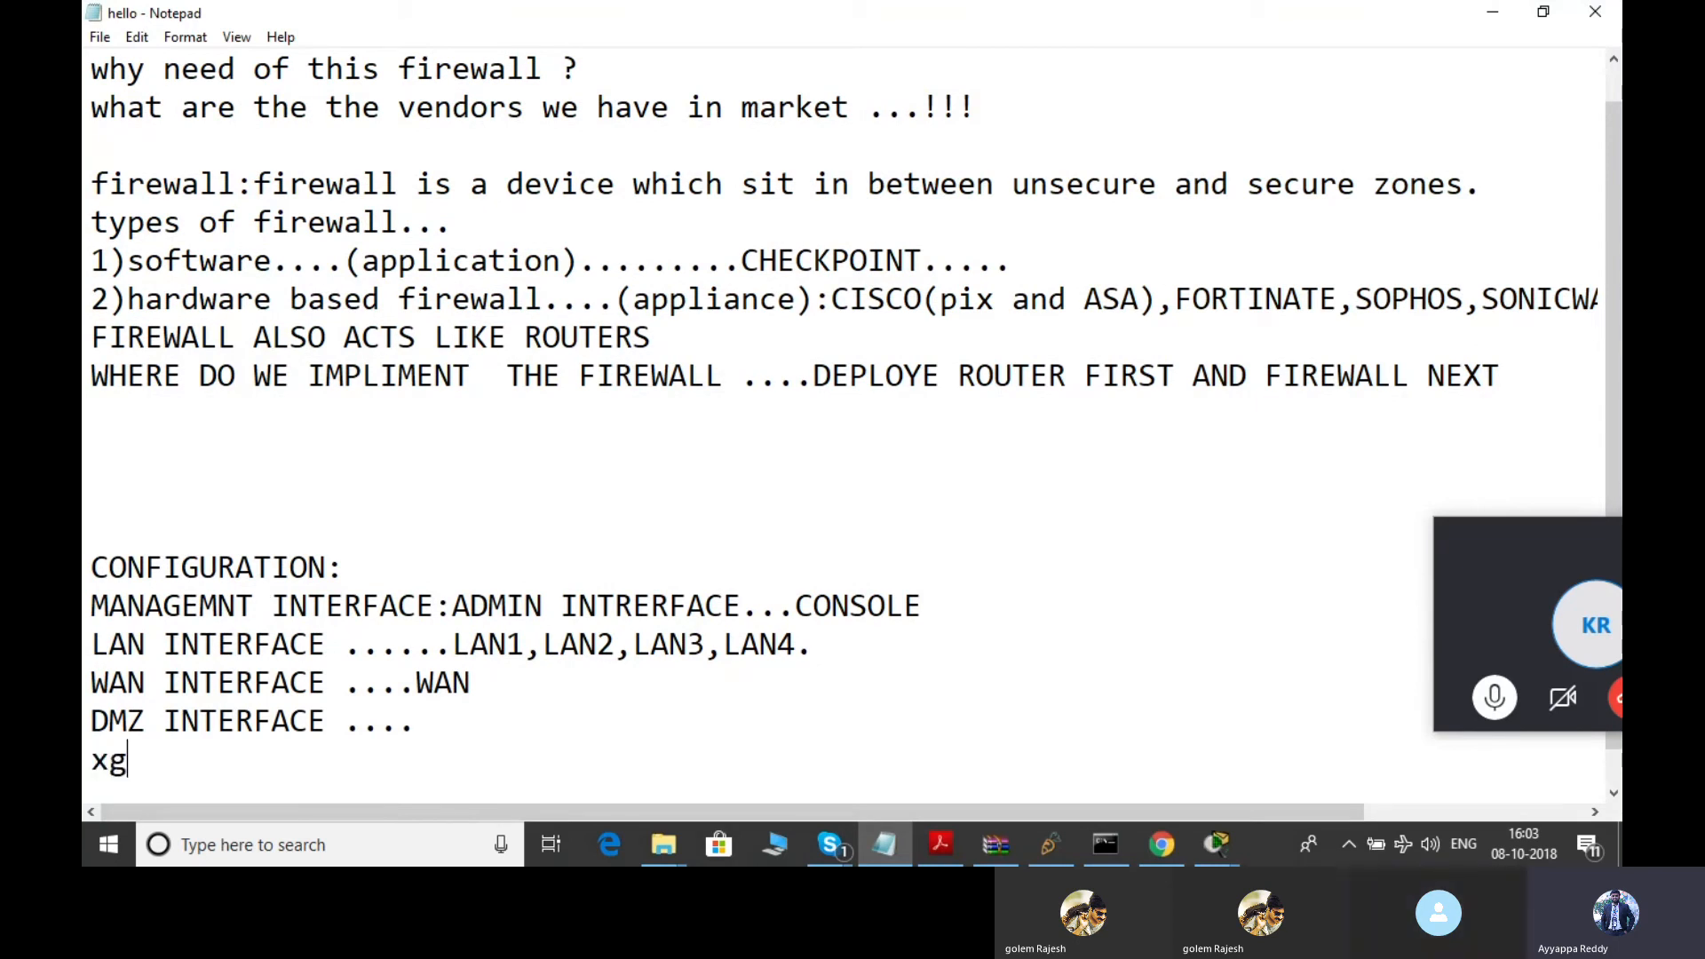
pyautogui.press('Up')
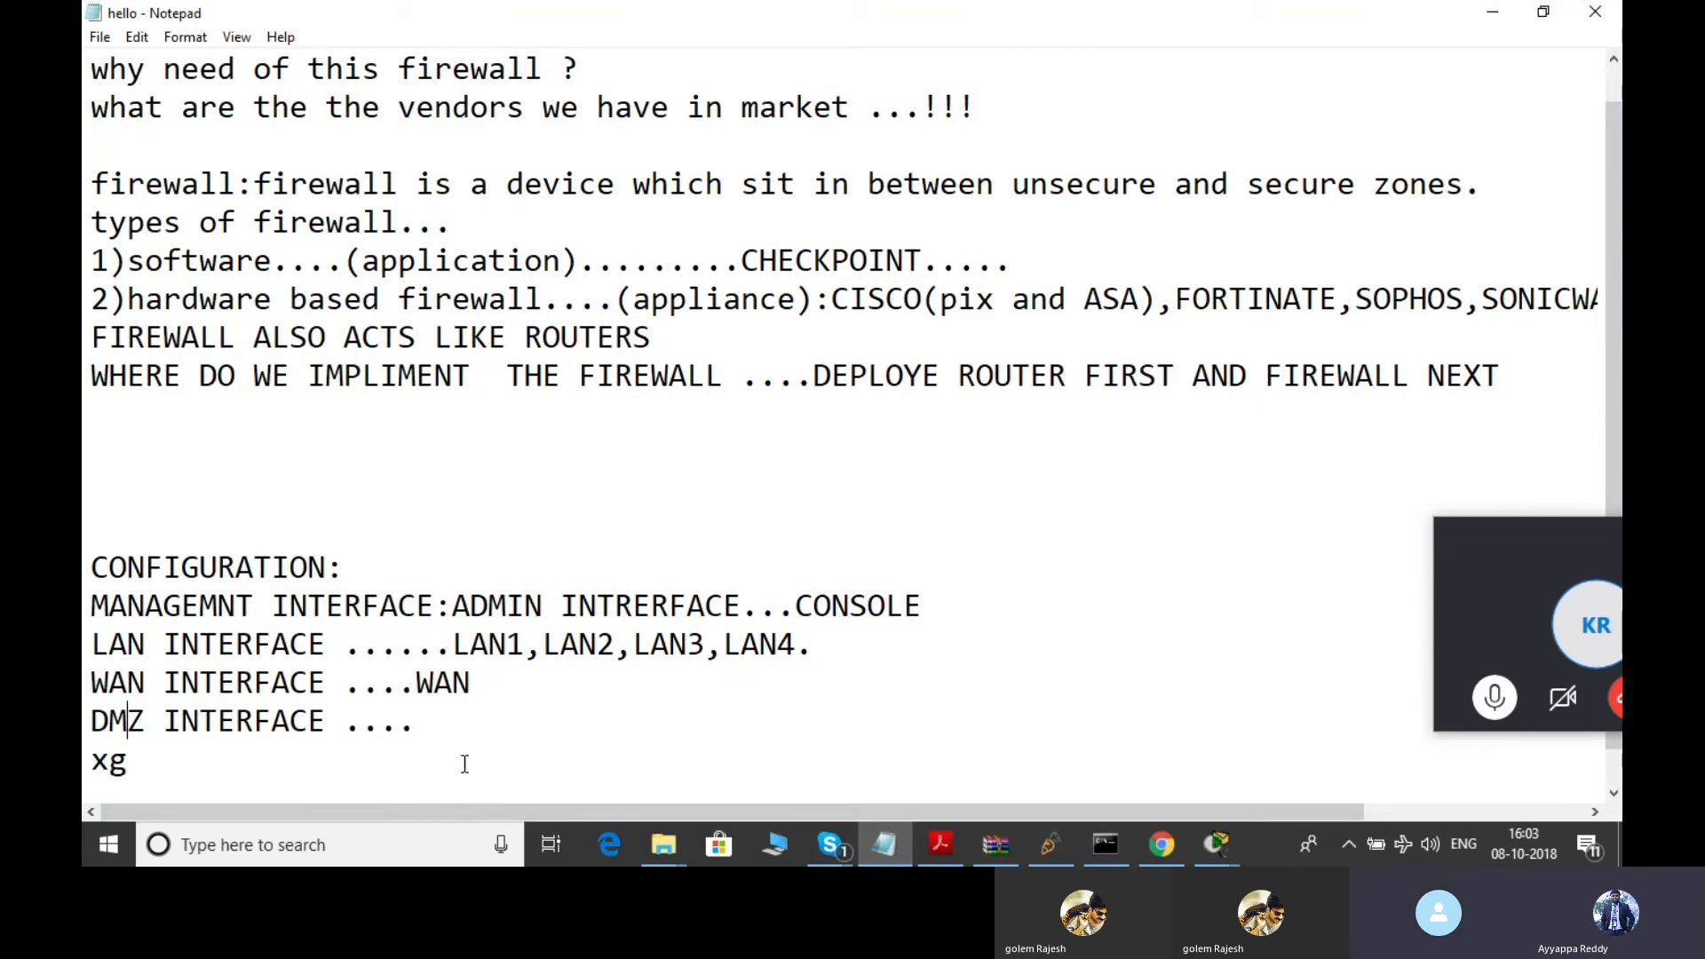
pyautogui.press('Down')
pyautogui.write('85')
# Switch back to Chrome and highlight the device's serial number, company name, contact person and registered email in the registration details.
pyautogui.click(1169, 850)
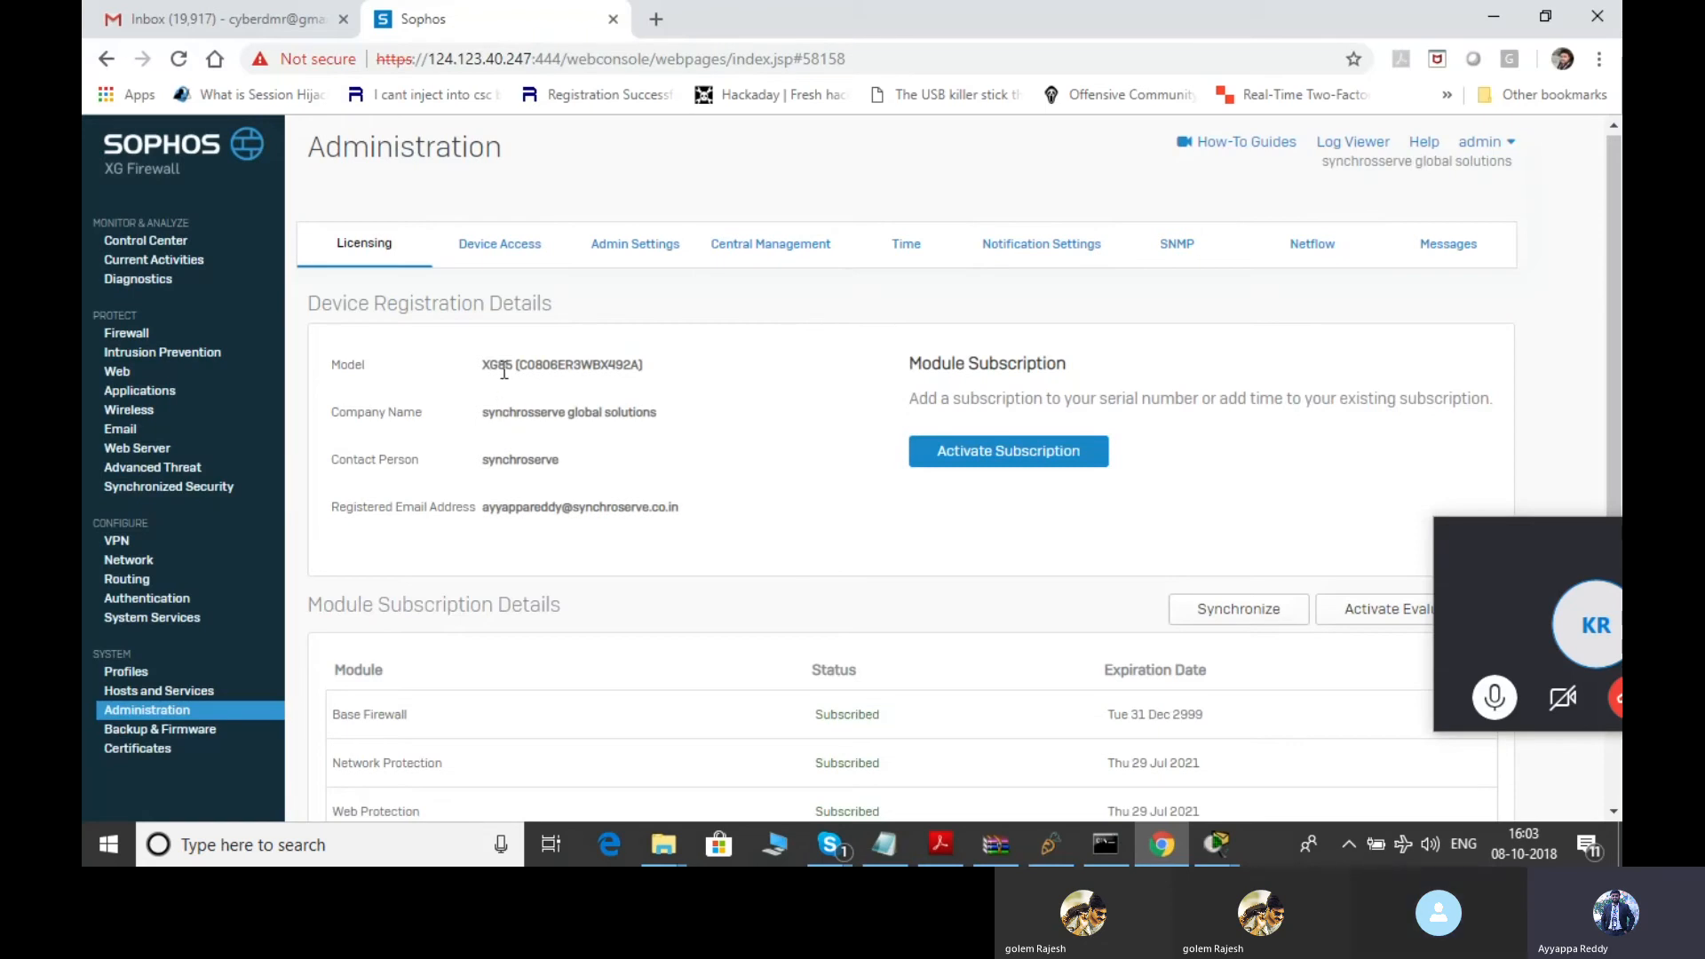
pyautogui.moveTo(519, 364); pyautogui.dragTo(631, 364)
pyautogui.moveTo(483, 414); pyautogui.dragTo(670, 411)
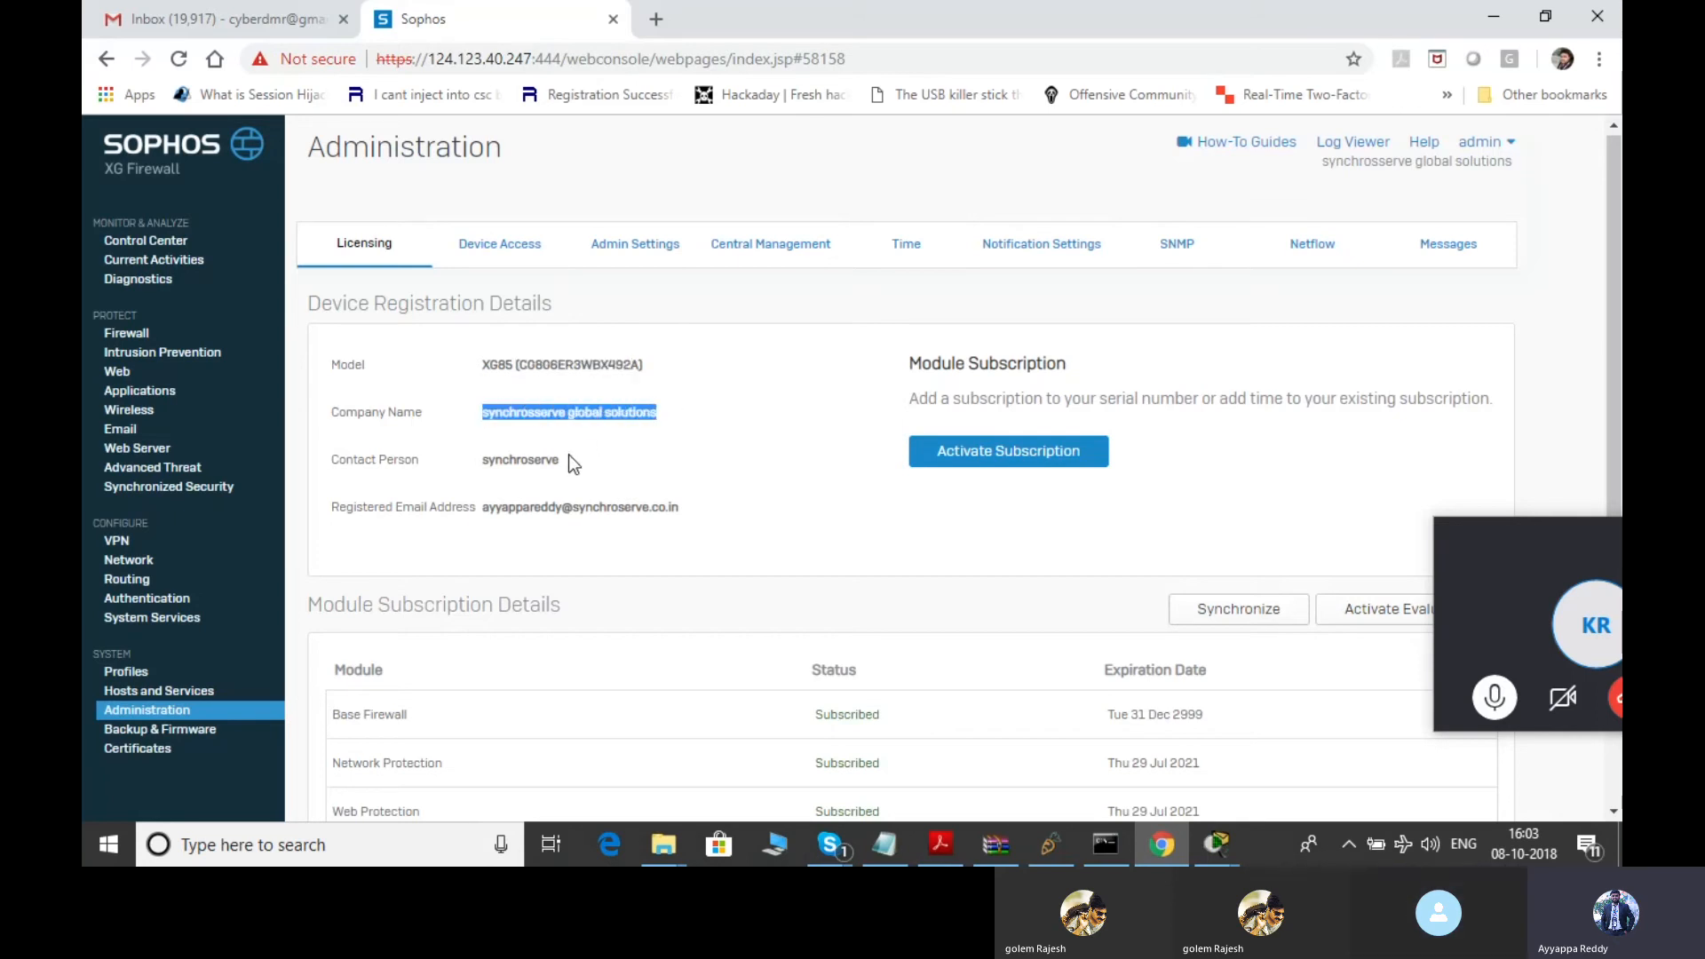
pyautogui.moveTo(483, 460); pyautogui.dragTo(557, 460)
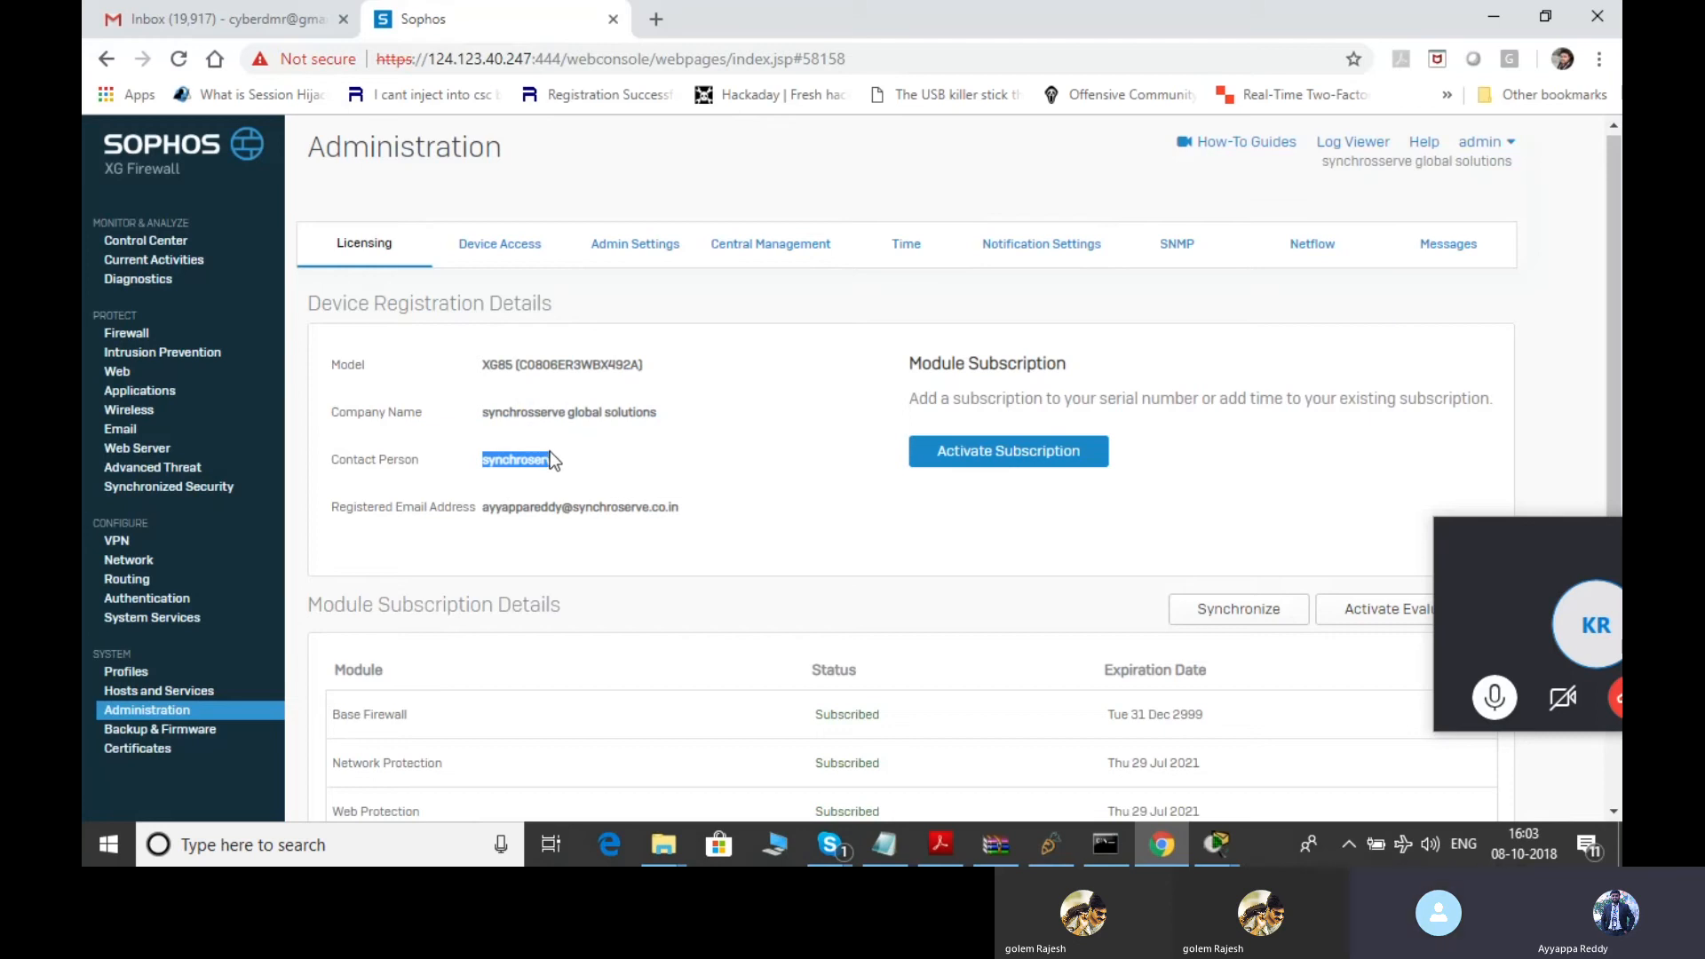
pyautogui.click(377, 530)
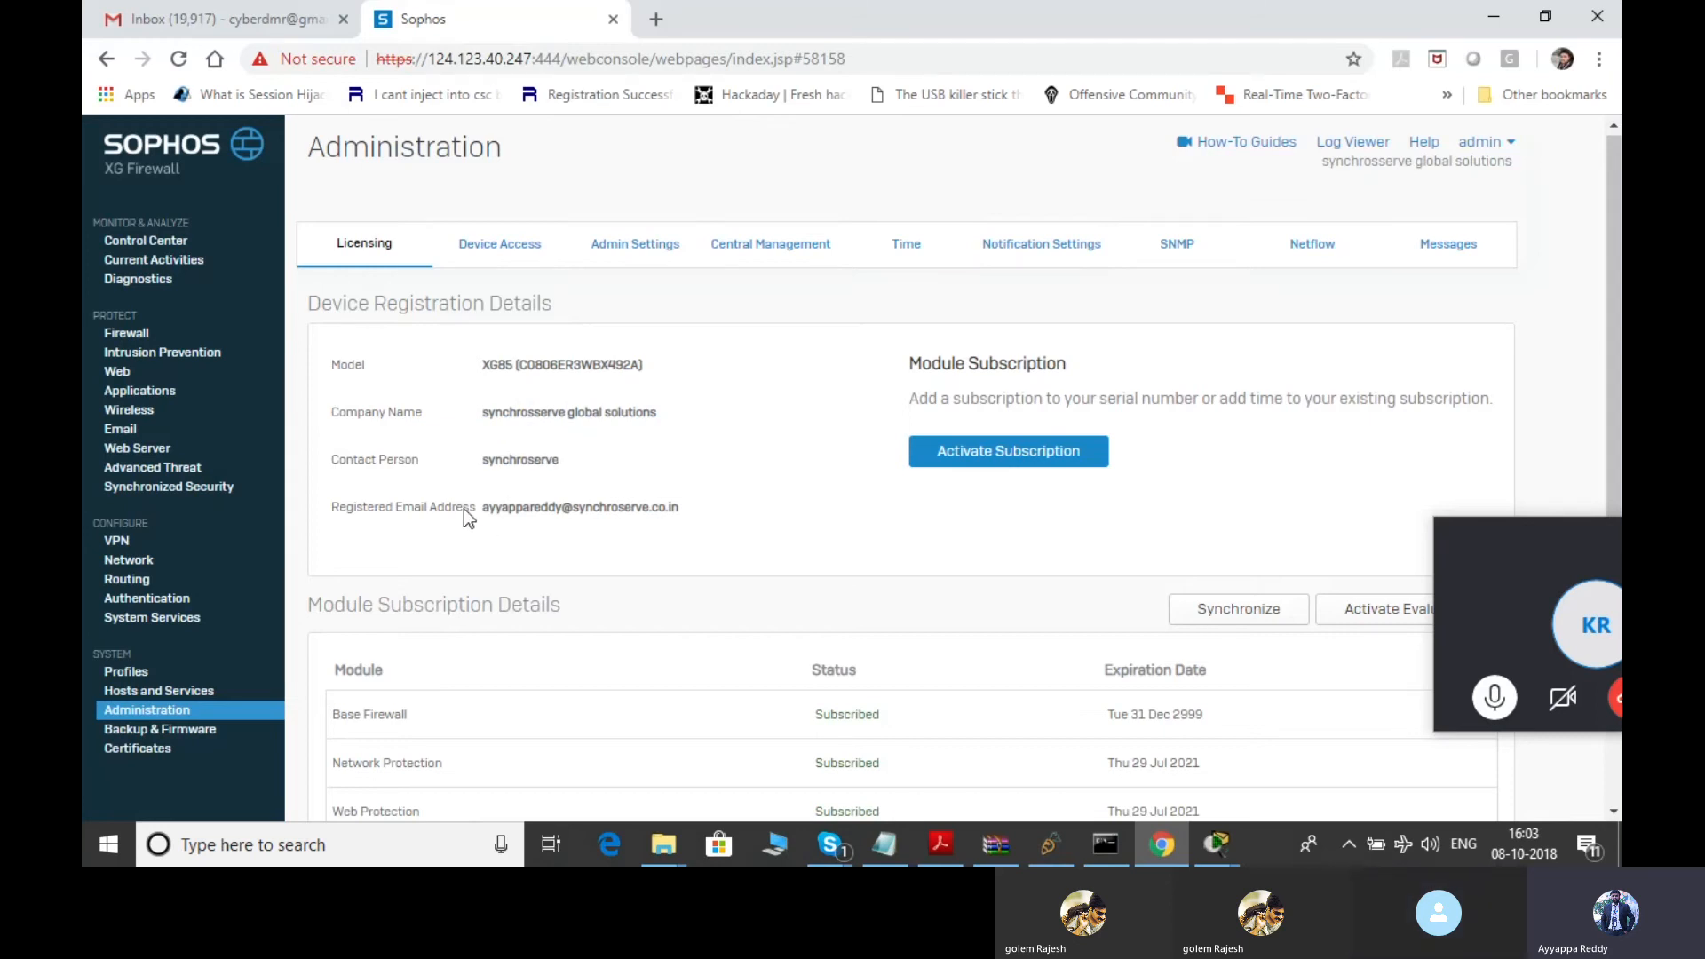
pyautogui.moveTo(486, 509); pyautogui.dragTo(679, 502)
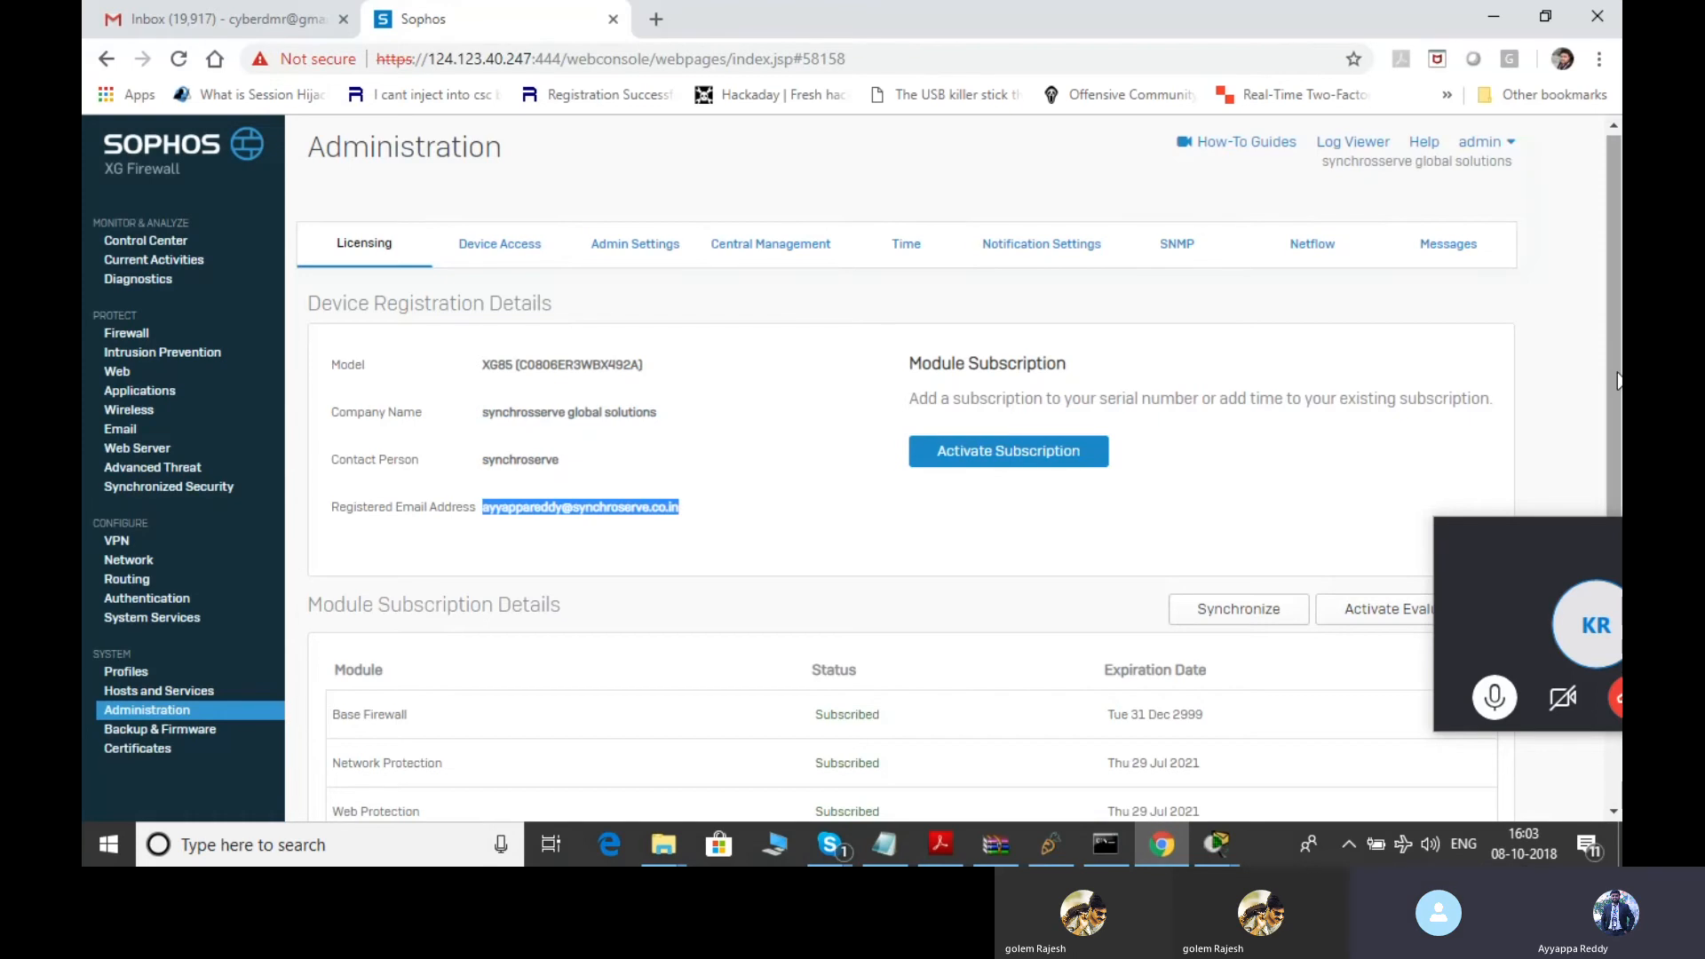
# Examine the Module Subscription Details table and highlight the expiration dates of Base Firewall and Network Protection.
pyautogui.moveTo(1613, 372); pyautogui.dragTo(1577, 520)
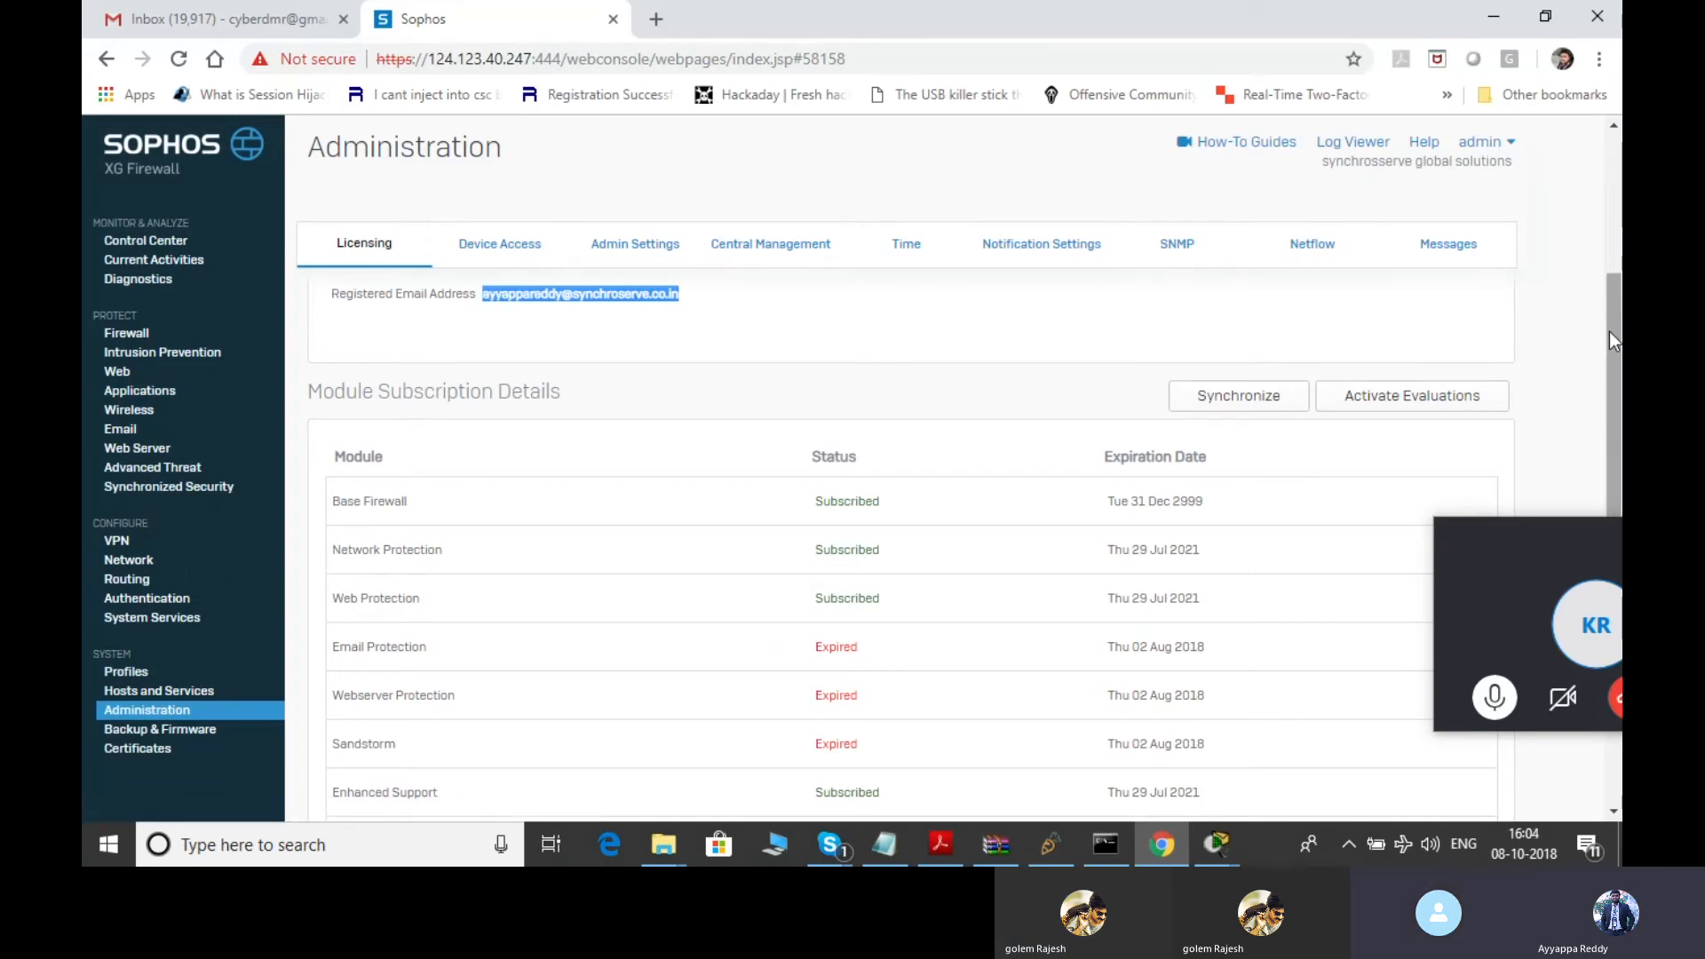
pyautogui.scroll(-2, 1612, 333)
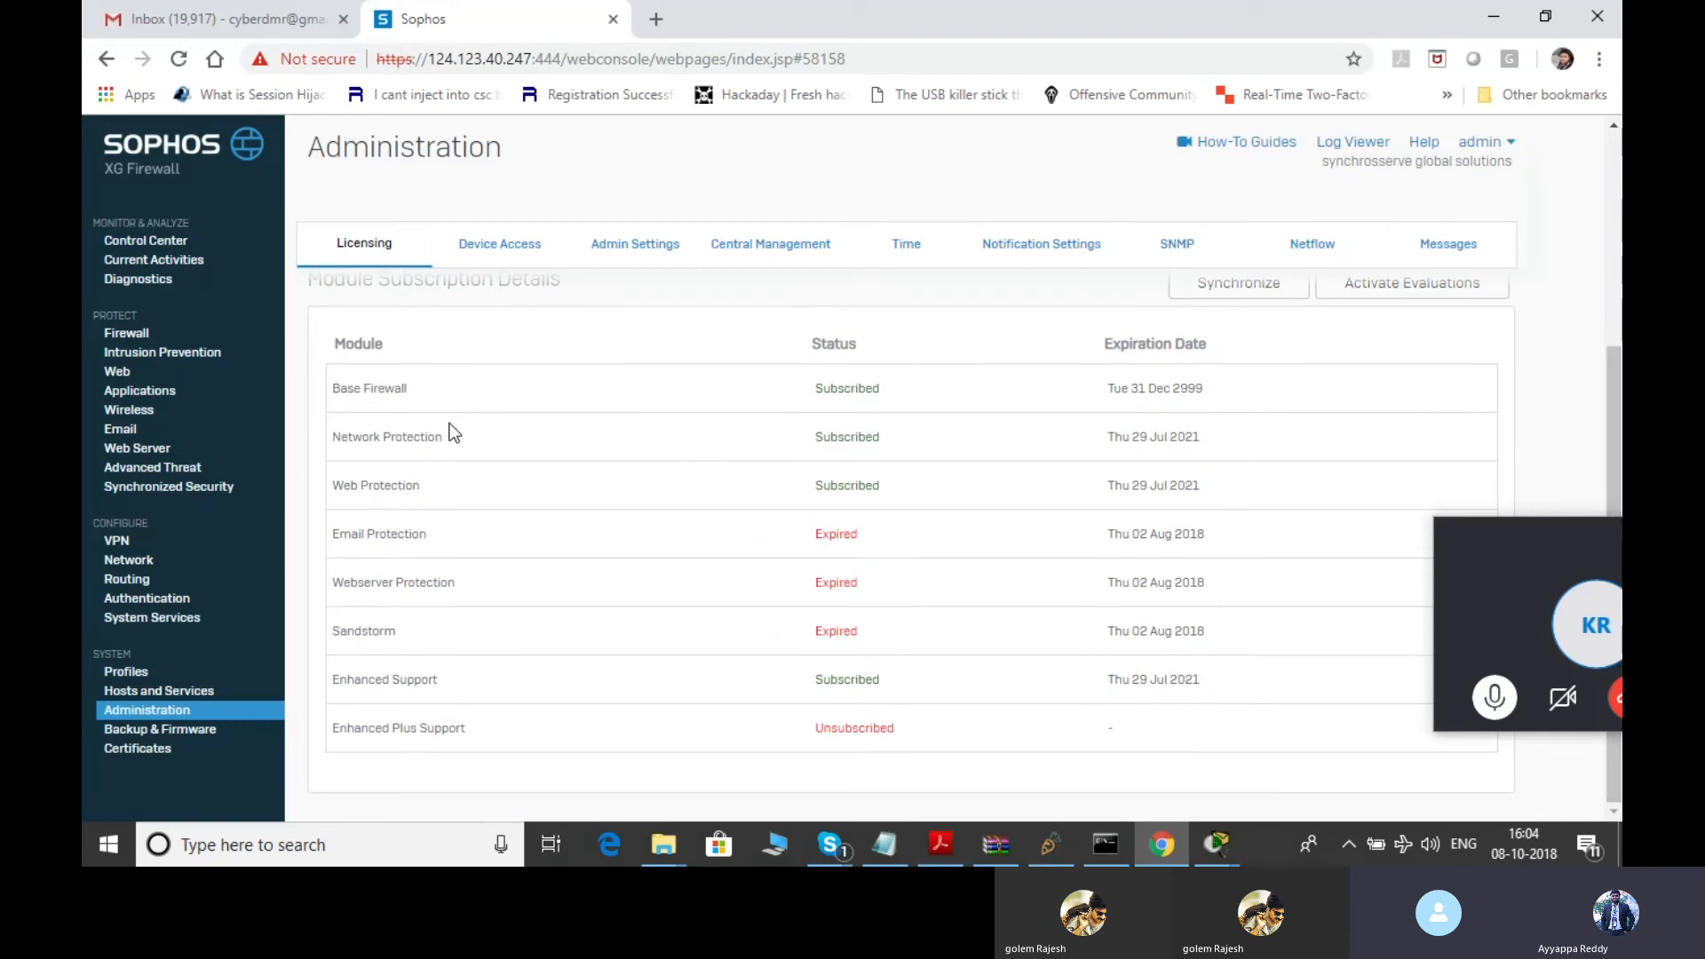
pyautogui.scroll(3, 1012, 413)
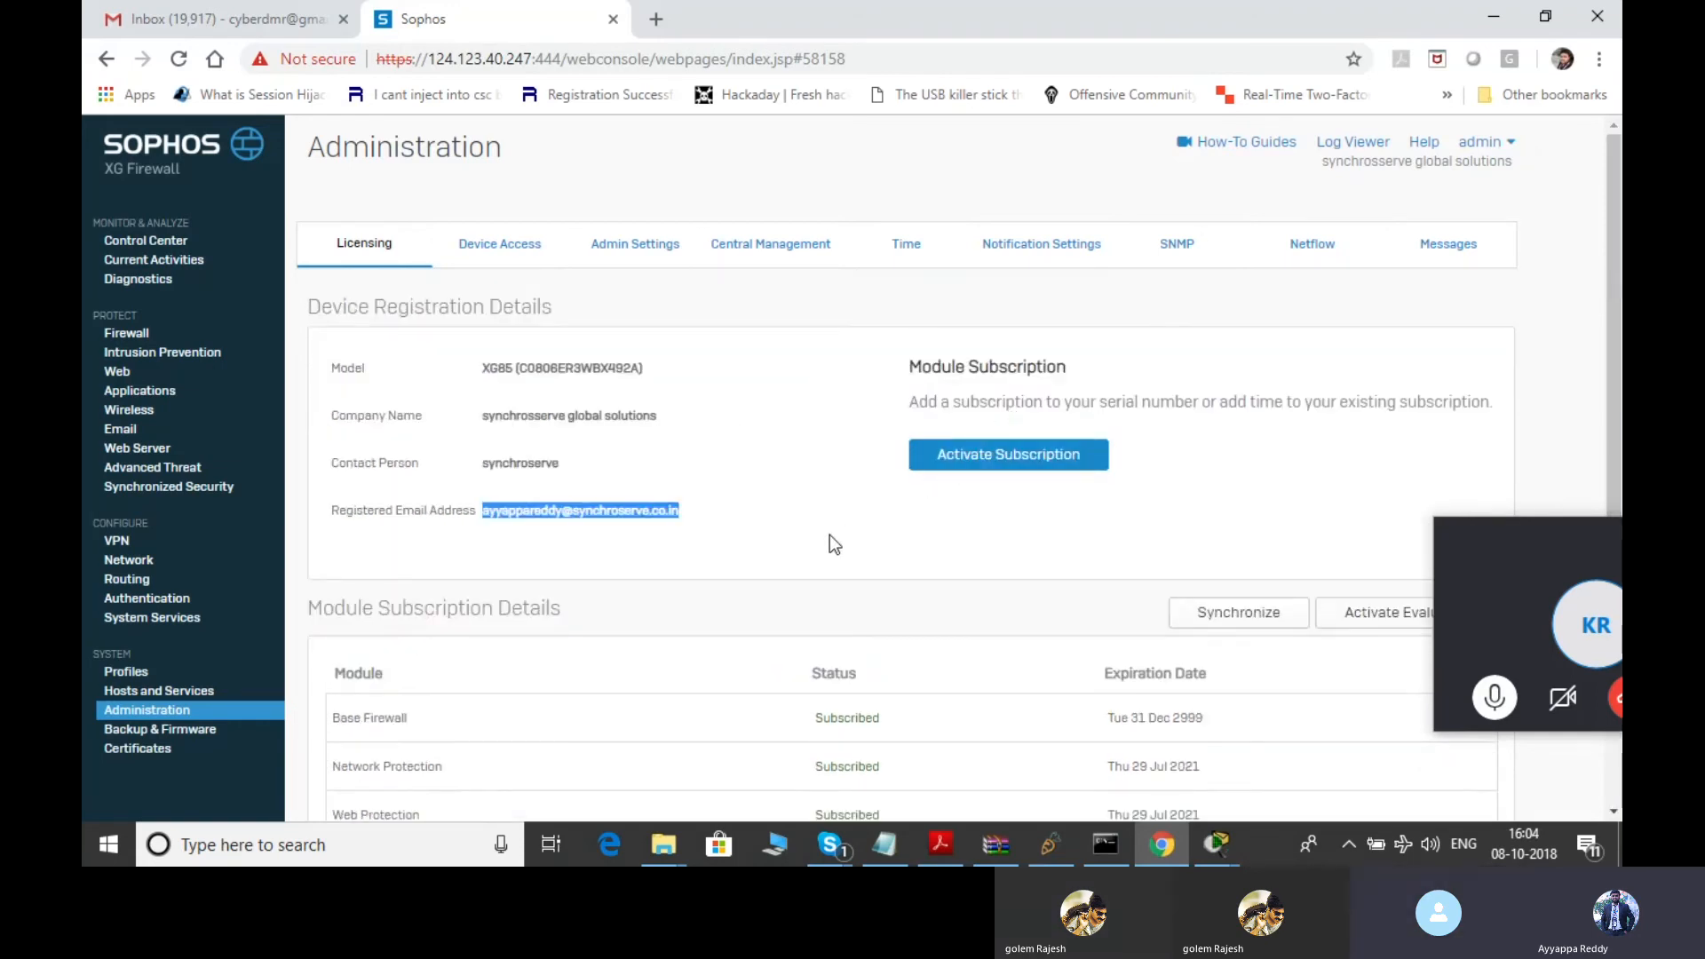
pyautogui.scroll(-2, 799, 551)
pyautogui.scroll(-1, 800, 551)
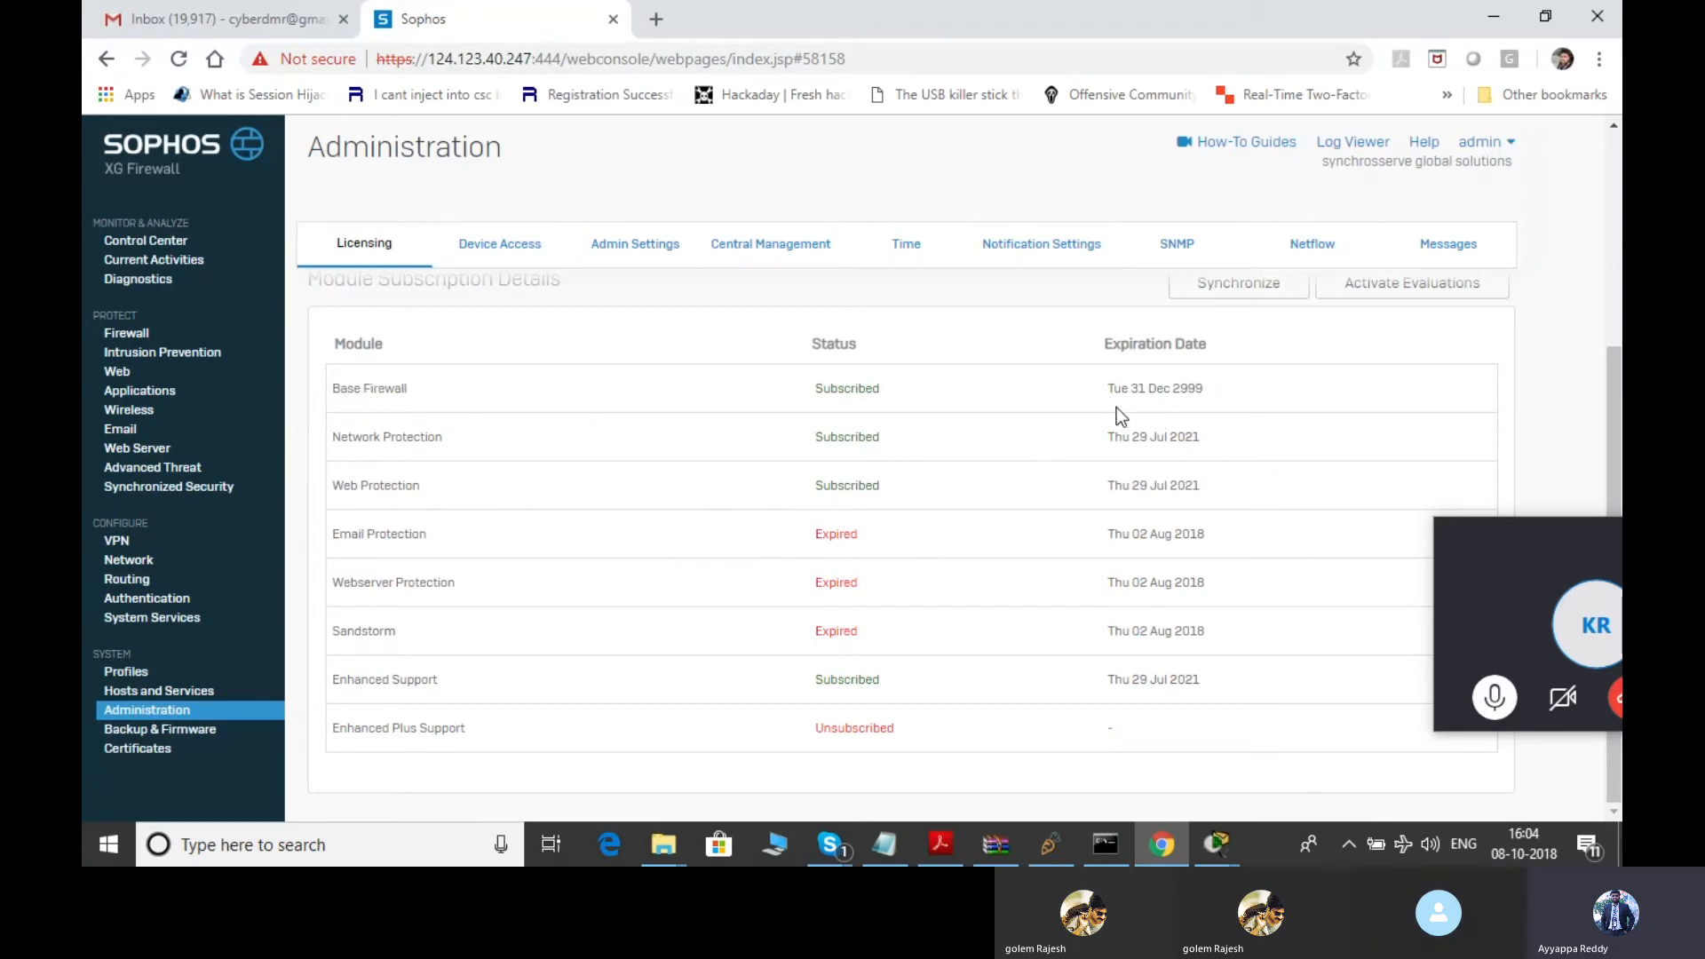
pyautogui.moveTo(1106, 391); pyautogui.dragTo(1183, 388)
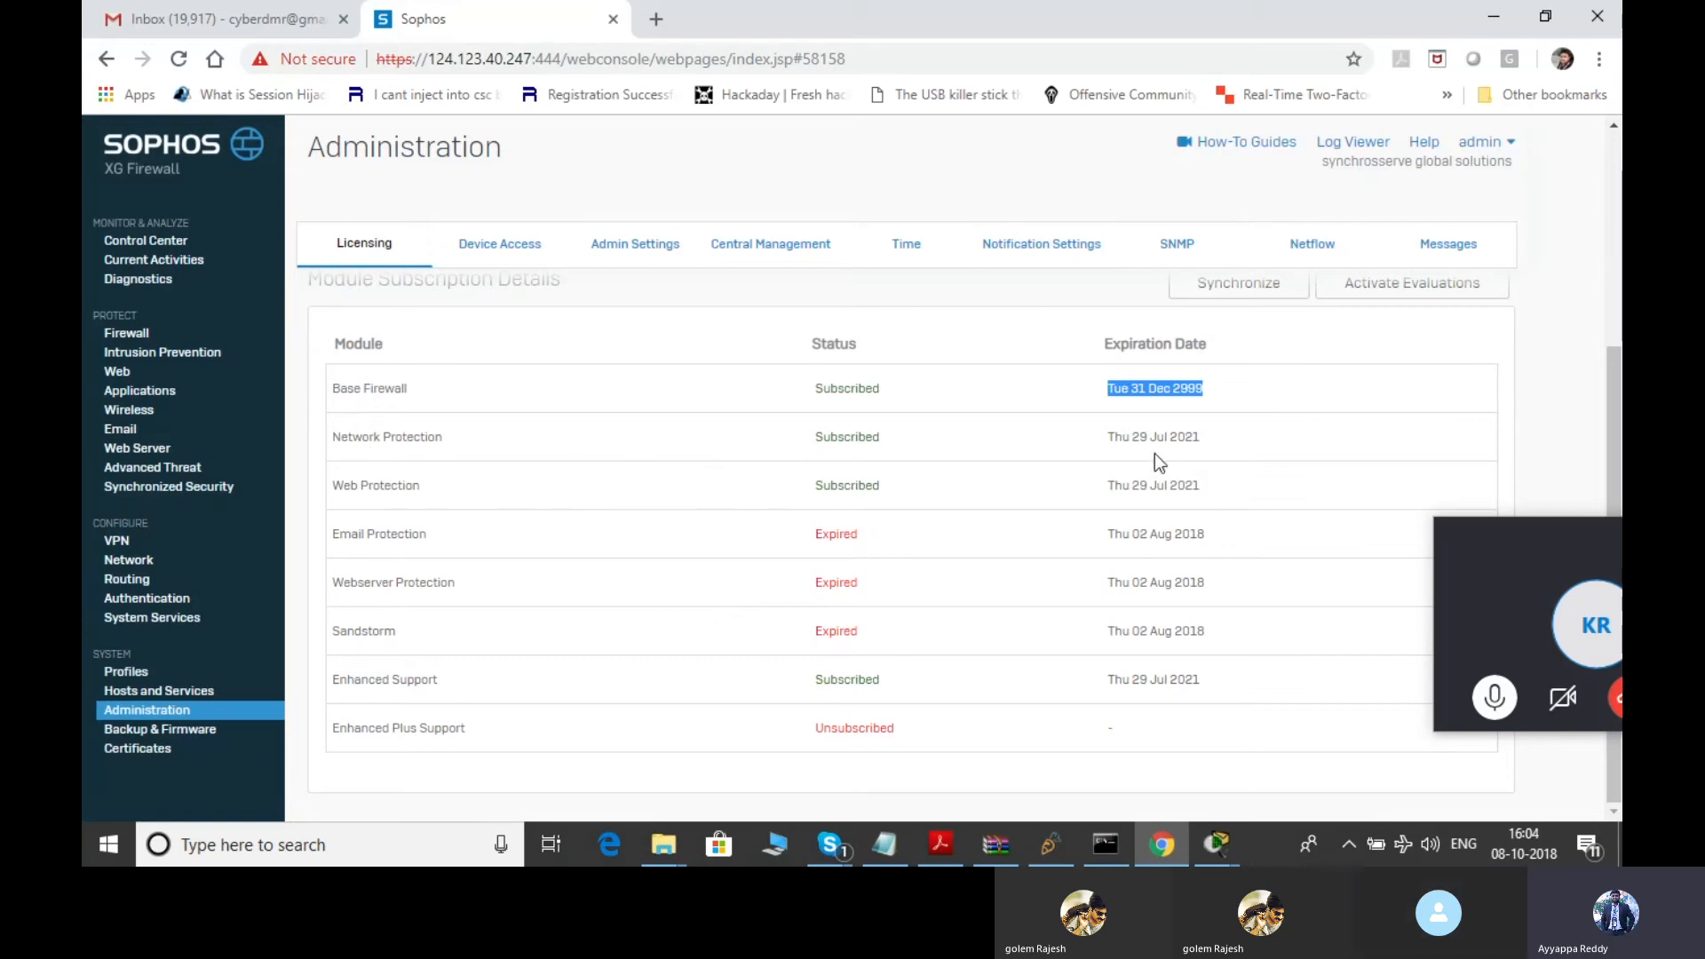
pyautogui.moveTo(1112, 442); pyautogui.dragTo(1200, 444)
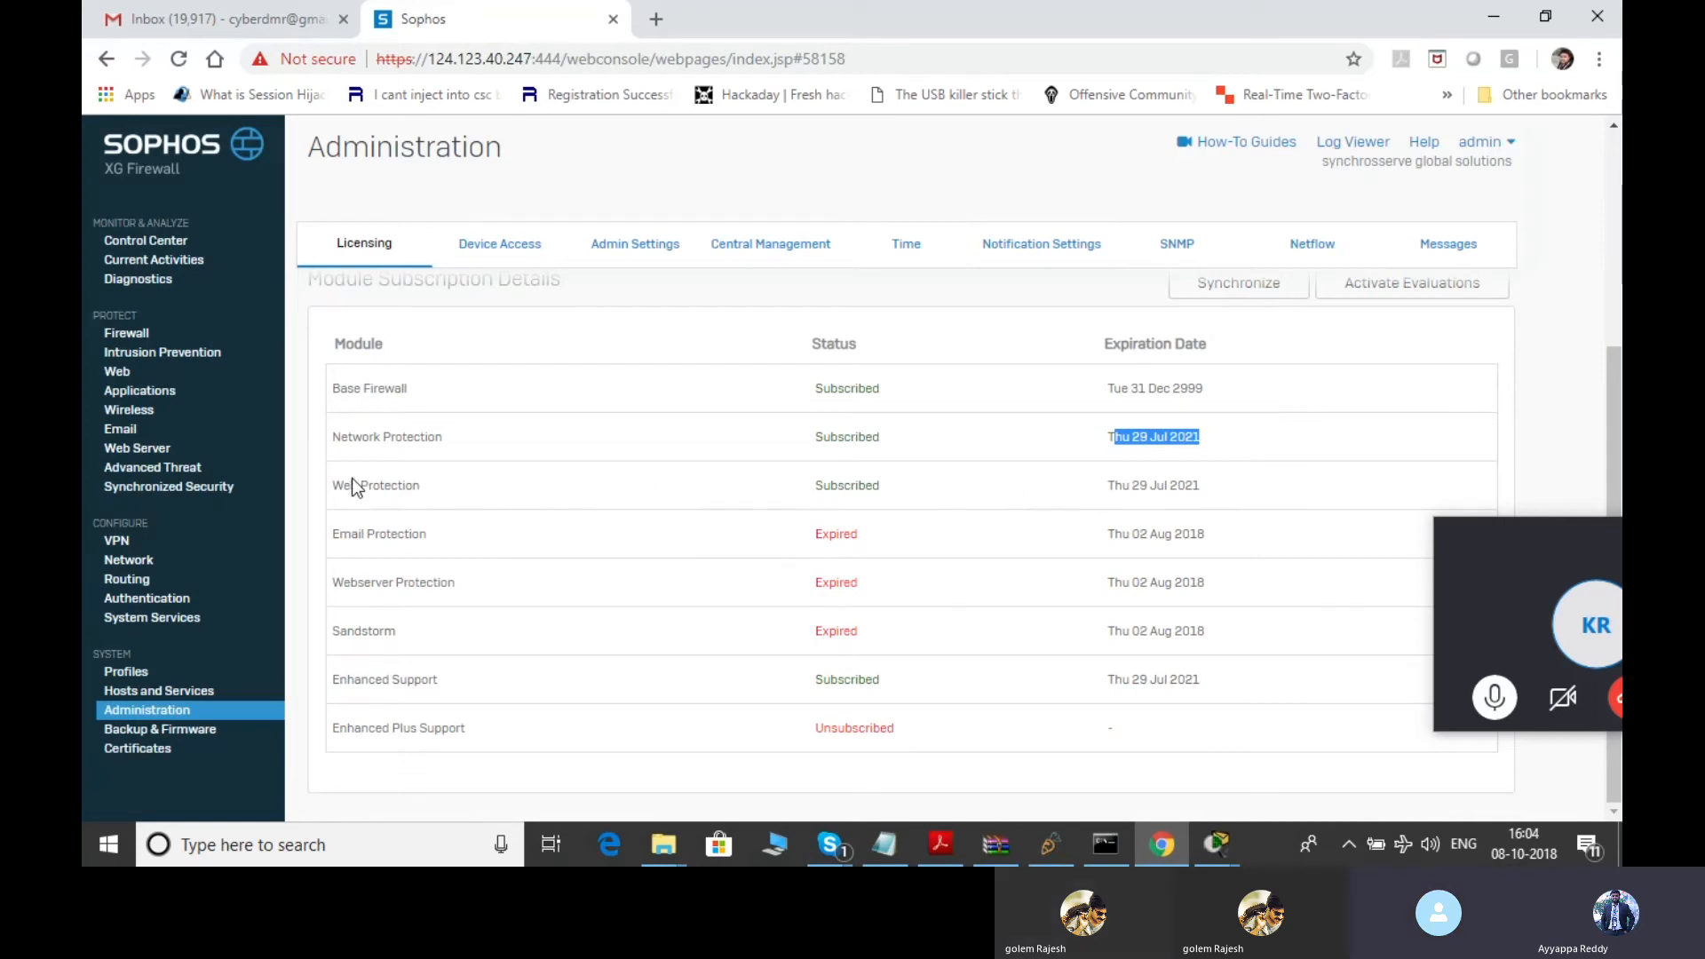
# Highlight the Web Protection module name and the expiration dates of Web Protection and Email Protection.
pyautogui.moveTo(336, 485); pyautogui.dragTo(435, 493)
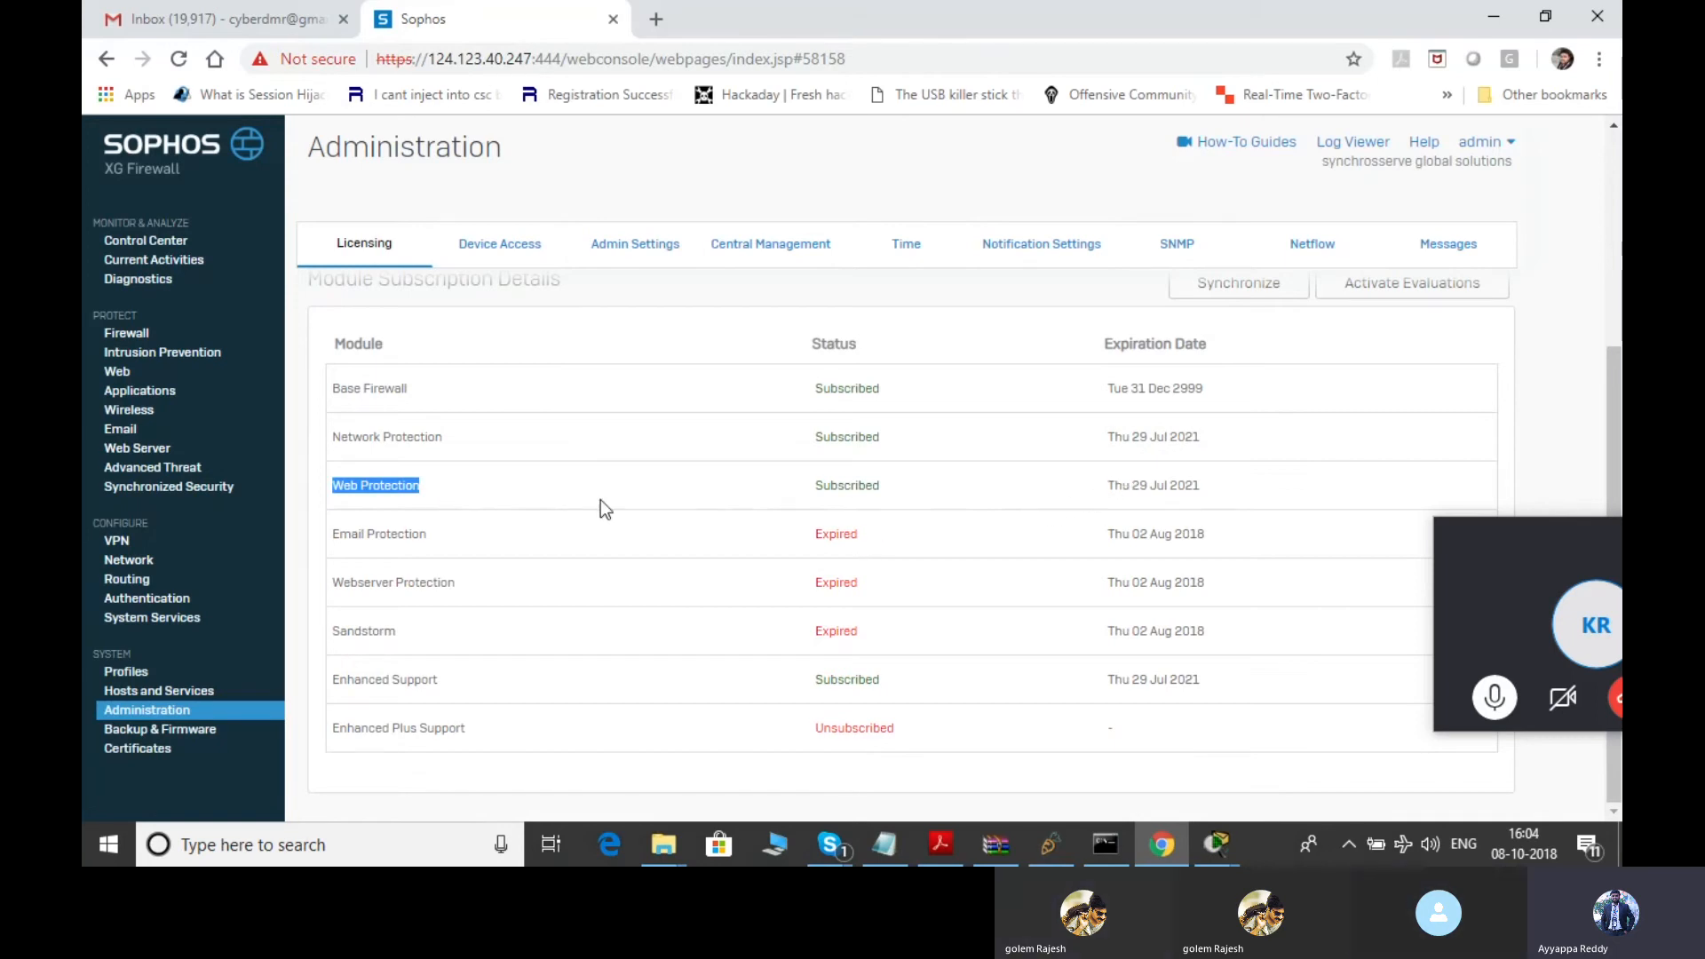
pyautogui.moveTo(1108, 487); pyautogui.dragTo(1157, 491)
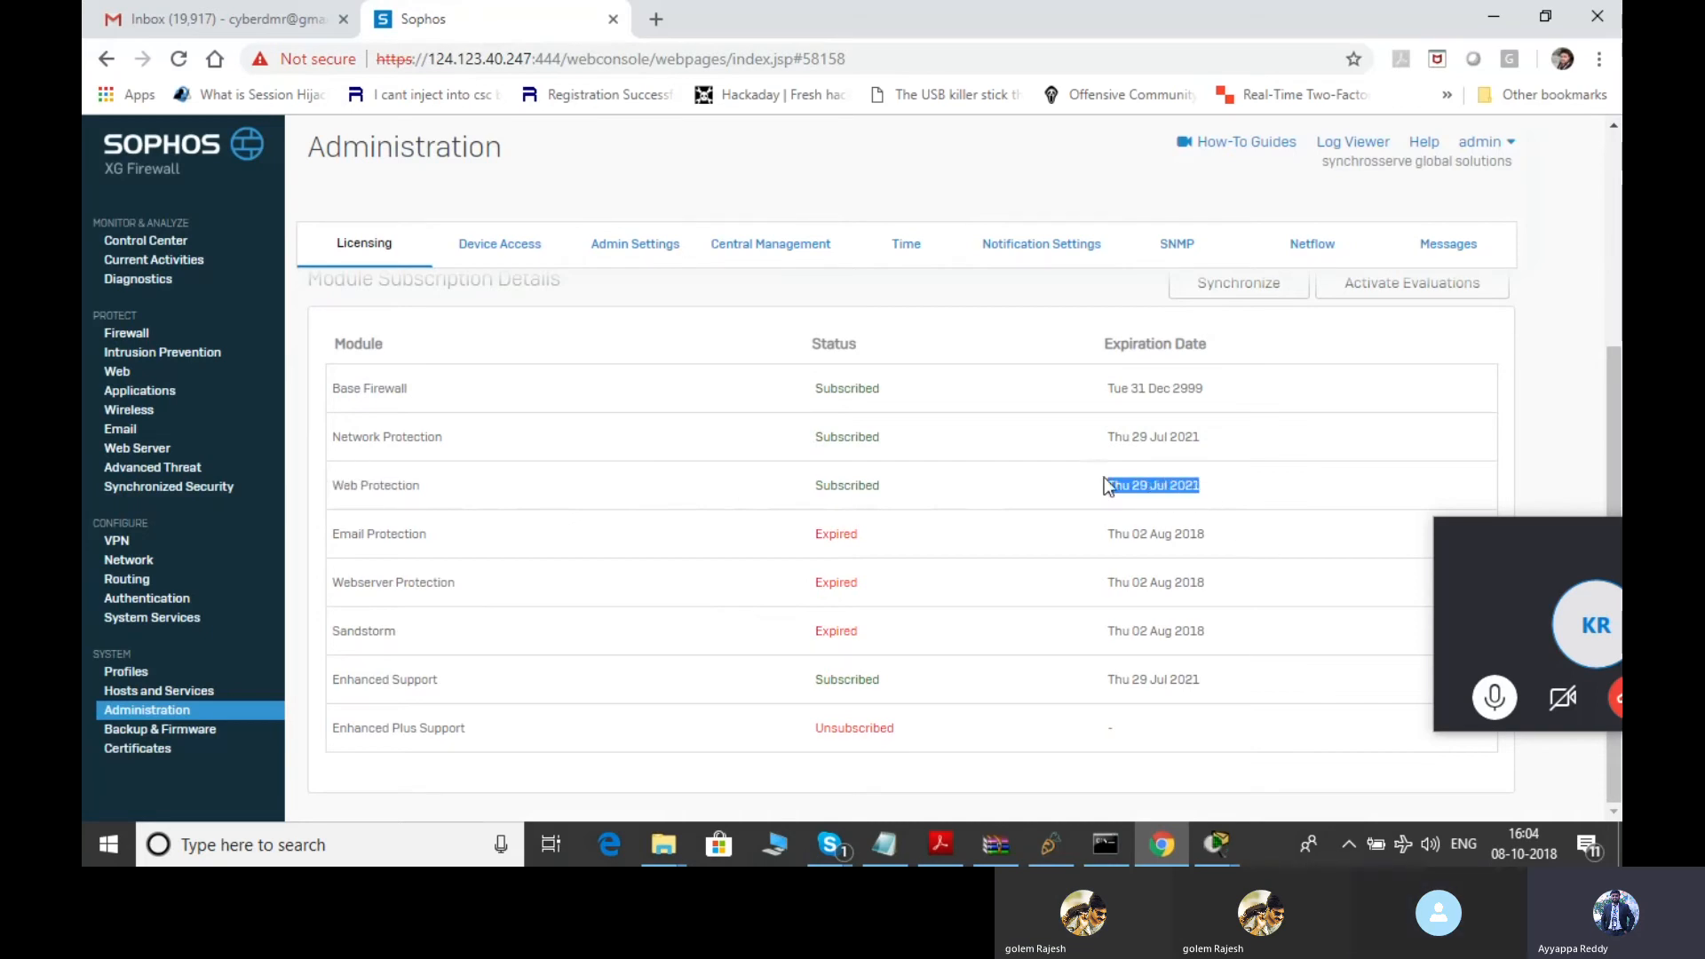
pyautogui.click(377, 541)
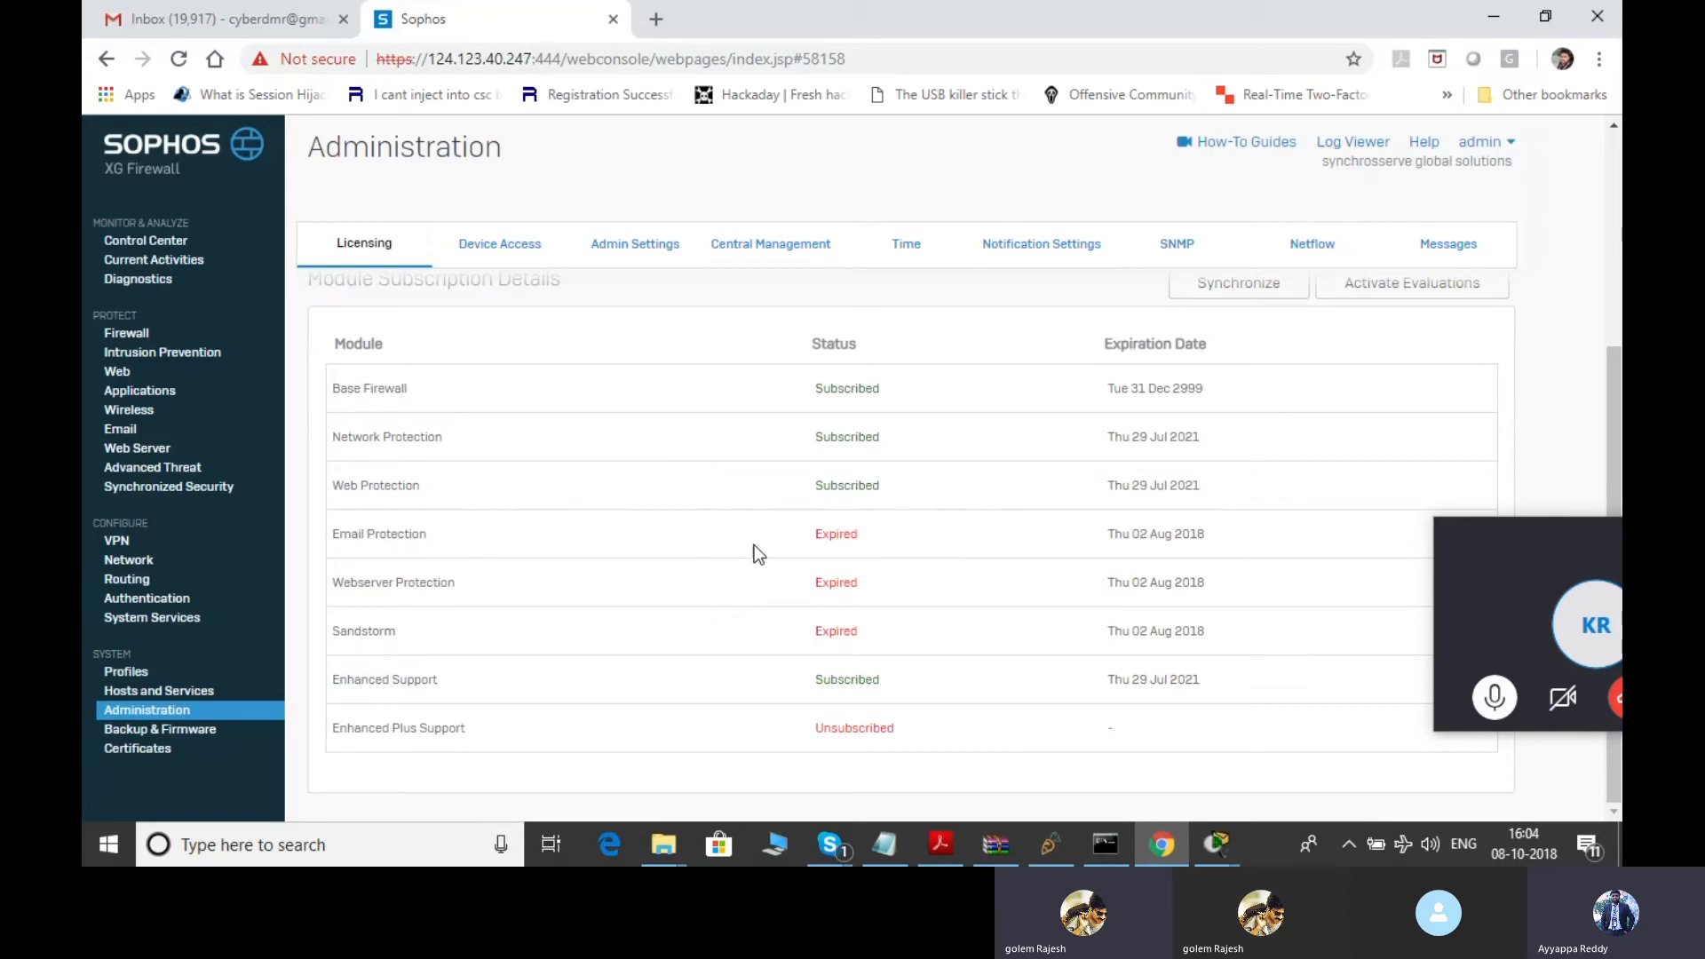
pyautogui.moveTo(1105, 534); pyautogui.dragTo(1191, 532)
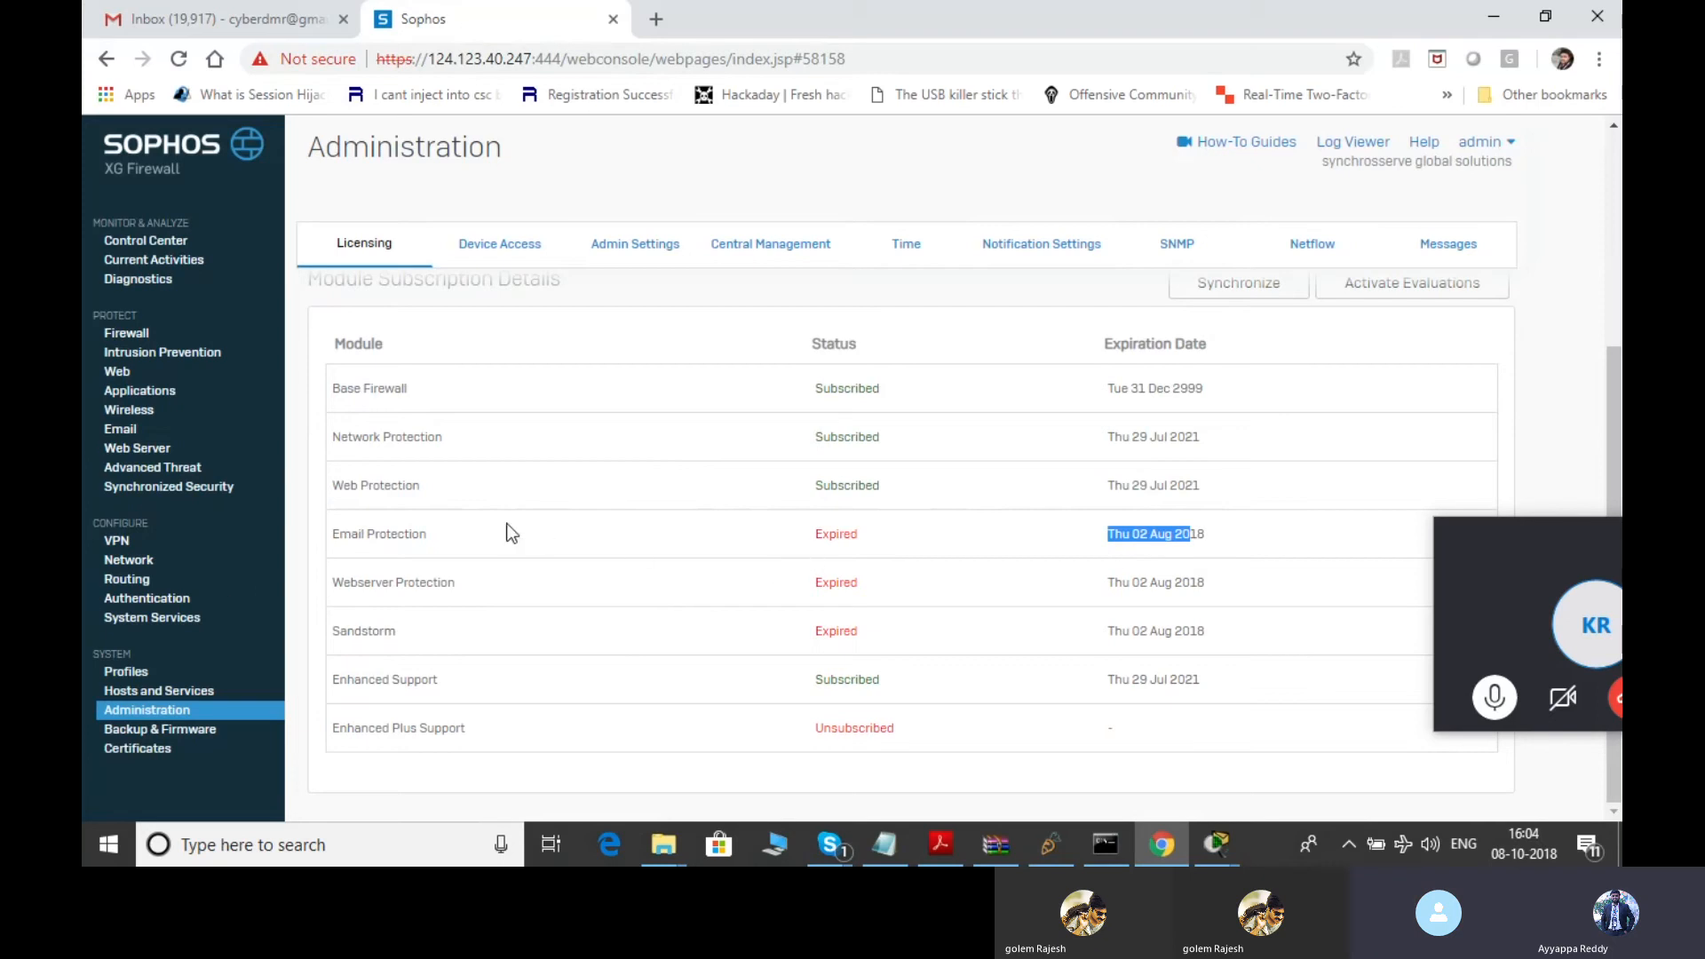
pyautogui.click(1092, 542)
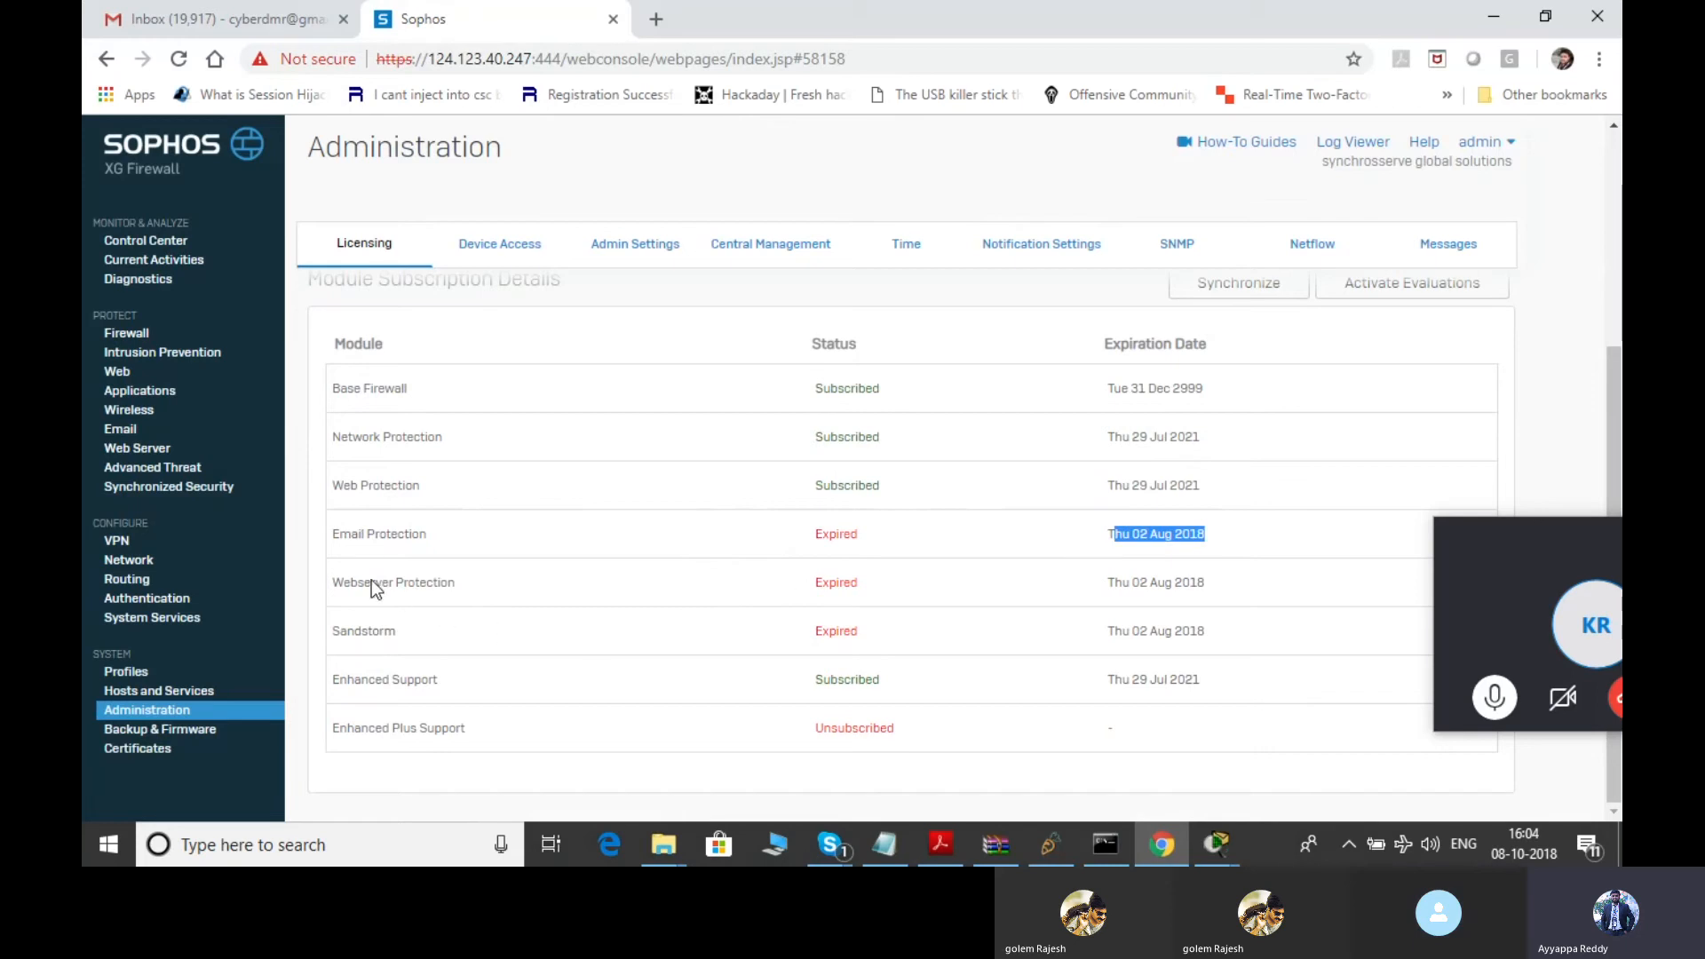
# Highlight the Webserver Protection and Sandstorm module names together with their expiration dates.
pyautogui.moveTo(1110, 588); pyautogui.dragTo(1220, 586)
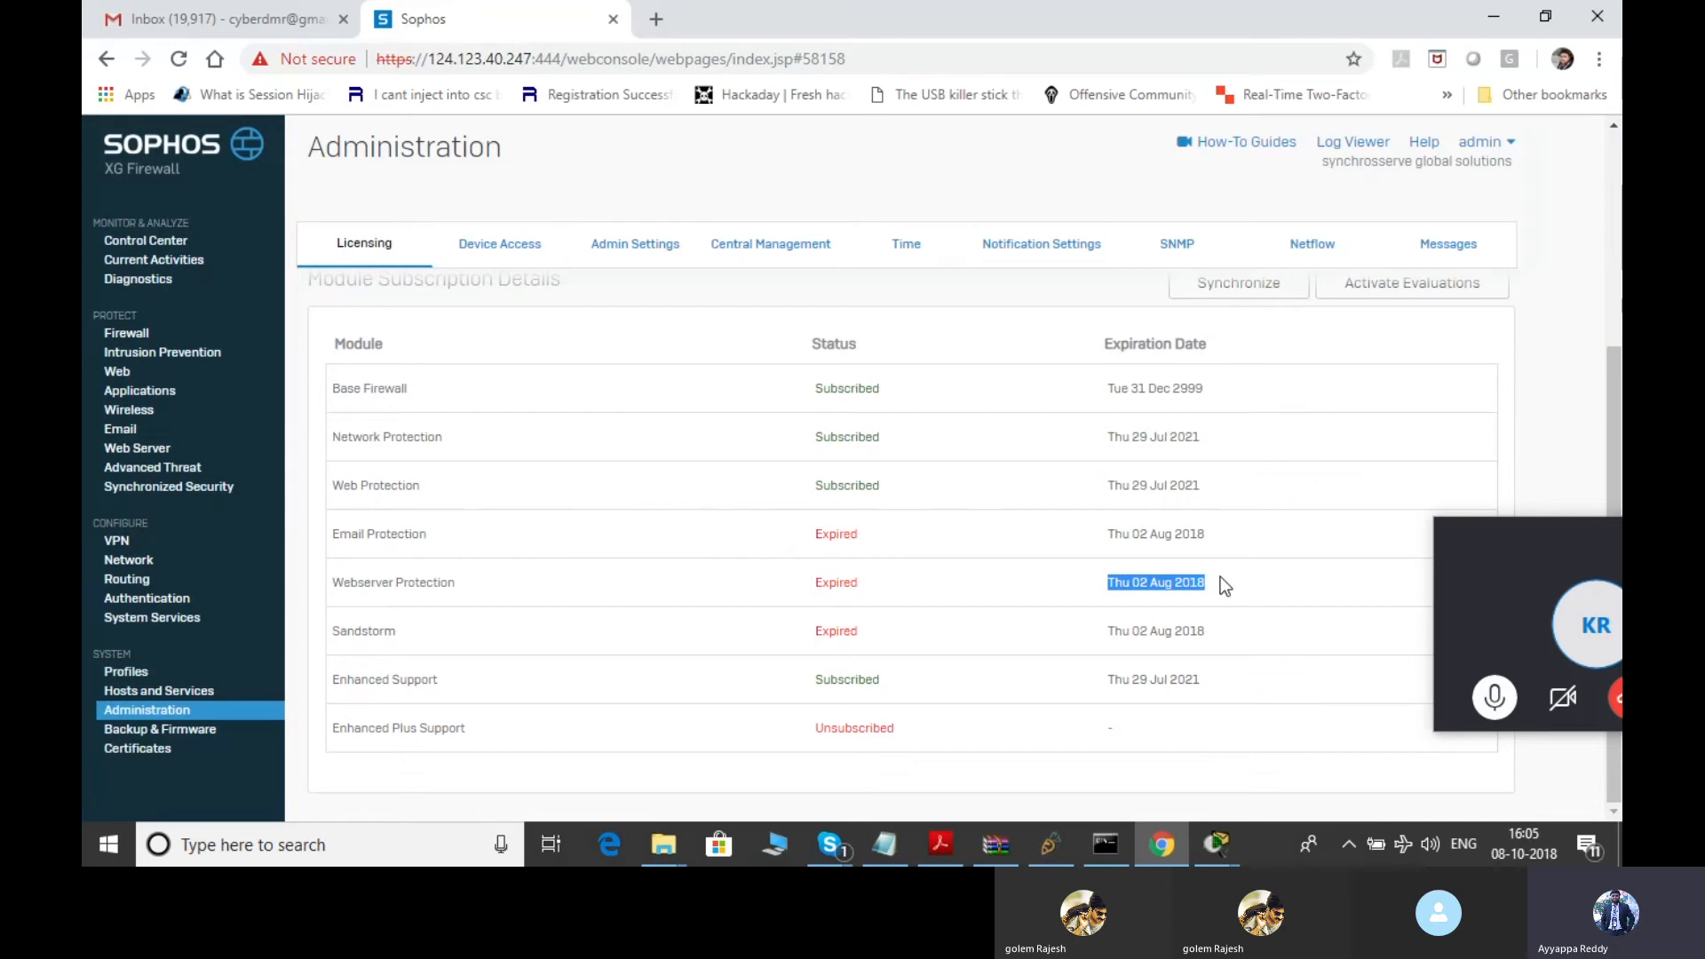
pyautogui.moveTo(334, 583); pyautogui.dragTo(471, 586)
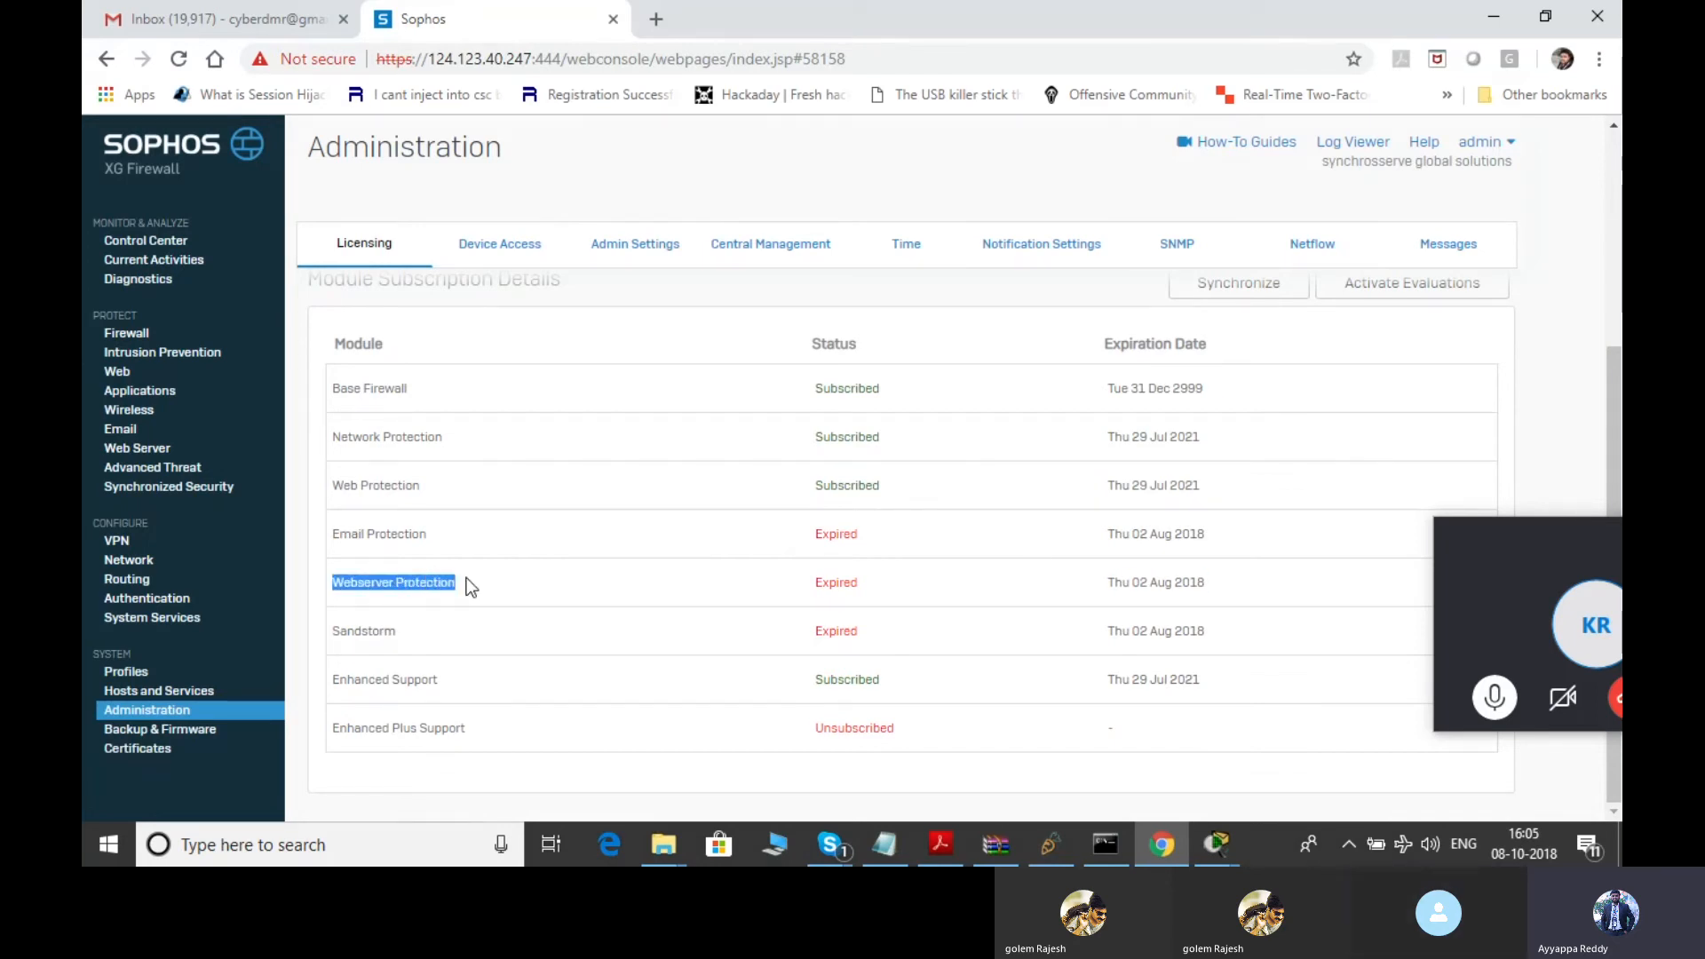
pyautogui.moveTo(1112, 582); pyautogui.dragTo(1204, 586)
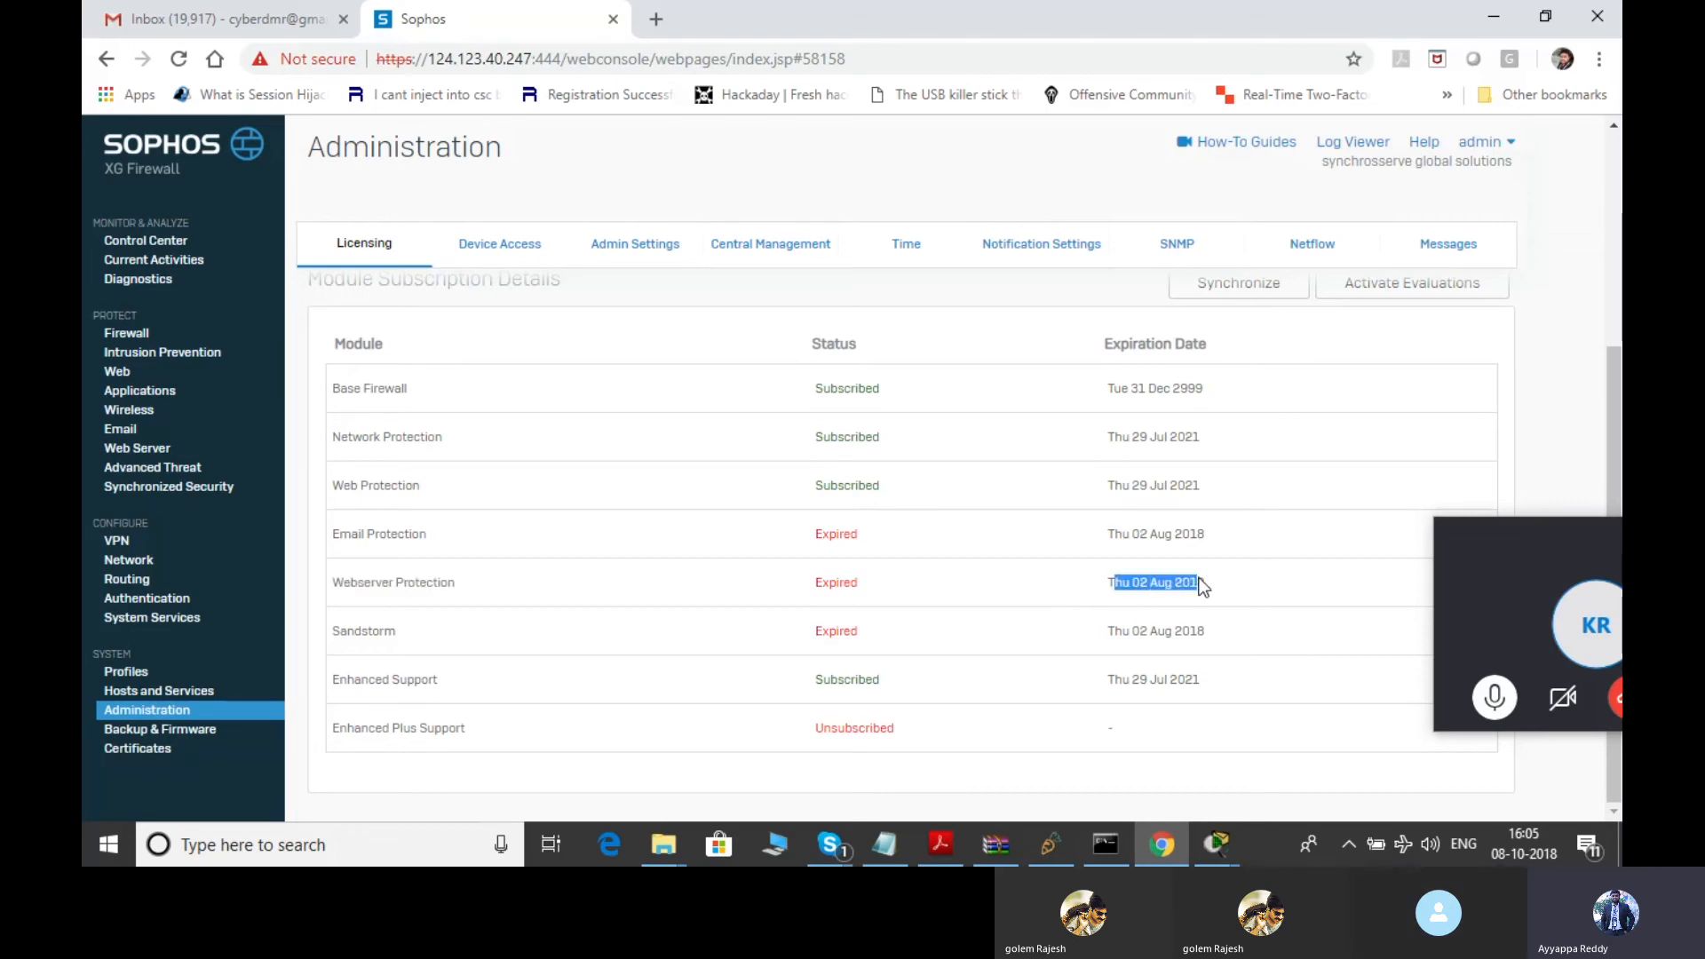
pyautogui.moveTo(334, 632); pyautogui.dragTo(383, 625)
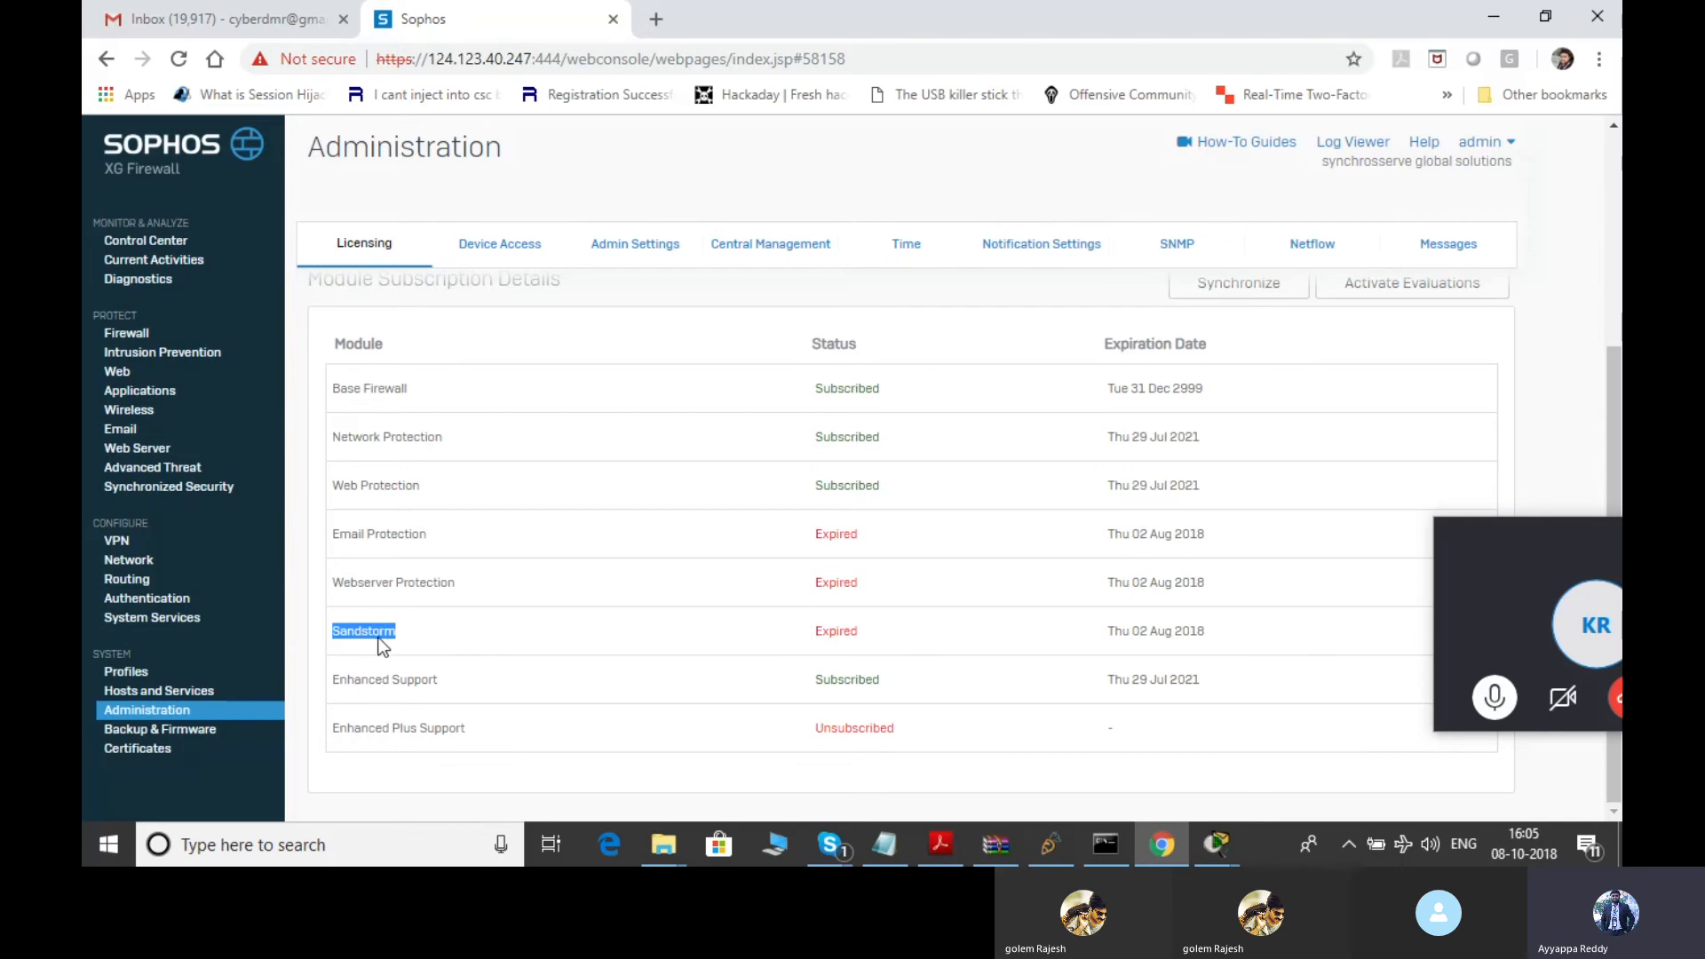
pyautogui.moveTo(1108, 633); pyautogui.dragTo(1214, 634)
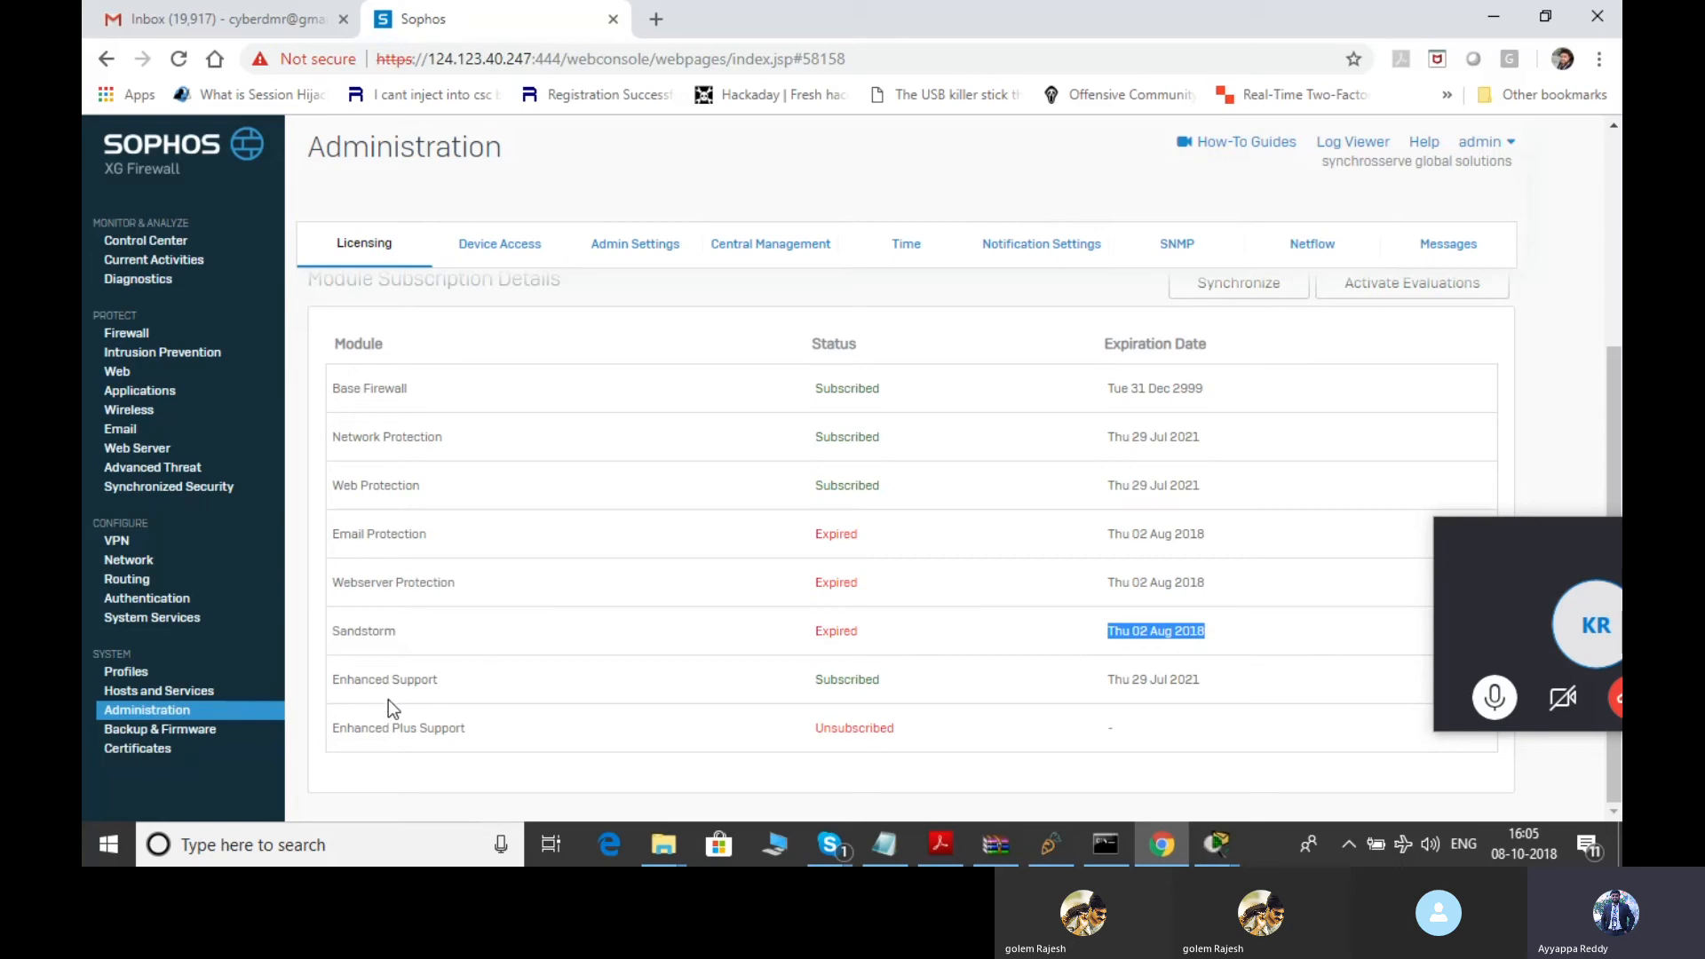
# Point out the Enhanced Support expiration date and the Enhanced Plus Support status, highlighting both support module names.
pyautogui.doubleClick(338, 681)
pyautogui.moveTo(1123, 681); pyautogui.dragTo(1260, 692)
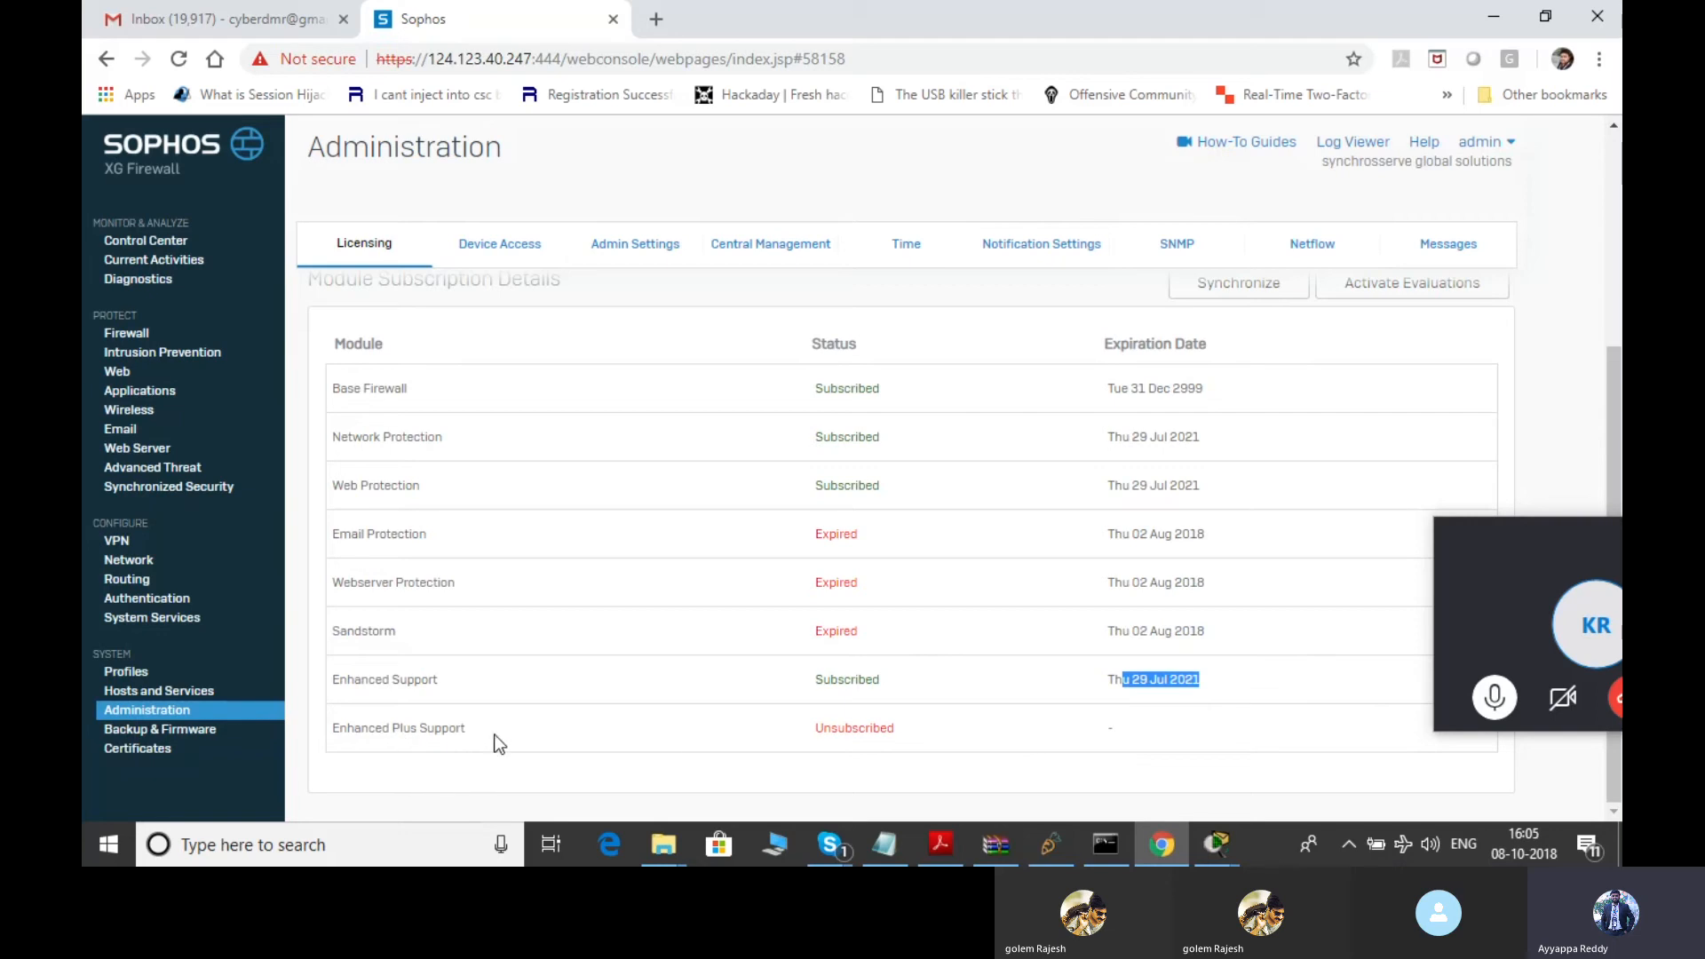
pyautogui.moveTo(811, 728); pyautogui.dragTo(925, 739)
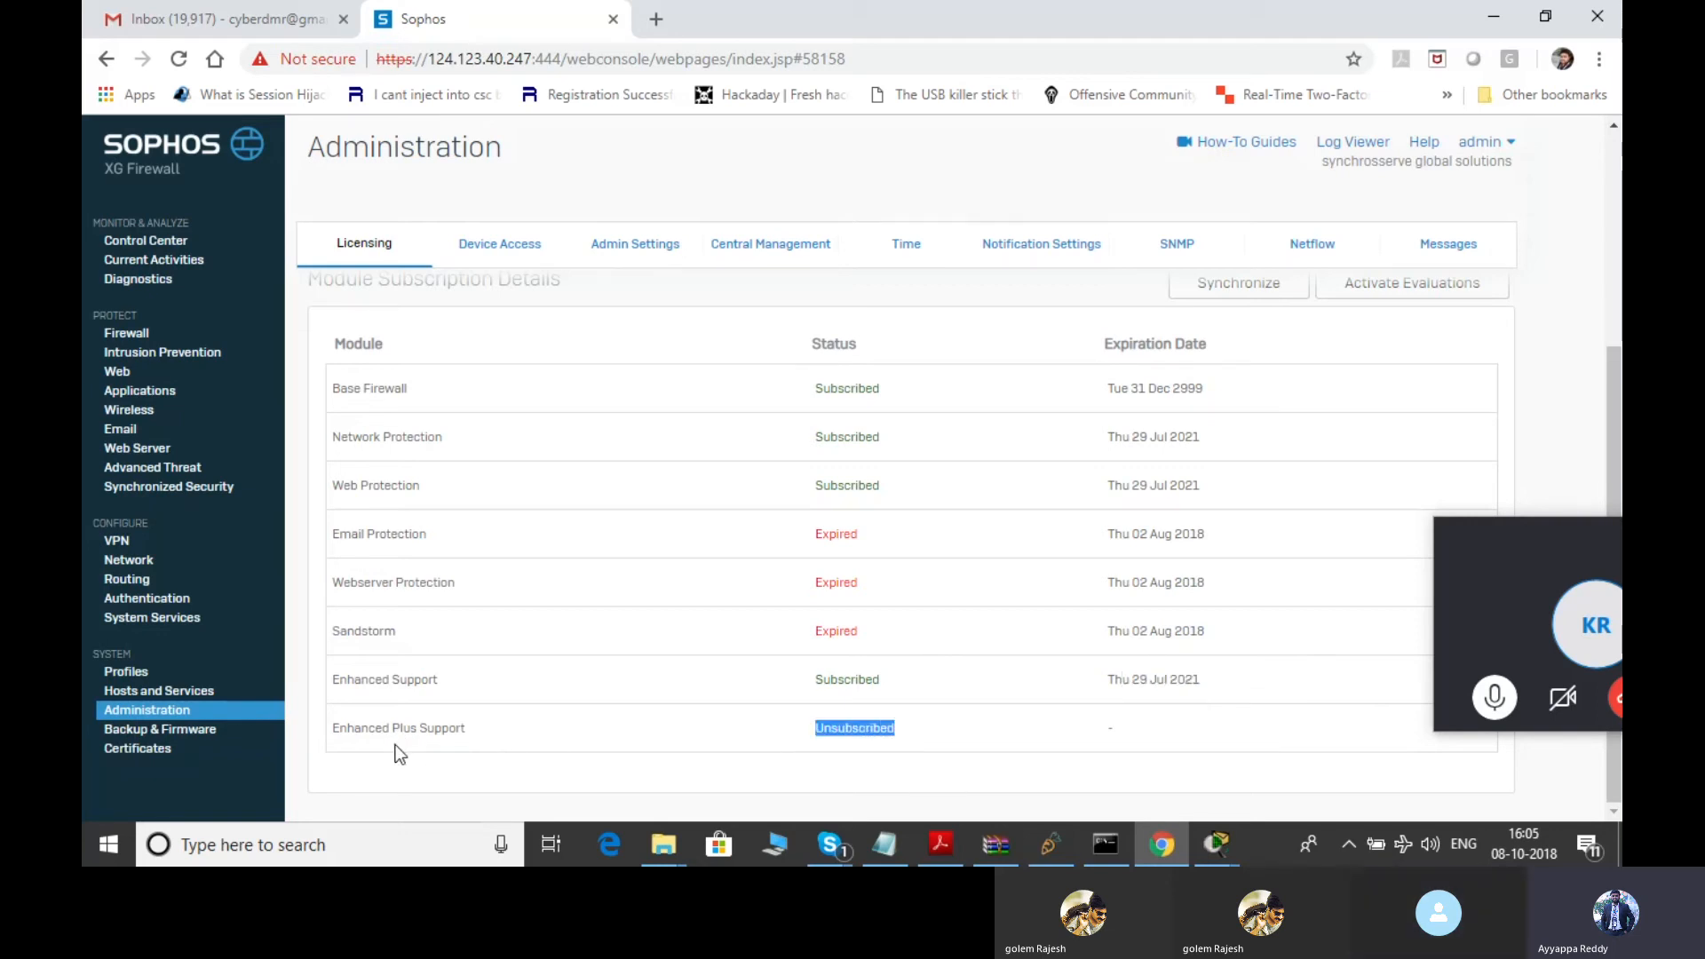
pyautogui.moveTo(333, 727); pyautogui.dragTo(466, 730)
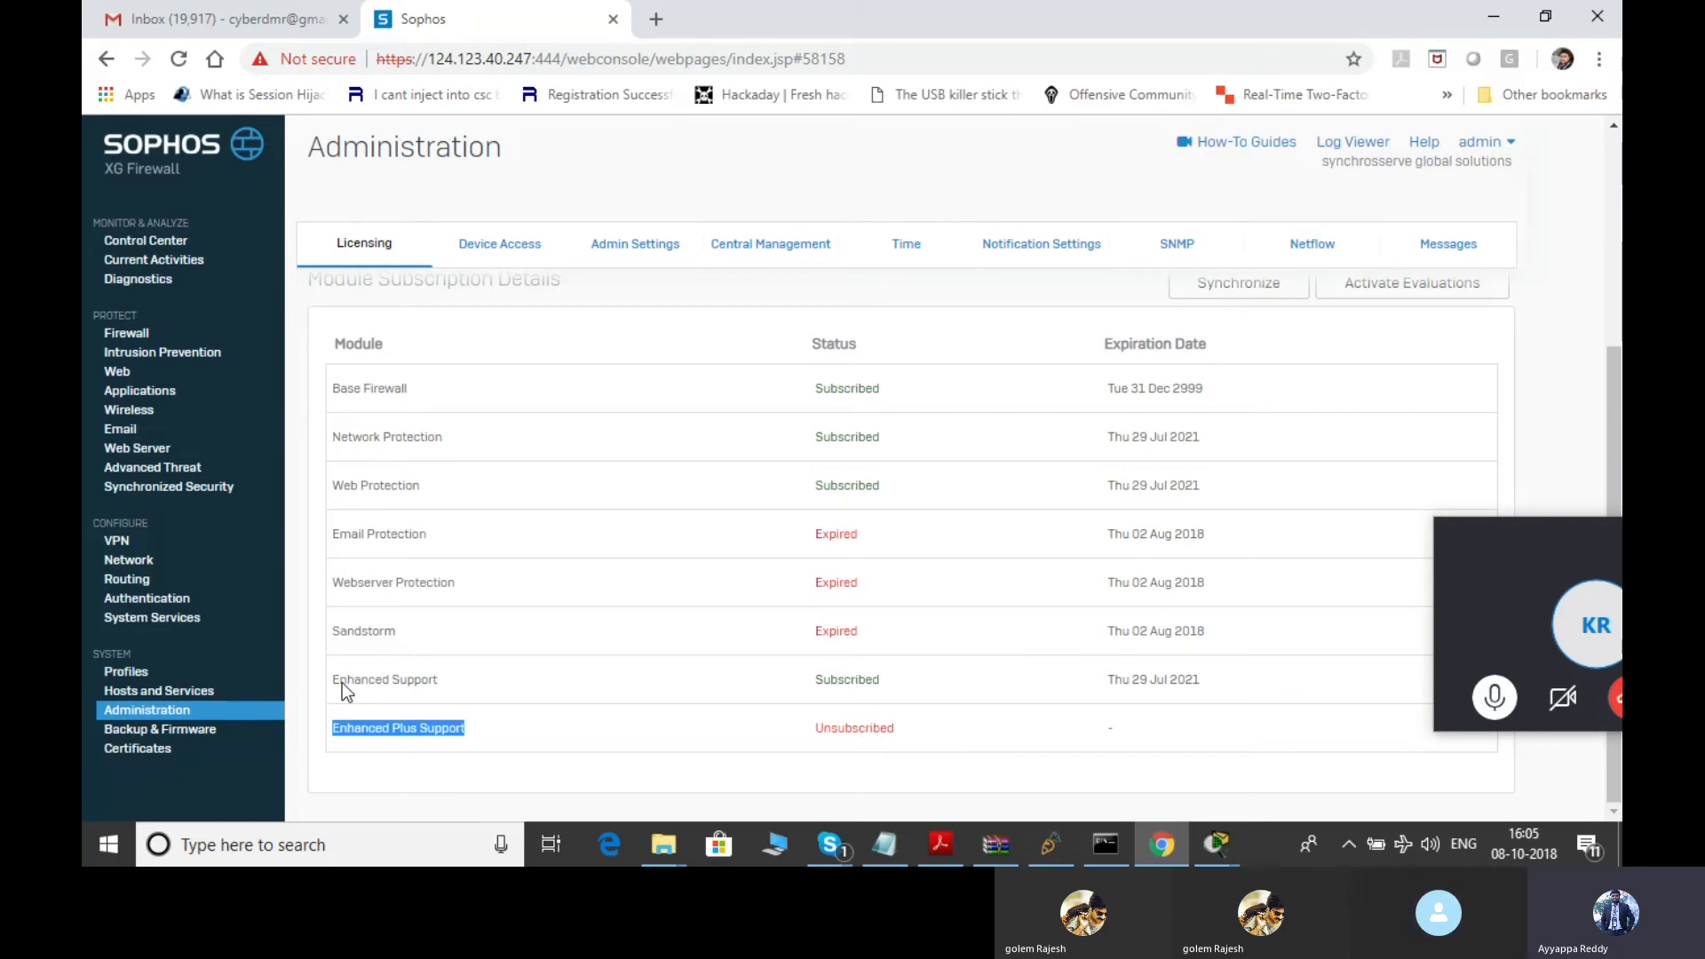
pyautogui.moveTo(337, 681); pyautogui.dragTo(464, 689)
pyautogui.moveTo(375, 727); pyautogui.dragTo(388, 728)
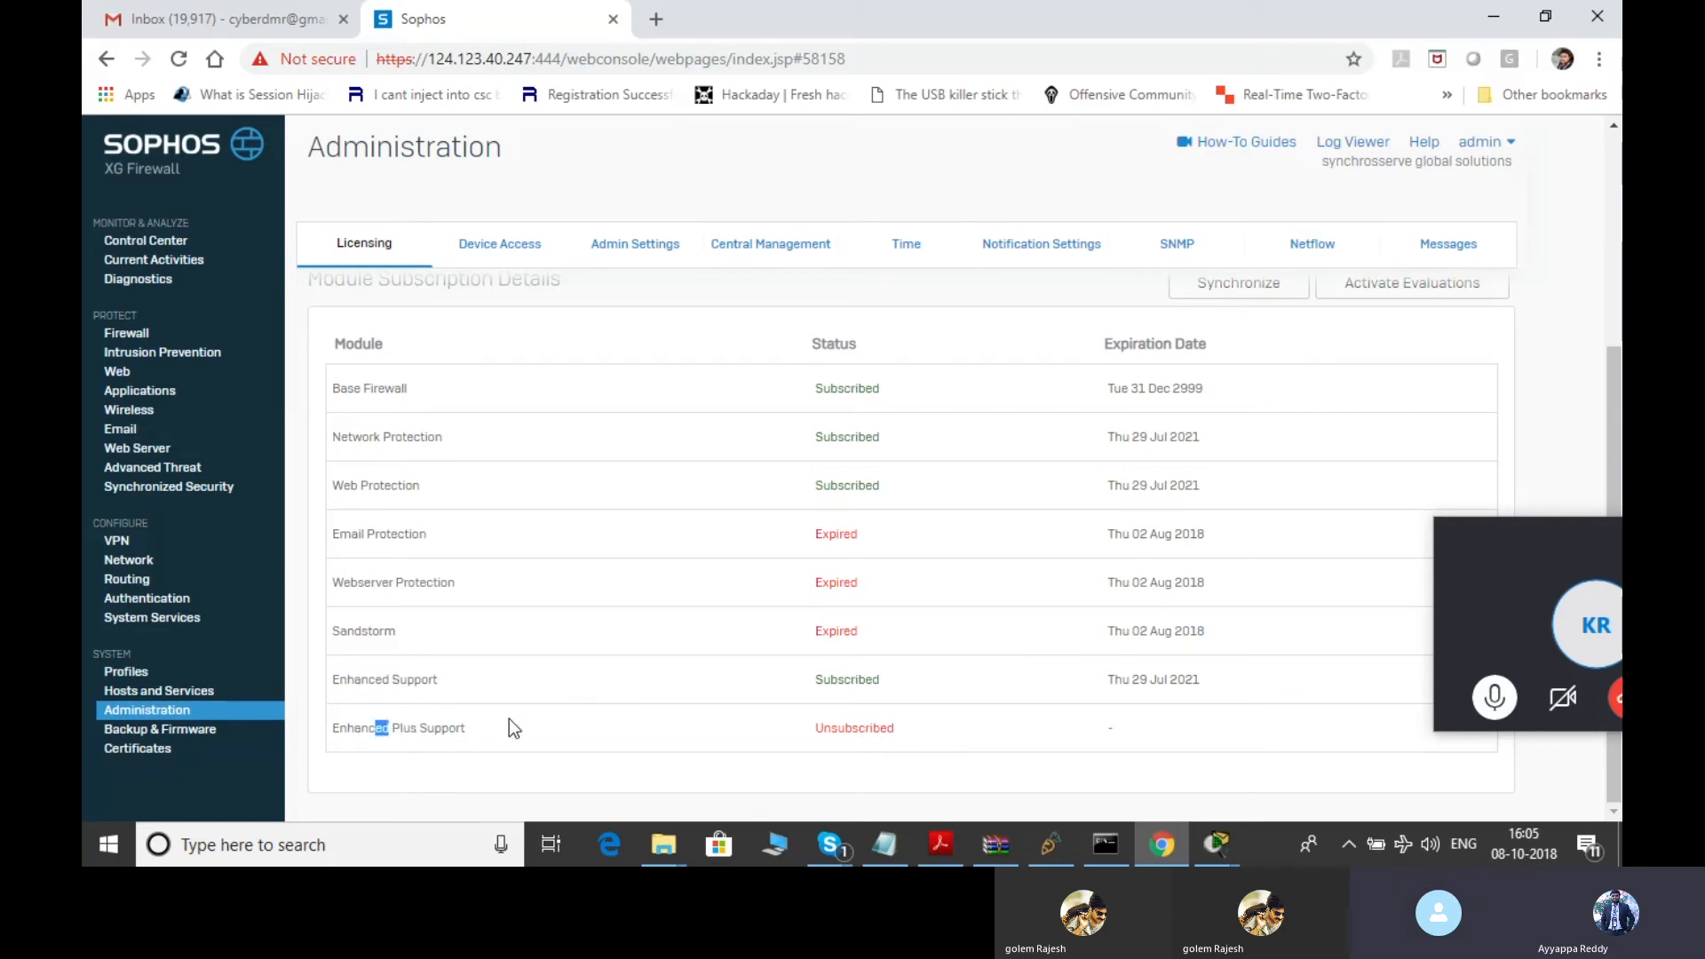
# Open the Device Access settings and highlight the VPN zone in the Local Service ACL table.
pyautogui.click(506, 246)
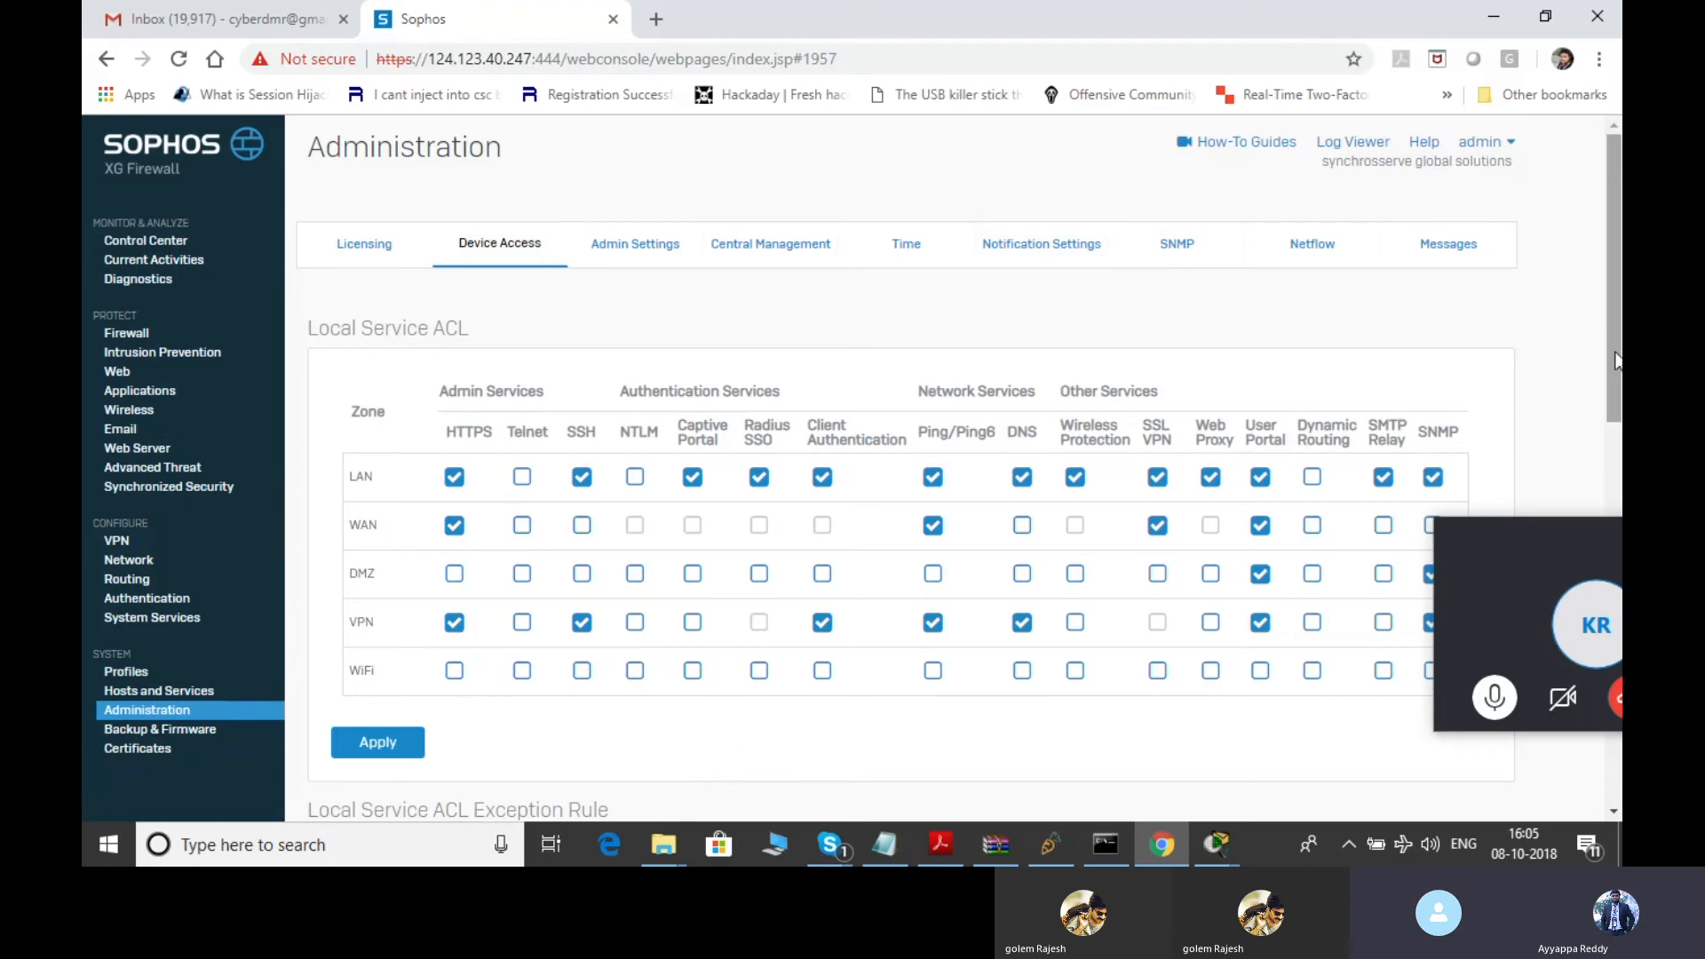
pyautogui.scroll(-3, 1618, 360)
pyautogui.scroll(2, 1605, 423)
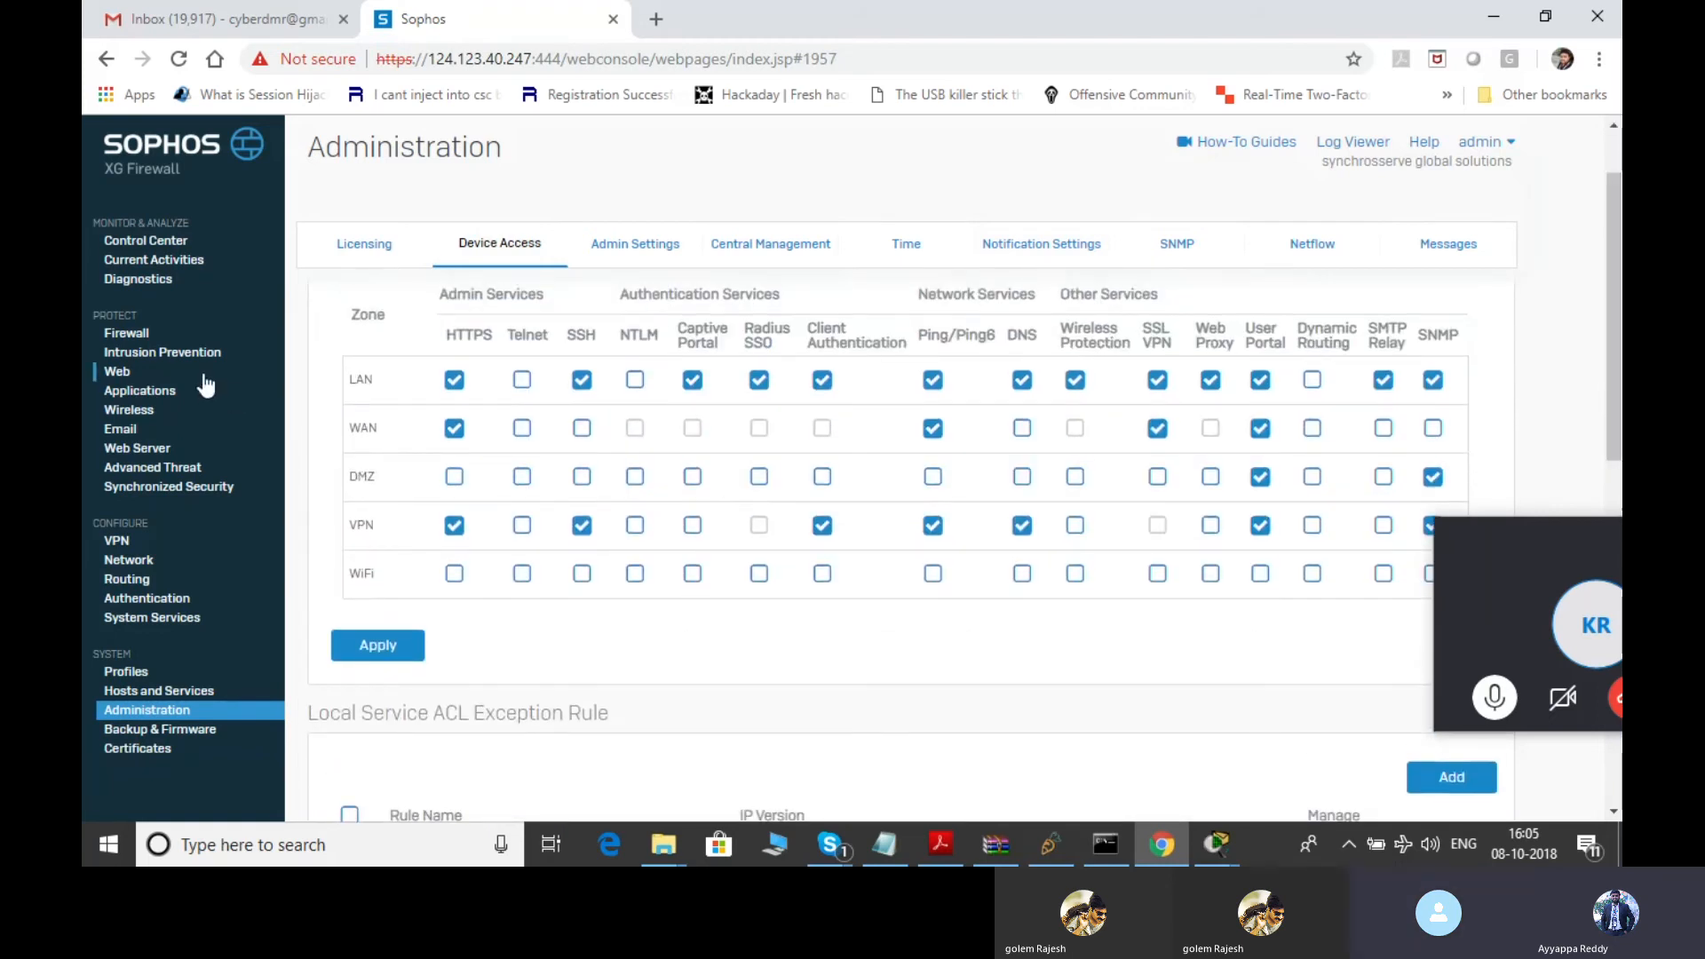
pyautogui.scroll(1, 480, 458)
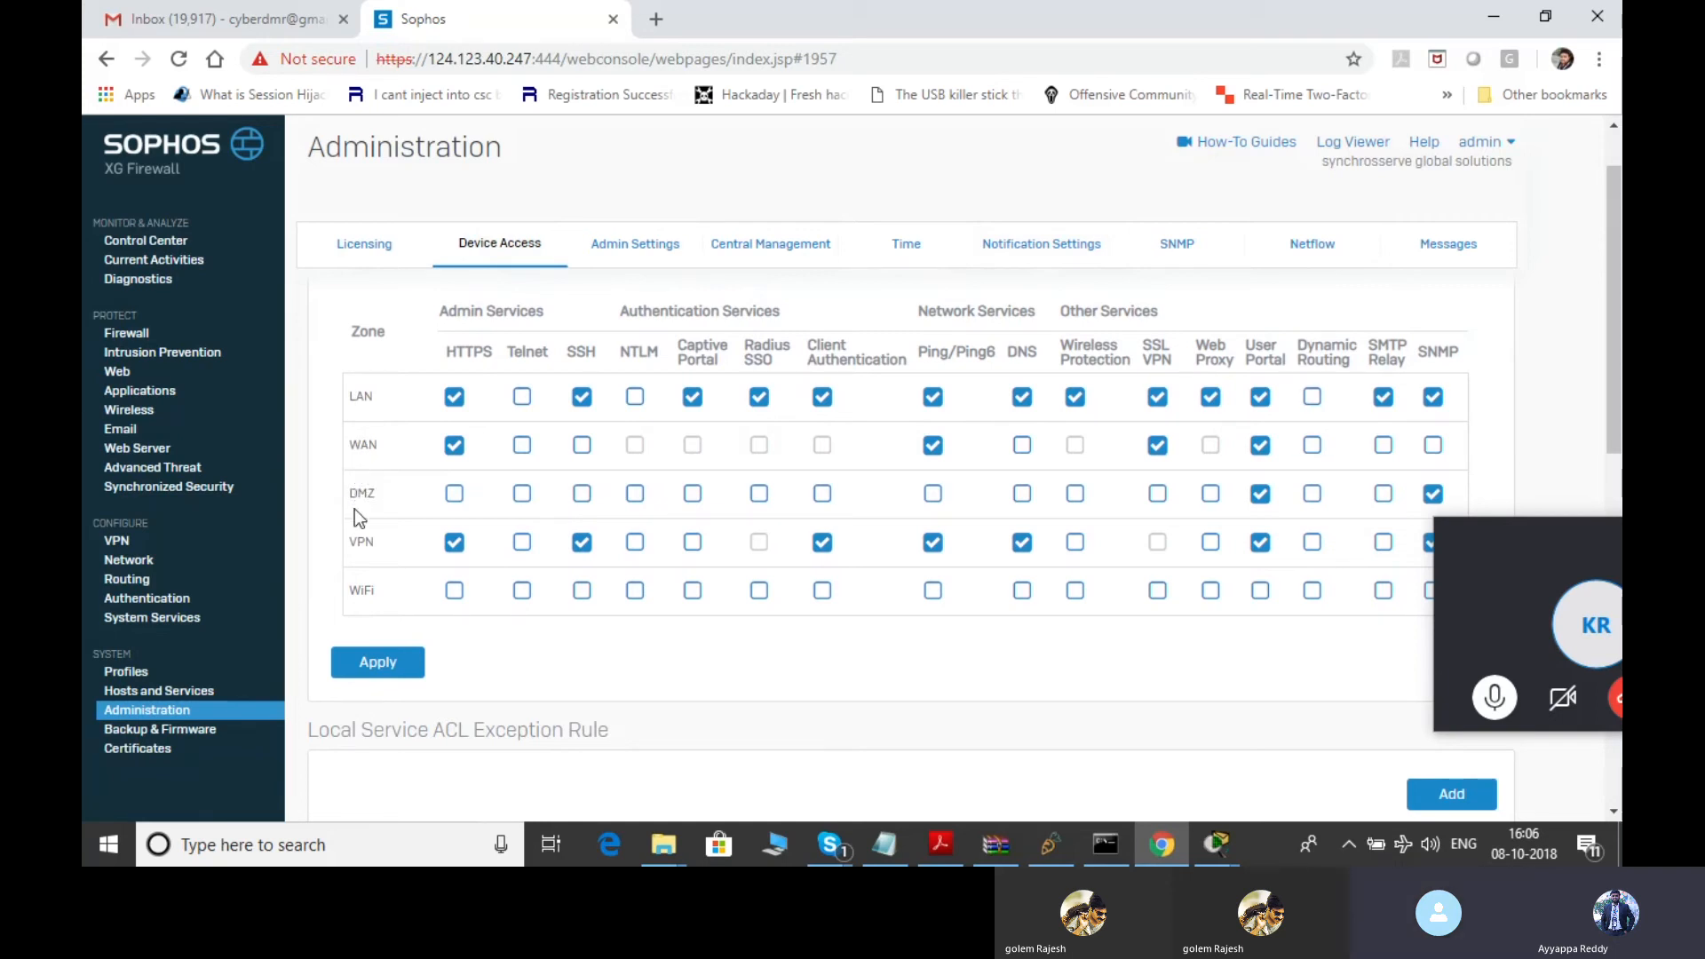
pyautogui.moveTo(349, 541); pyautogui.dragTo(382, 548)
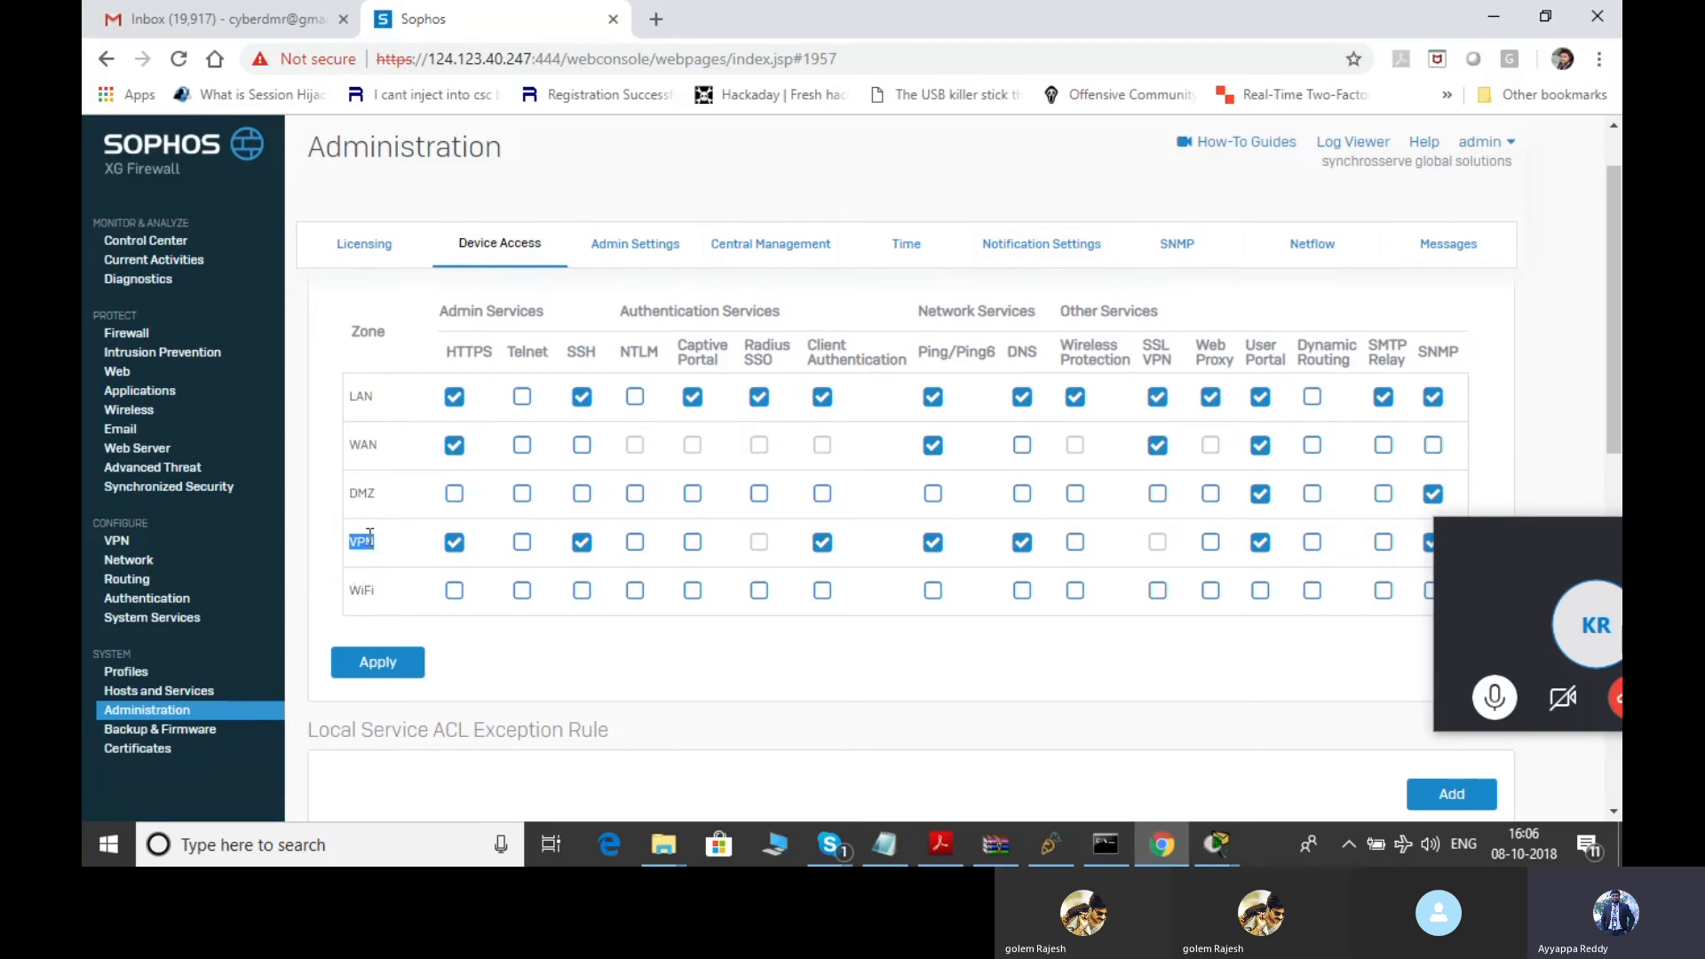
pyautogui.doubleClick(355, 540)
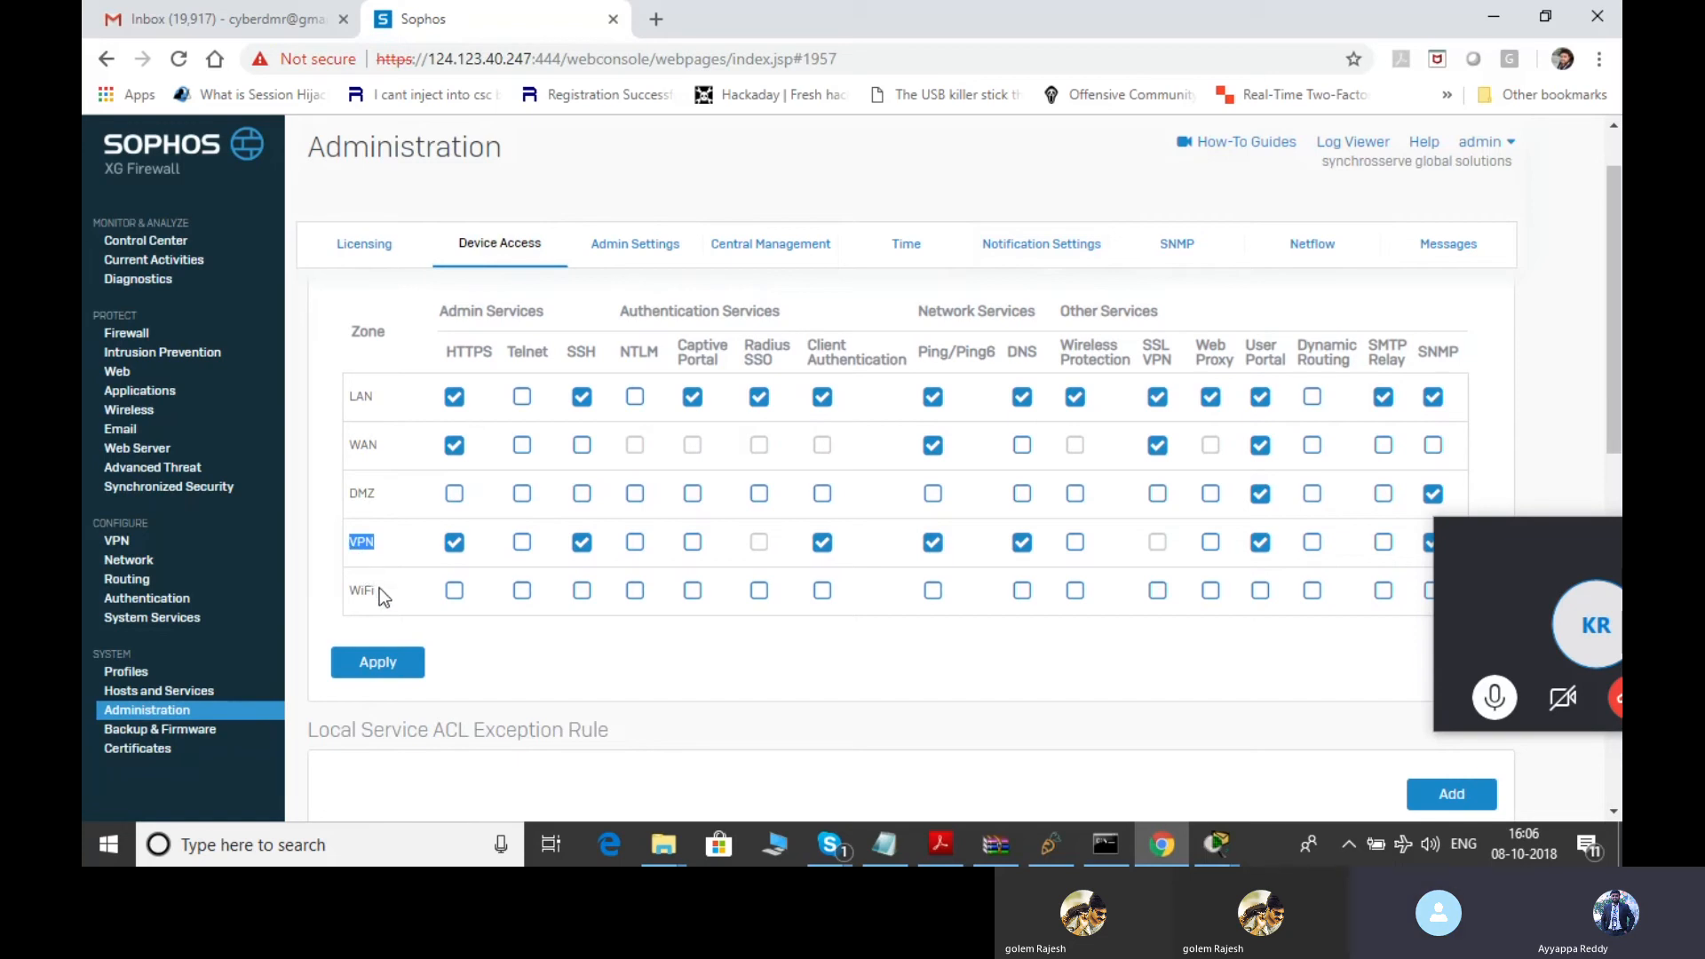
# Highlight the WiFi zone and point out the Telnet column in the Local Service ACL table.
pyautogui.doubleClick(357, 590)
pyautogui.click(556, 638)
pyautogui.moveTo(380, 599); pyautogui.dragTo(354, 598)
pyautogui.click(458, 642)
pyautogui.doubleClick(360, 590)
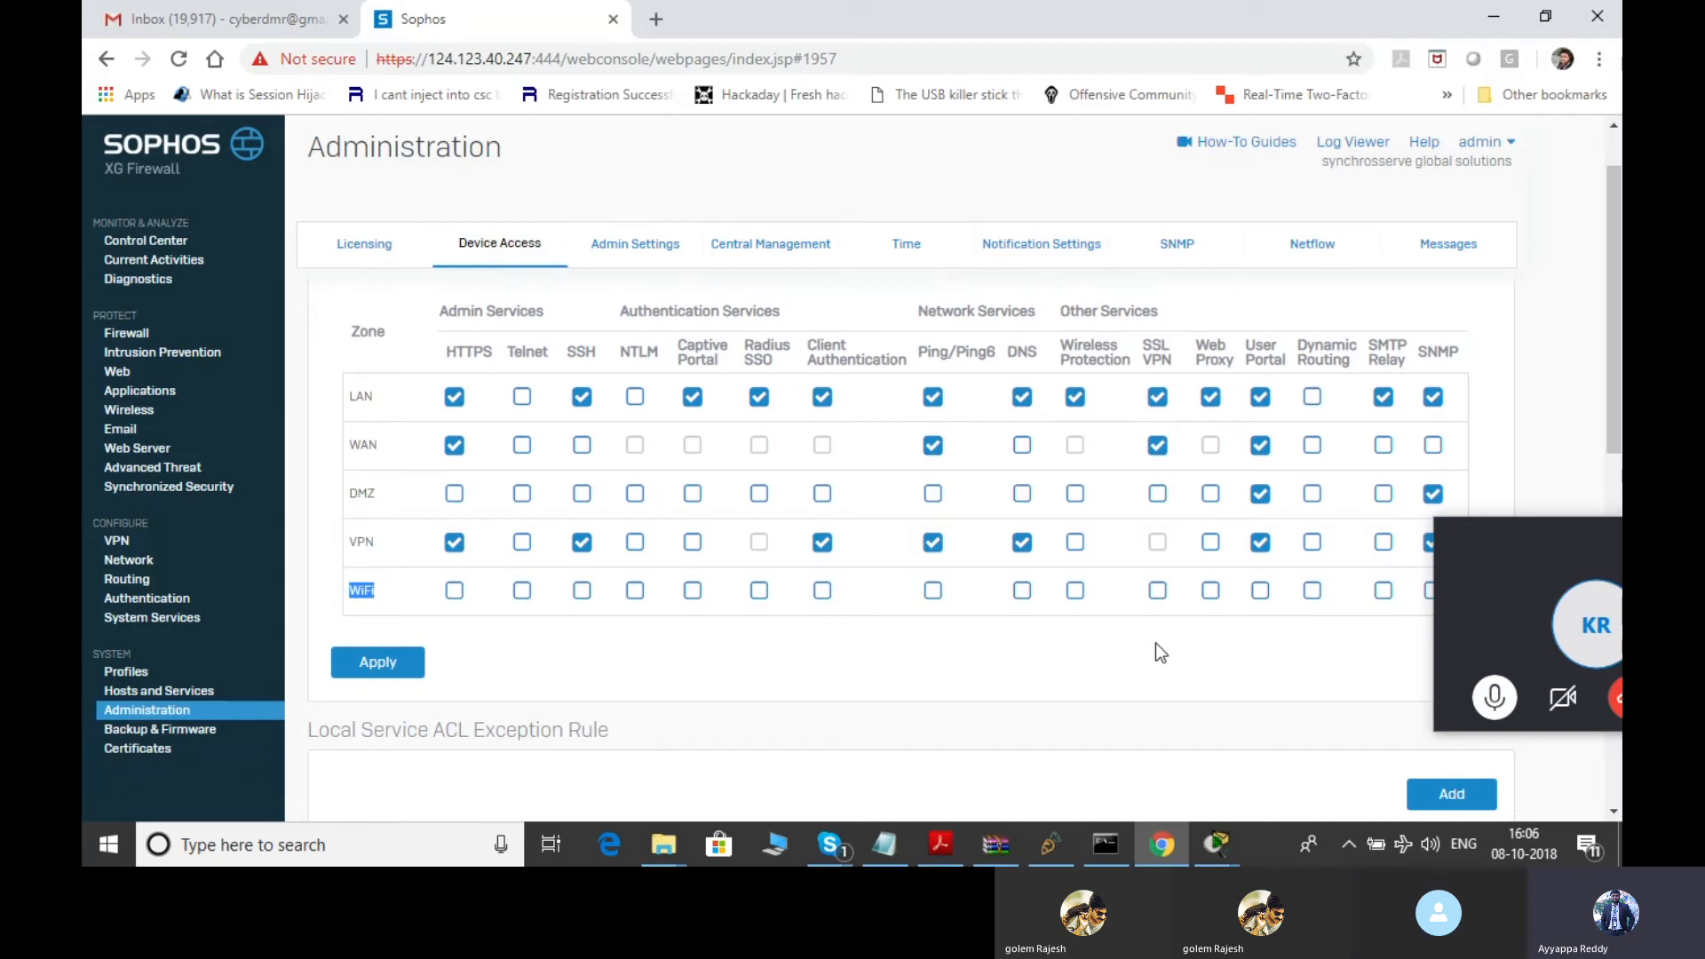
pyautogui.click(673, 666)
pyautogui.moveTo(514, 375); pyautogui.dragTo(533, 506)
pyautogui.click(515, 643)
# Demonstrate the WAN zone's admin service options by toggling SSH on and off and HTTPS off and on, without applying.
pyautogui.click(583, 447)
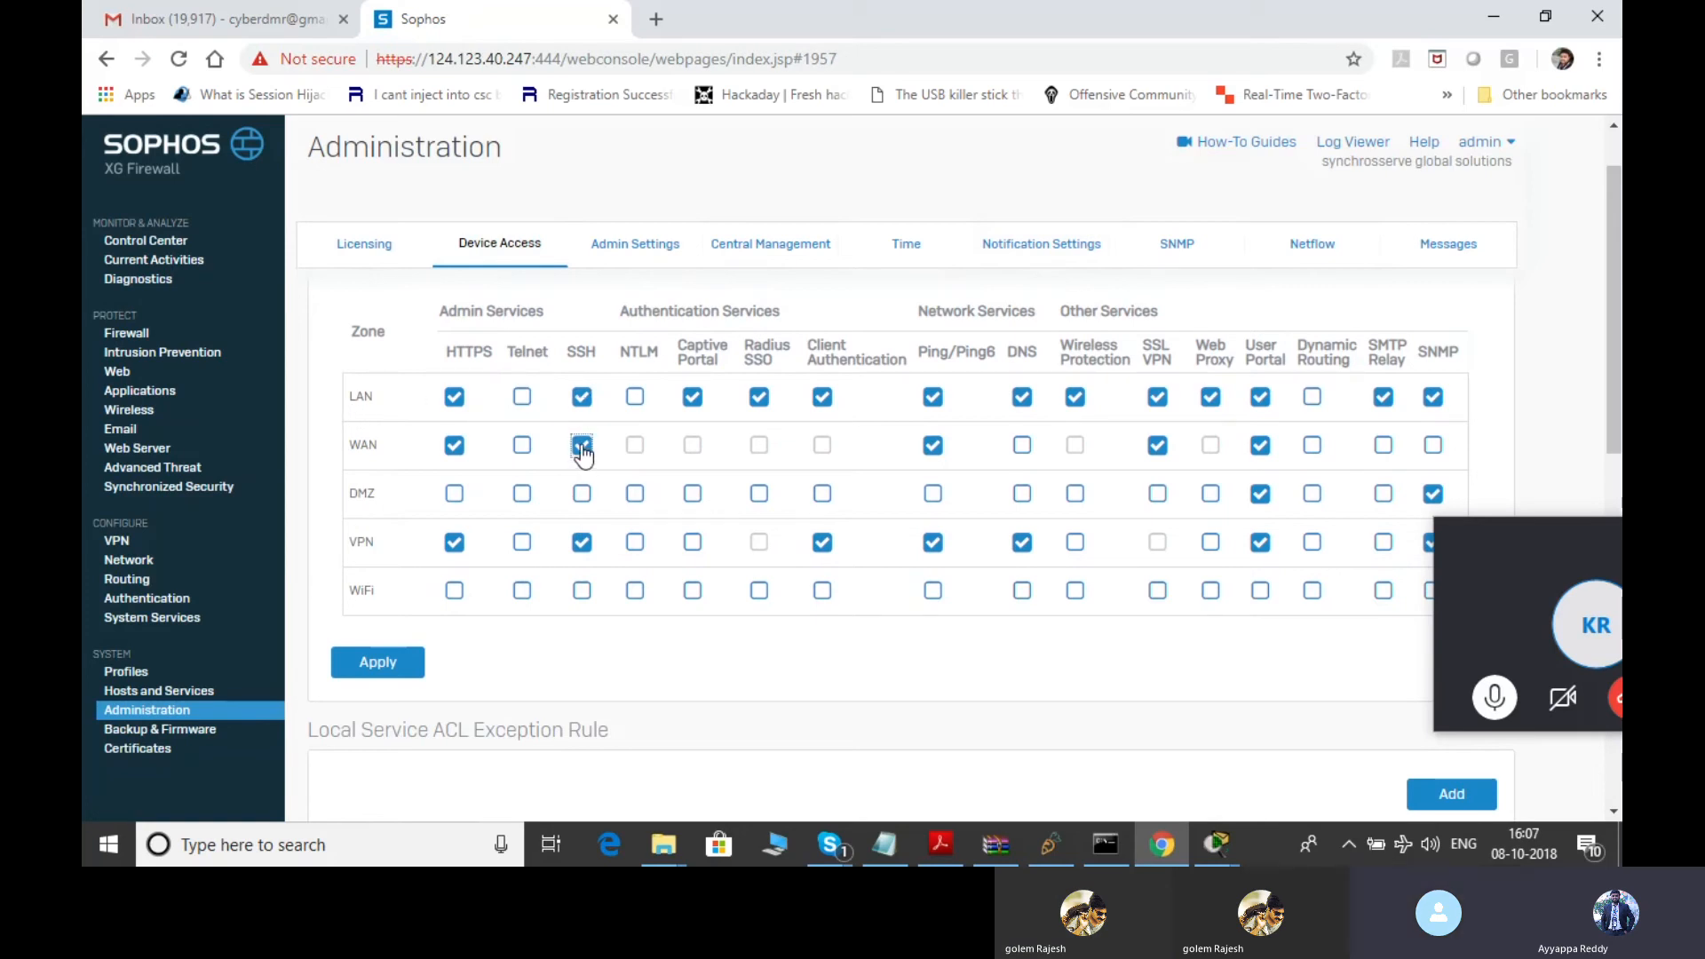
pyautogui.click(582, 447)
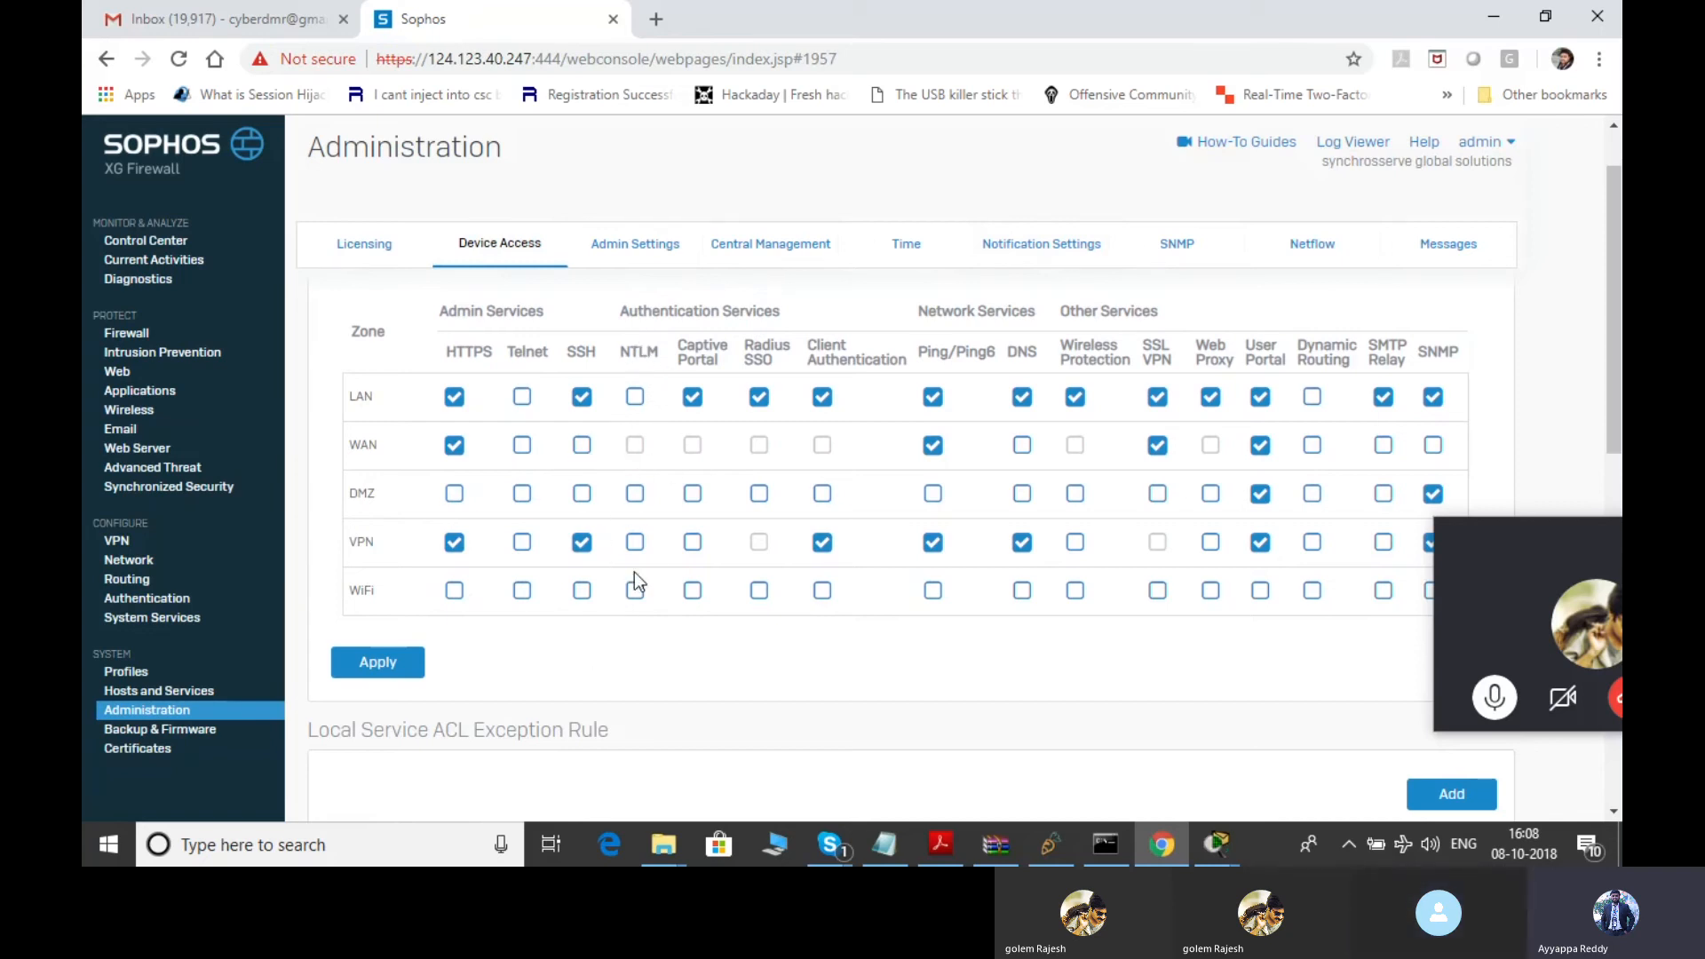
pyautogui.click(693, 399)
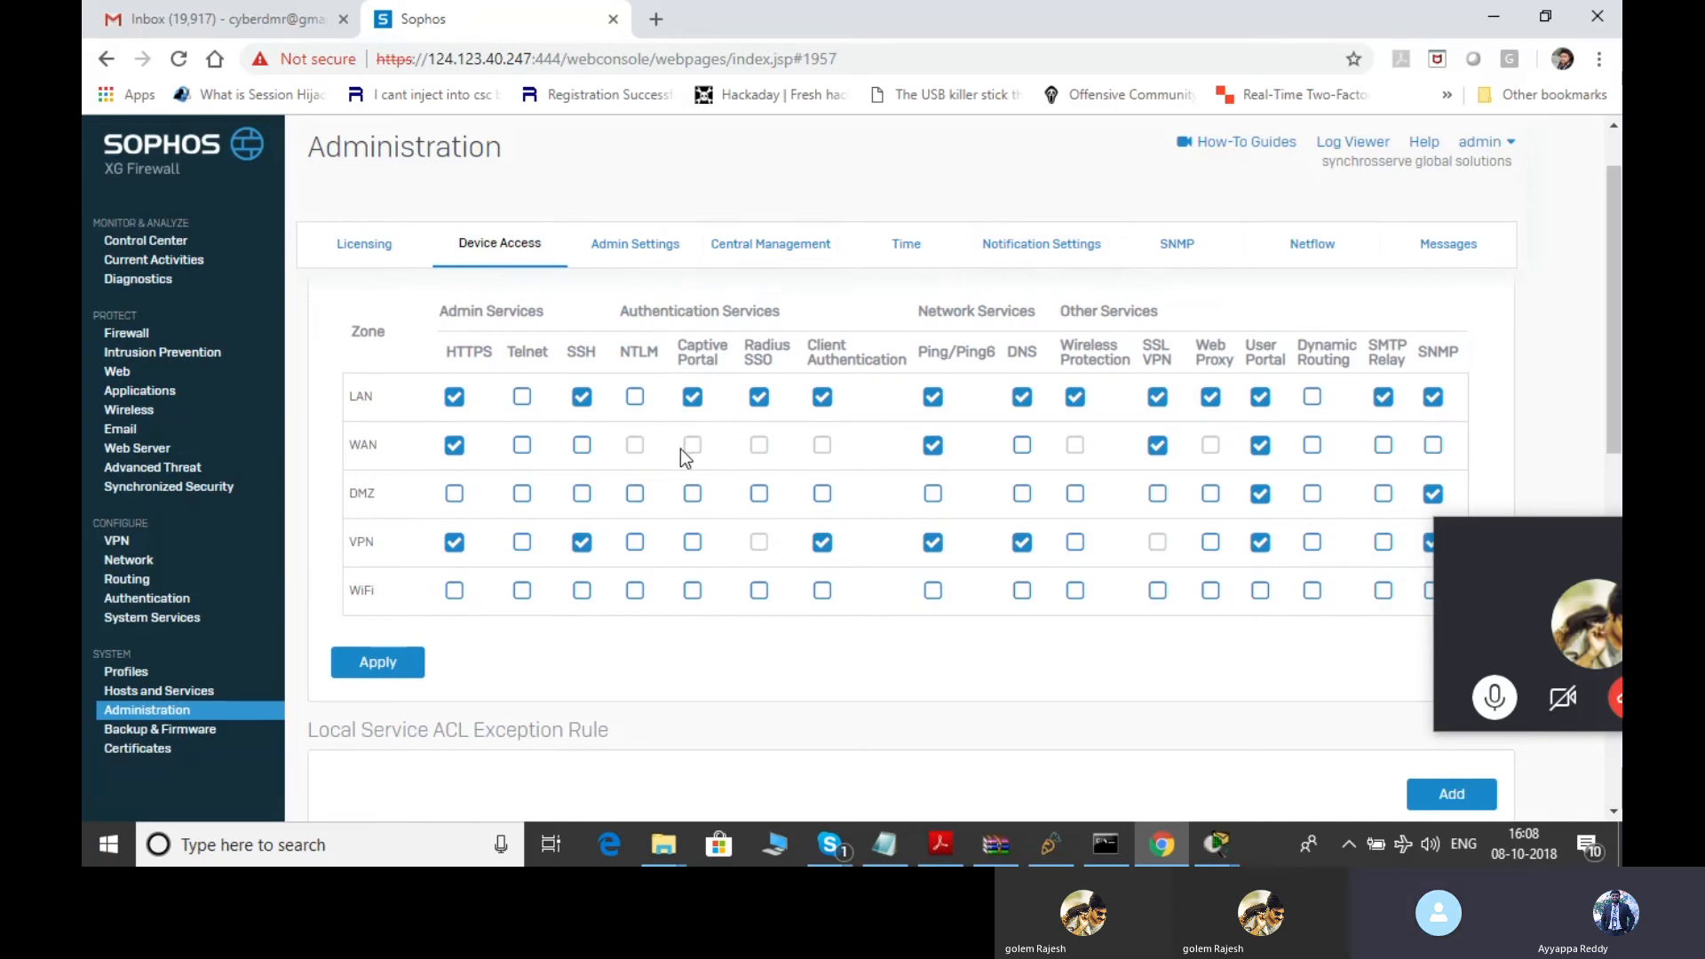
pyautogui.click(450, 445)
pyautogui.click(461, 445)
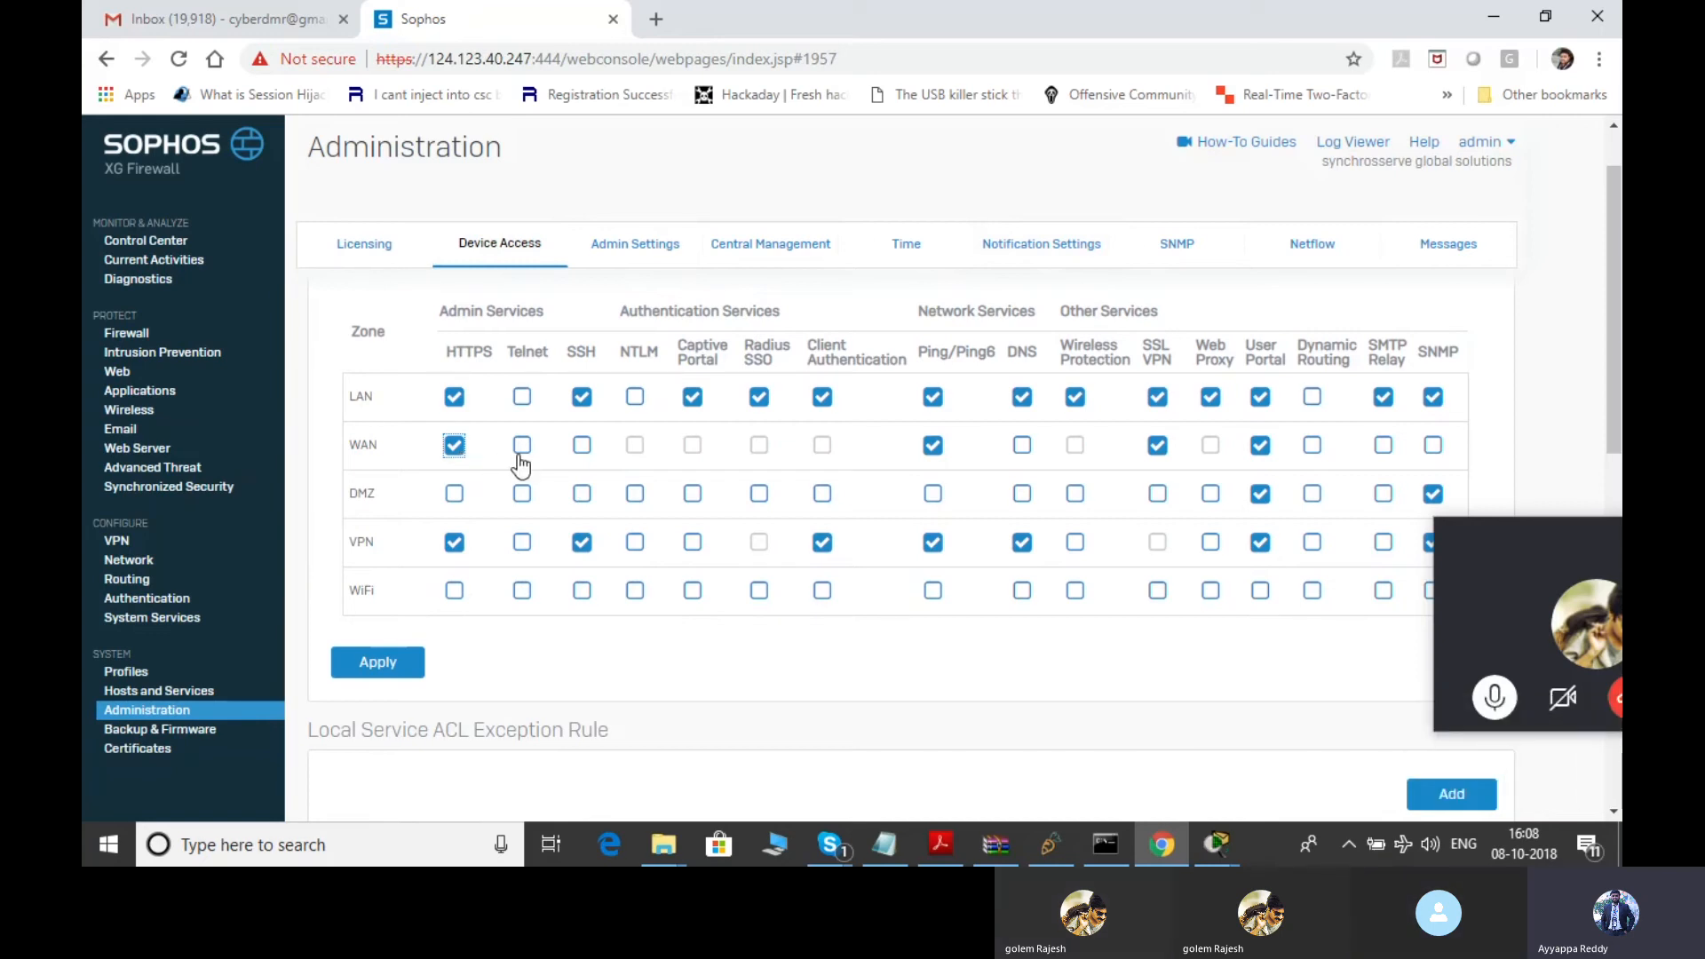
# Switch to Command Prompt, move its window aside and try connecting to the firewall with ssh 124.123.40.247:444.
pyautogui.click(1102, 845)
pyautogui.moveTo(643, 151); pyautogui.dragTo(1421, 277)
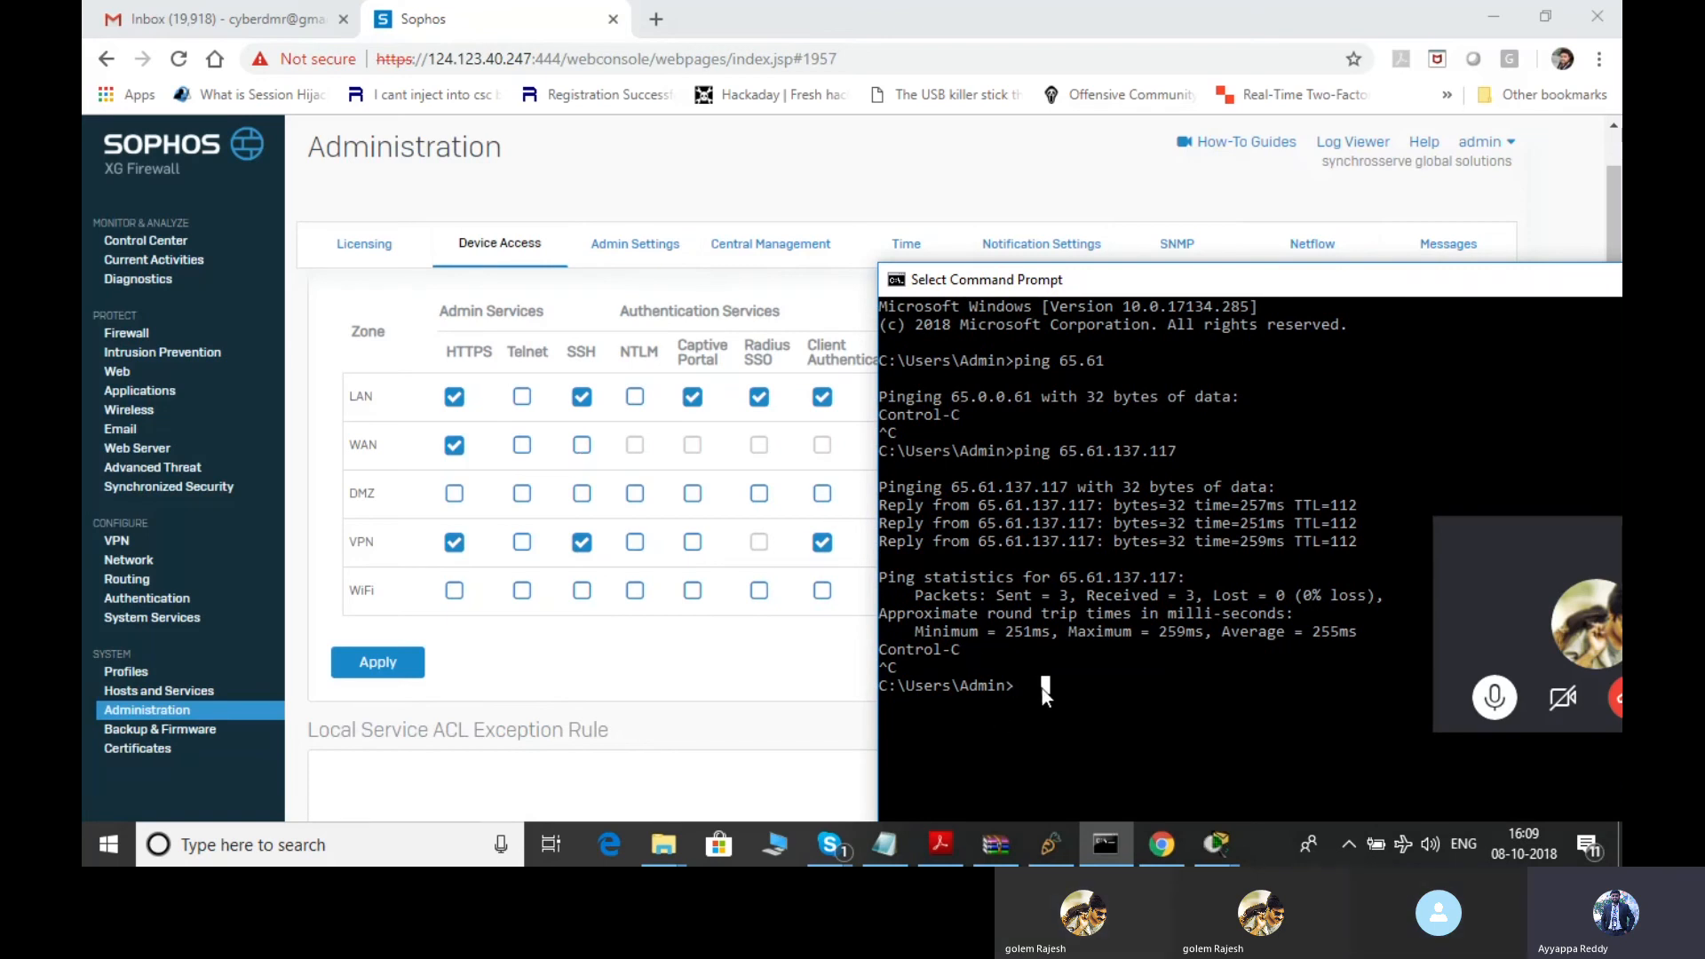
pyautogui.write('ssh 124.123.')
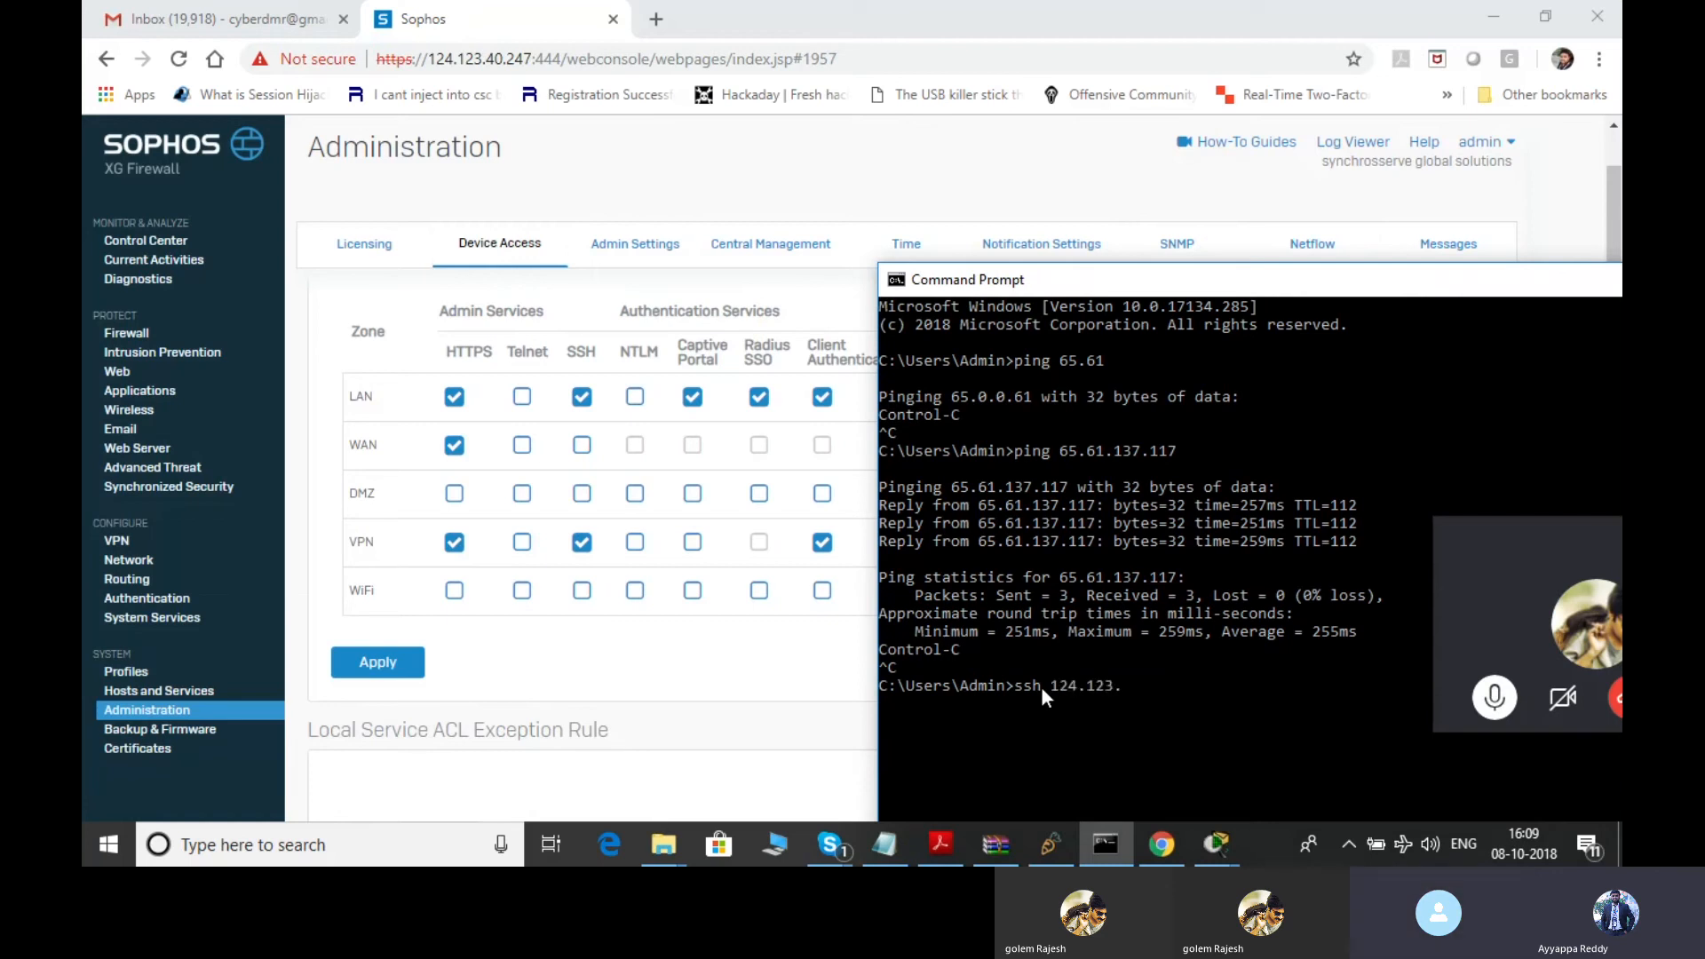
pyautogui.write('40.247:444')
pyautogui.press('Return')
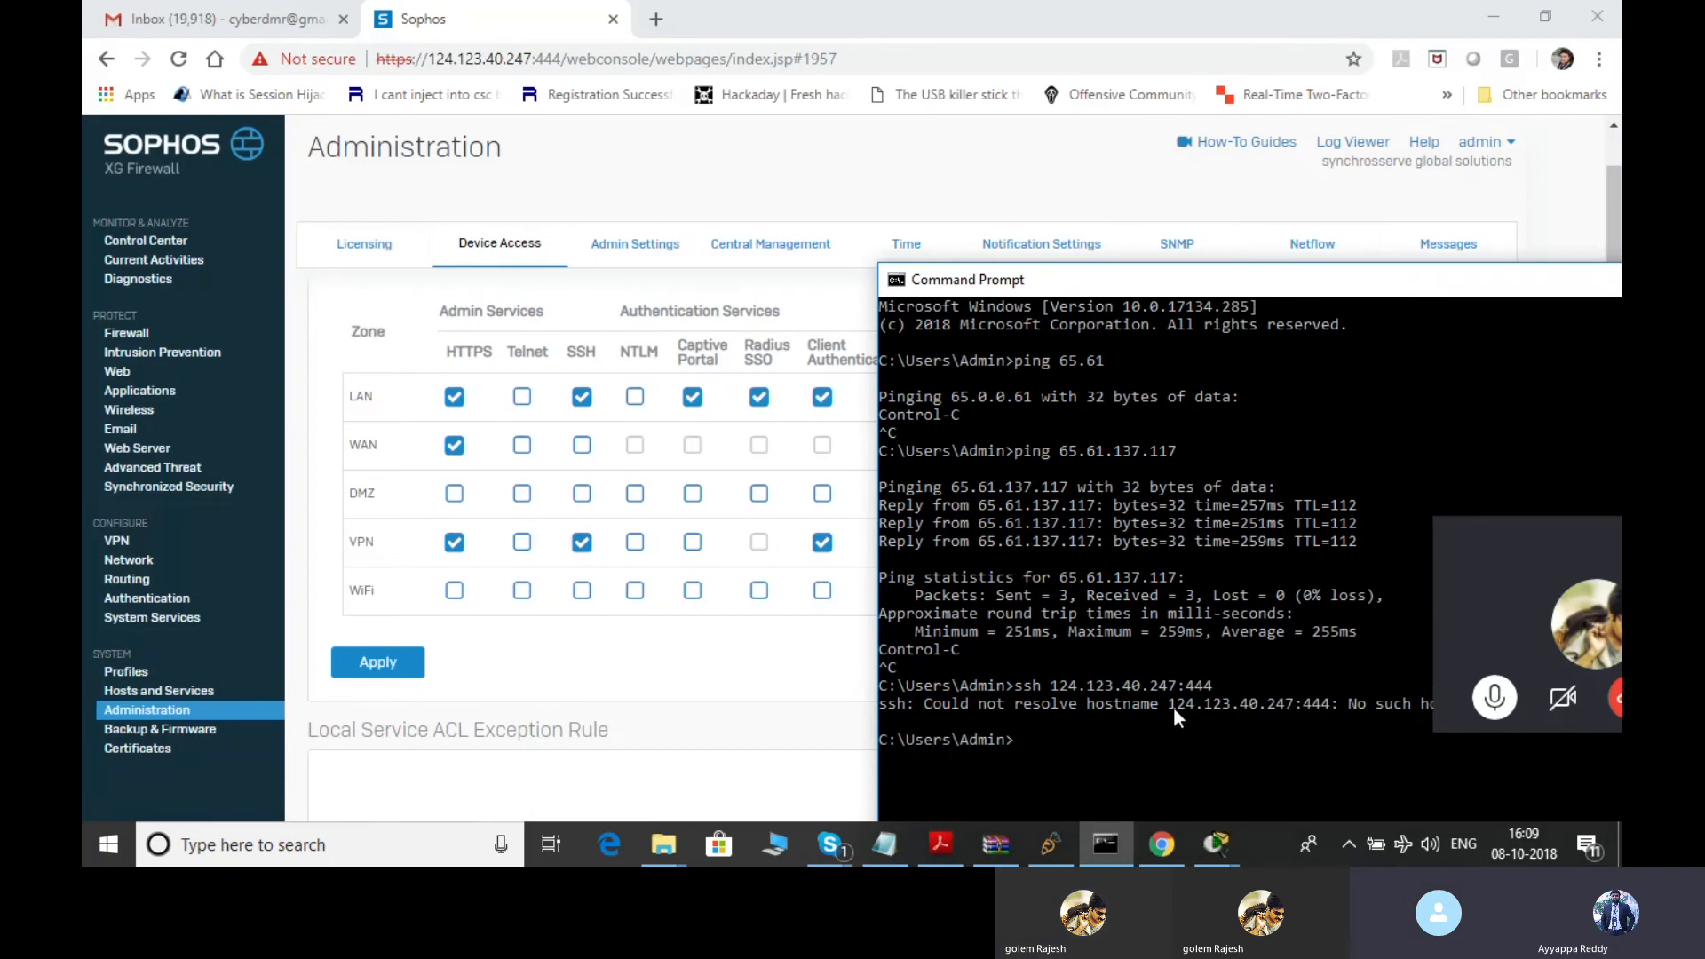
pyautogui.moveTo(1234, 286); pyautogui.dragTo(847, 273)
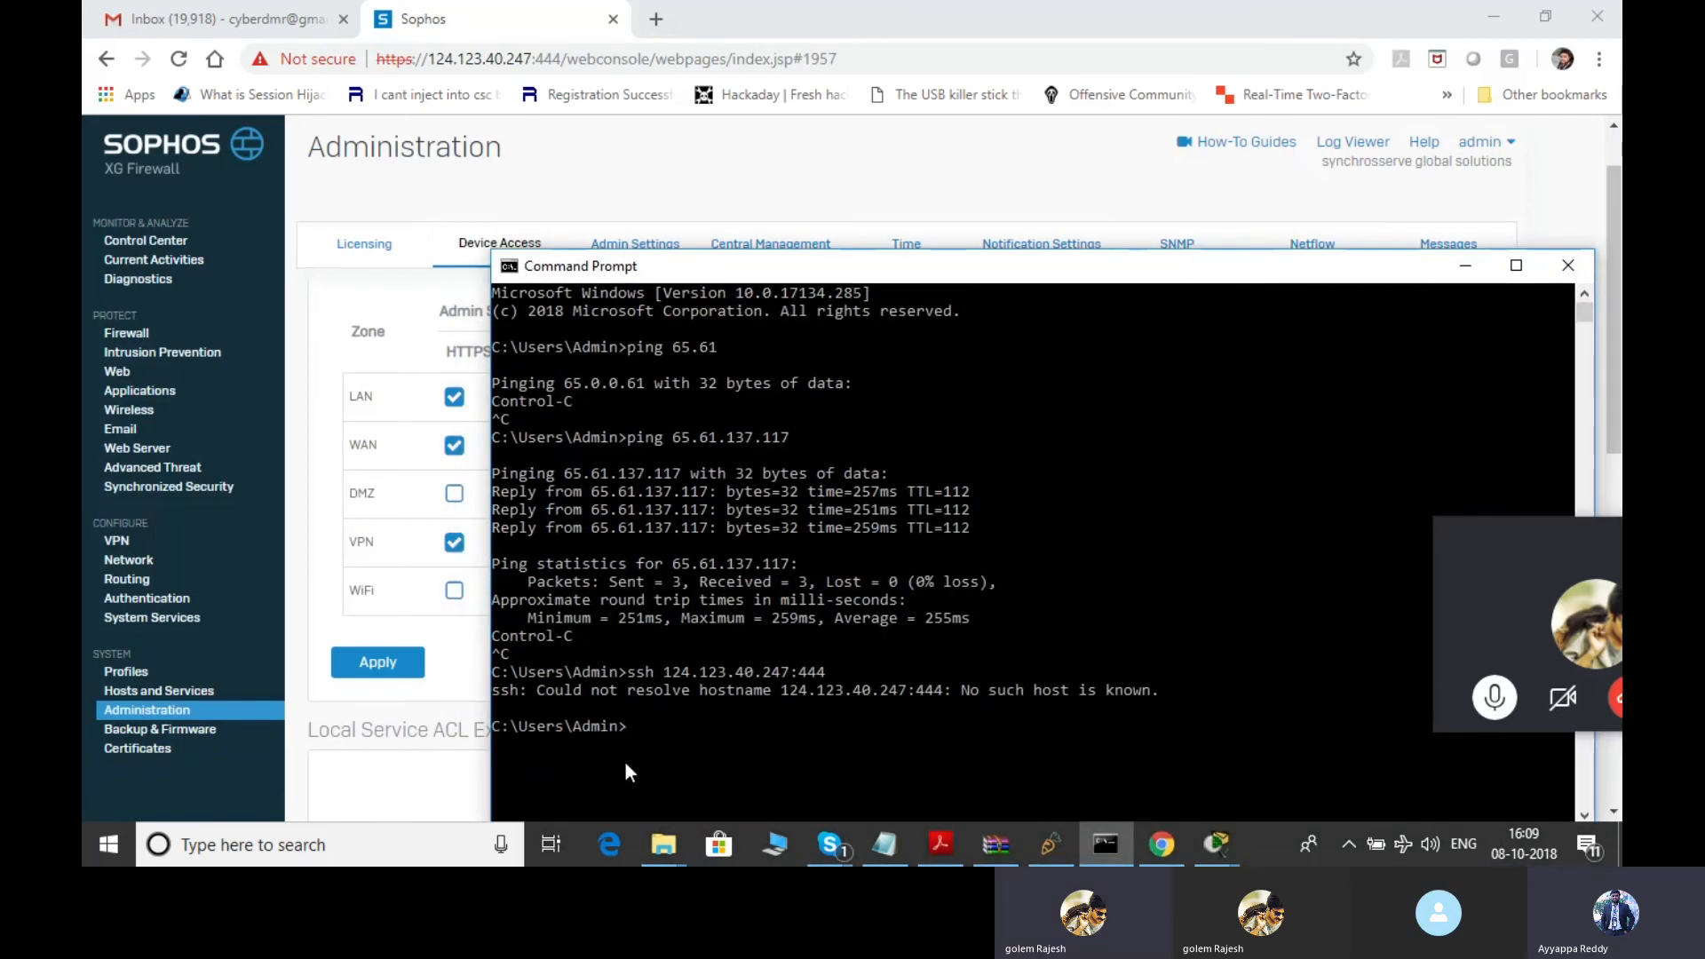
pyautogui.write('ping')
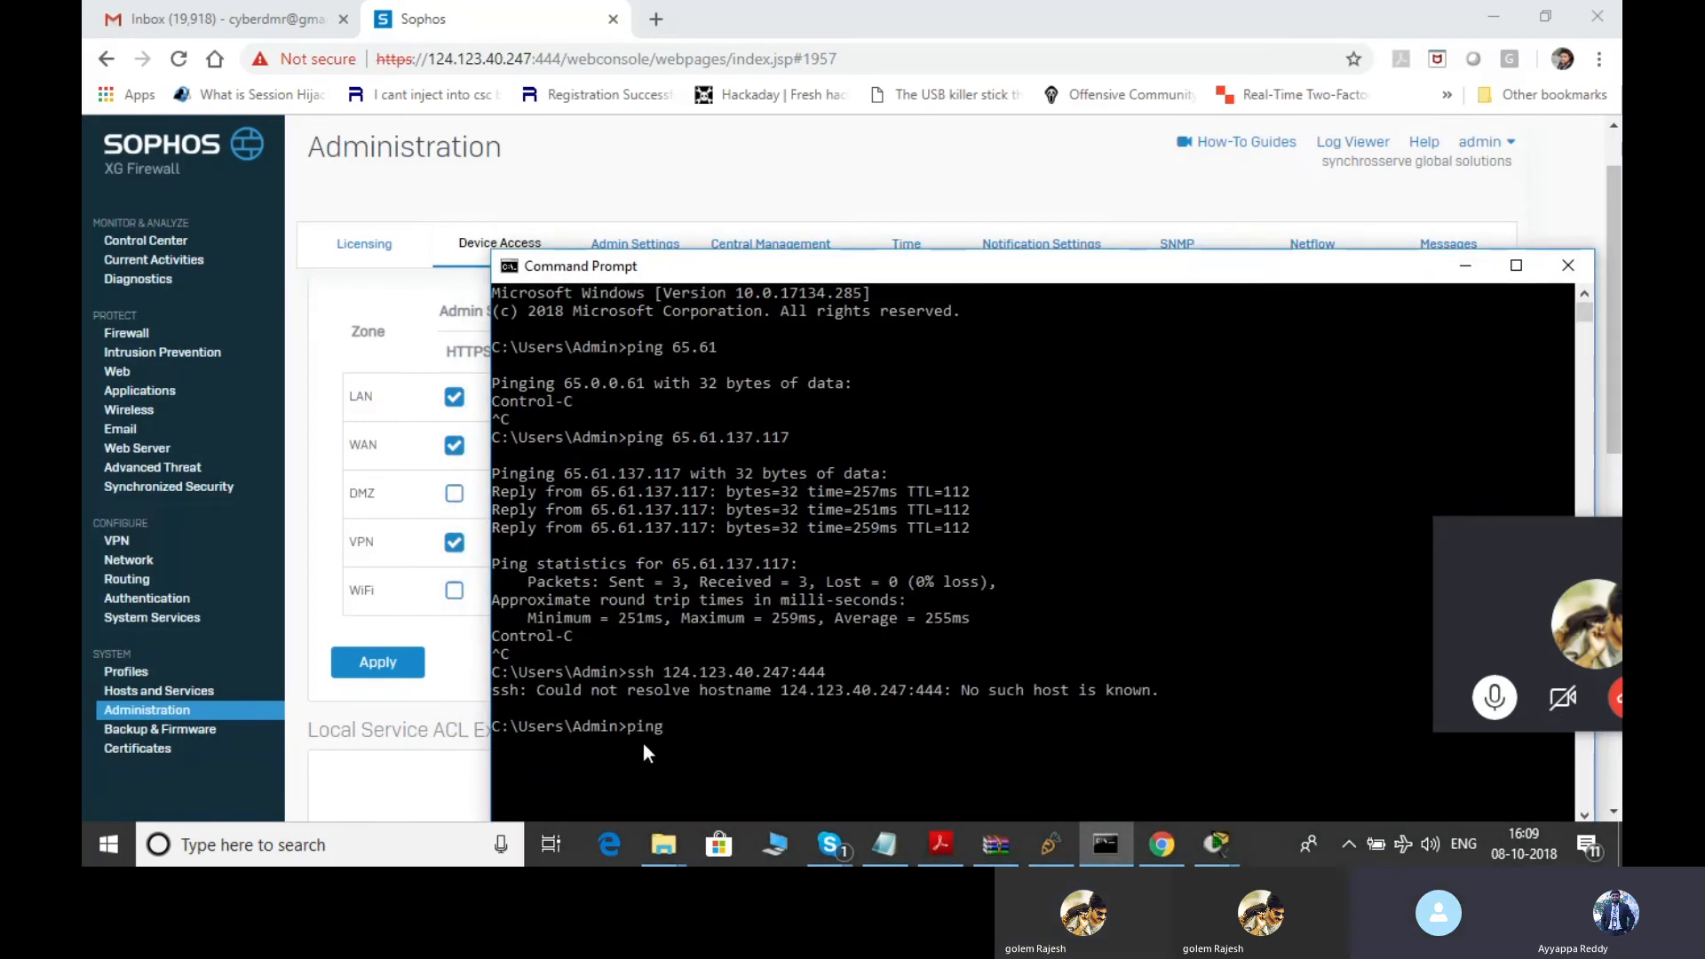
pyautogui.write(' 124.')
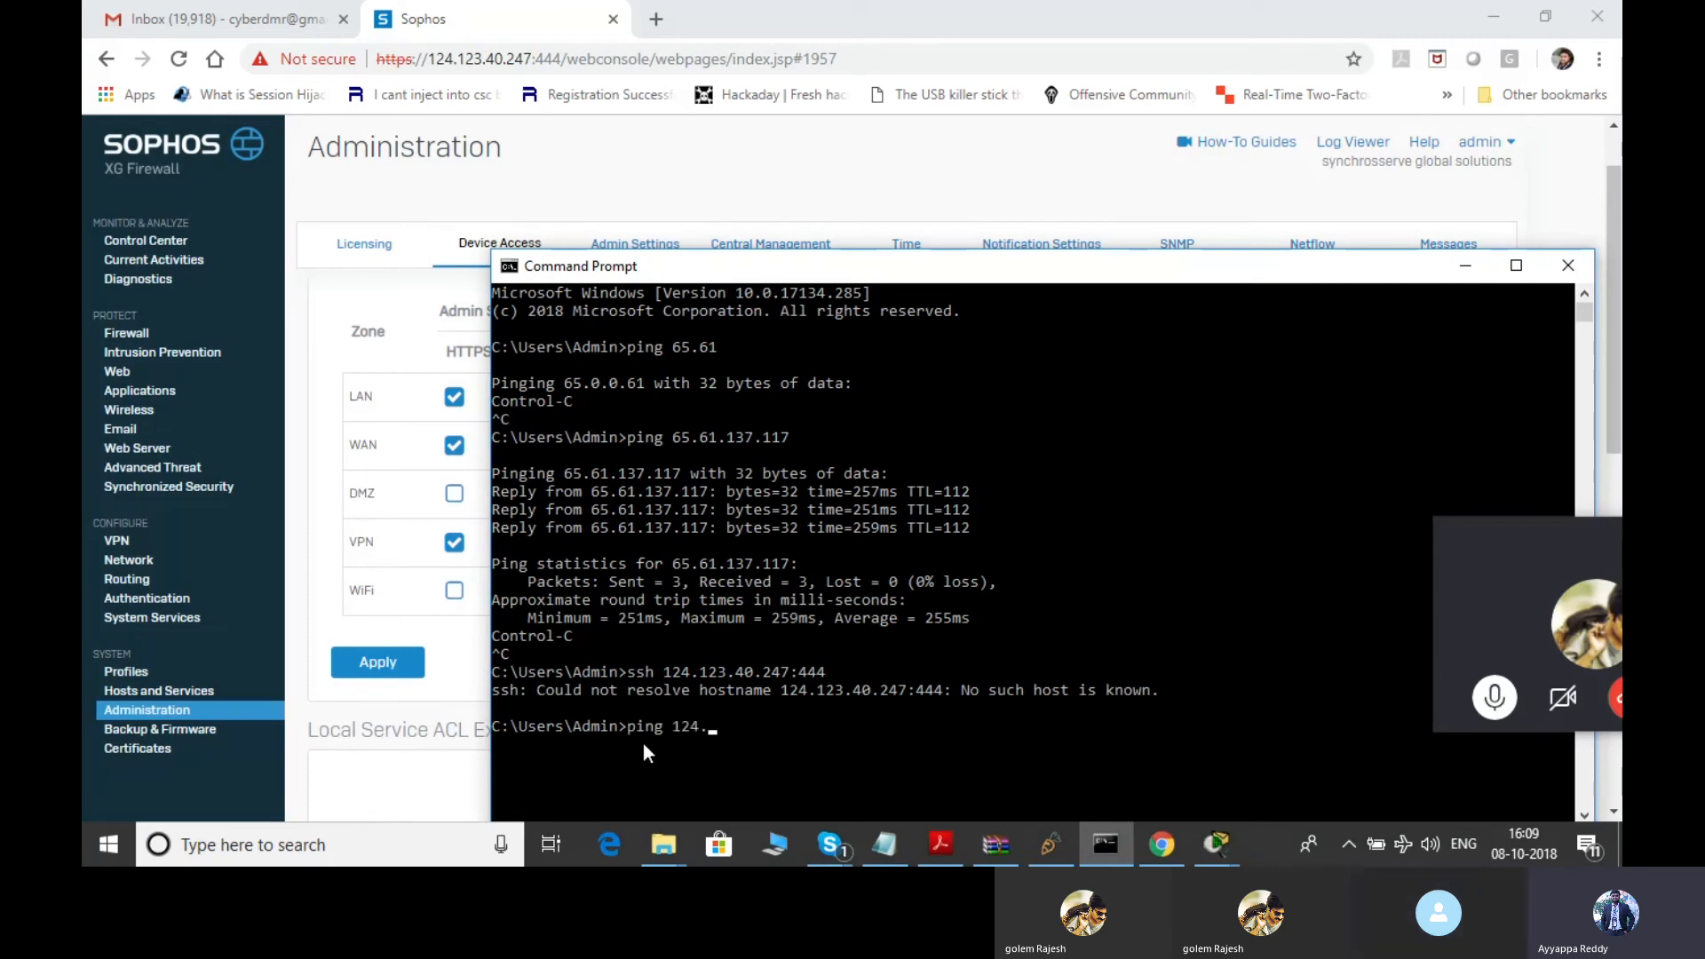
pyautogui.write('123')
pyautogui.press('Return')
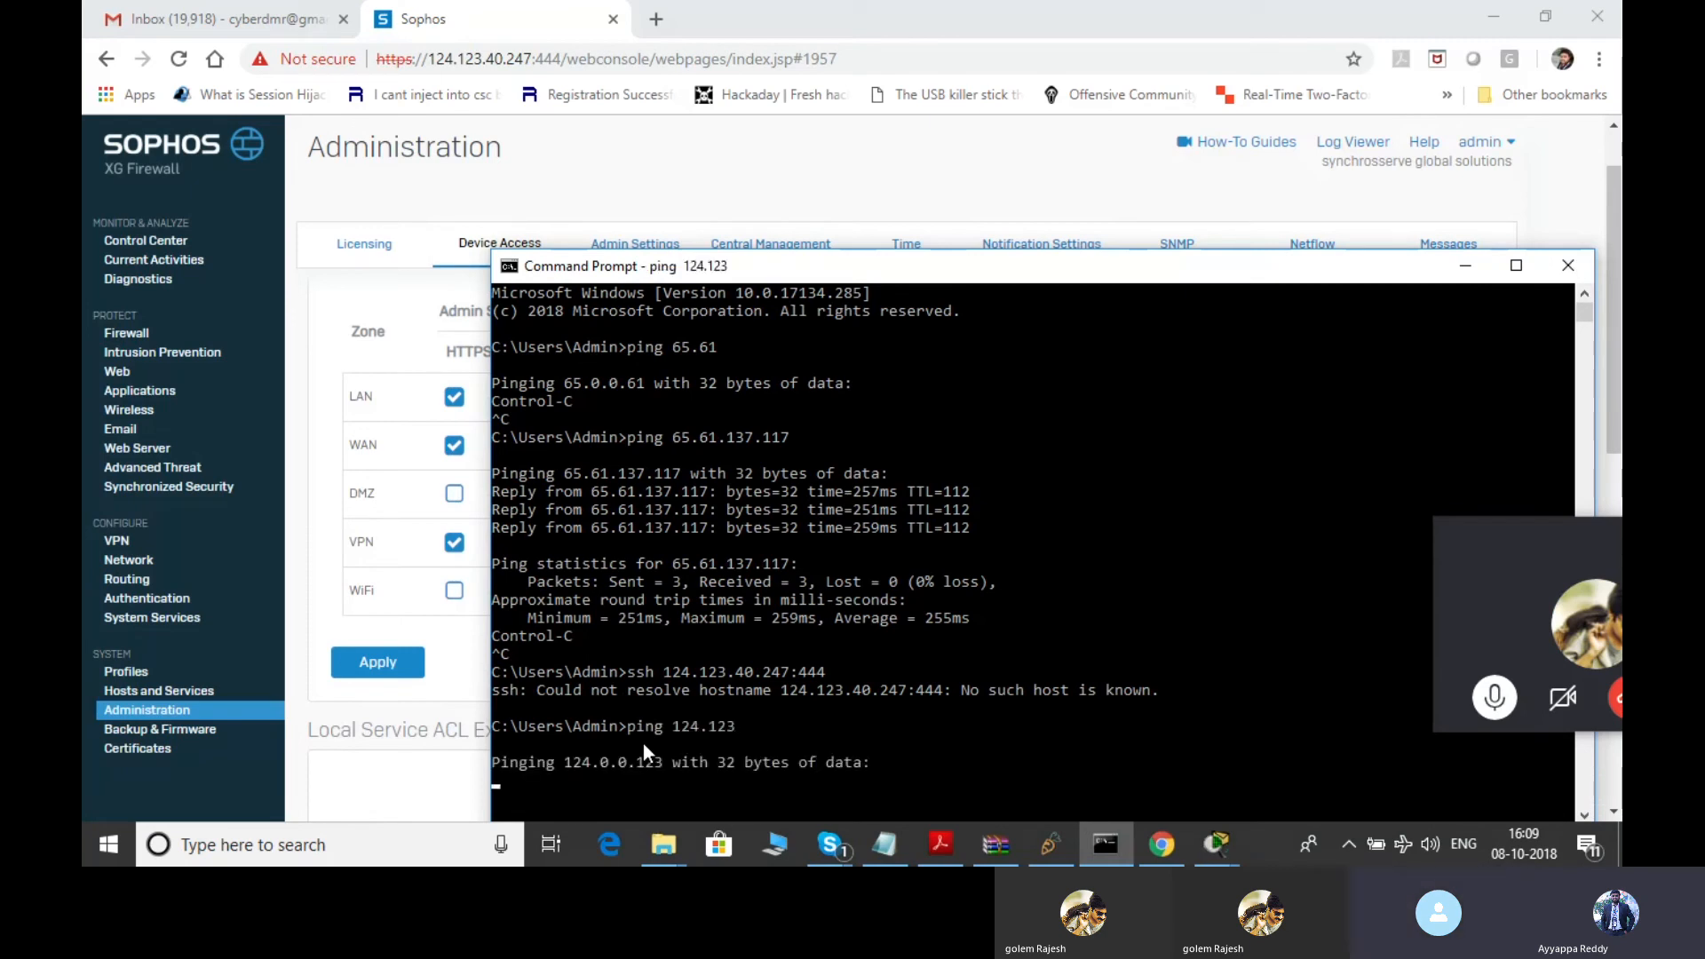
pyautogui.hotkey('ctrl', 'c')
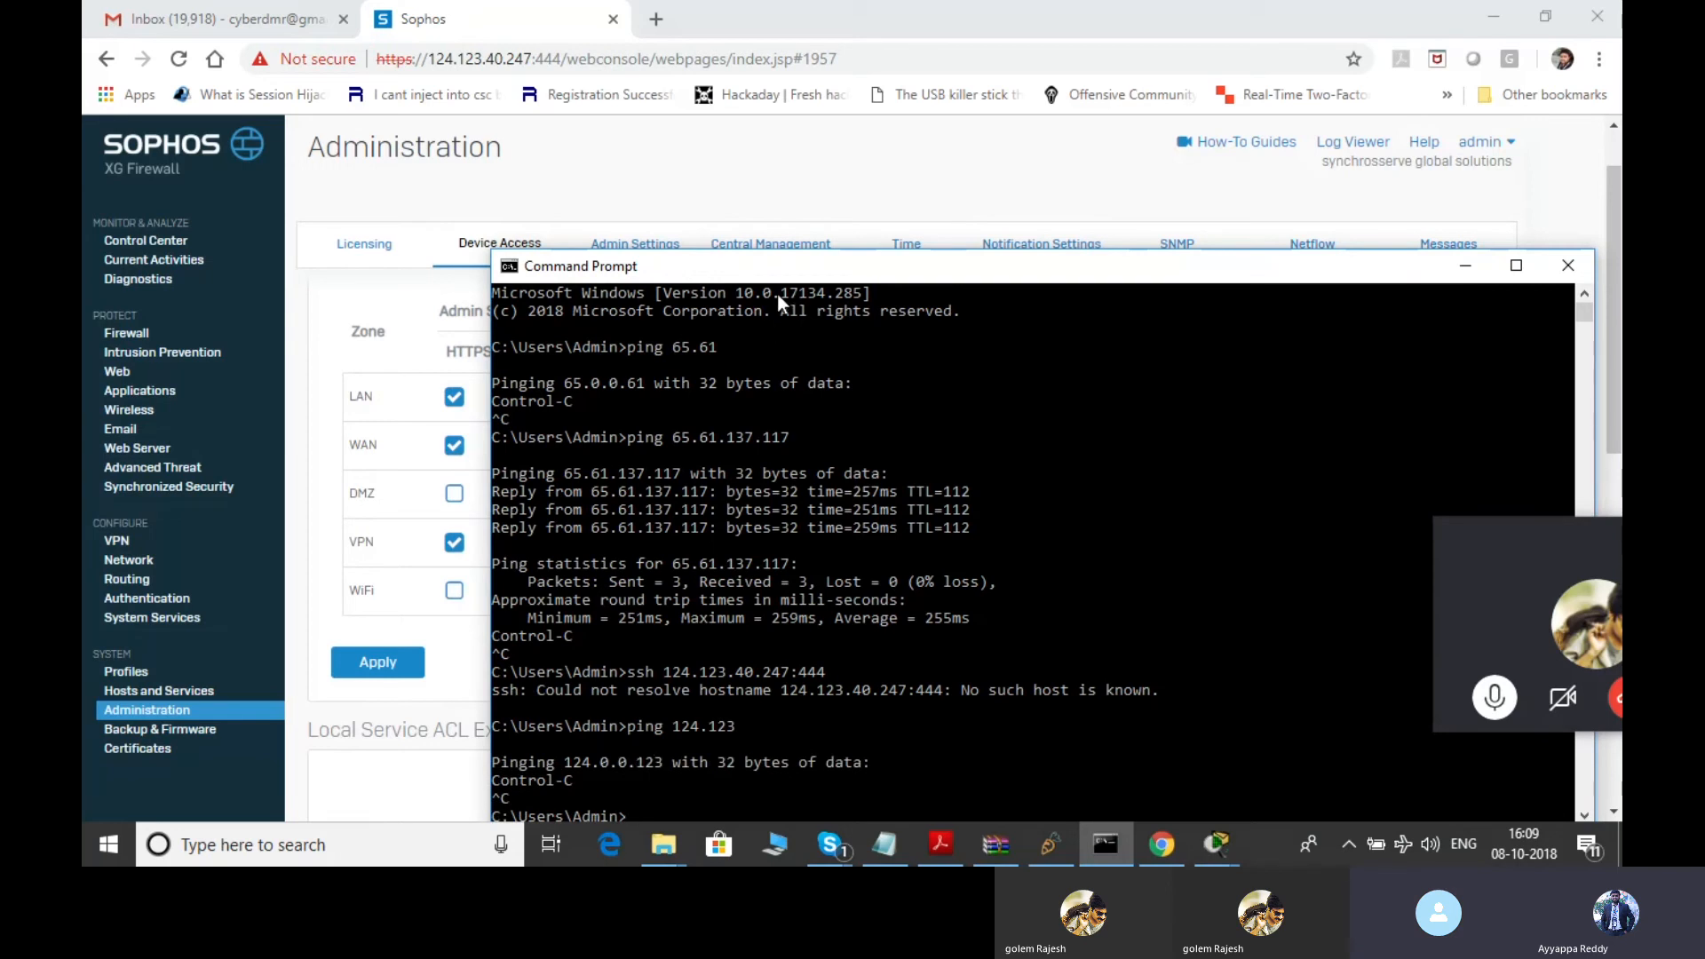
# Move the Command Prompt window up, ping the firewall at 124.123.40.247, and stop the ping after a few replies.
pyautogui.moveTo(785, 277); pyautogui.dragTo(870, 98)
pyautogui.write('pi')
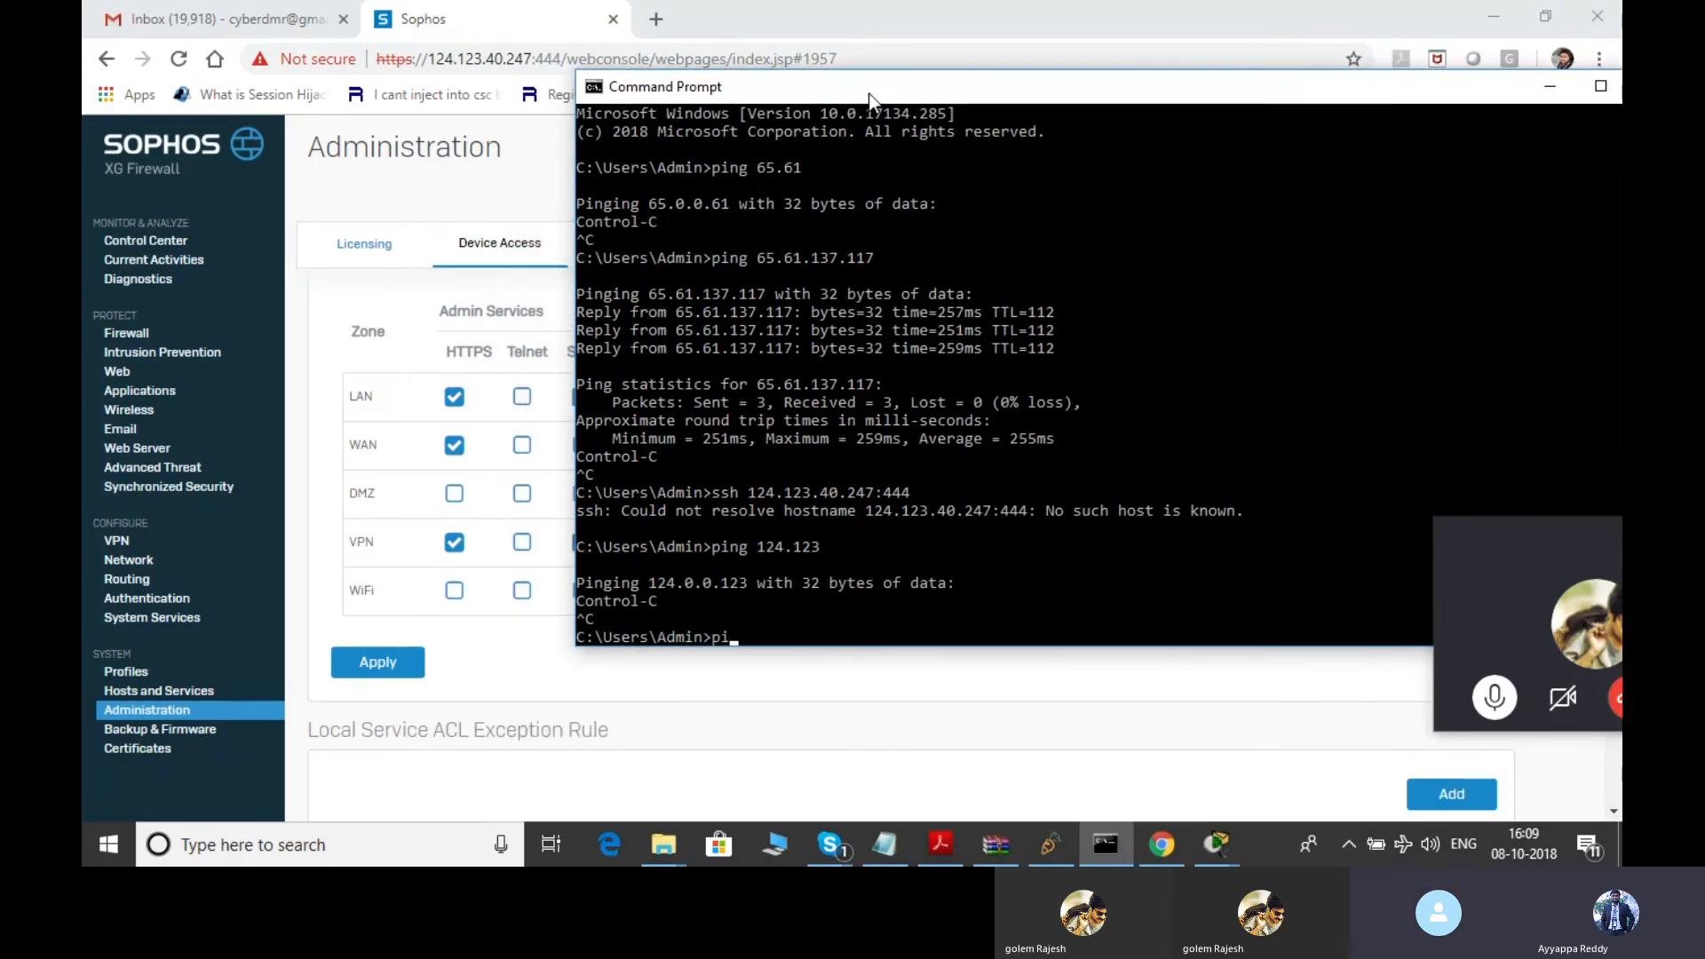
pyautogui.write('ng 124')
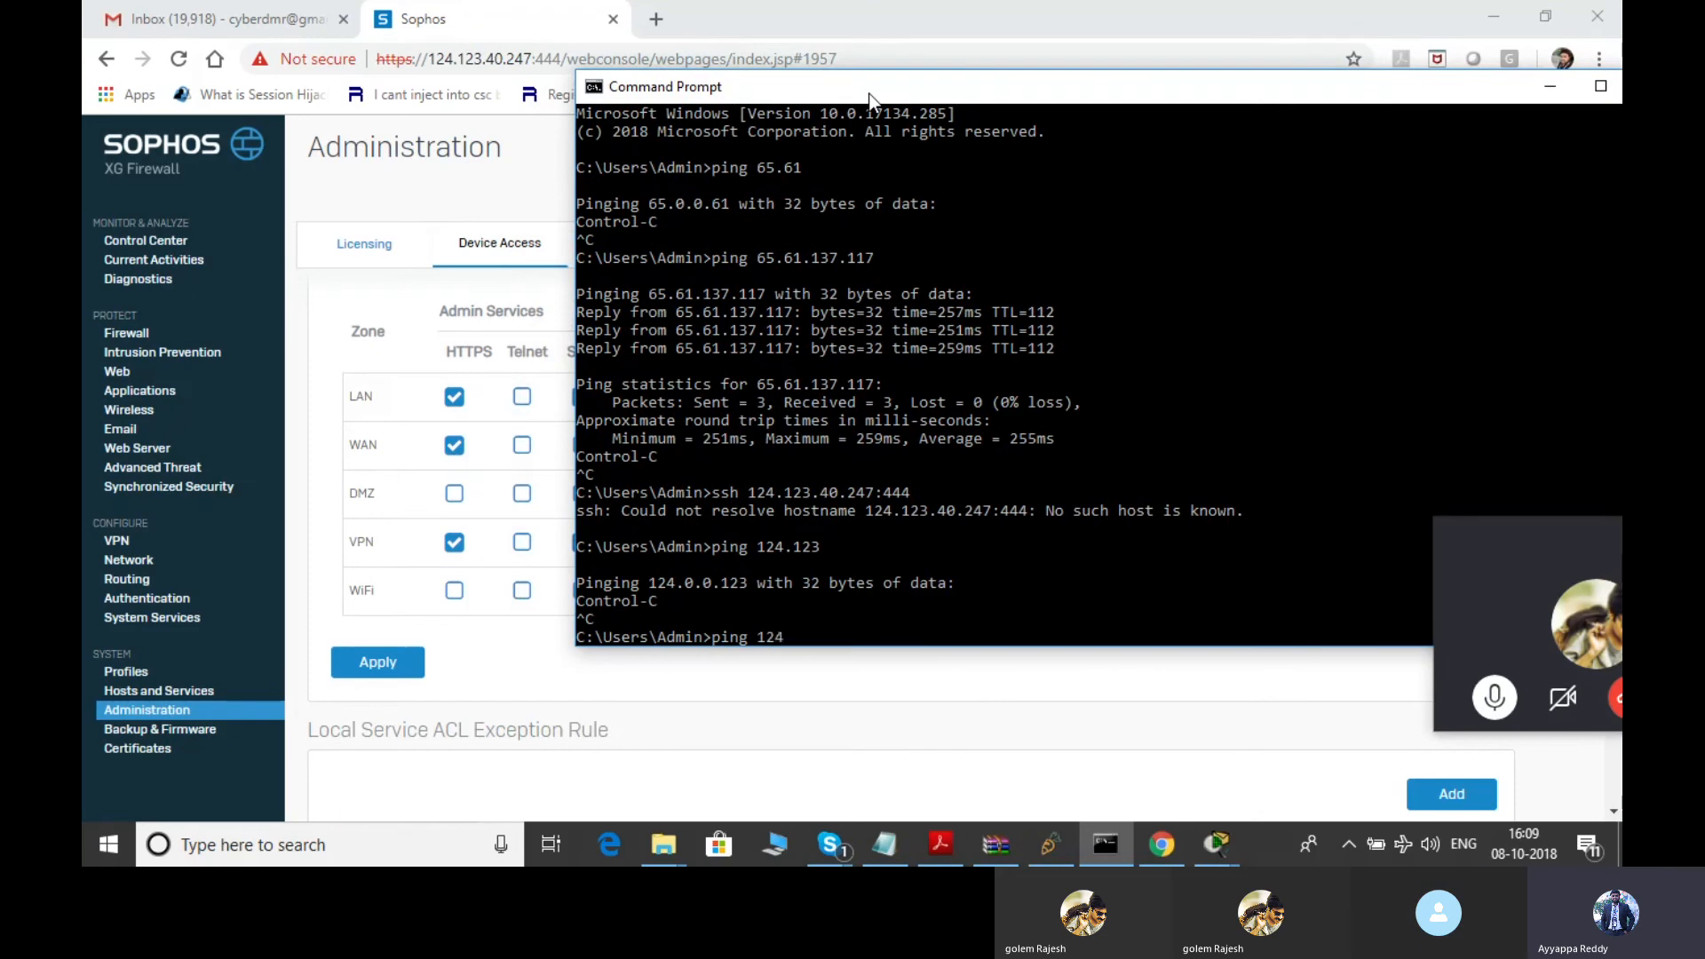
pyautogui.write('.123.40.247')
pyautogui.press('Return')
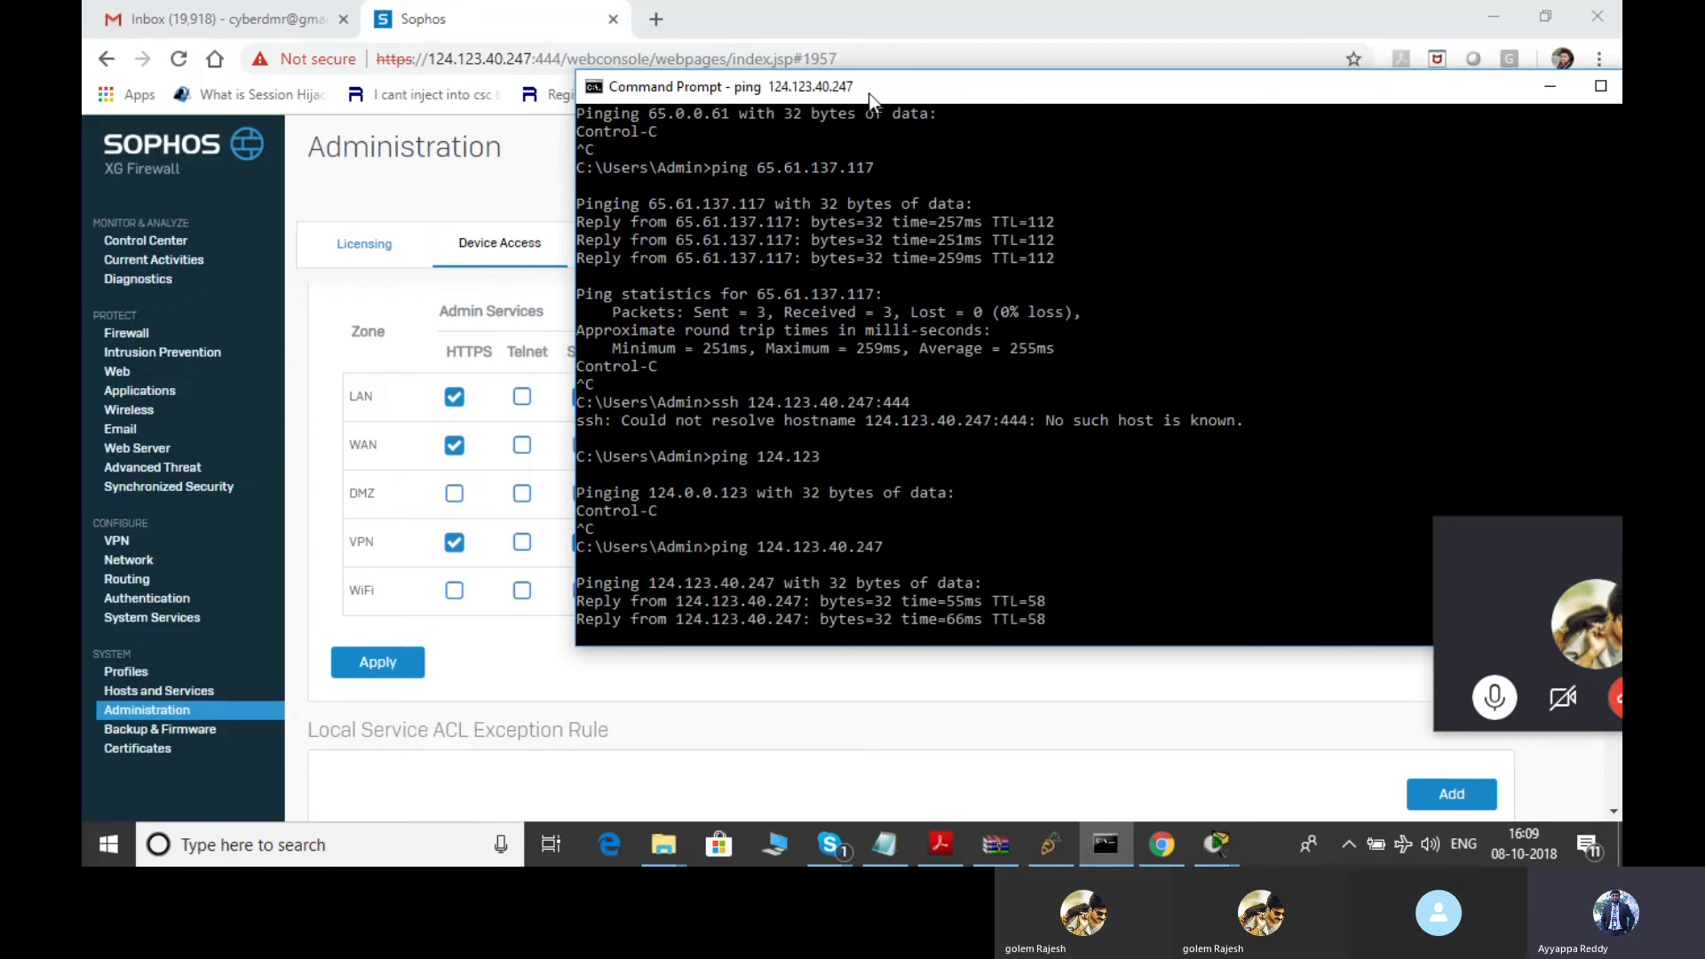
pyautogui.hotkey('ctrl', 'c')
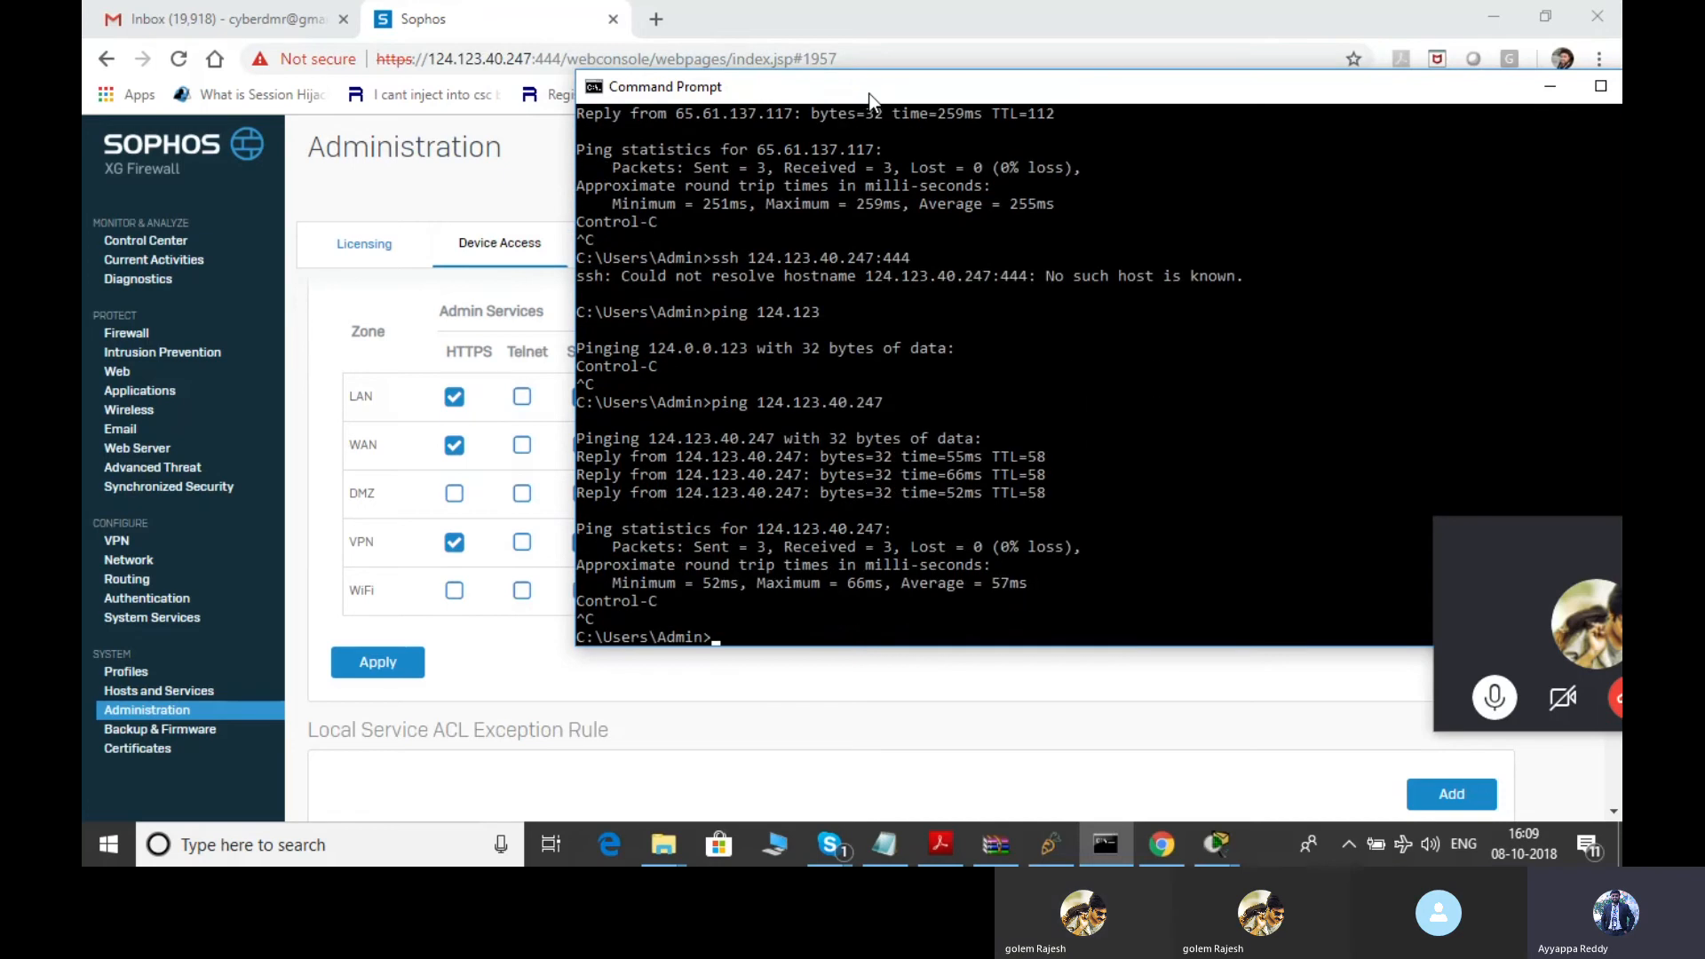
# Try connecting to the firewall over SSH from Command Prompt, leaving out the port number.
pyautogui.write('ssh 247.123.40.247')
pyautogui.press('Return')
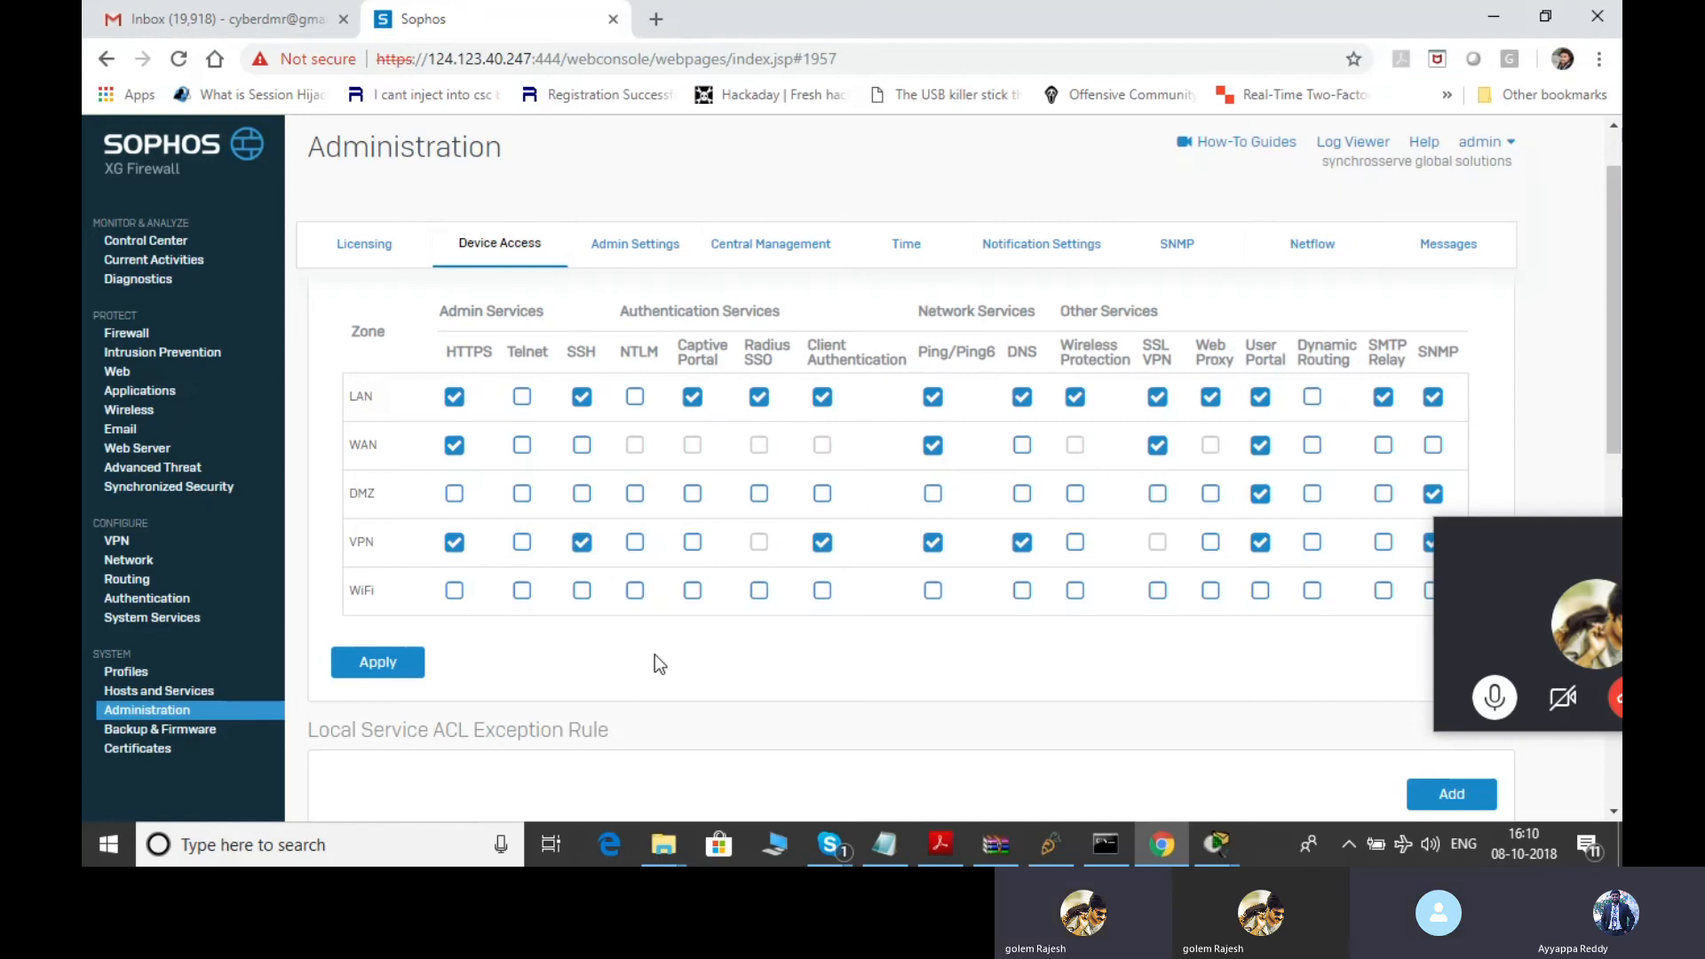
# Open a new Local Service ACL exception rule in the web console, review its fields down to Action, and cancel it.
pyautogui.moveTo(1604, 347); pyautogui.dragTo(1607, 494)
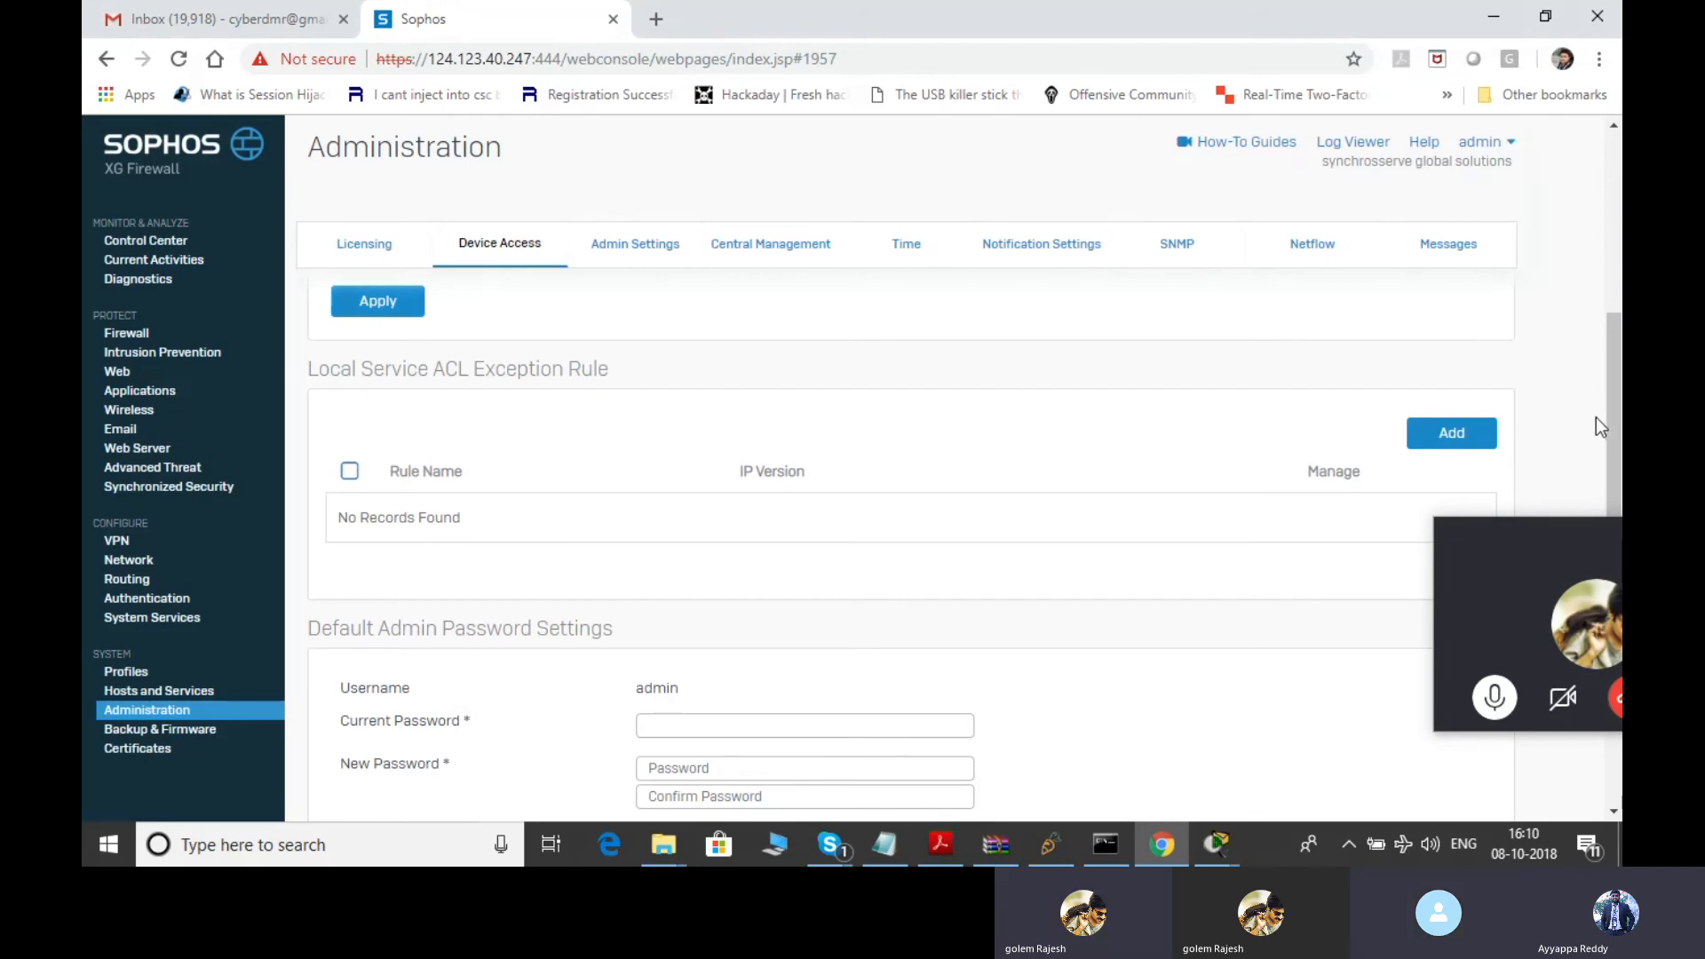
pyautogui.moveTo(1612, 358); pyautogui.dragTo(1613, 318)
pyautogui.scroll(3, 1612, 318)
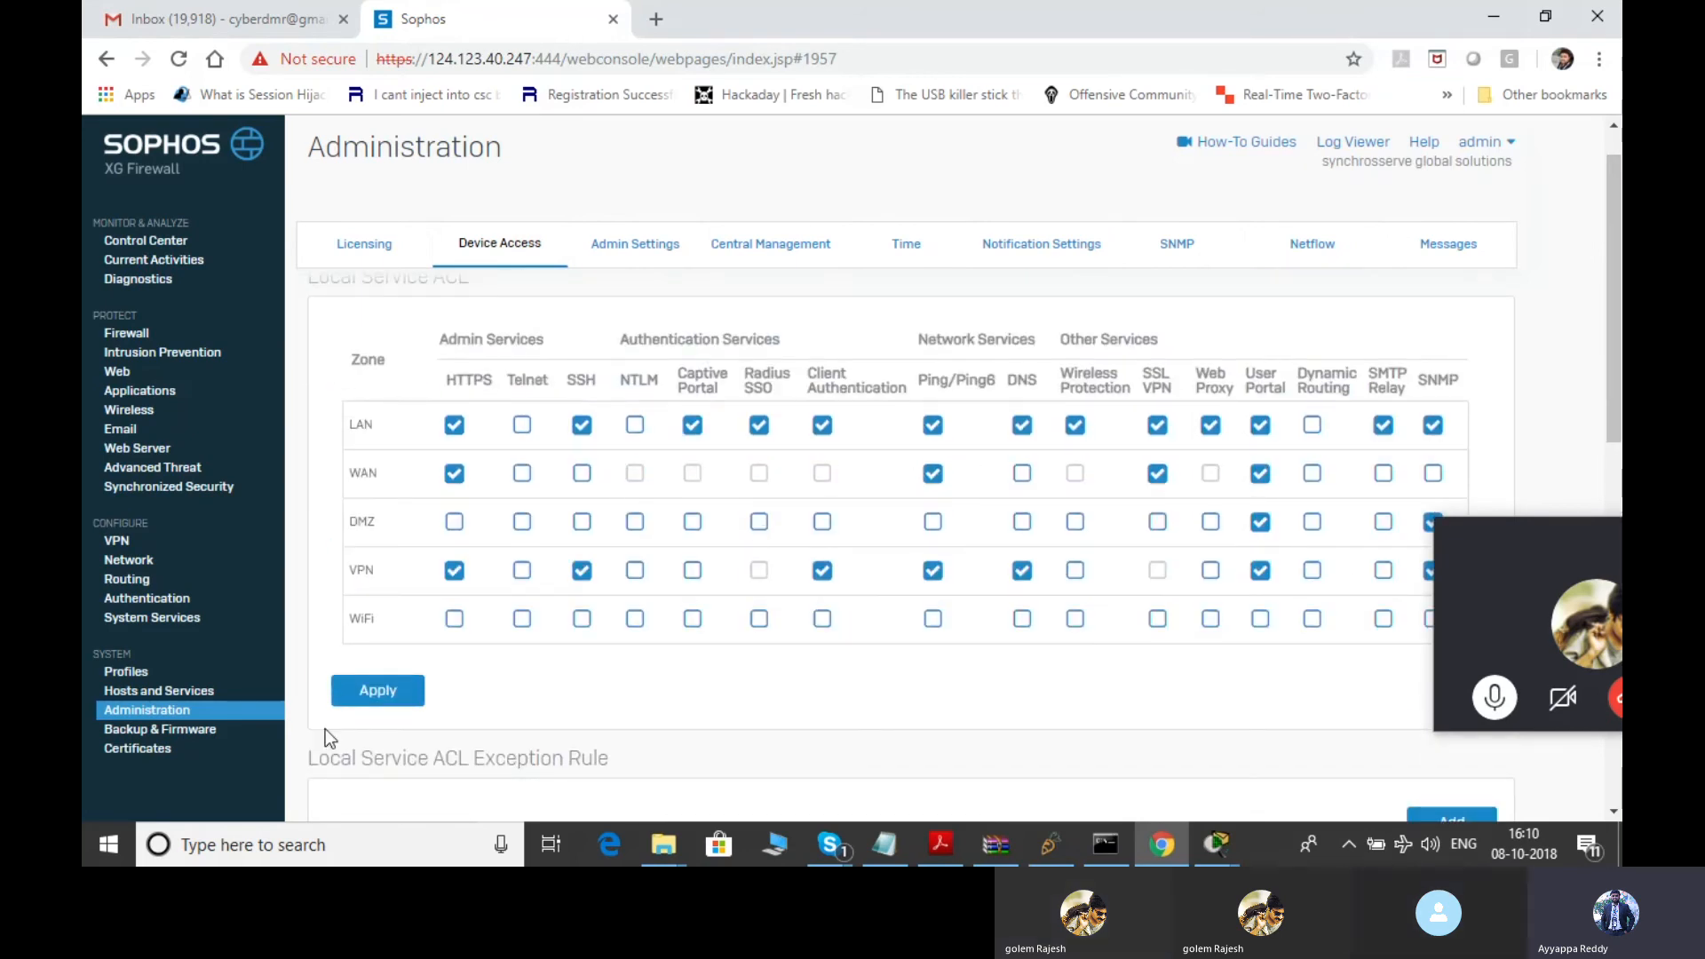
pyautogui.moveTo(1611, 373); pyautogui.dragTo(1596, 542)
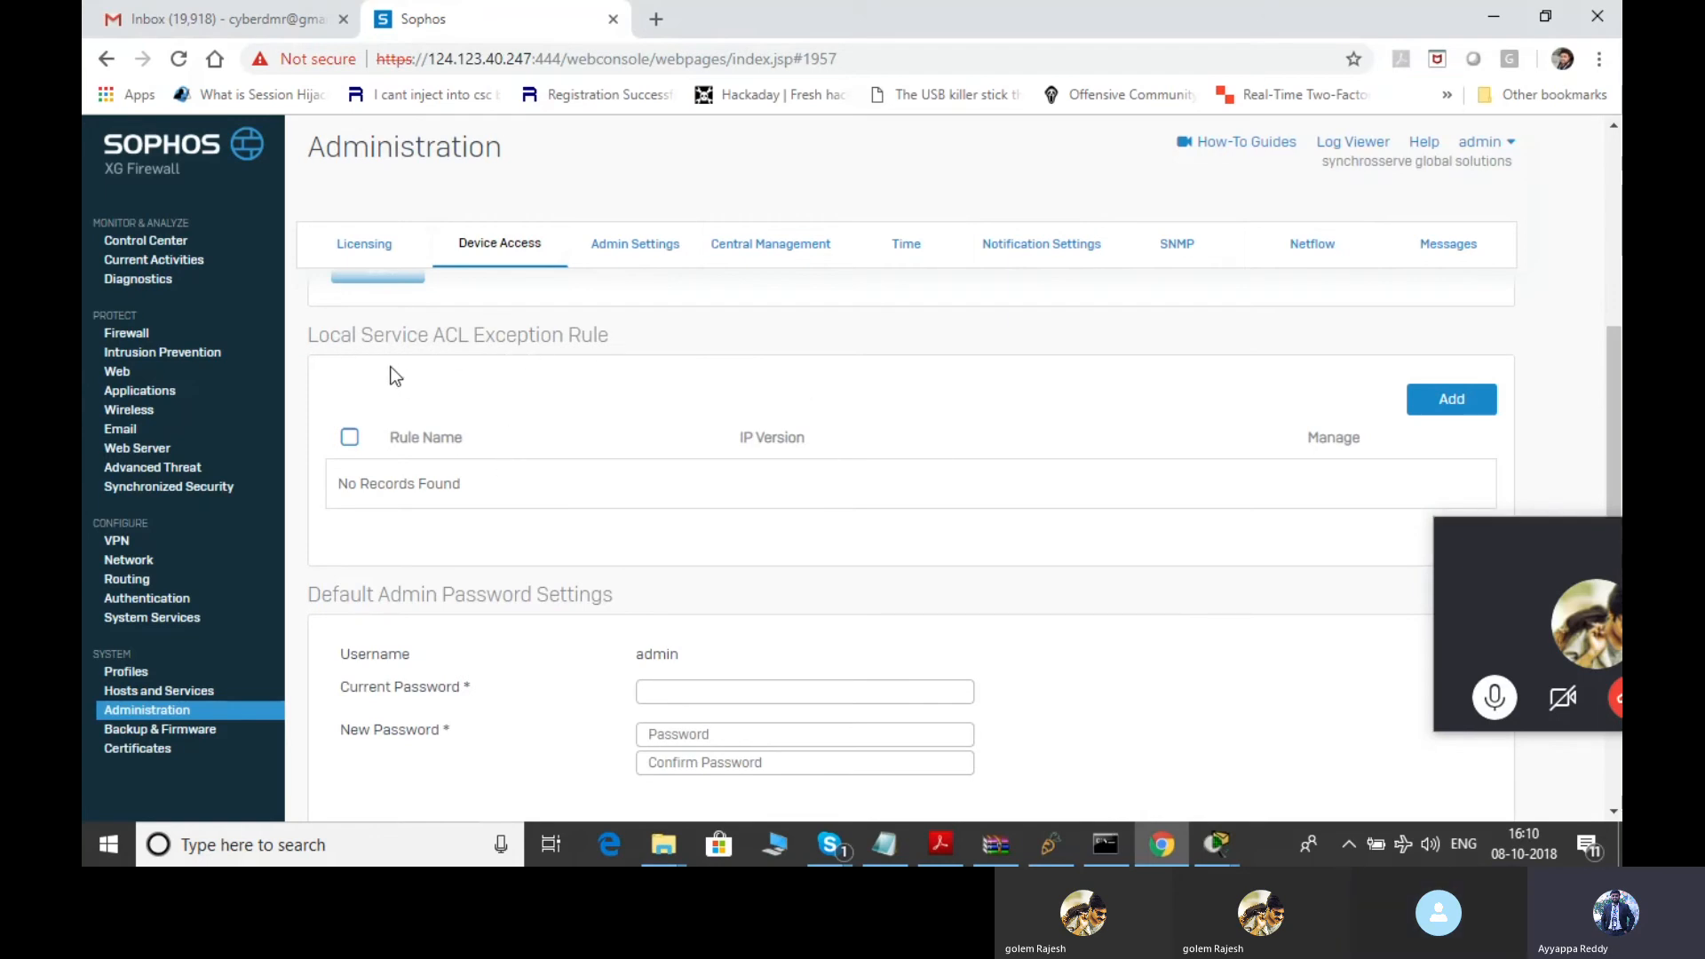
pyautogui.click(1452, 401)
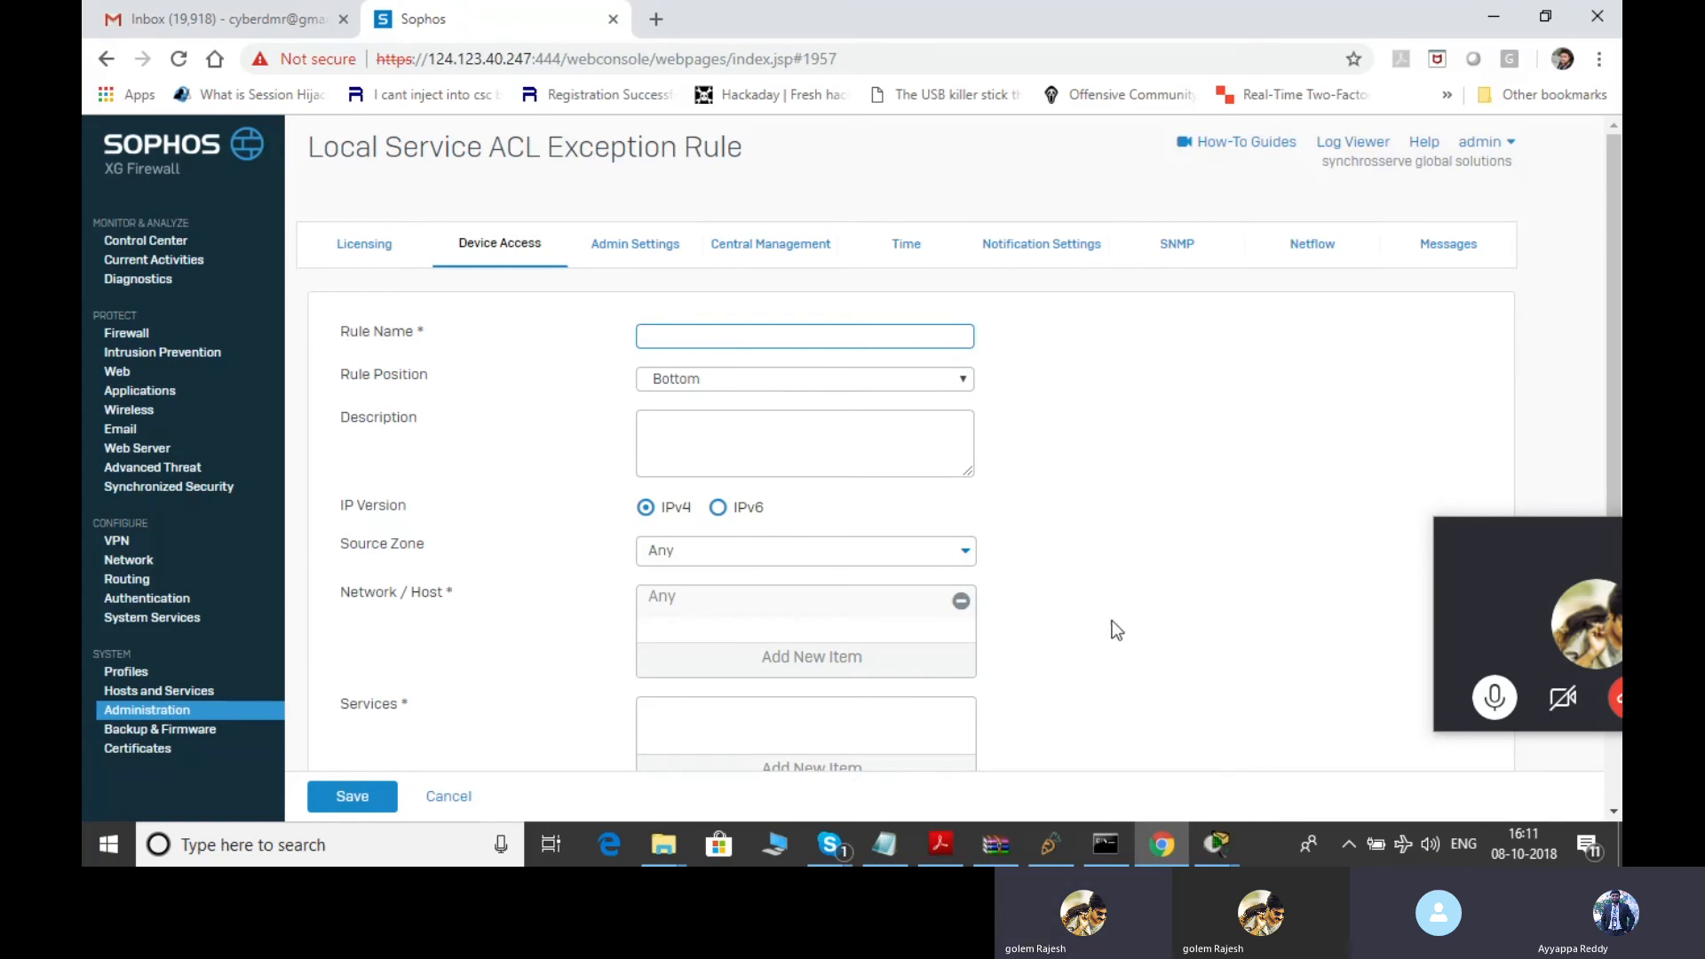
pyautogui.scroll(-3, 1442, 424)
pyautogui.scroll(3, 1018, 558)
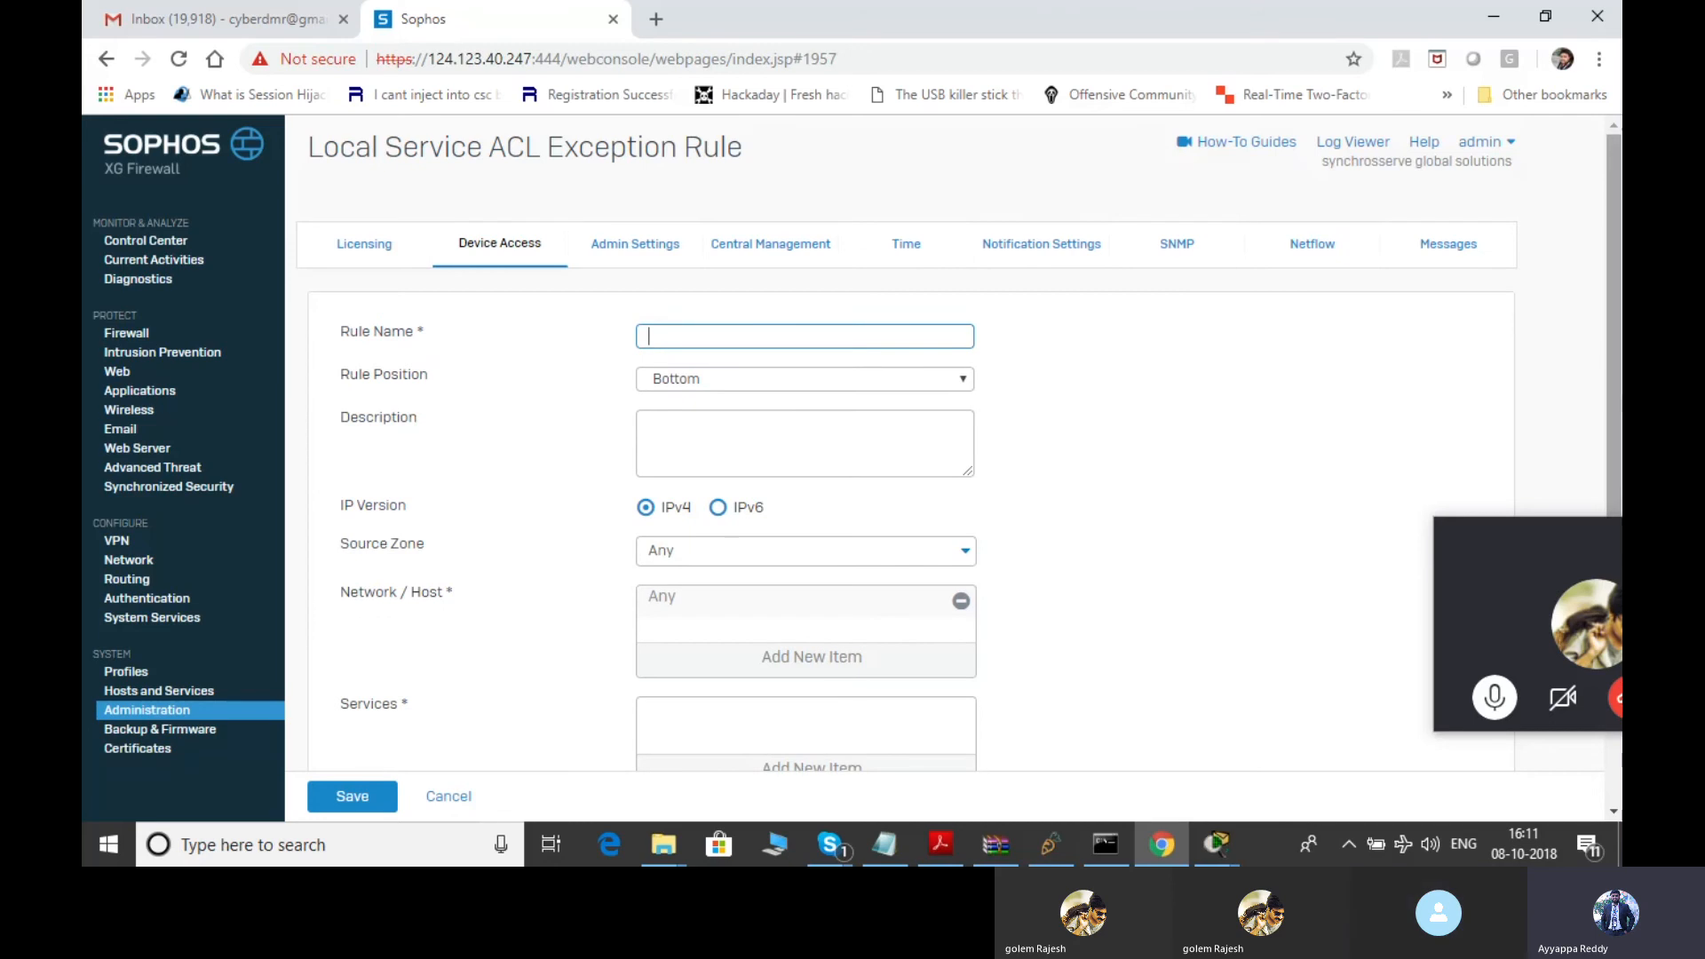
pyautogui.scroll(-2, 1618, 522)
pyautogui.scroll(-1, 1618, 522)
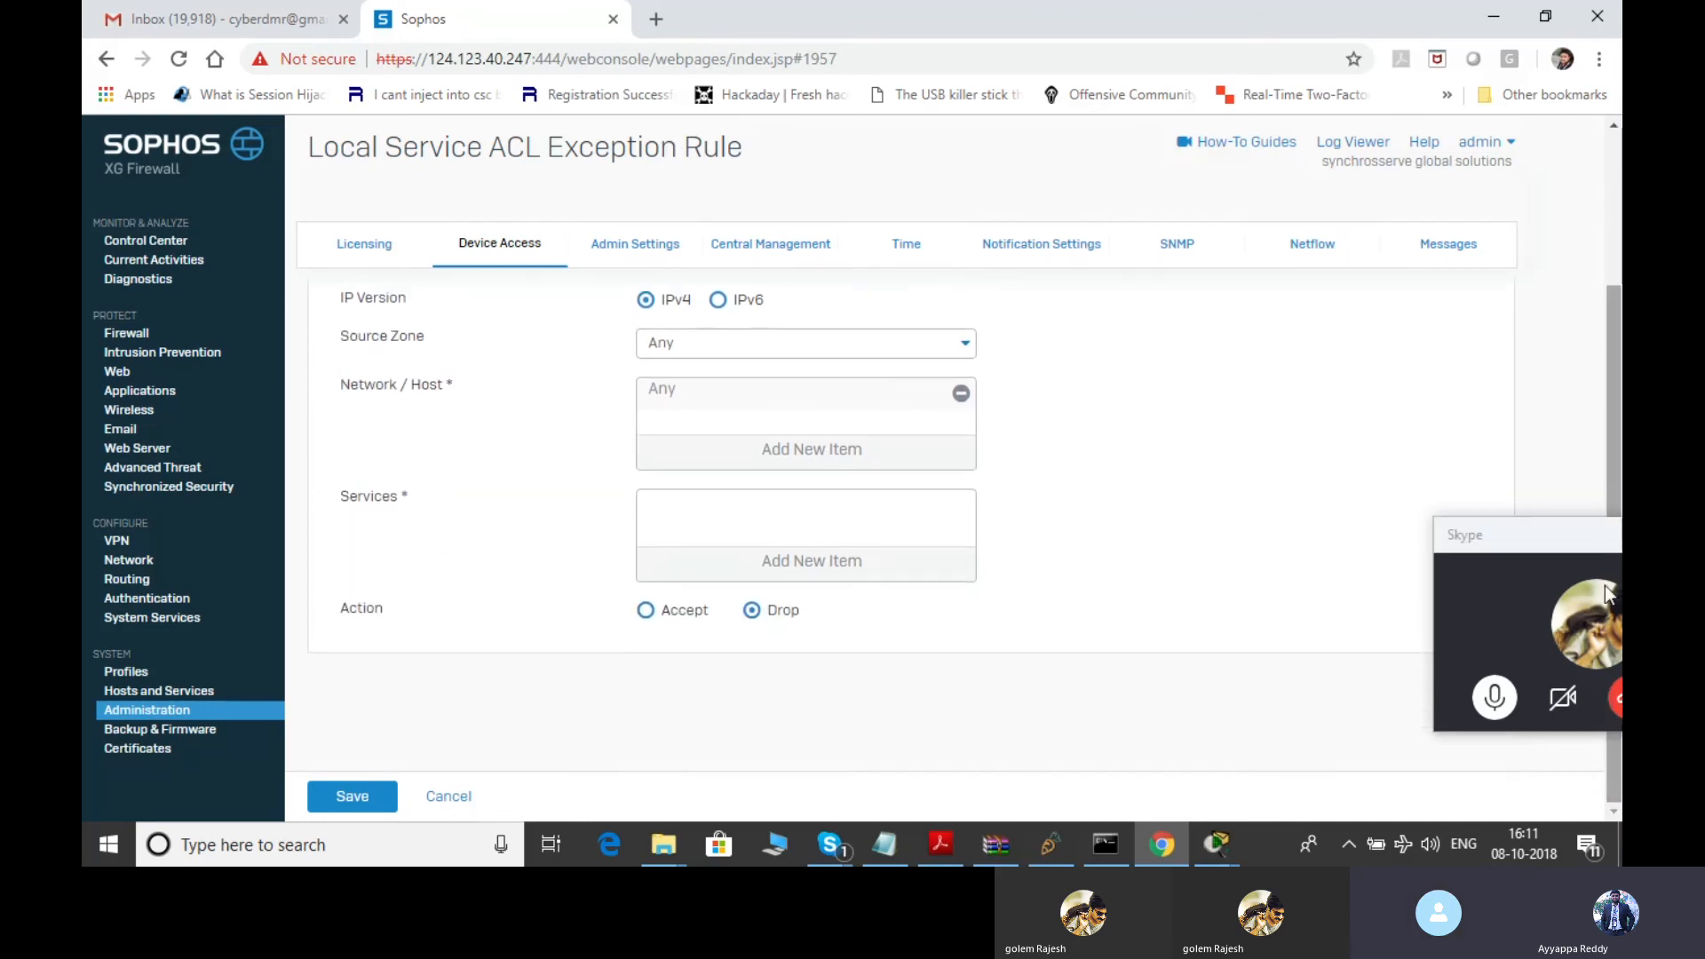
pyautogui.click(449, 796)
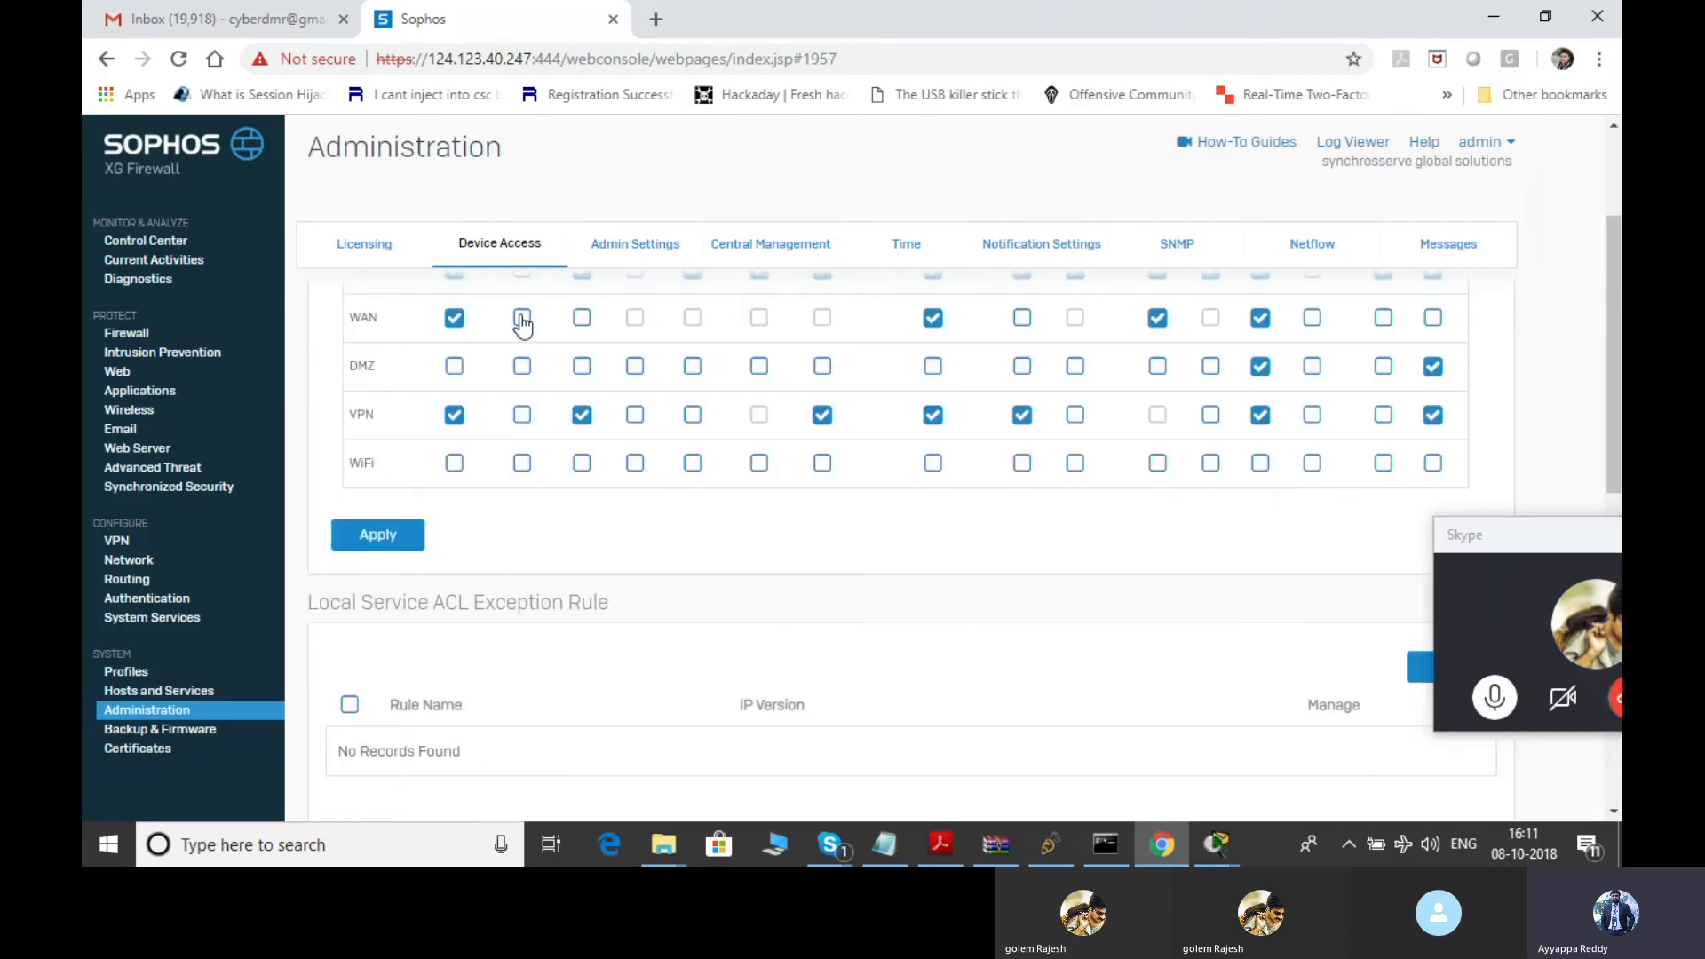
# Examine the Default Admin Password Settings, pointing out the Current Password and New Password fields without filling them in.
pyautogui.scroll(-5, 781, 604)
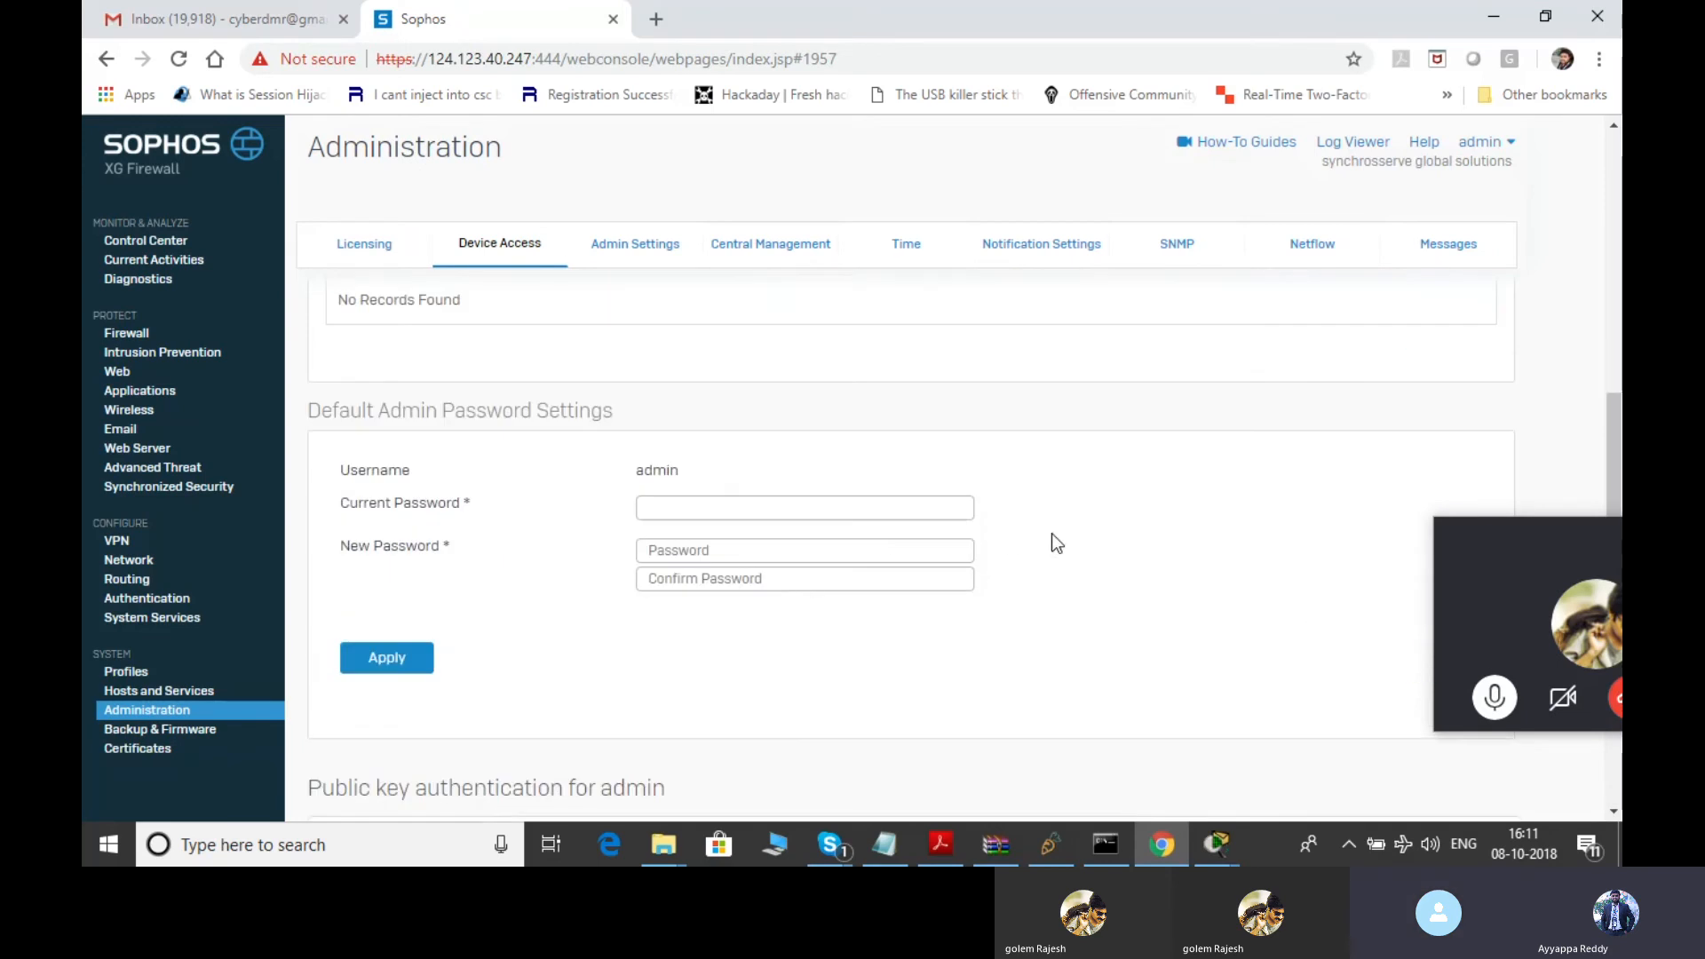
pyautogui.scroll(1, 1052, 533)
pyautogui.scroll(-1, 1039, 551)
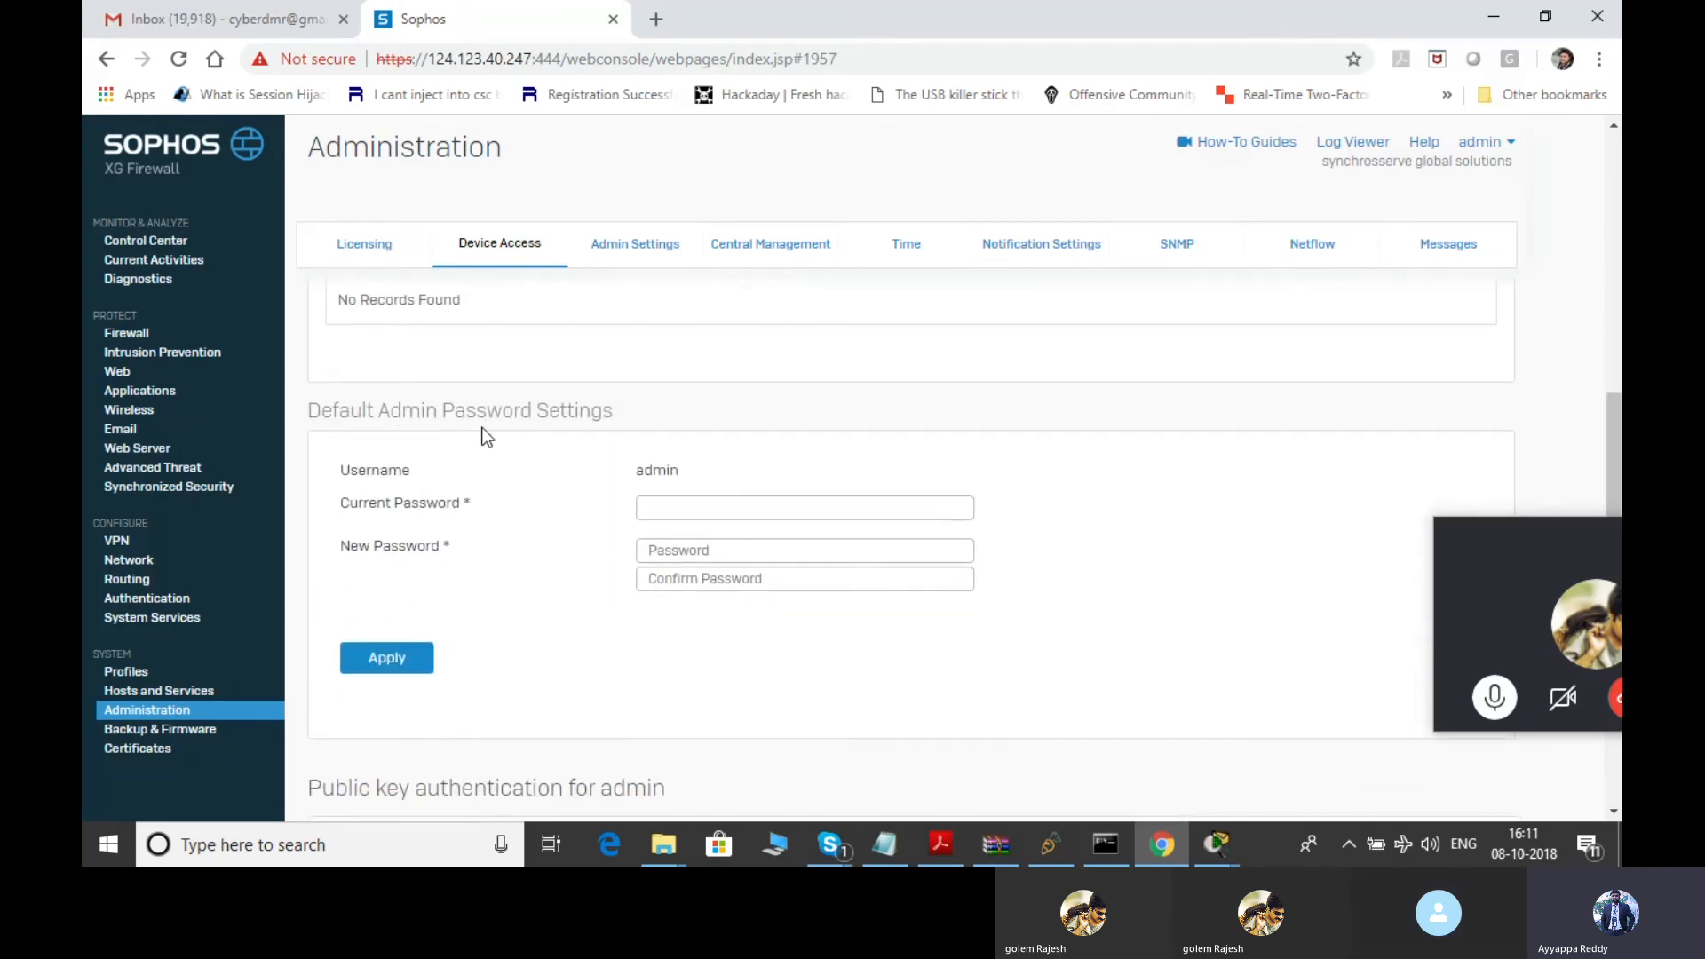
pyautogui.click(660, 511)
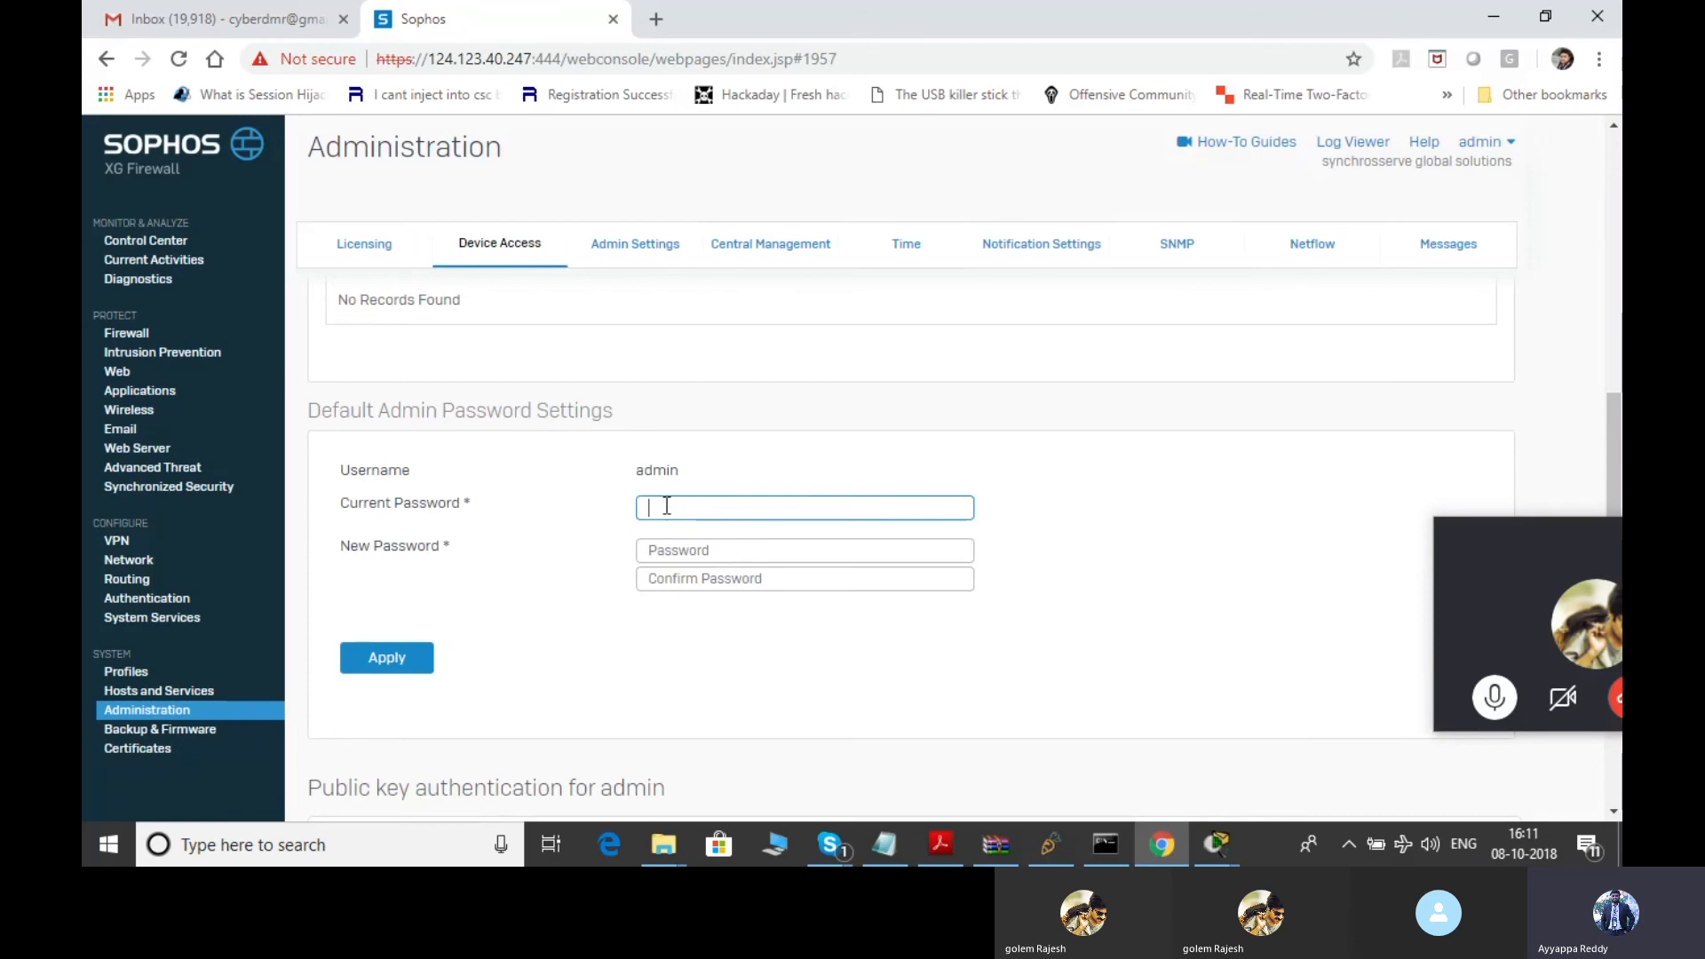
pyautogui.click(671, 555)
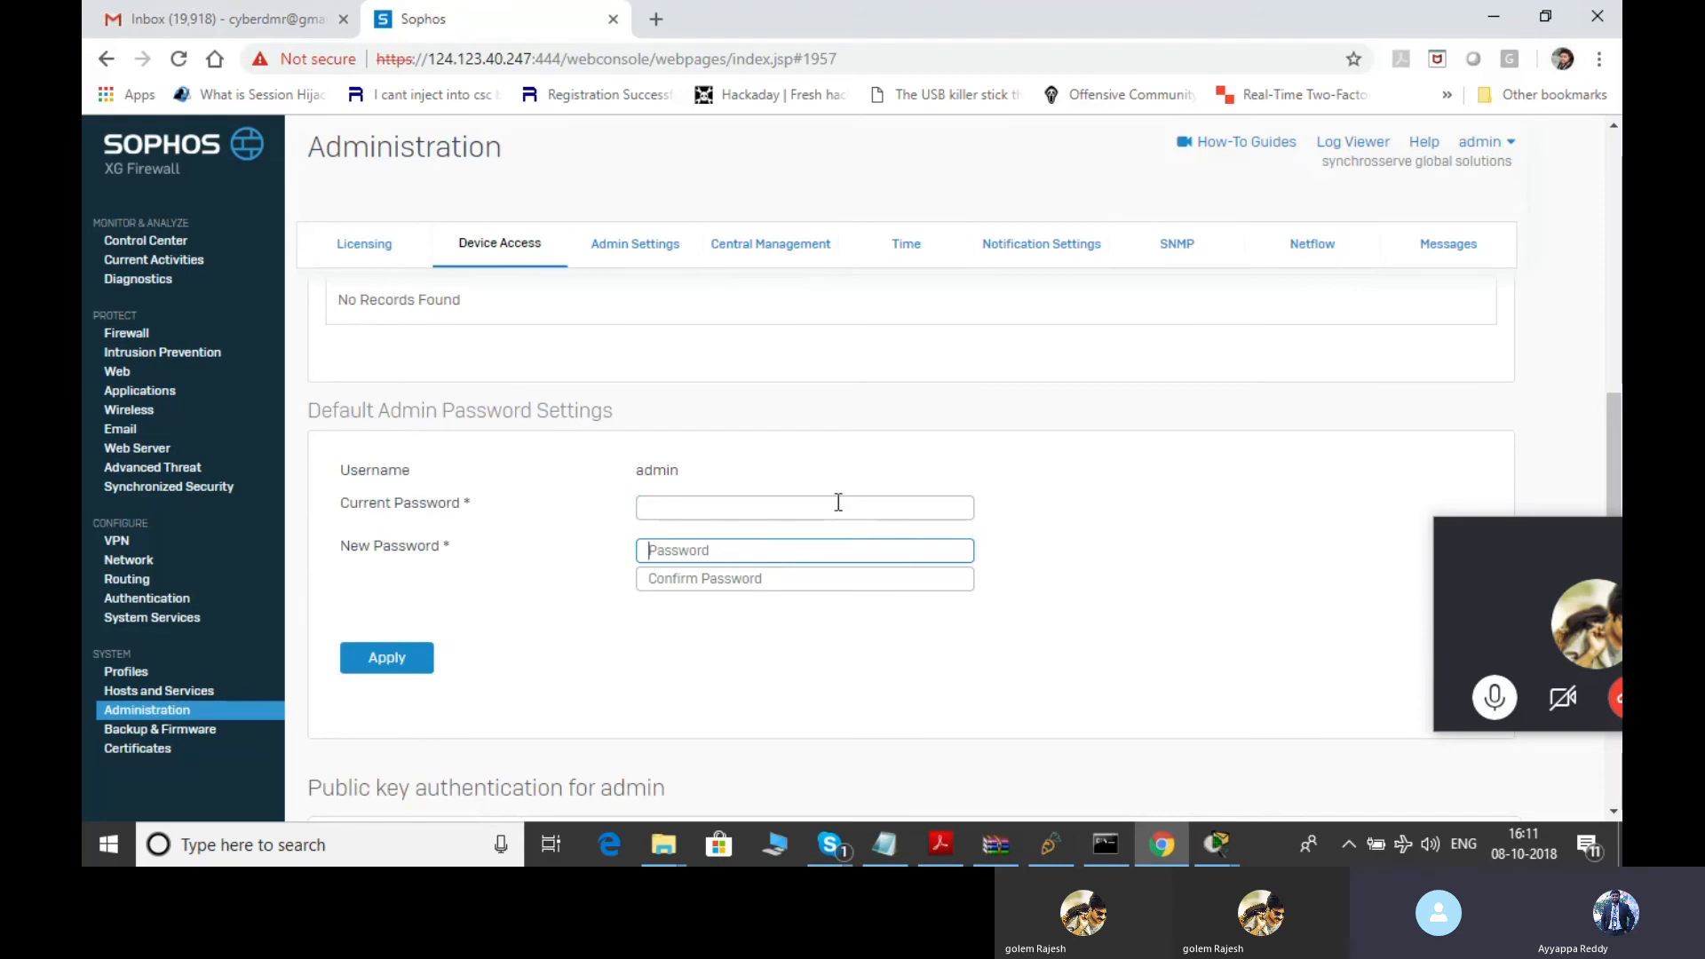
pyautogui.click(660, 545)
pyautogui.click(663, 499)
pyautogui.click(652, 550)
# Demonstrate public key authentication for admin by switching it on, pointing out the authorized keys, and switching it off without applying.
pyautogui.scroll(-4, 1602, 445)
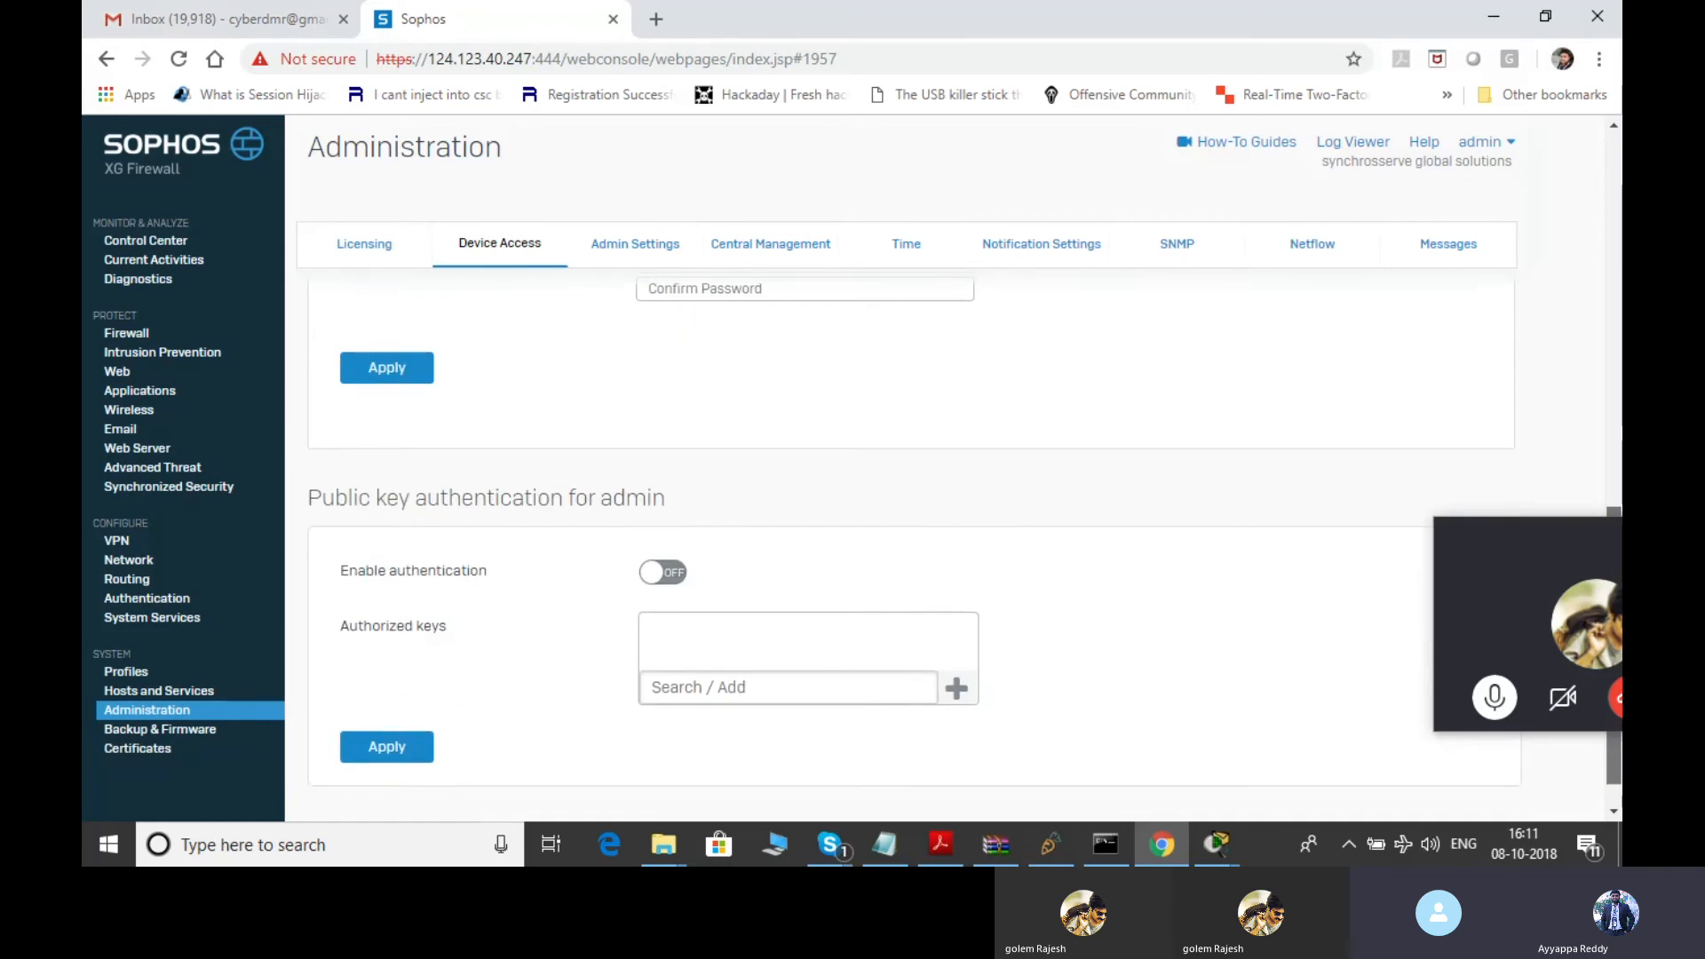
pyautogui.click(665, 530)
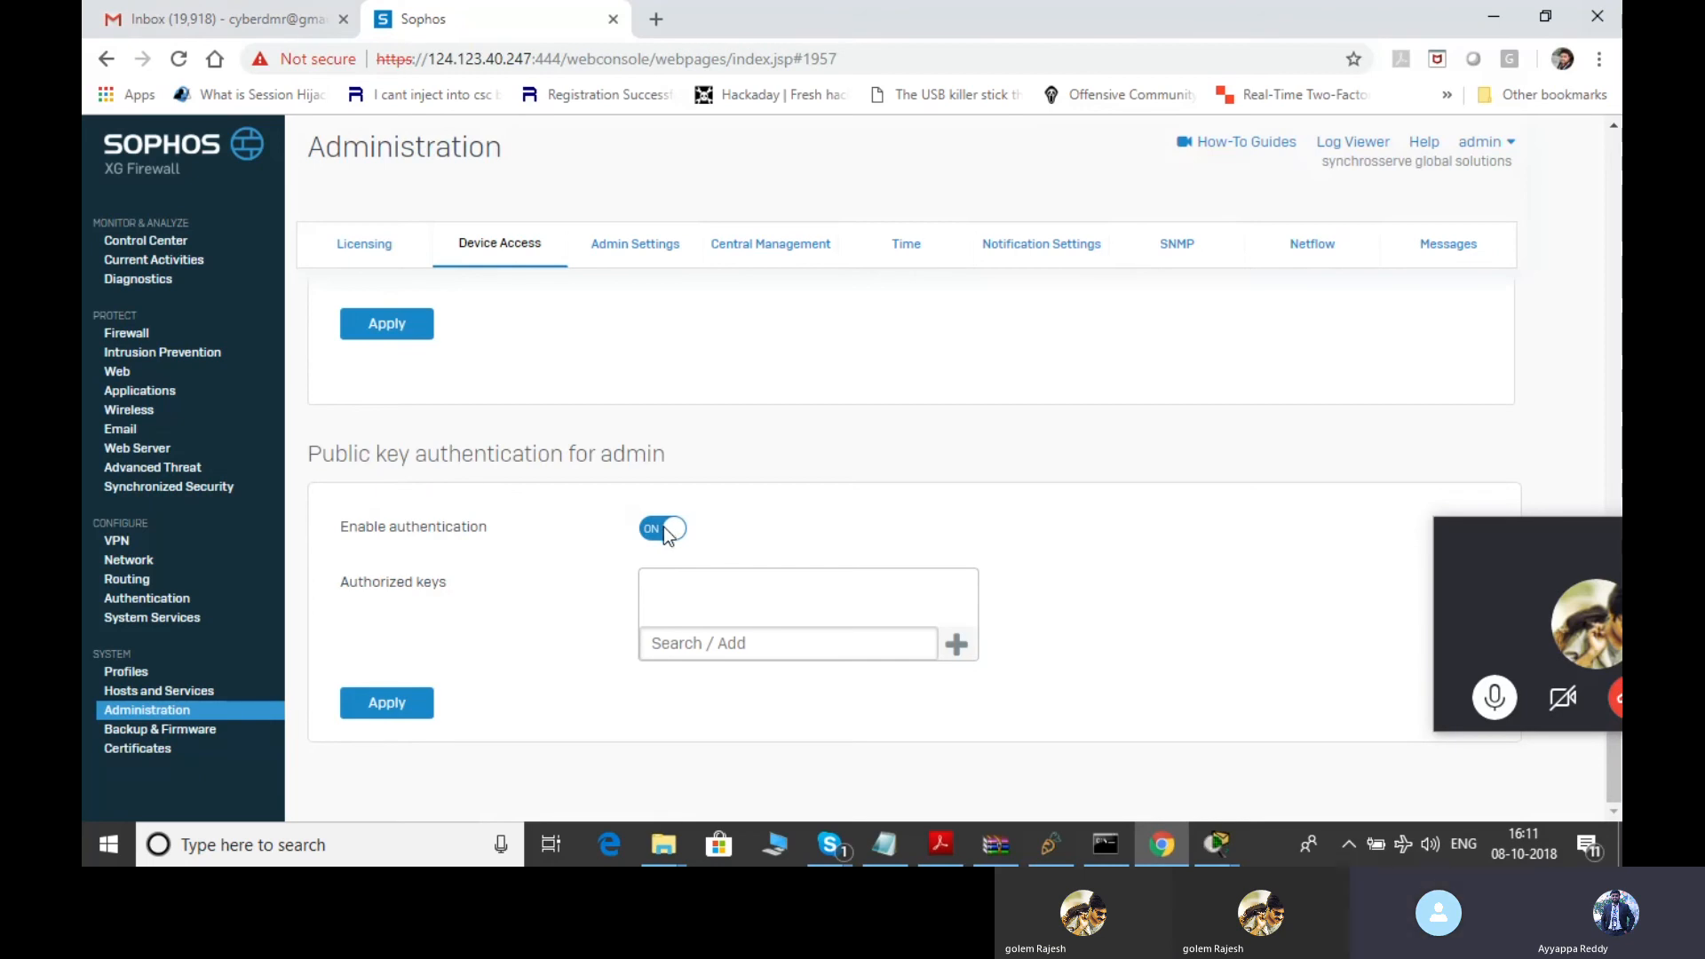
pyautogui.click(708, 641)
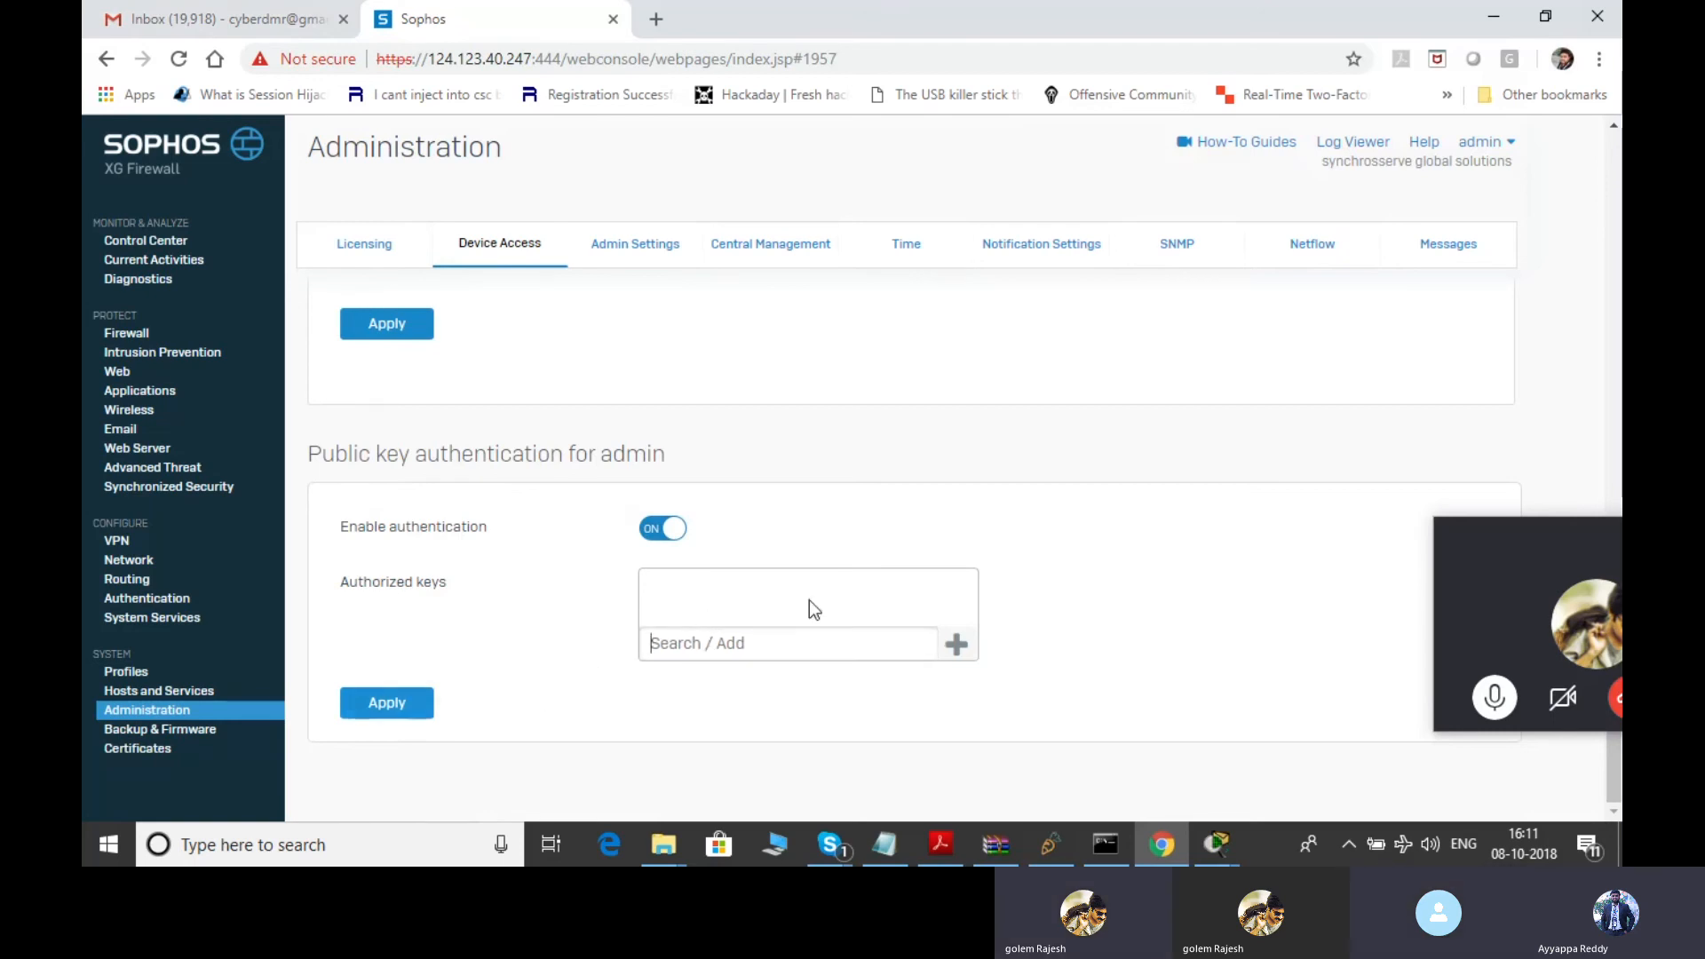
pyautogui.click(646, 531)
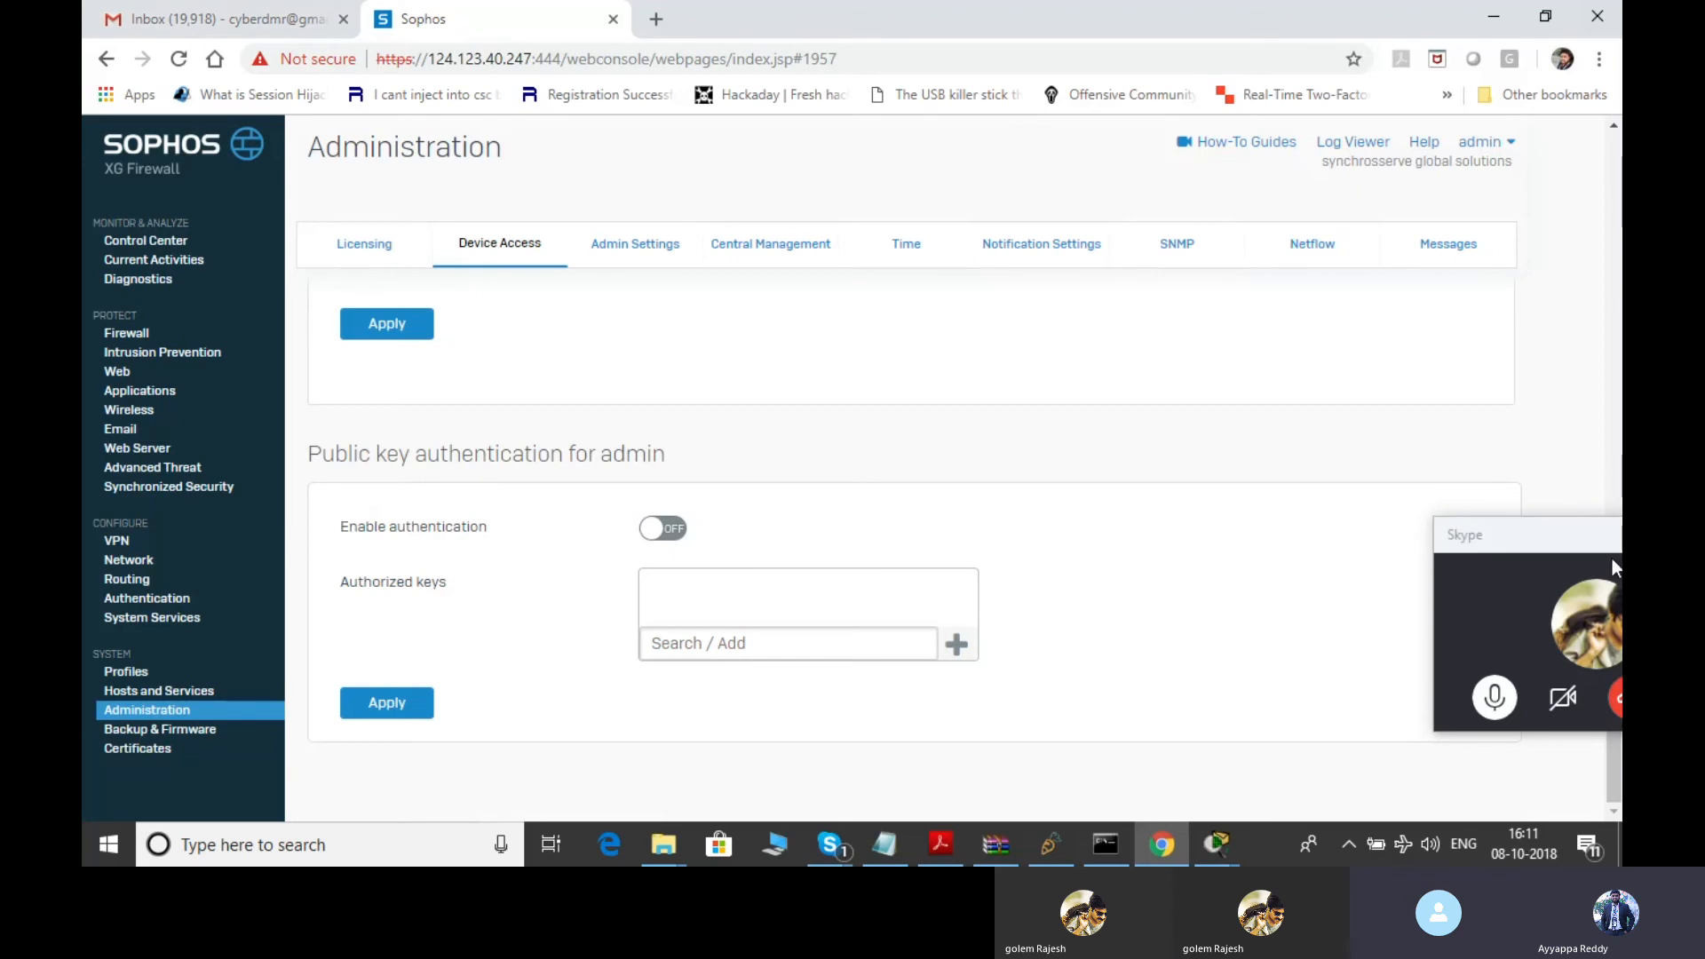
# Open the Admin Settings and move the Skype call window clear of the settings.
pyautogui.moveTo(1607, 545); pyautogui.dragTo(1261, 563)
pyautogui.moveTo(1612, 616); pyautogui.dragTo(1612, 308)
pyautogui.scroll(2, 868, 244)
pyautogui.click(647, 254)
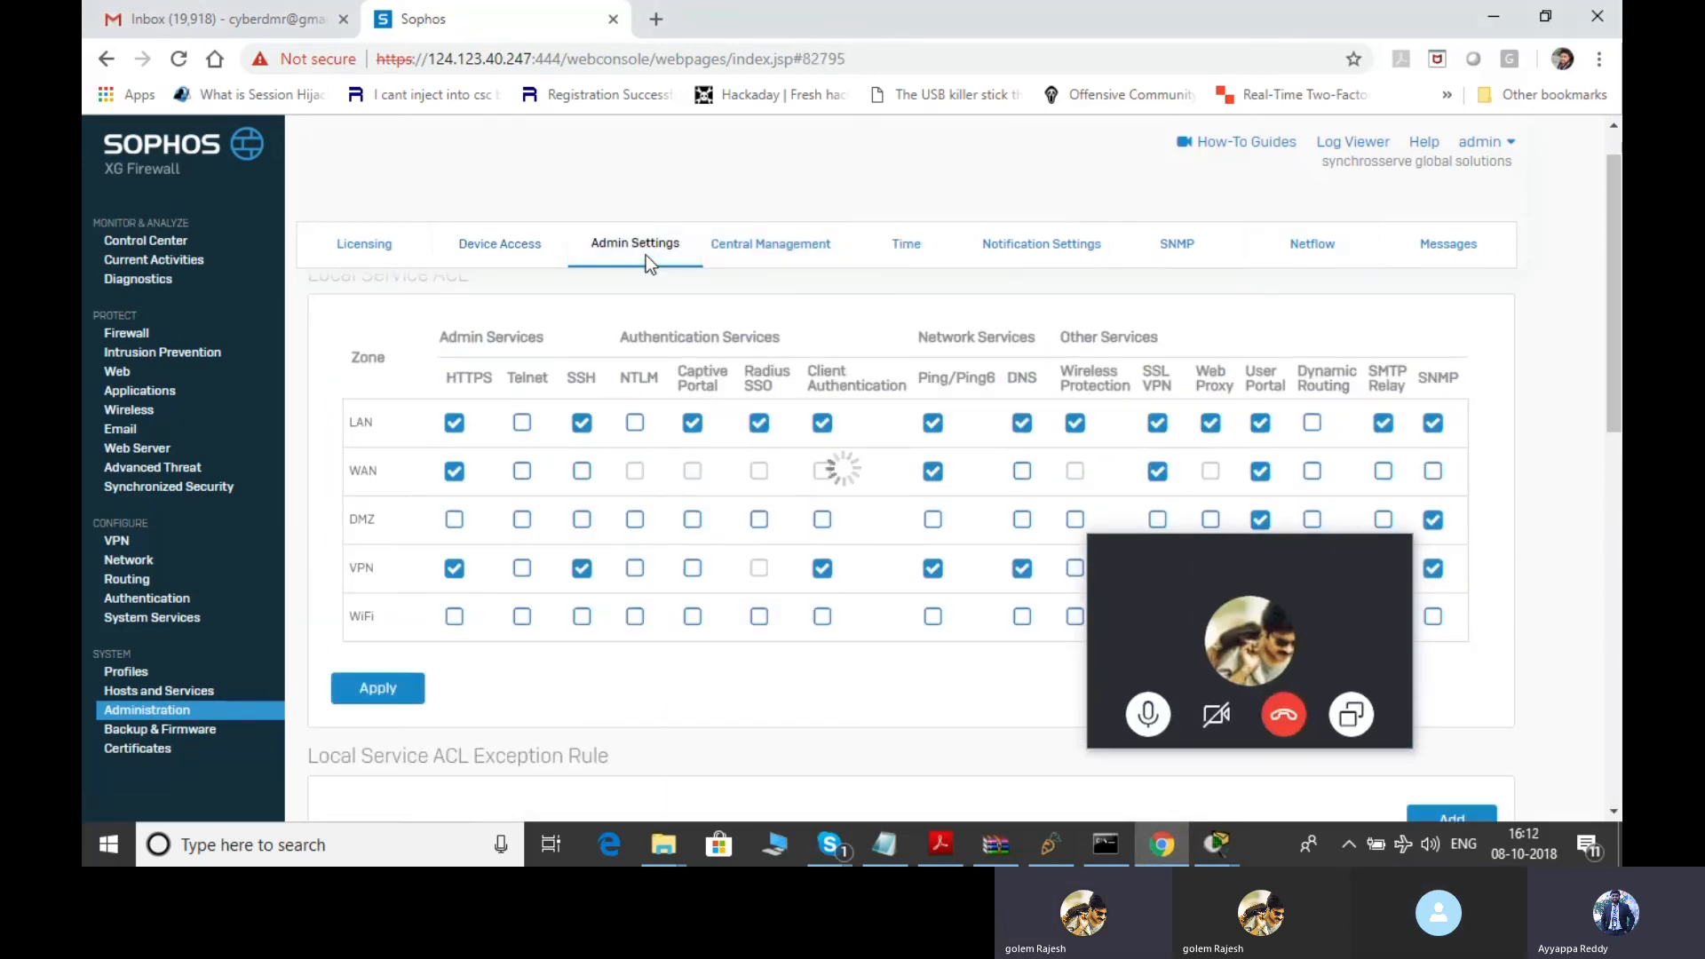
pyautogui.moveTo(1236, 551); pyautogui.dragTo(1456, 577)
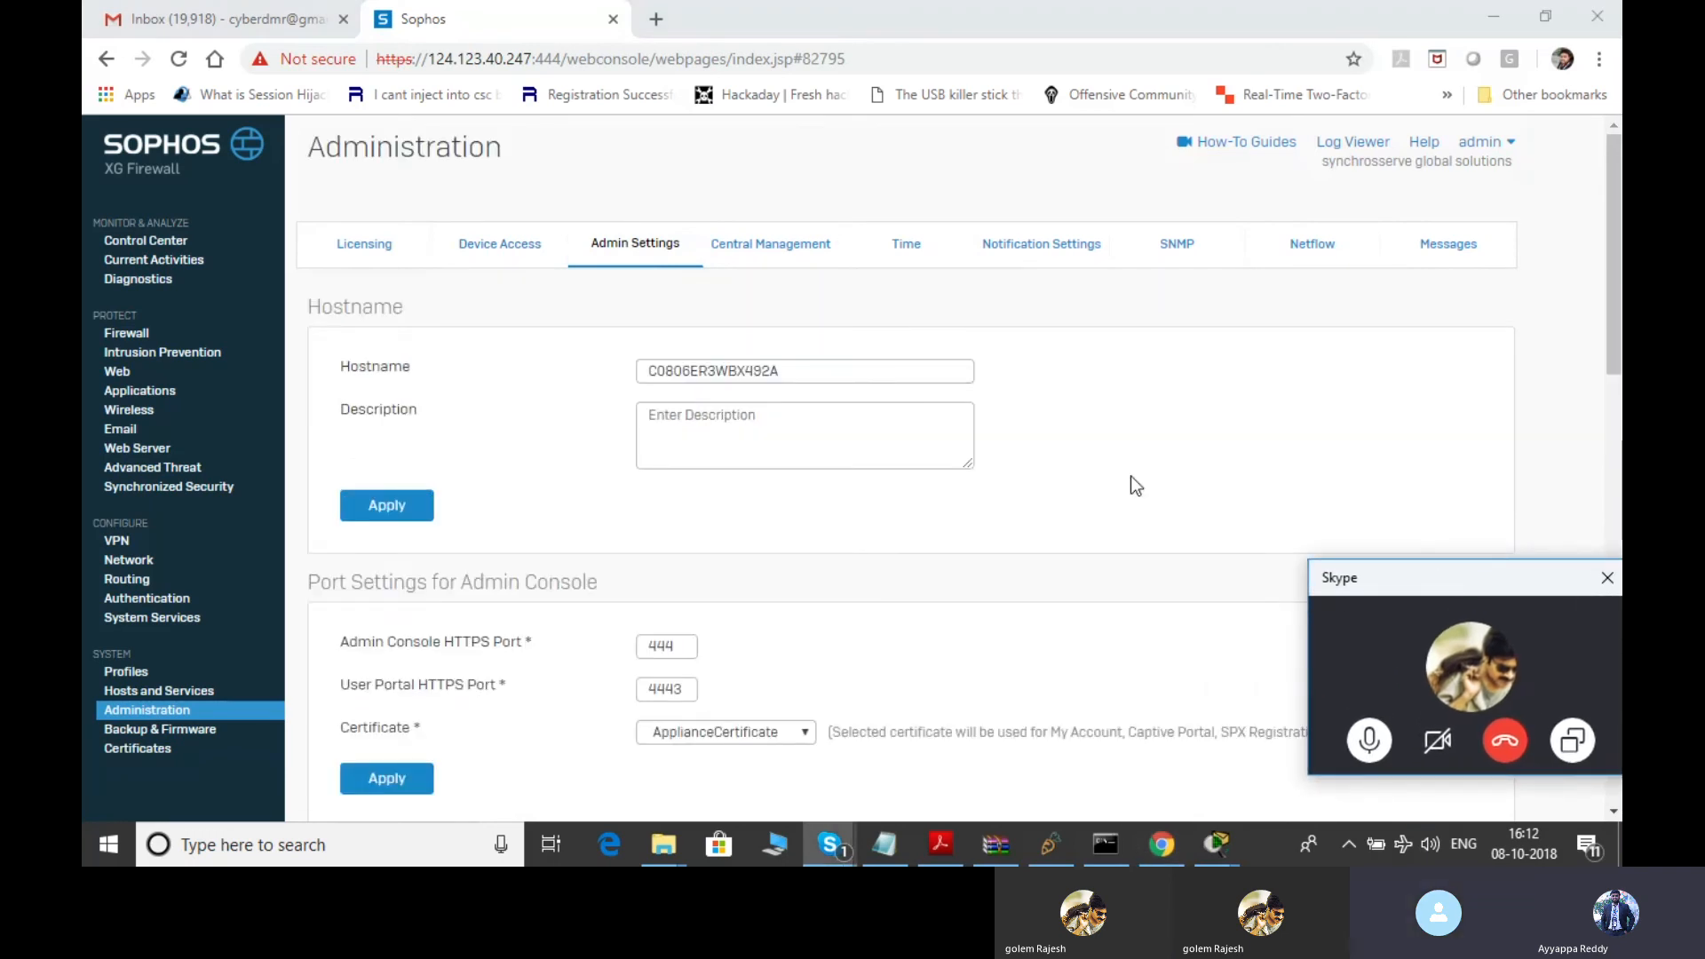
pyautogui.click(824, 365)
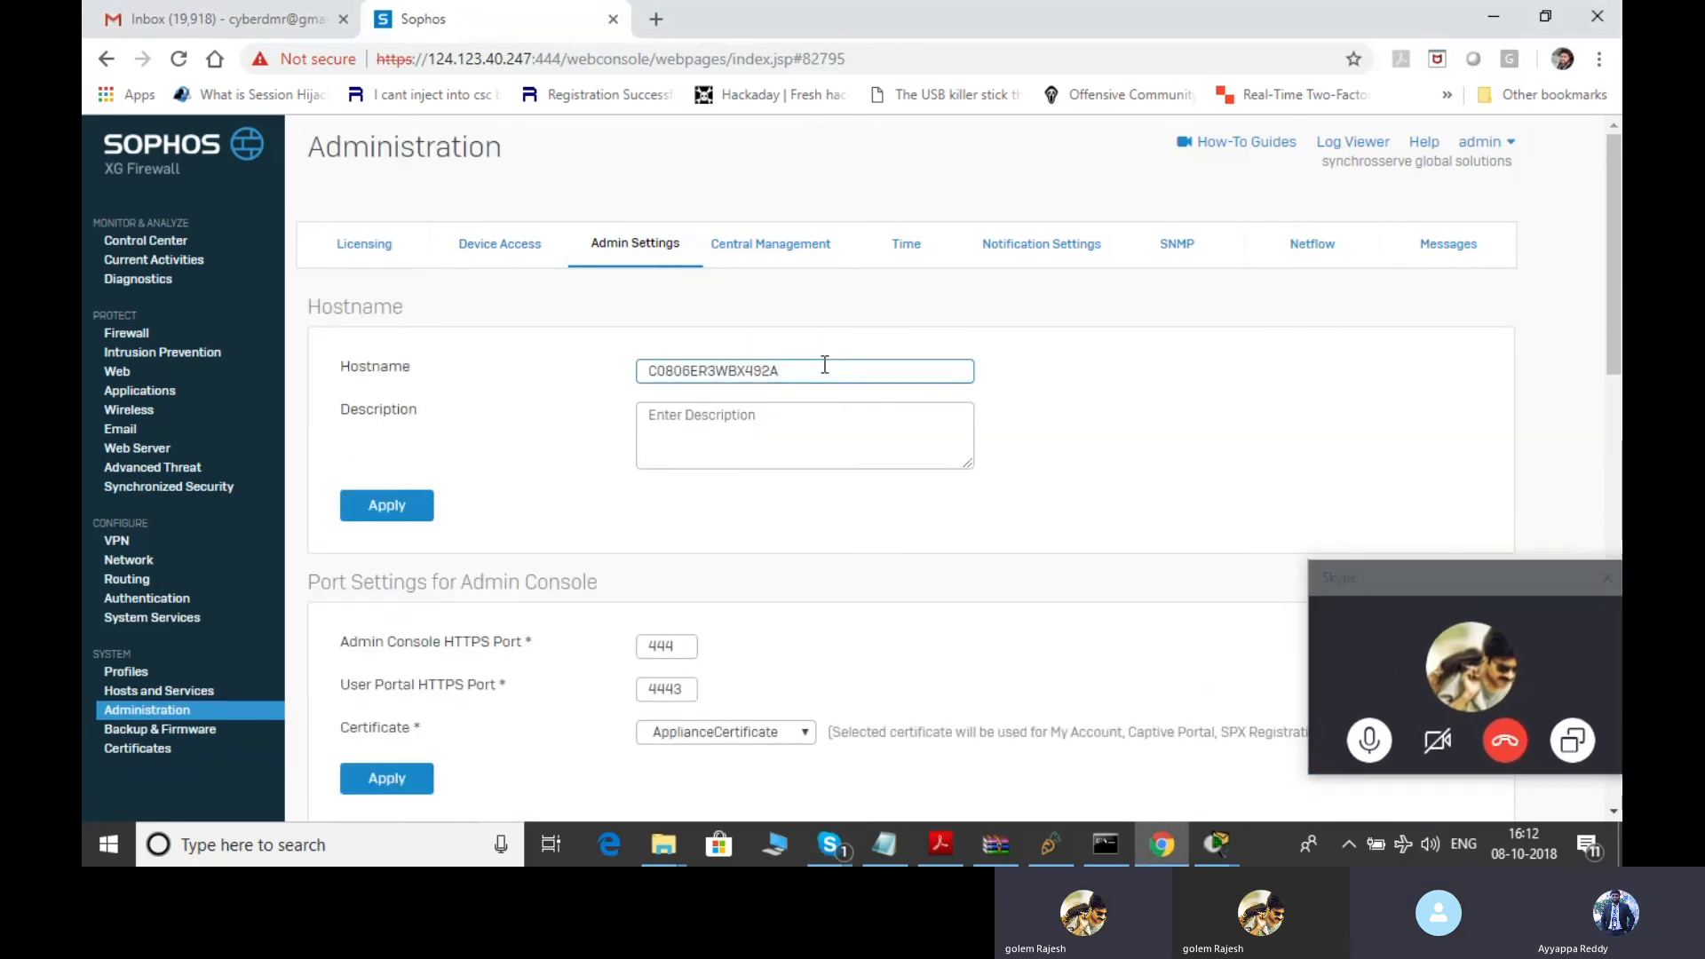
pyautogui.hotkey('ctrl', 'a')
pyautogui.press('BackSpace')
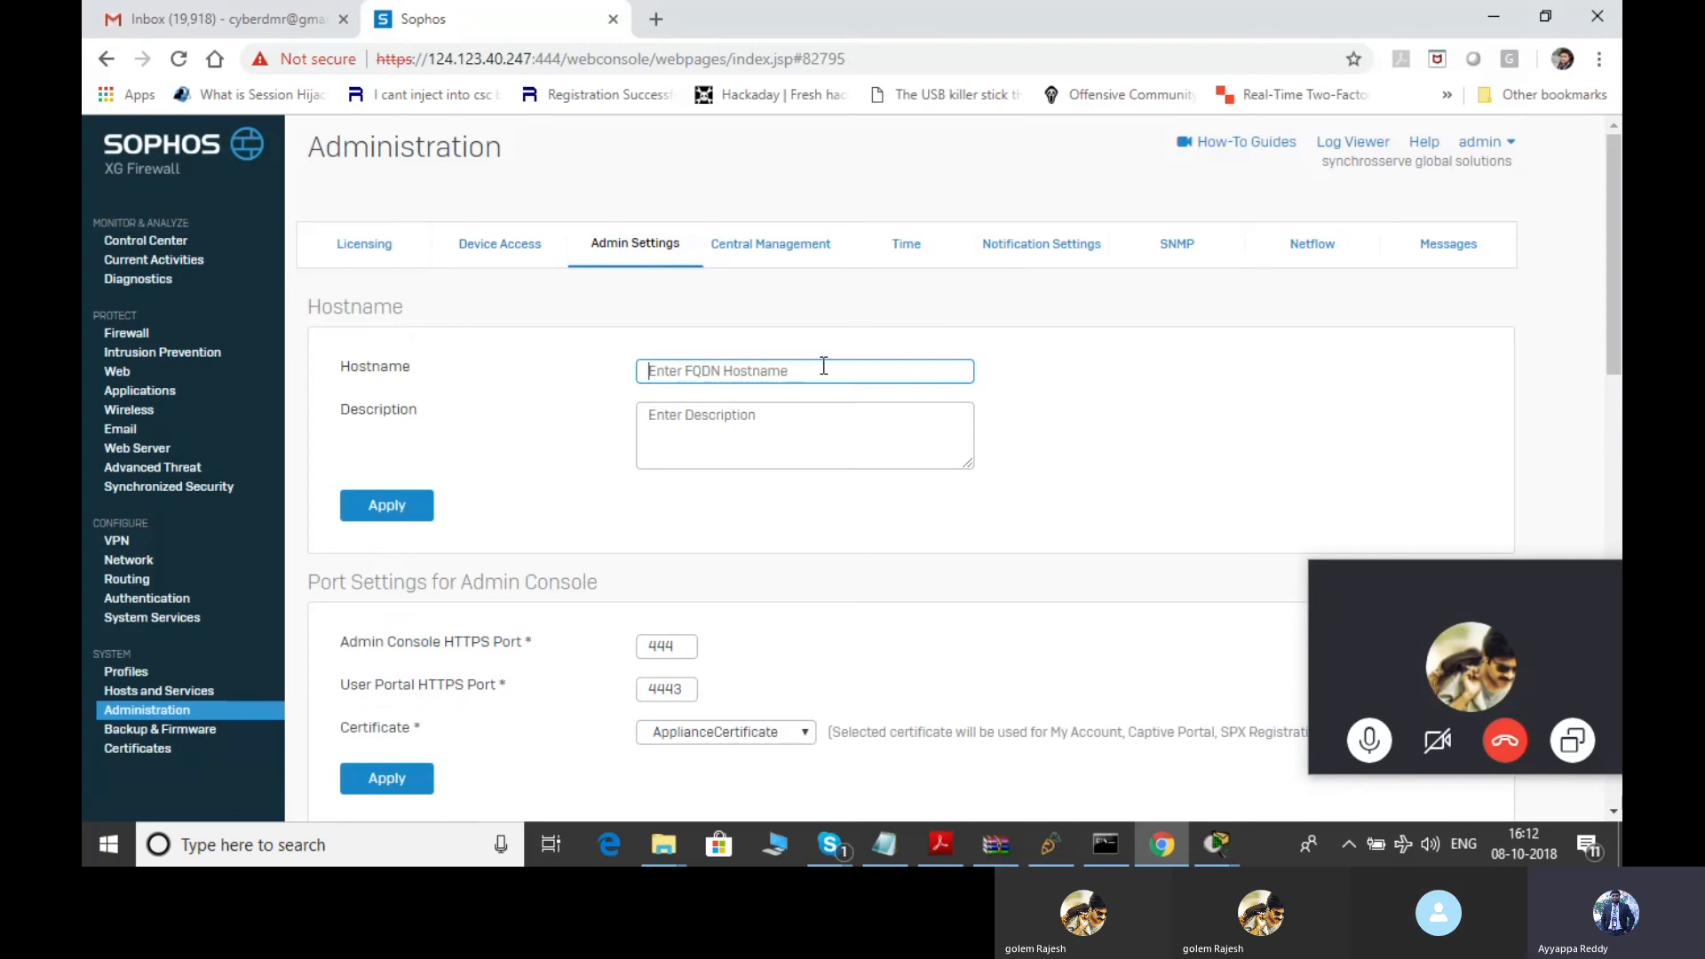
pyautogui.write('www.syn')
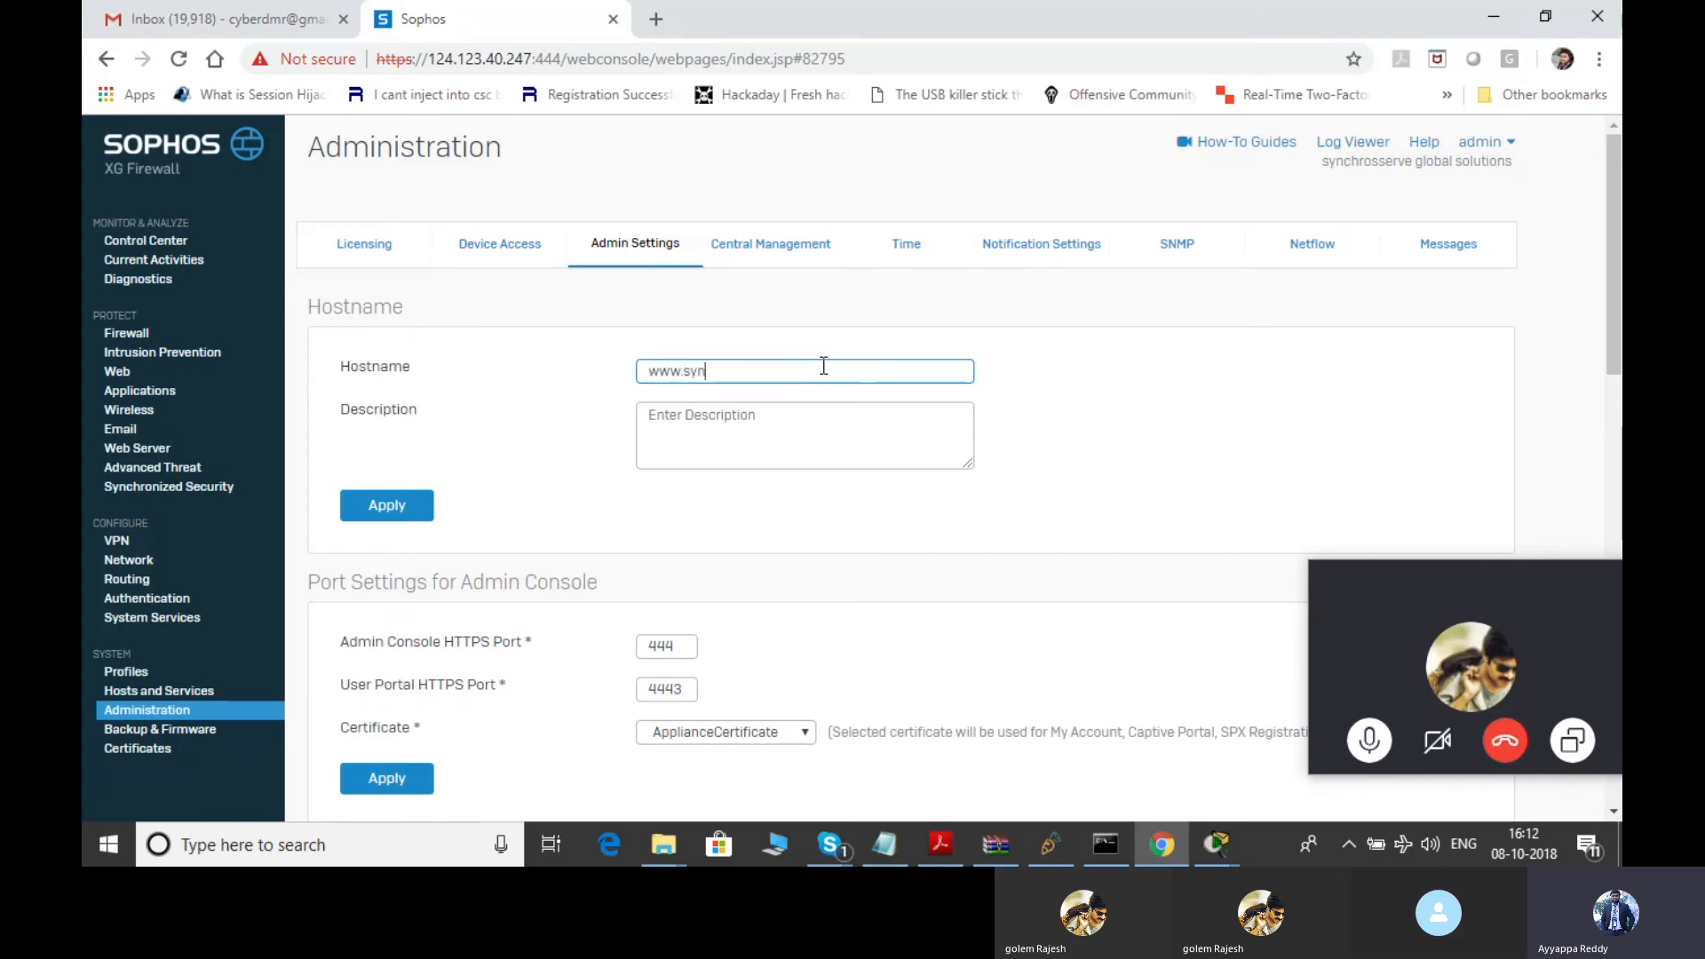
pyautogui.write('chroserve.co.in')
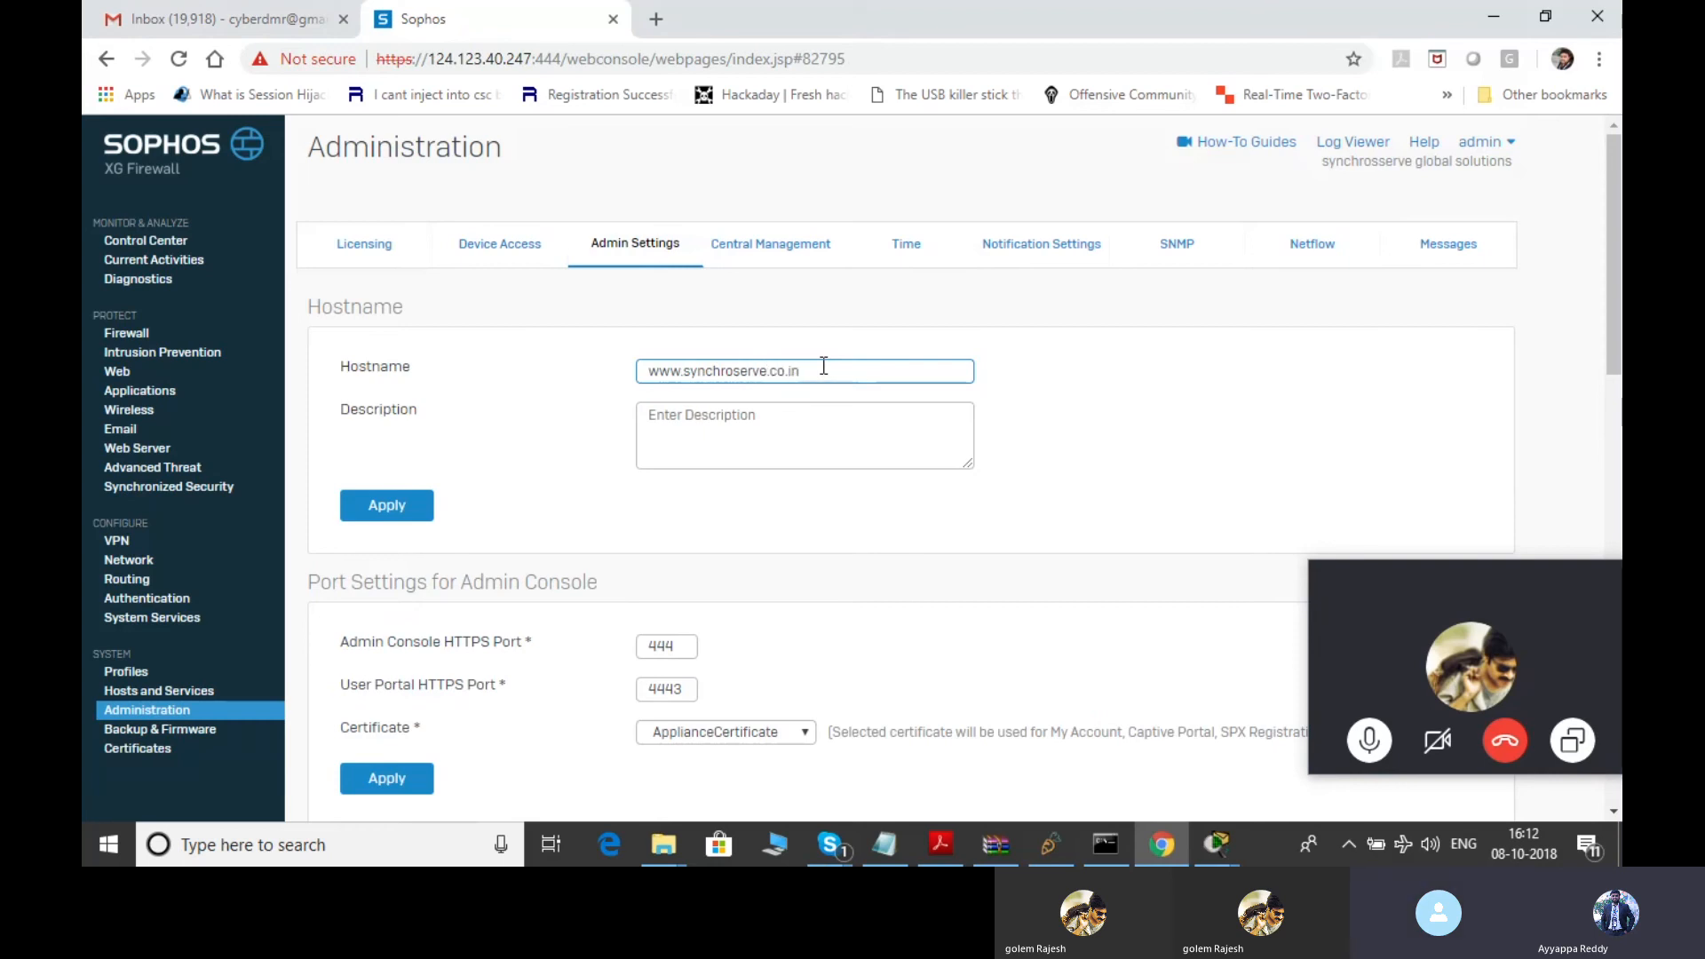
# Enter "This is my company firewall" as the hostname description.
pyautogui.press('Tab')
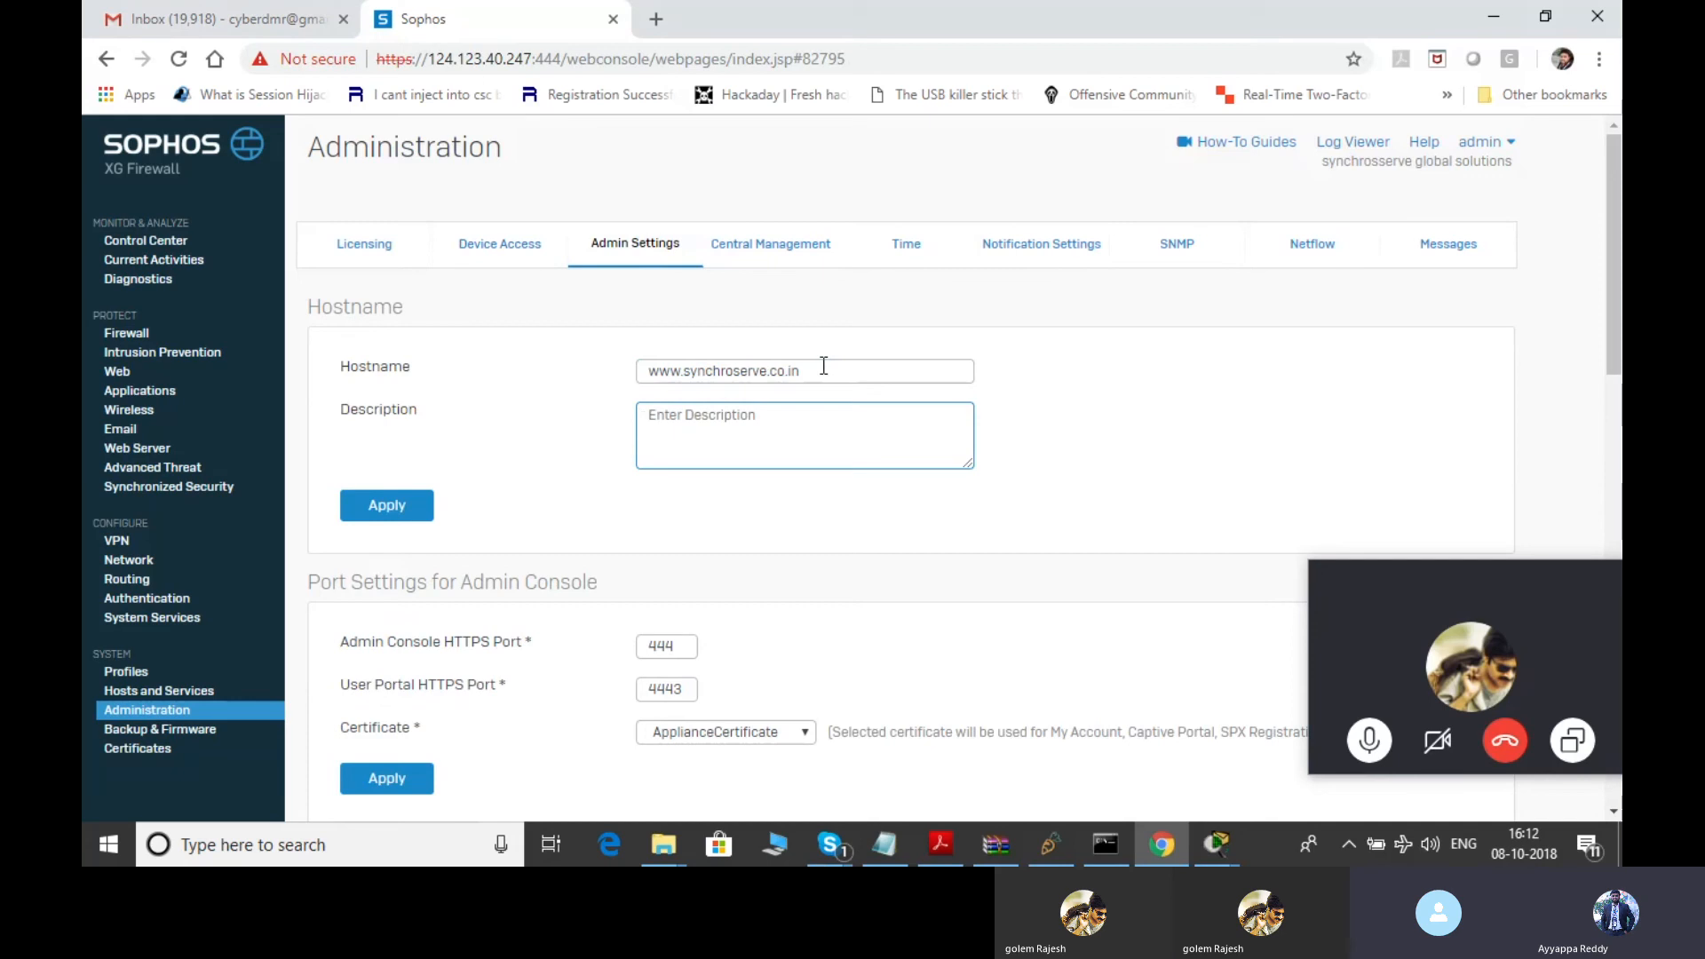
pyautogui.write('his is')
pyautogui.press('BackSpace')
pyautogui.press('BackSpace')
pyautogui.press('BackSpace')
pyautogui.press('BackSpace')
pyautogui.press('BackSpace')
pyautogui.press('BackSpace')
pyautogui.press('capslock')
pyautogui.write('T')
pyautogui.press('capslock')
pyautogui.write('his is my comp')
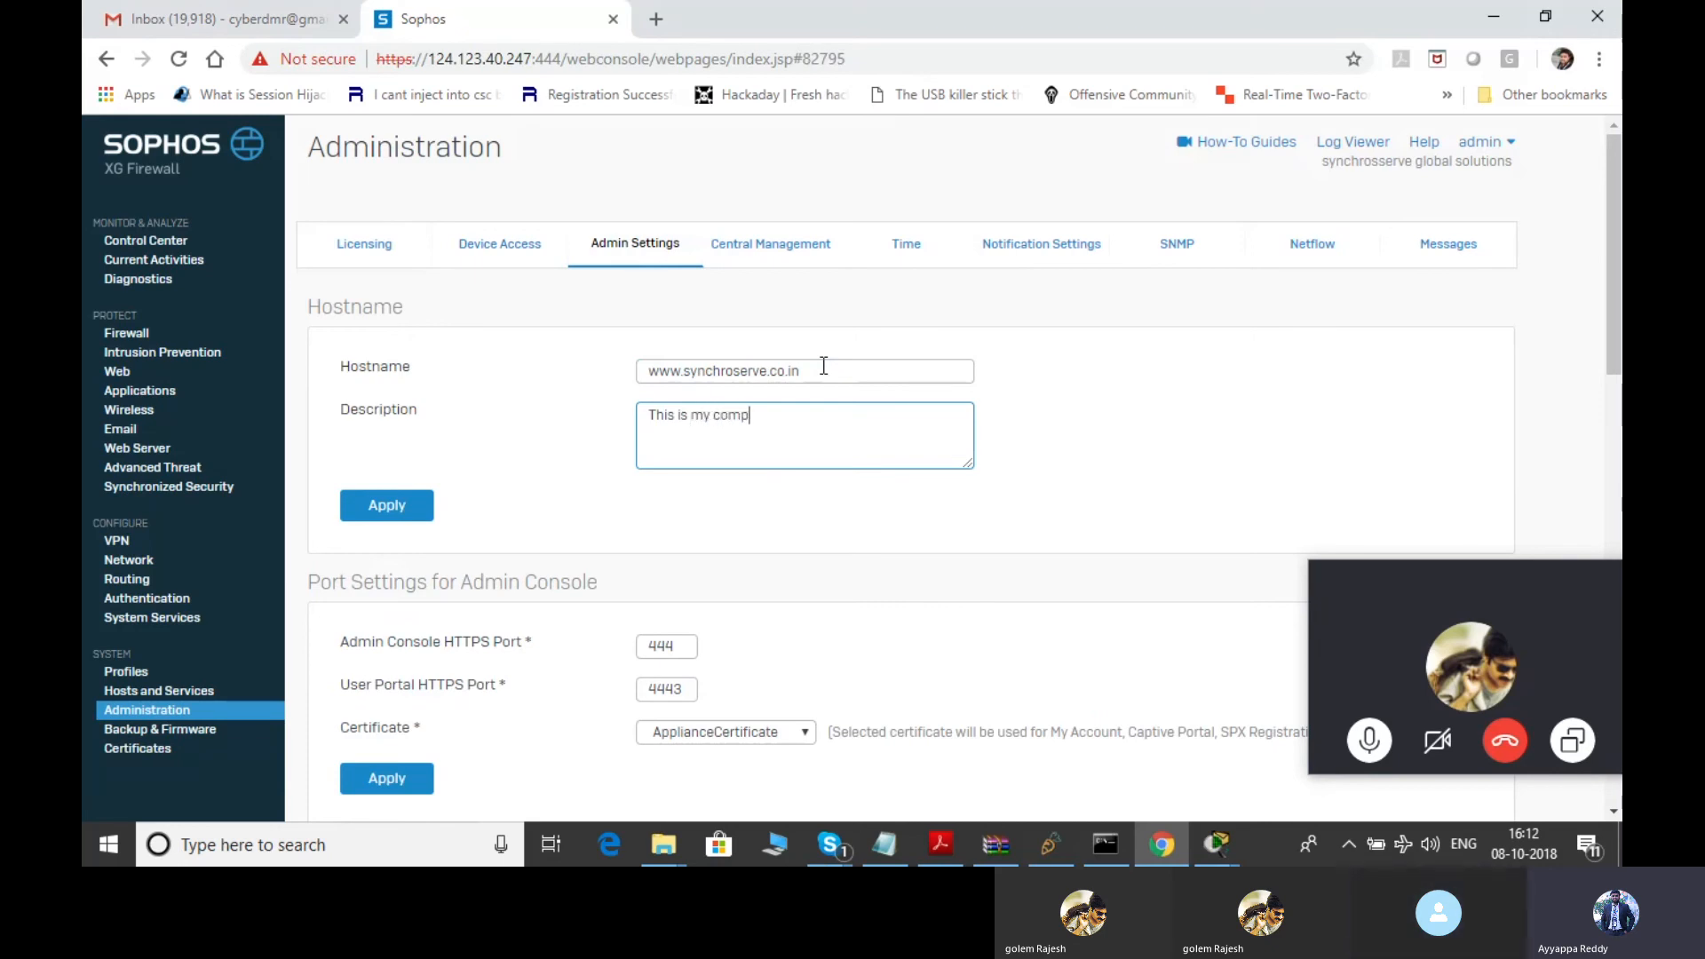
pyautogui.write('any firewall')
# Point out the Admin Console HTTPS port setting and highlight the matching port 444 in the browser's address.
pyautogui.scroll(-3, 965, 513)
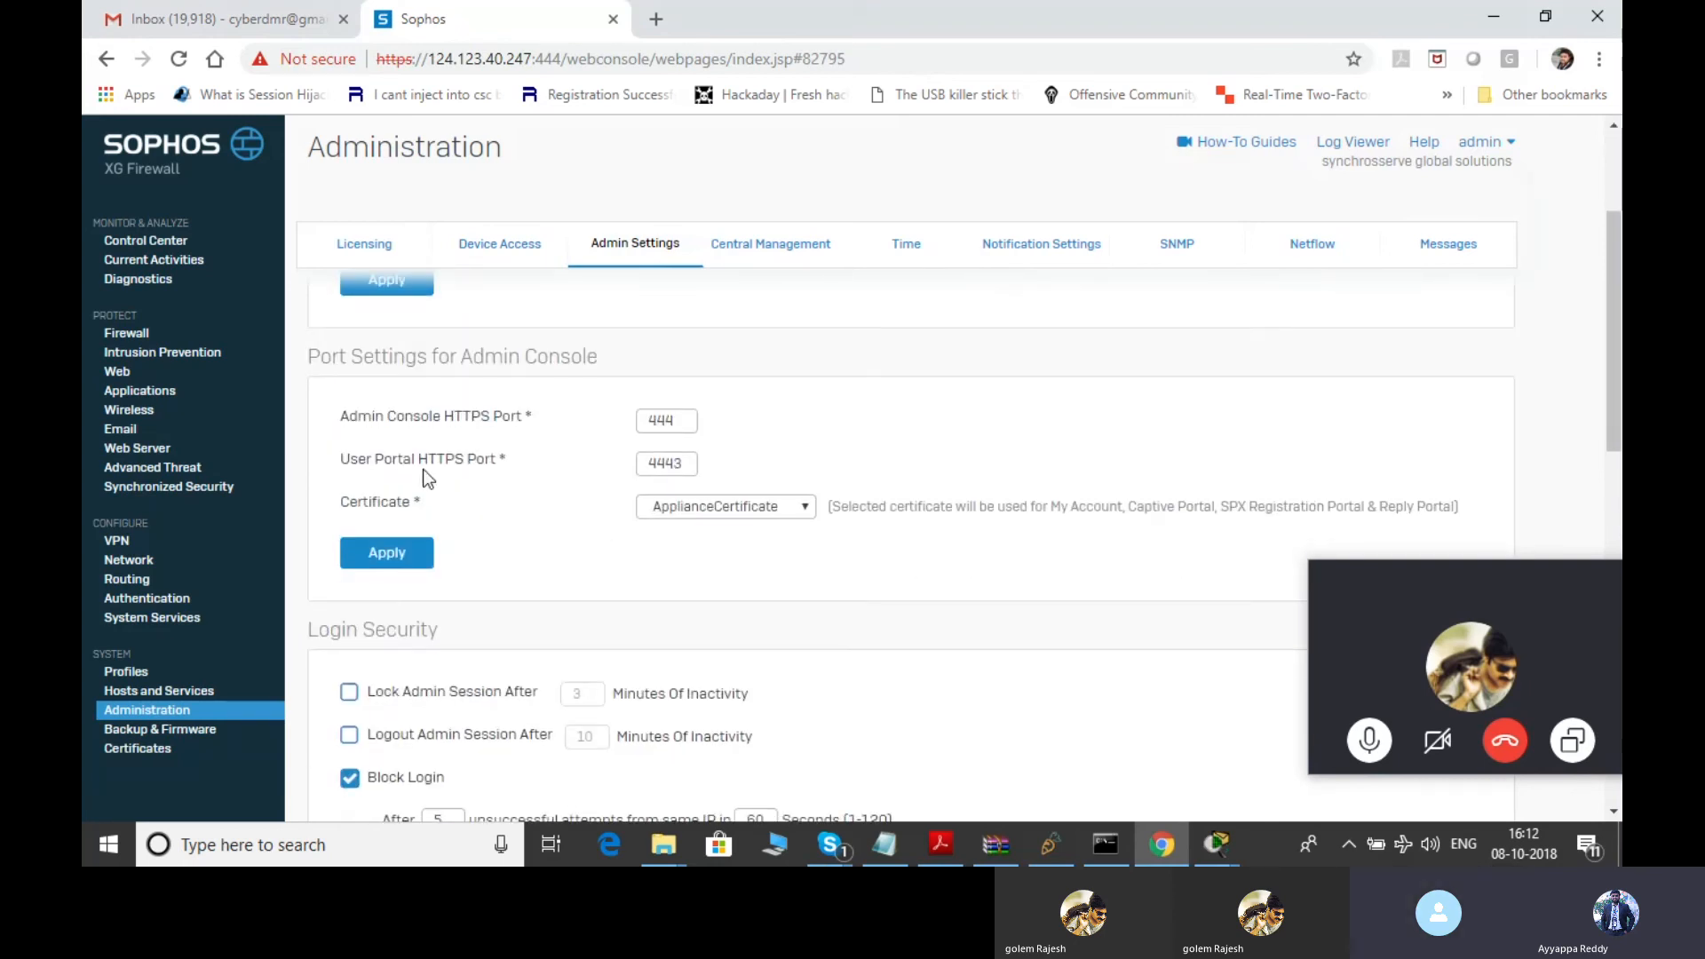
pyautogui.click(688, 424)
pyautogui.moveTo(666, 421); pyautogui.dragTo(644, 421)
pyautogui.doubleClick(677, 421)
pyautogui.click(581, 199)
pyautogui.moveTo(539, 59); pyautogui.dragTo(564, 59)
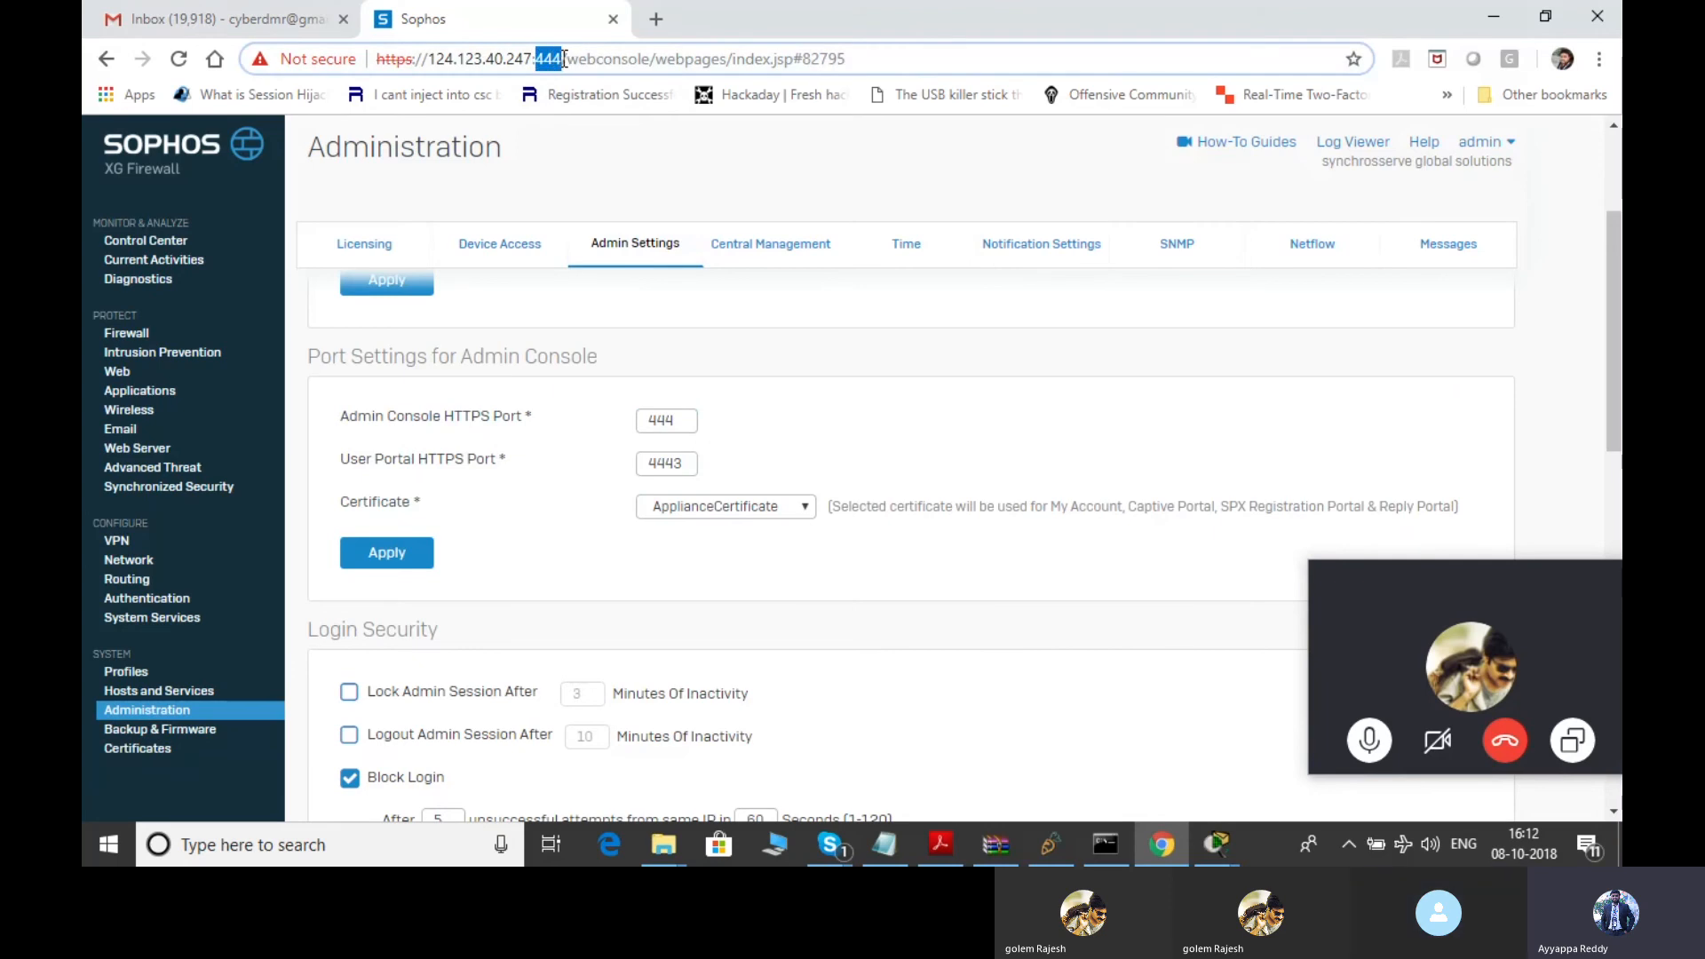
# Highlight the Admin Console HTTPS port value in the port settings to point it out.
pyautogui.click(759, 469)
pyautogui.moveTo(681, 421); pyautogui.dragTo(653, 425)
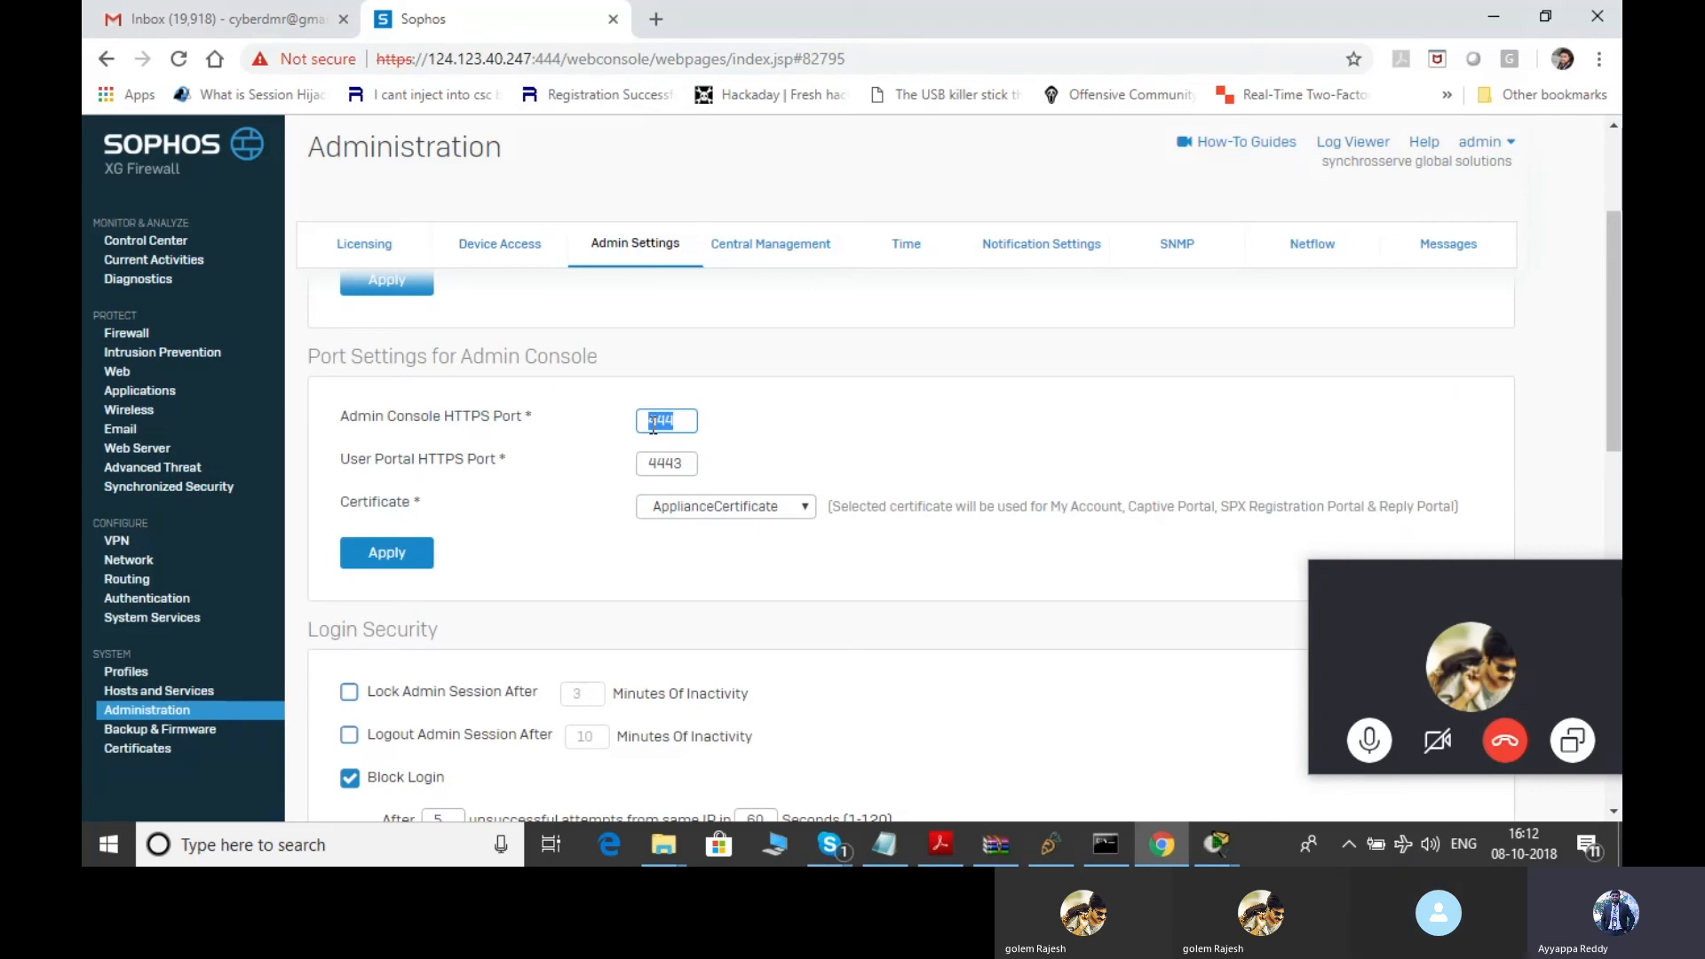
pyautogui.click(732, 441)
pyautogui.click(687, 420)
pyautogui.moveTo(686, 420); pyautogui.dragTo(643, 421)
pyautogui.click(796, 430)
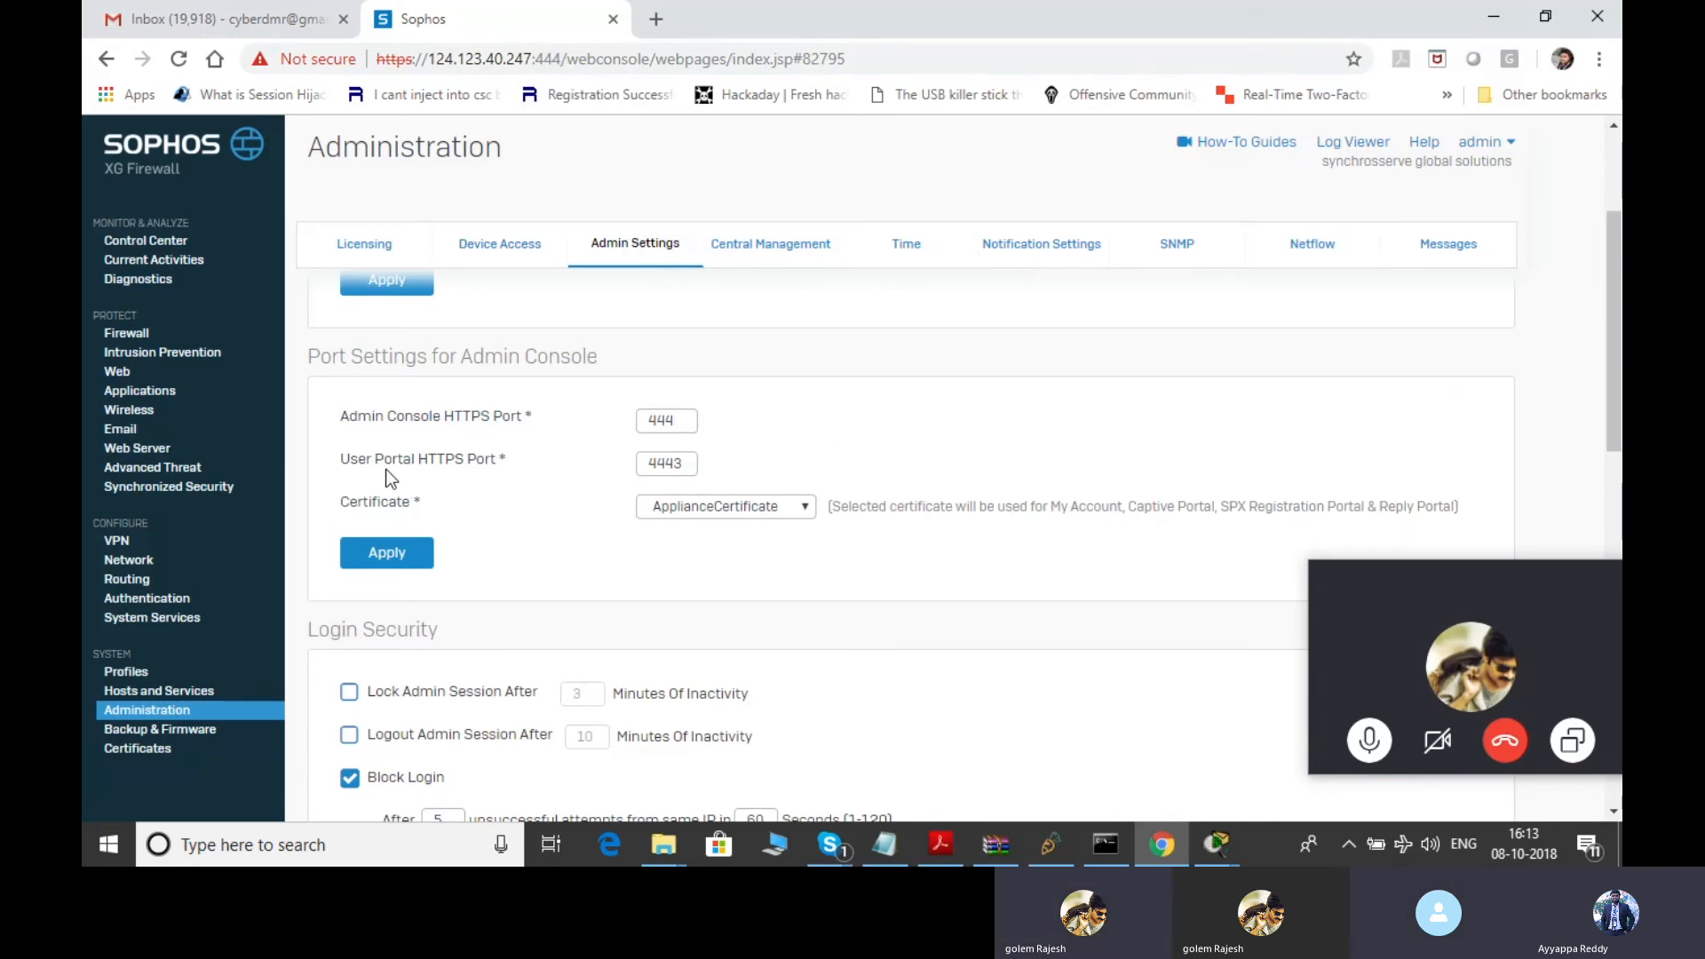
# Highlight the User Portal HTTPS port value below the admin console port to point it out.
pyautogui.click(683, 466)
pyautogui.moveTo(683, 466); pyautogui.dragTo(631, 465)
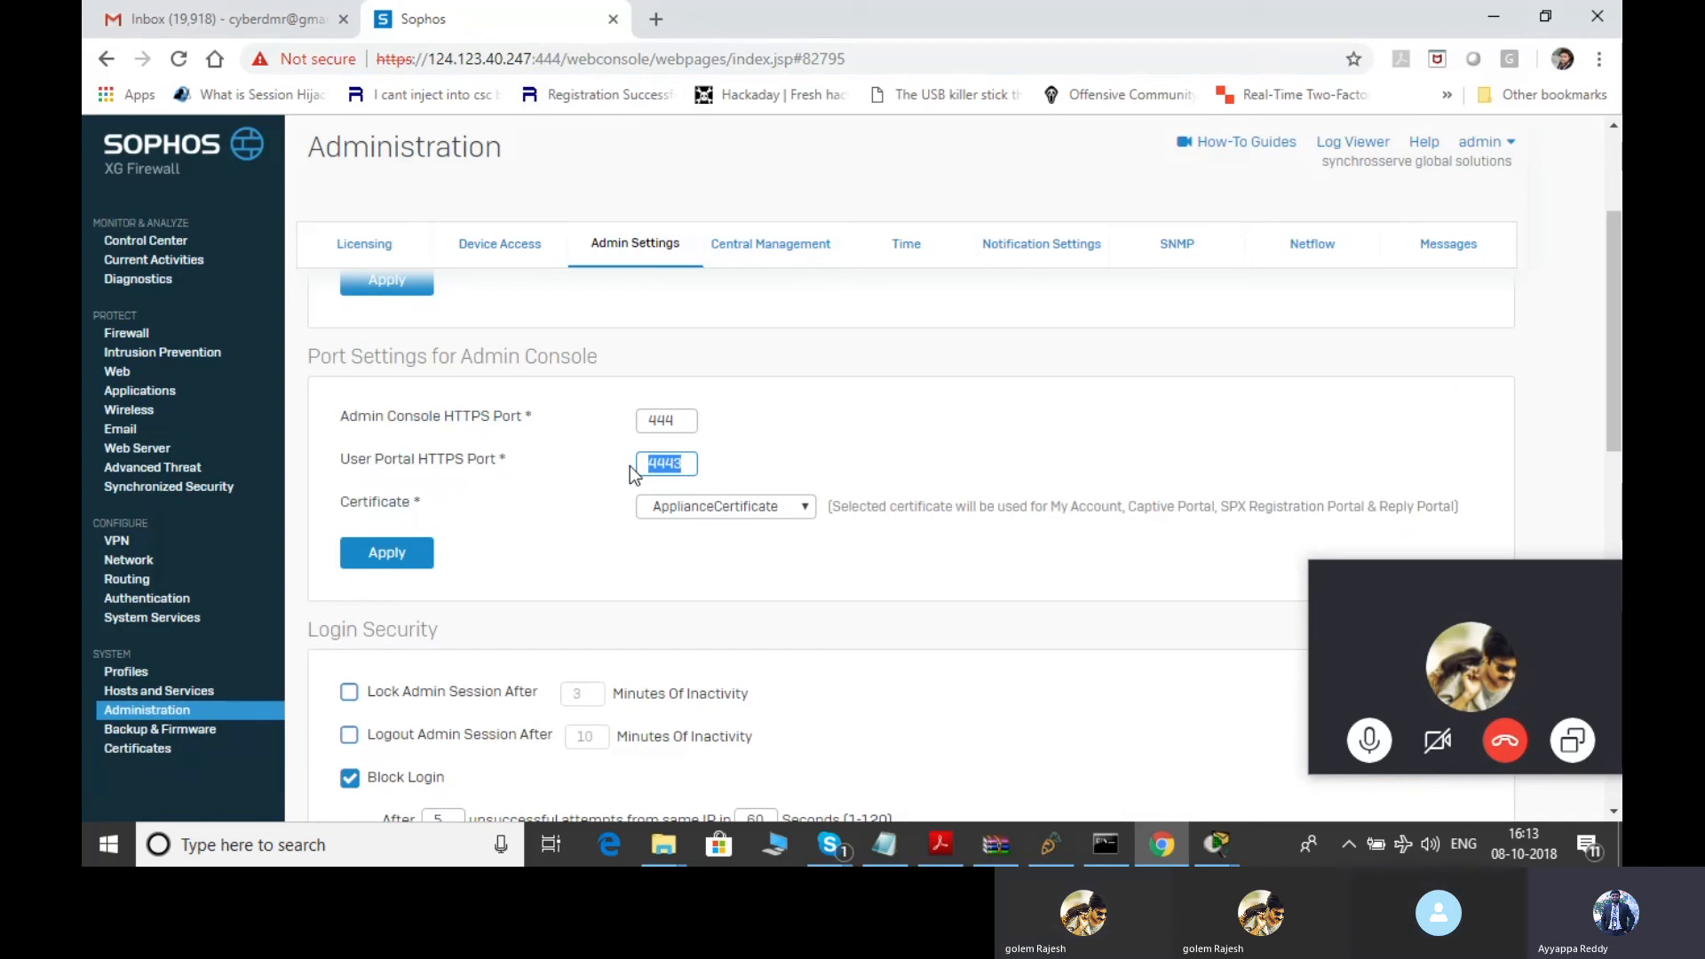
pyautogui.click(897, 438)
# Try the Login Security options for locking and logging out the admin session after inactivity, then switch both off again.
pyautogui.scroll(-3, 977, 373)
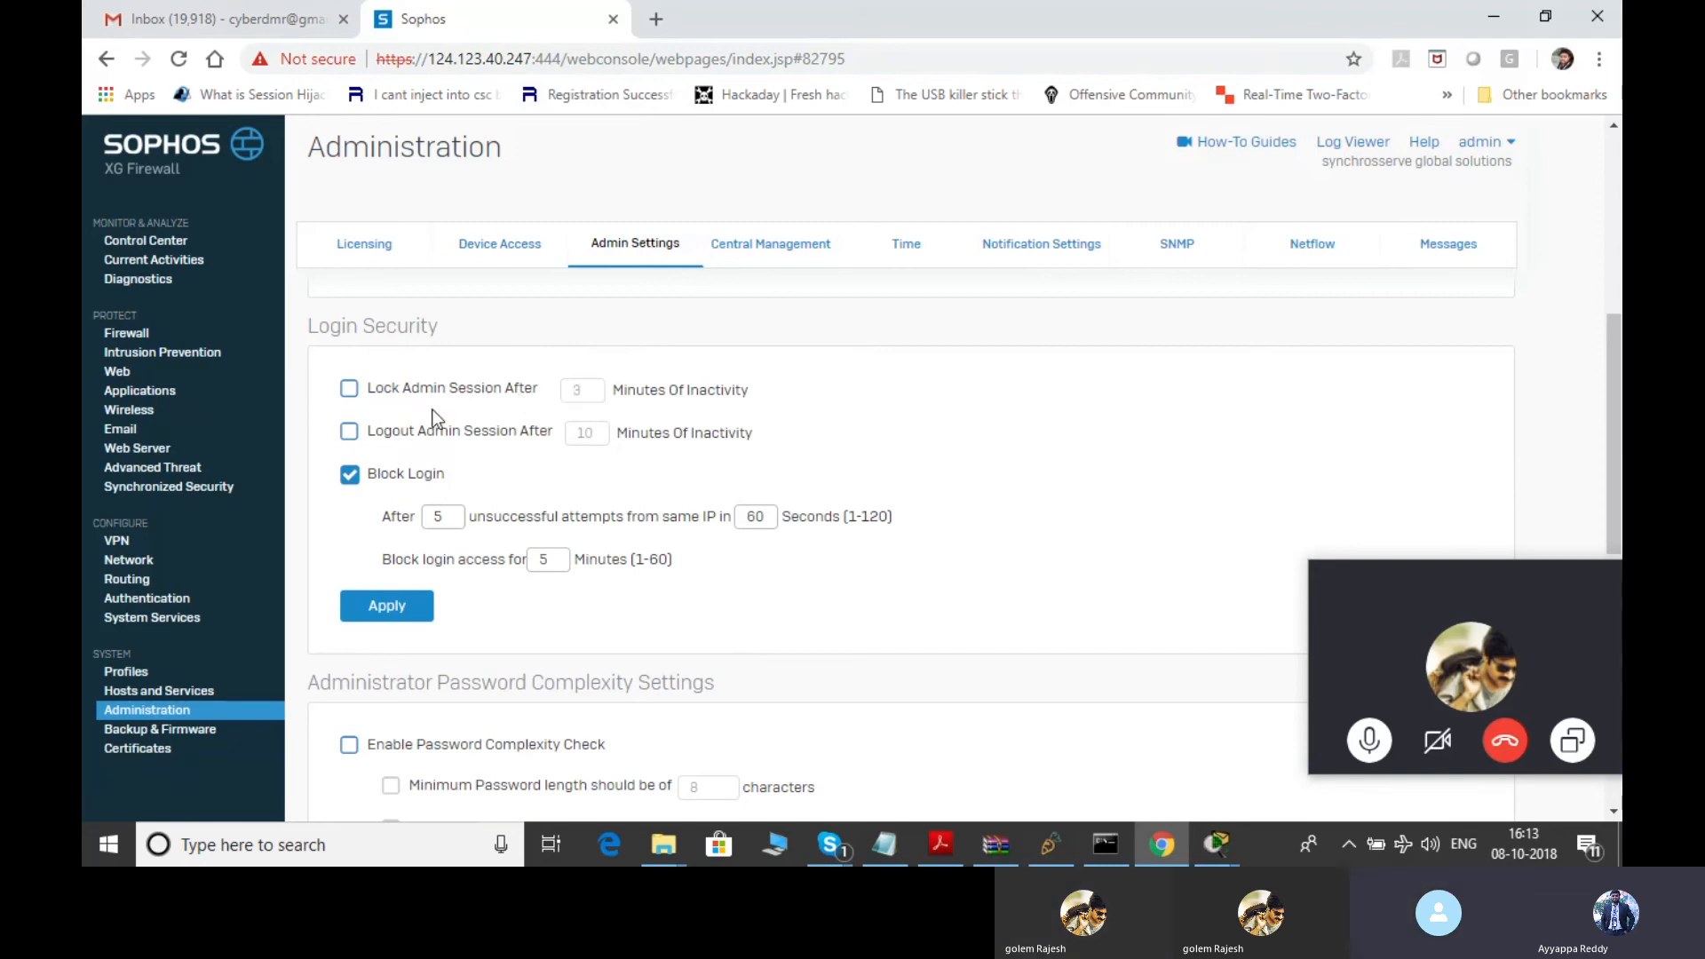
pyautogui.click(349, 396)
pyautogui.click(593, 390)
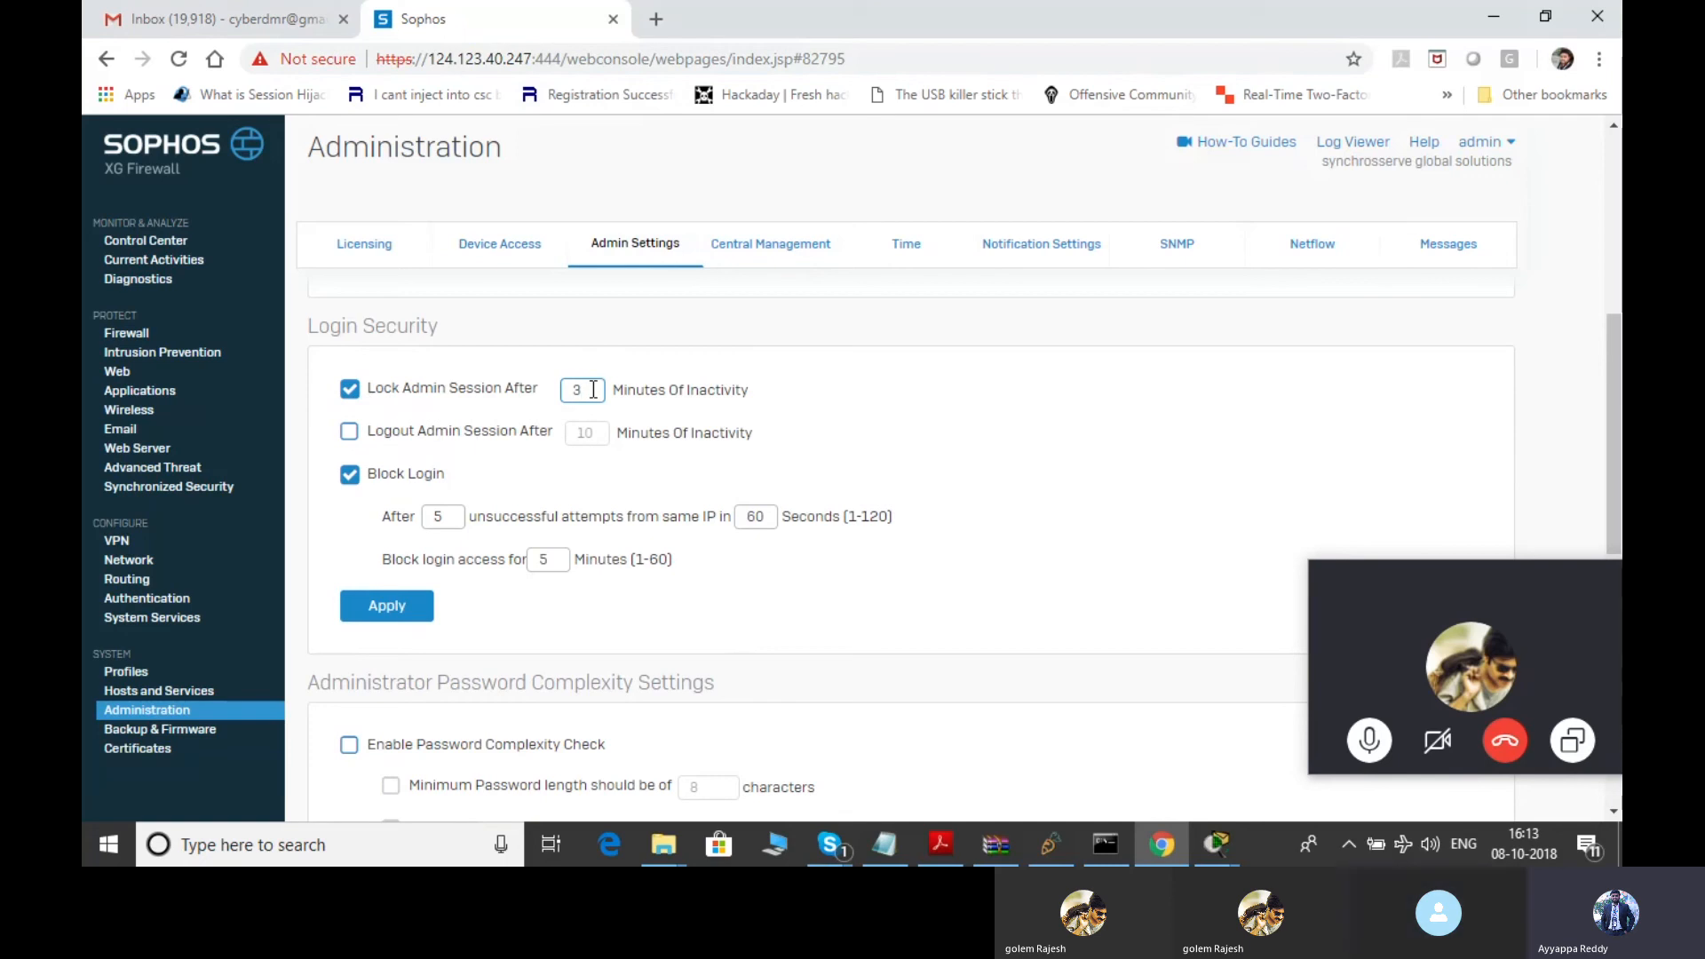
pyautogui.click(349, 389)
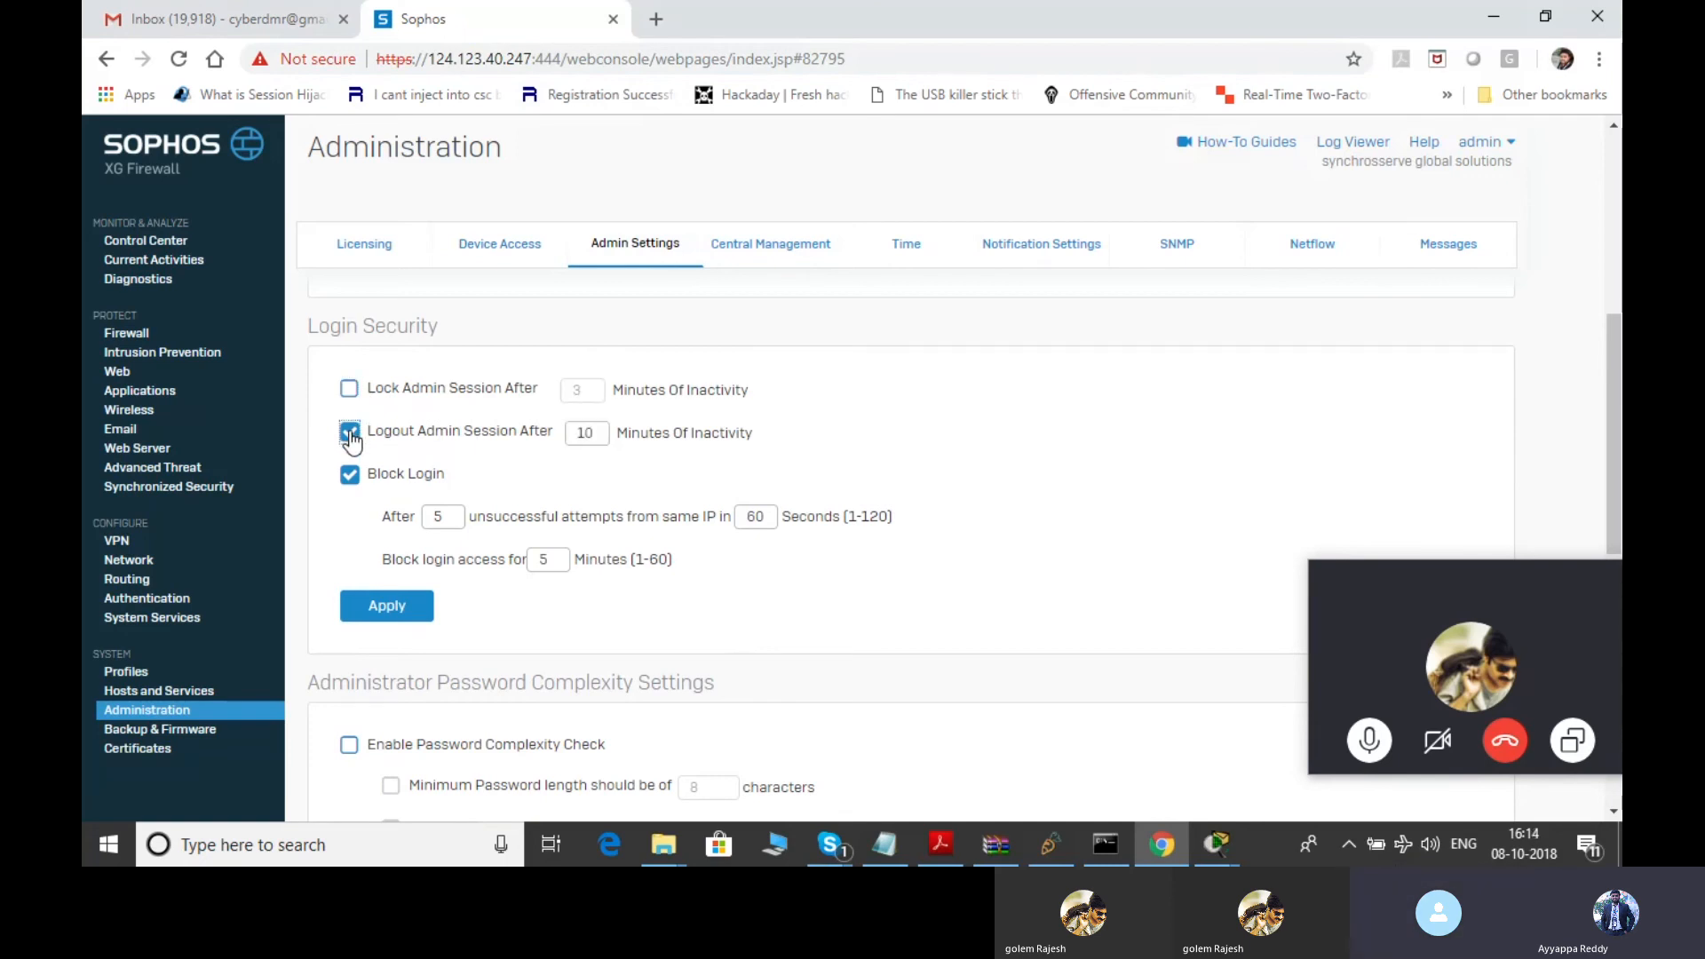
pyautogui.click(350, 434)
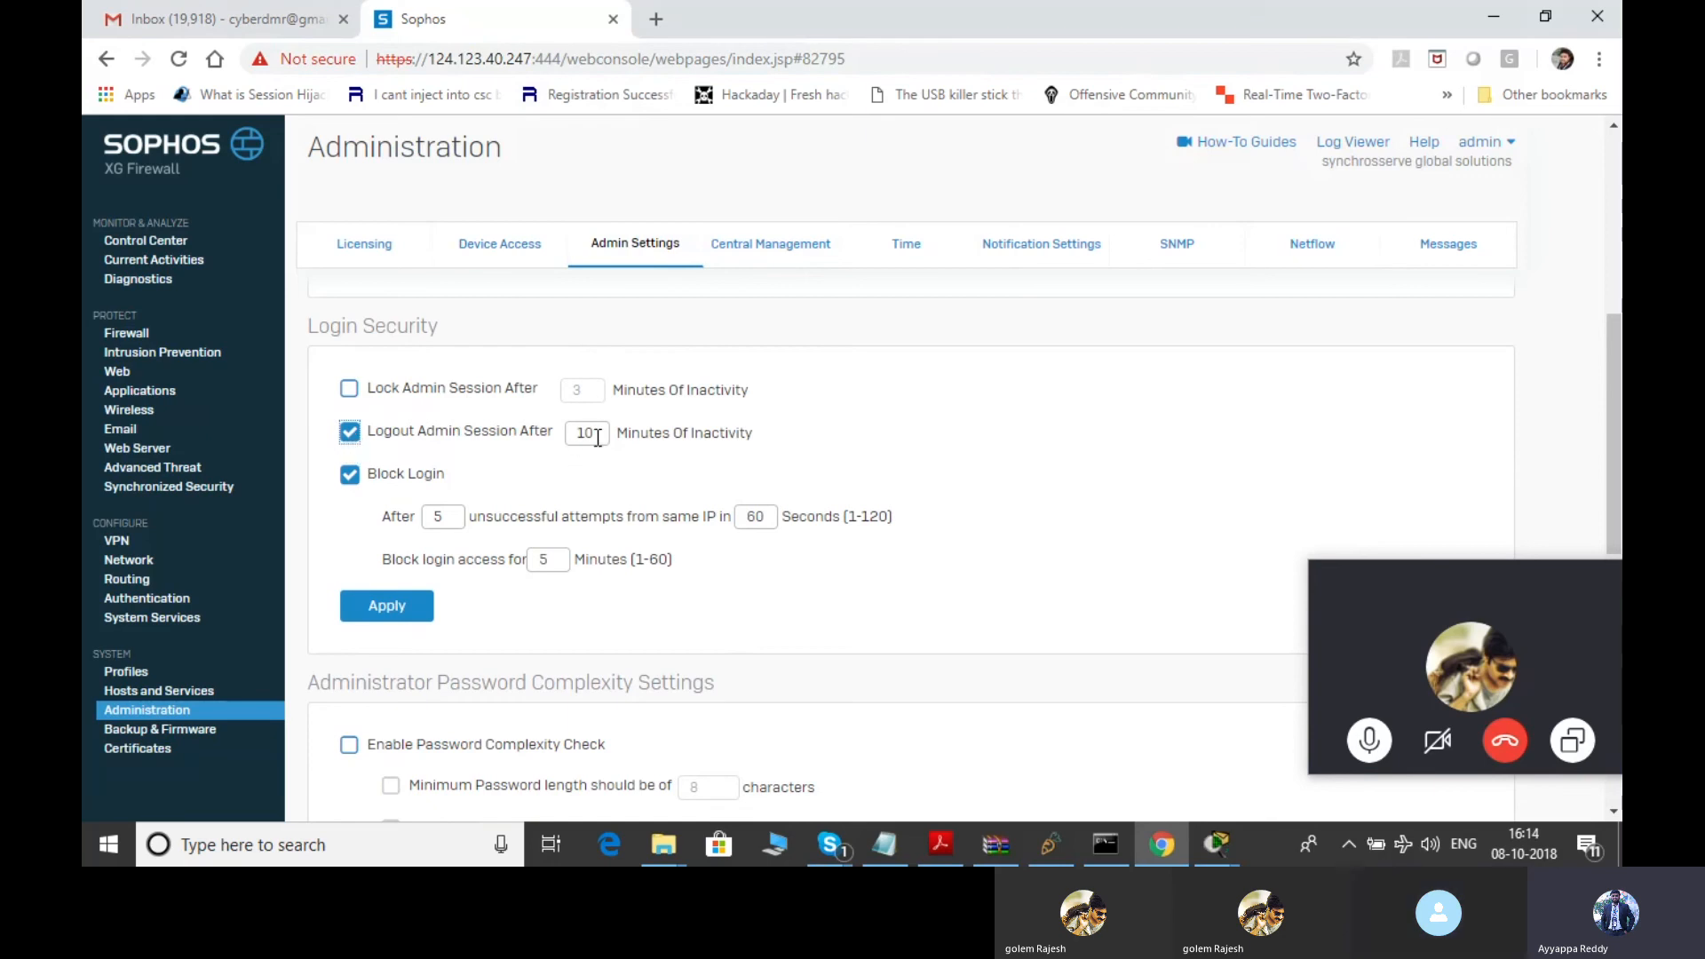
pyautogui.click(349, 389)
pyautogui.click(349, 432)
pyautogui.click(588, 391)
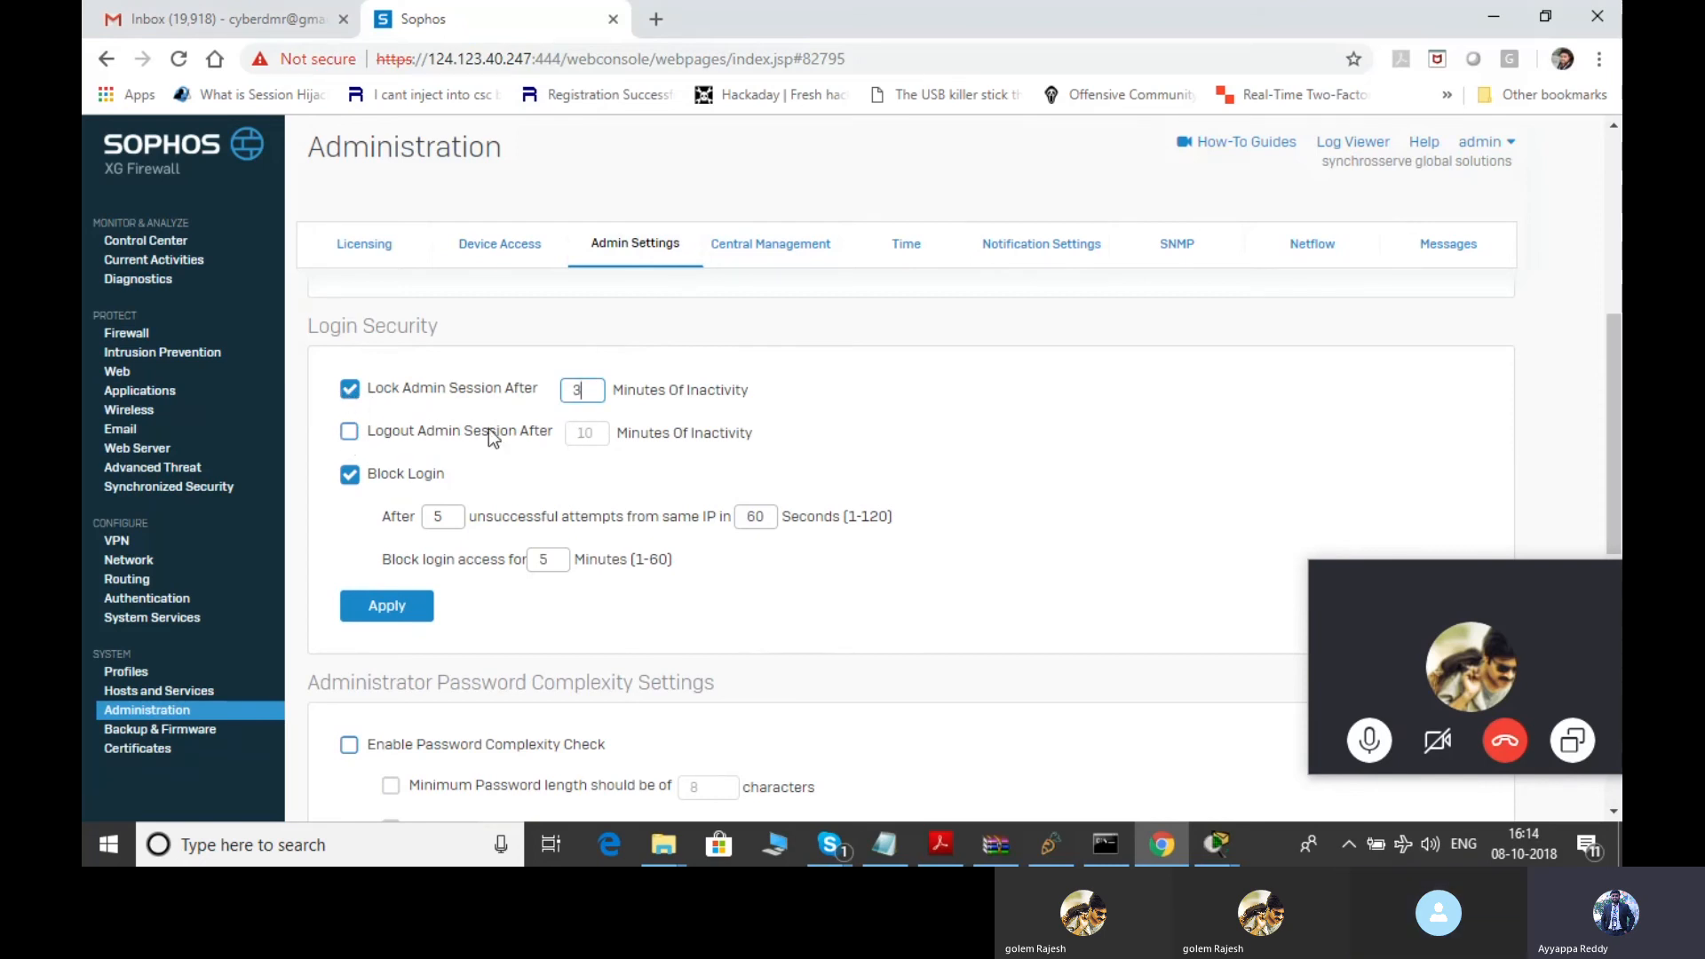
pyautogui.click(349, 389)
# Point out the Block Login values for unsuccessful attempts, the time window in seconds and the block duration in minutes.
pyautogui.click(450, 517)
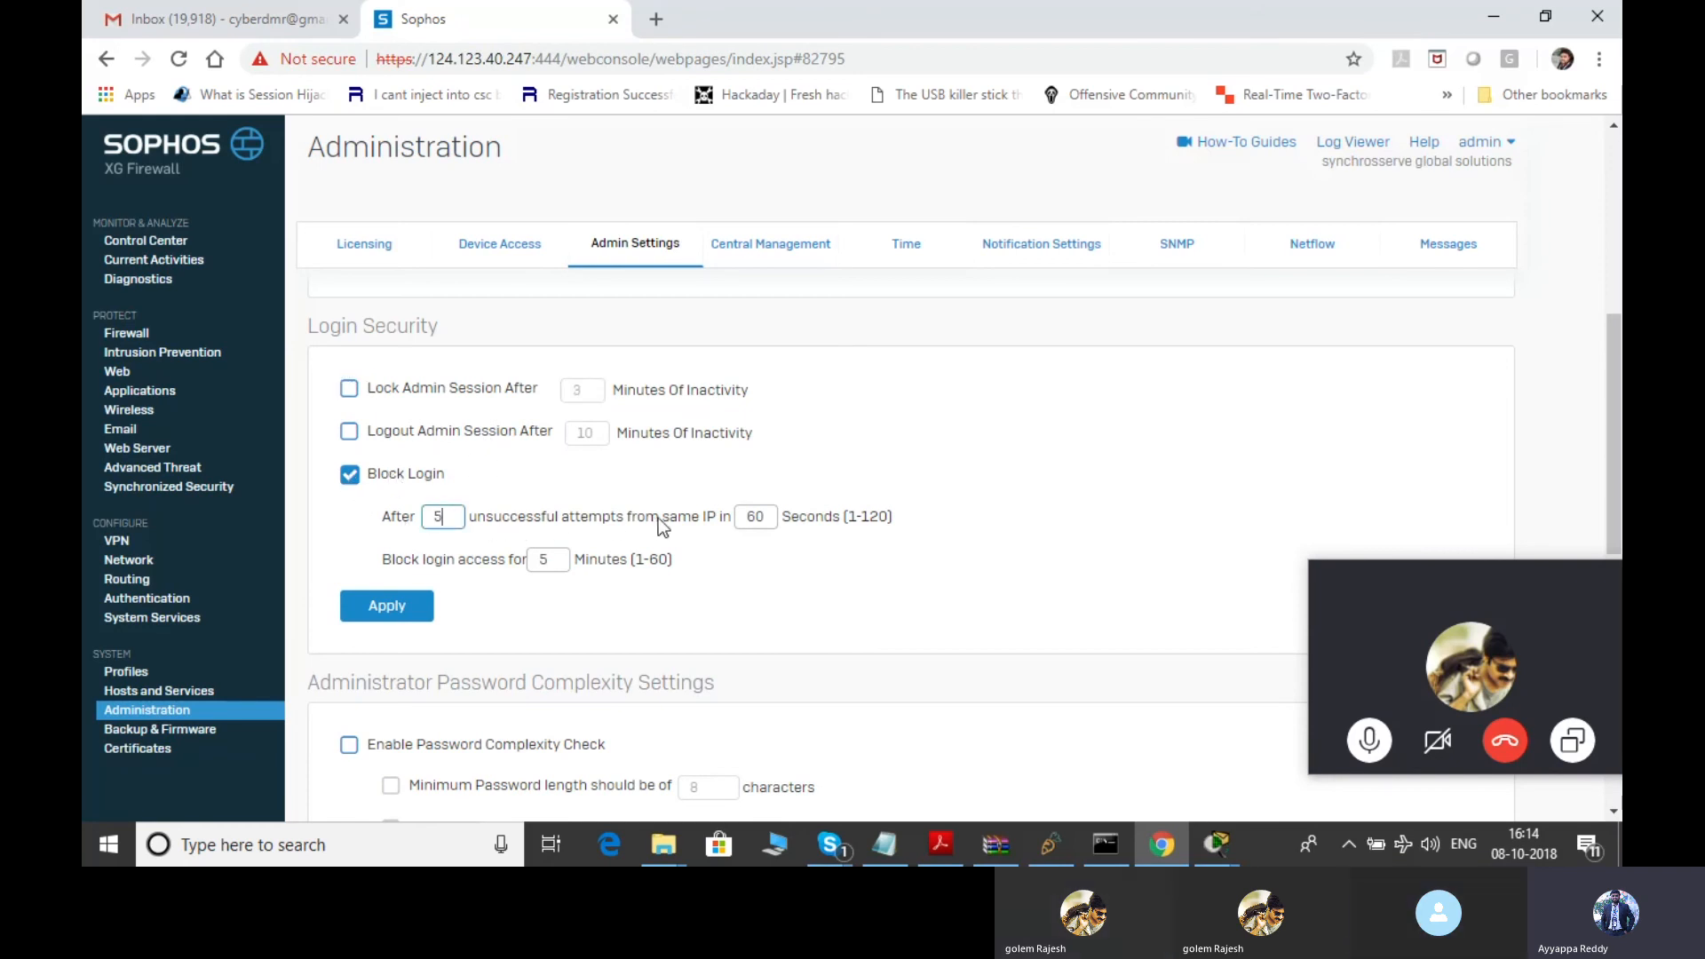
pyautogui.click(764, 517)
pyautogui.click(448, 516)
pyautogui.moveTo(444, 516); pyautogui.dragTo(432, 515)
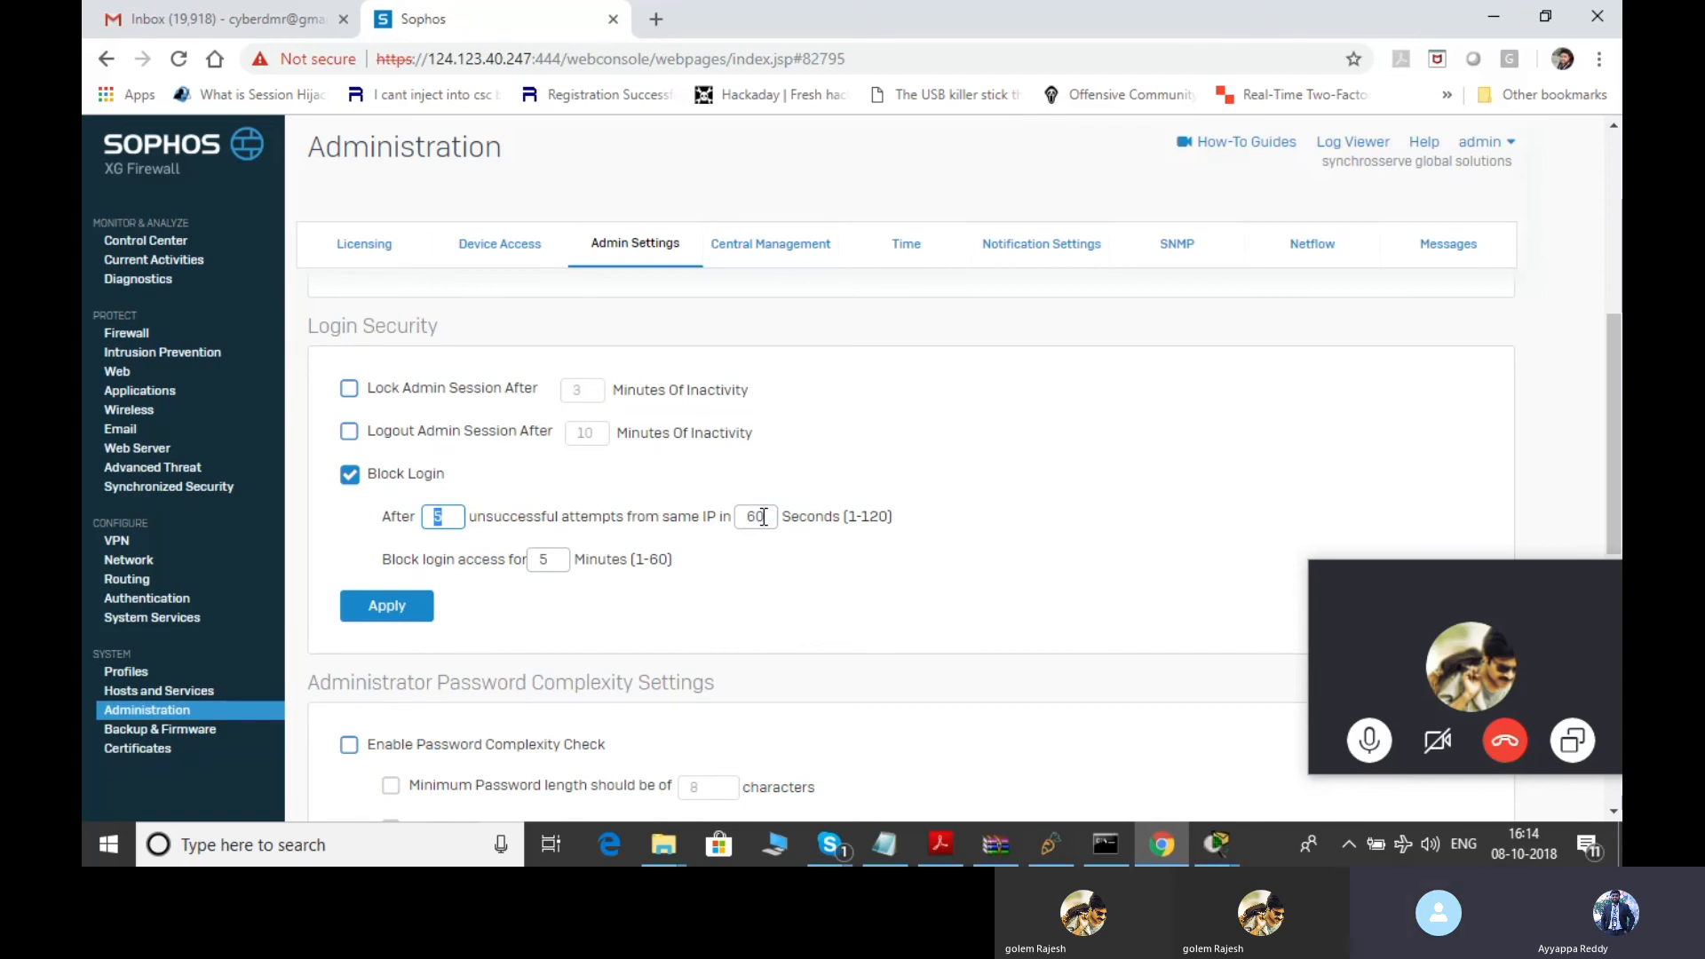
pyautogui.click(593, 632)
pyautogui.click(550, 559)
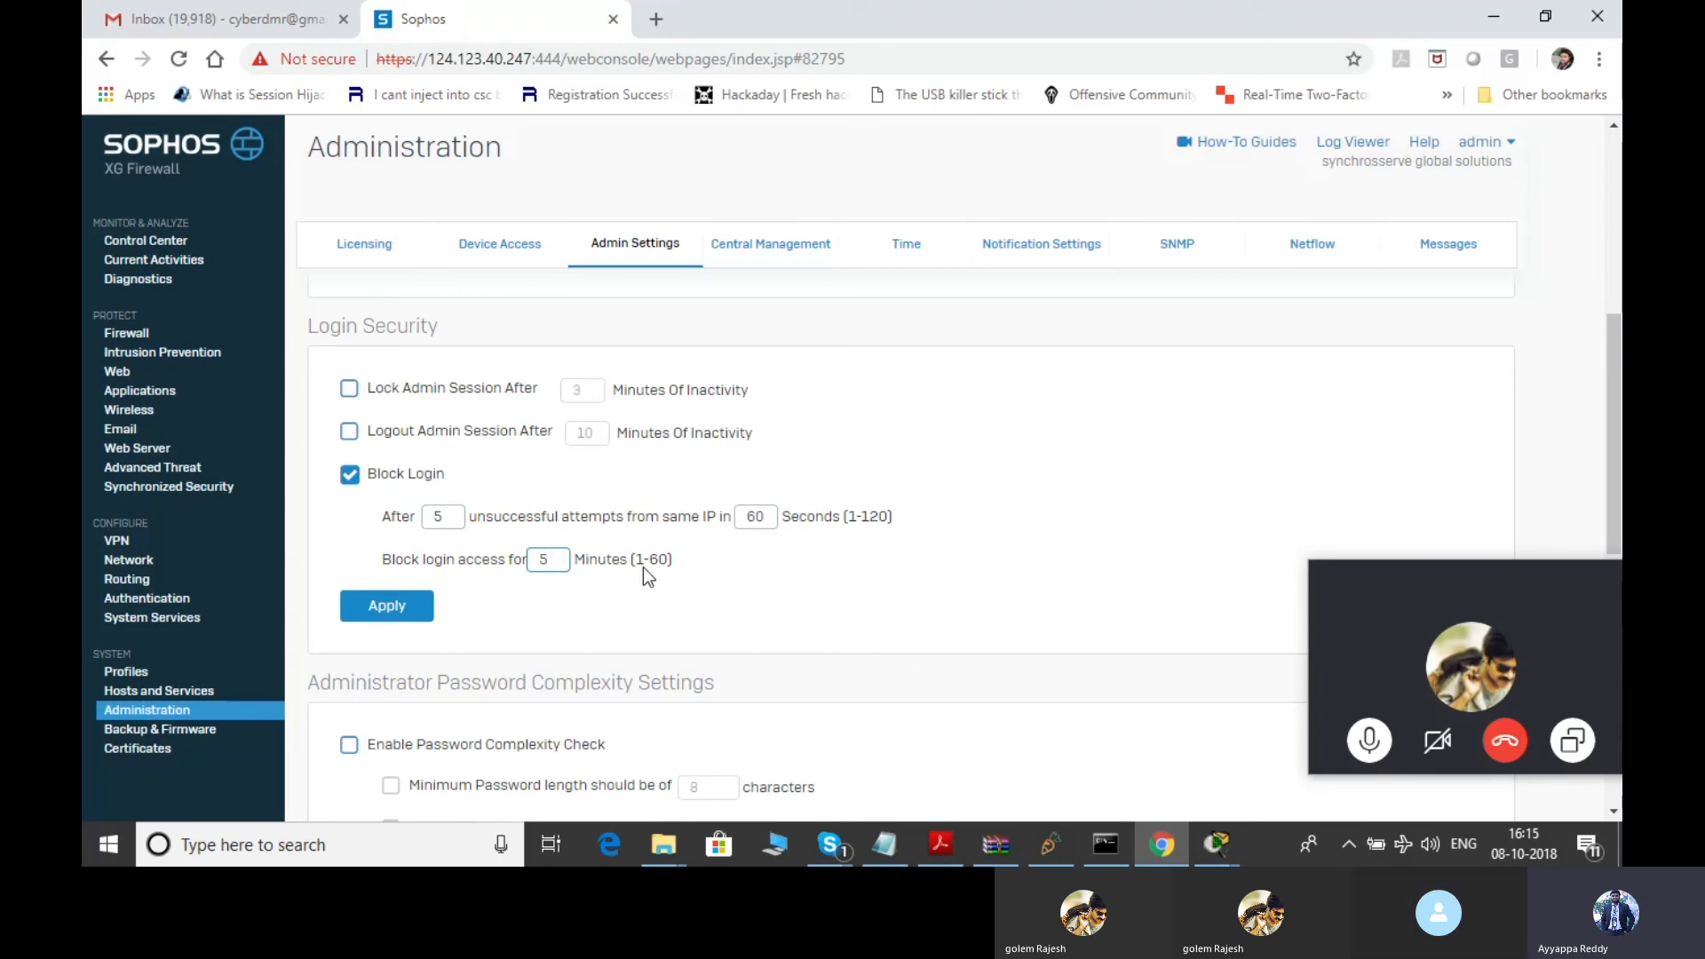
pyautogui.doubleClick(533, 560)
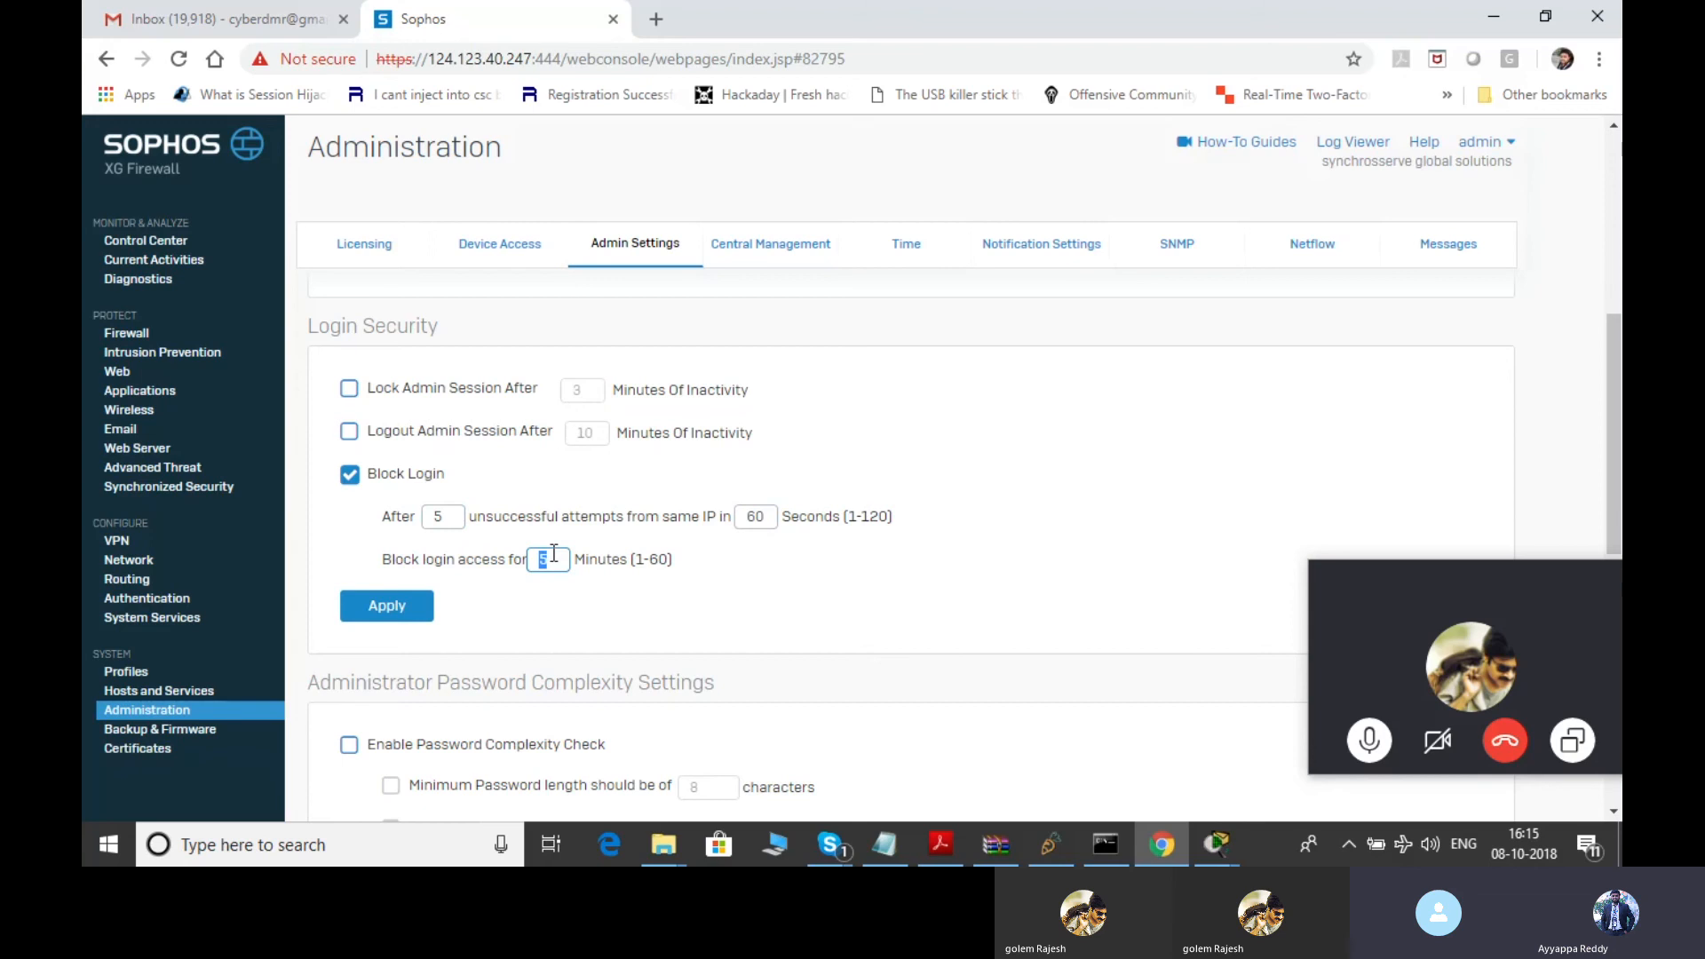
# Enable the administrator password complexity check briefly and disable it again.
pyautogui.scroll(-3, 515, 626)
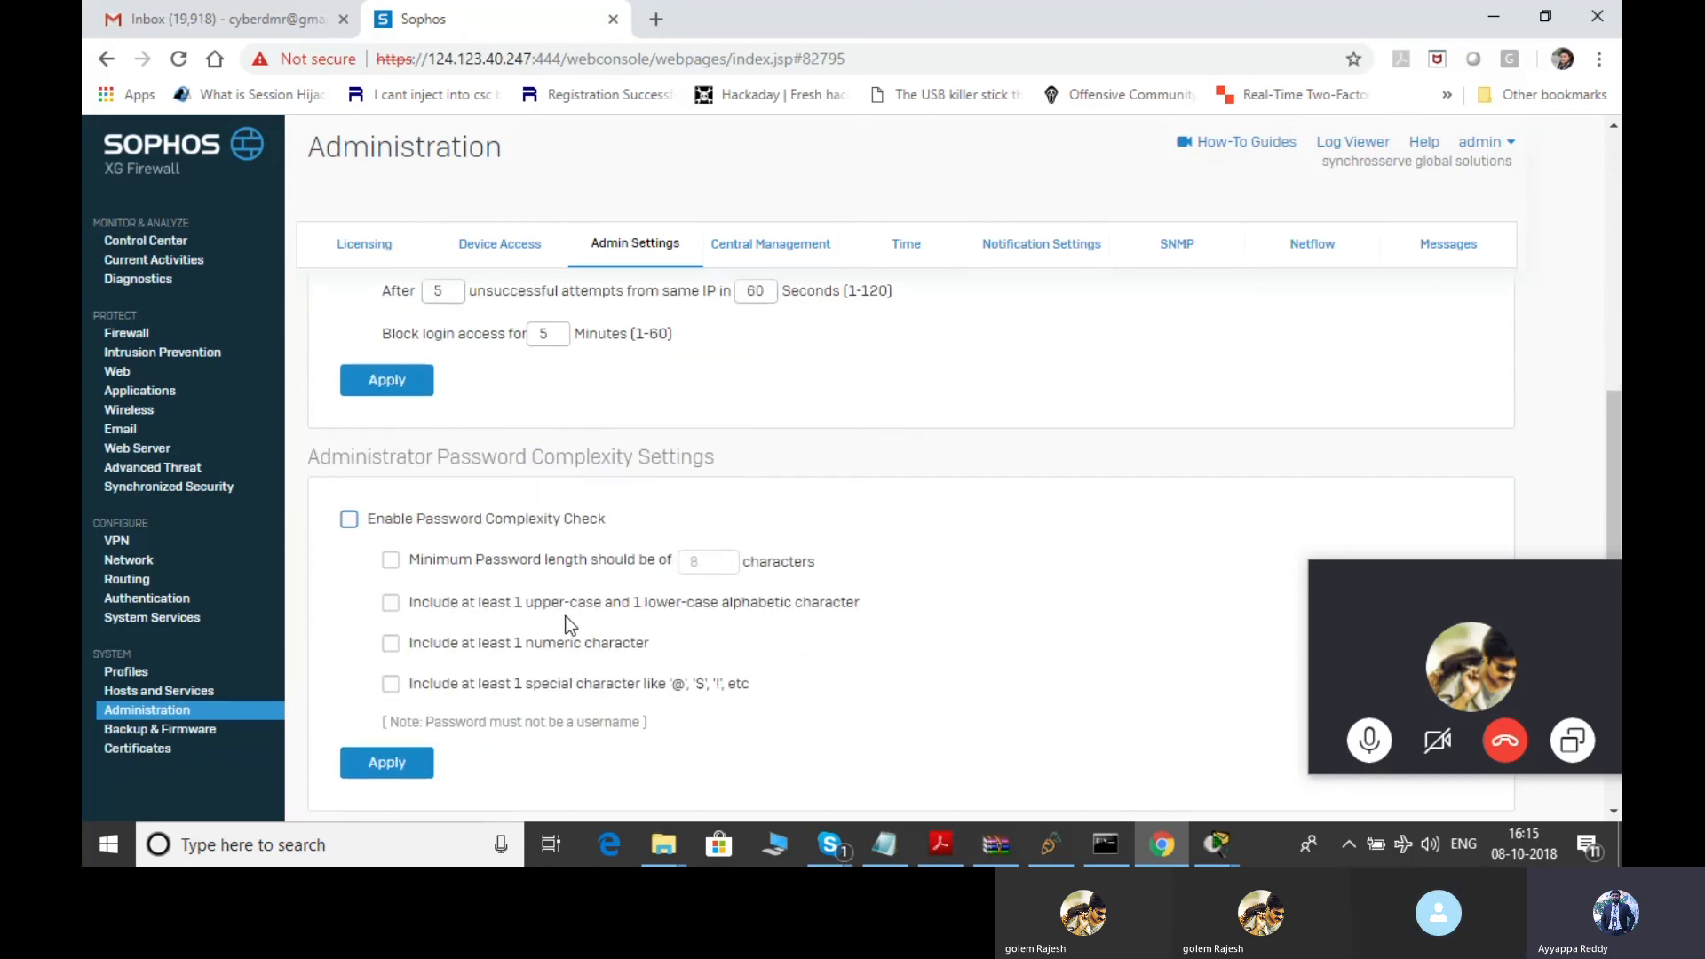
pyautogui.scroll(-1, 565, 618)
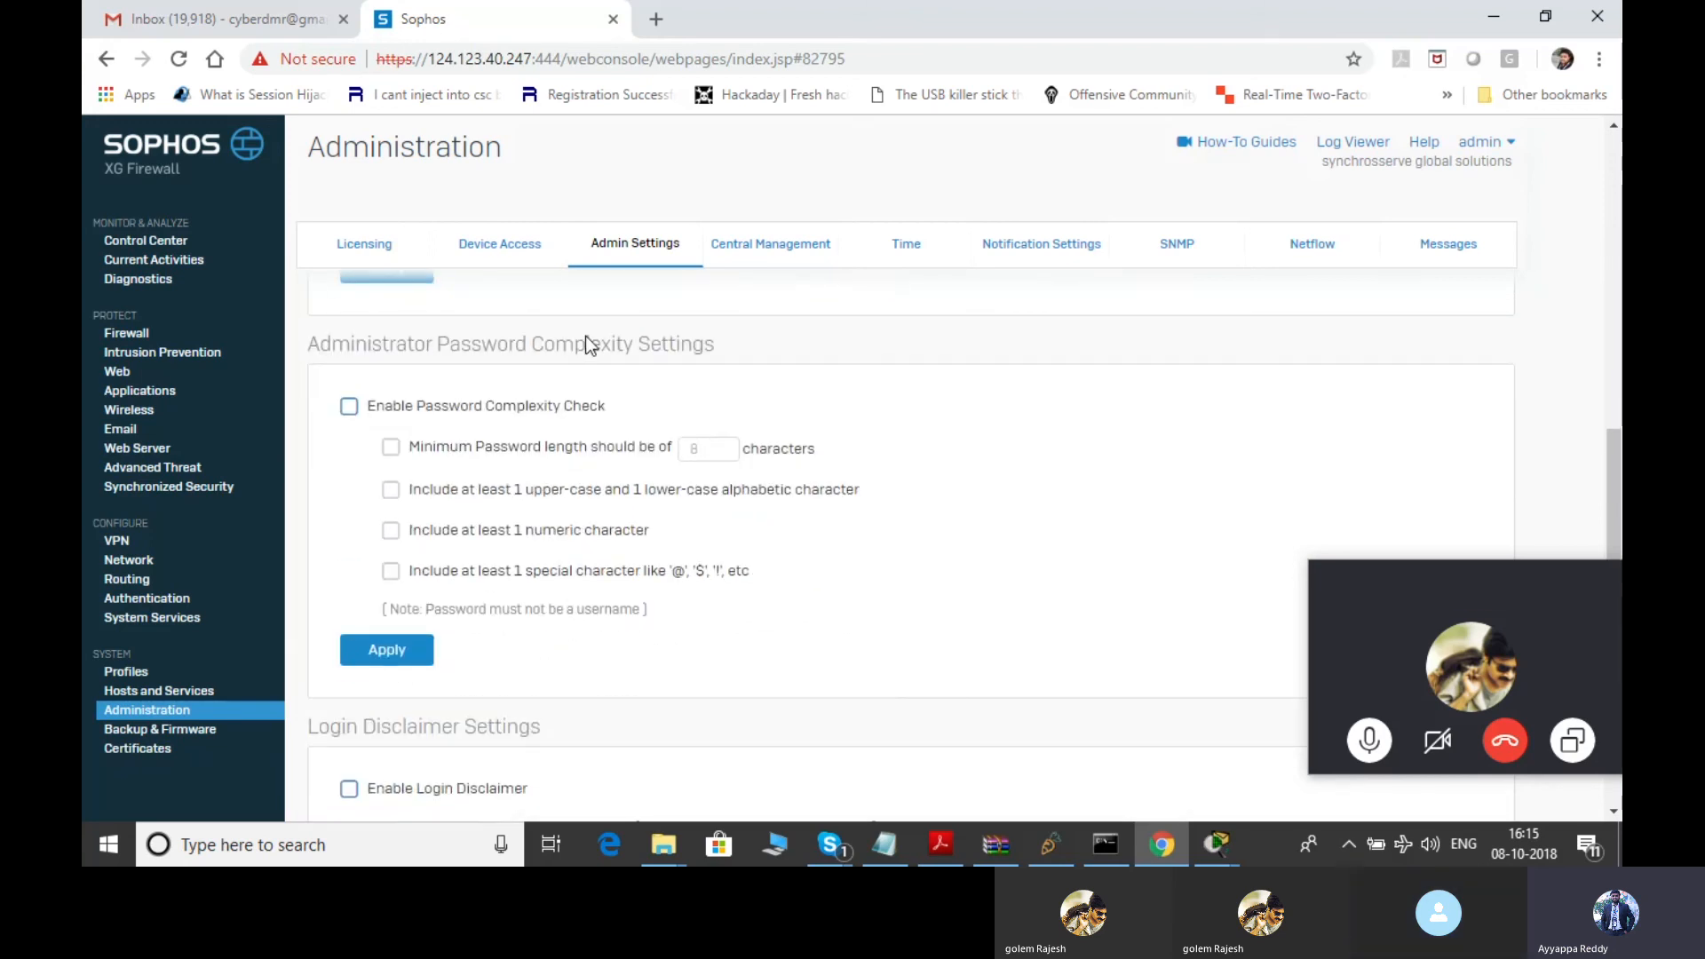
pyautogui.click(352, 410)
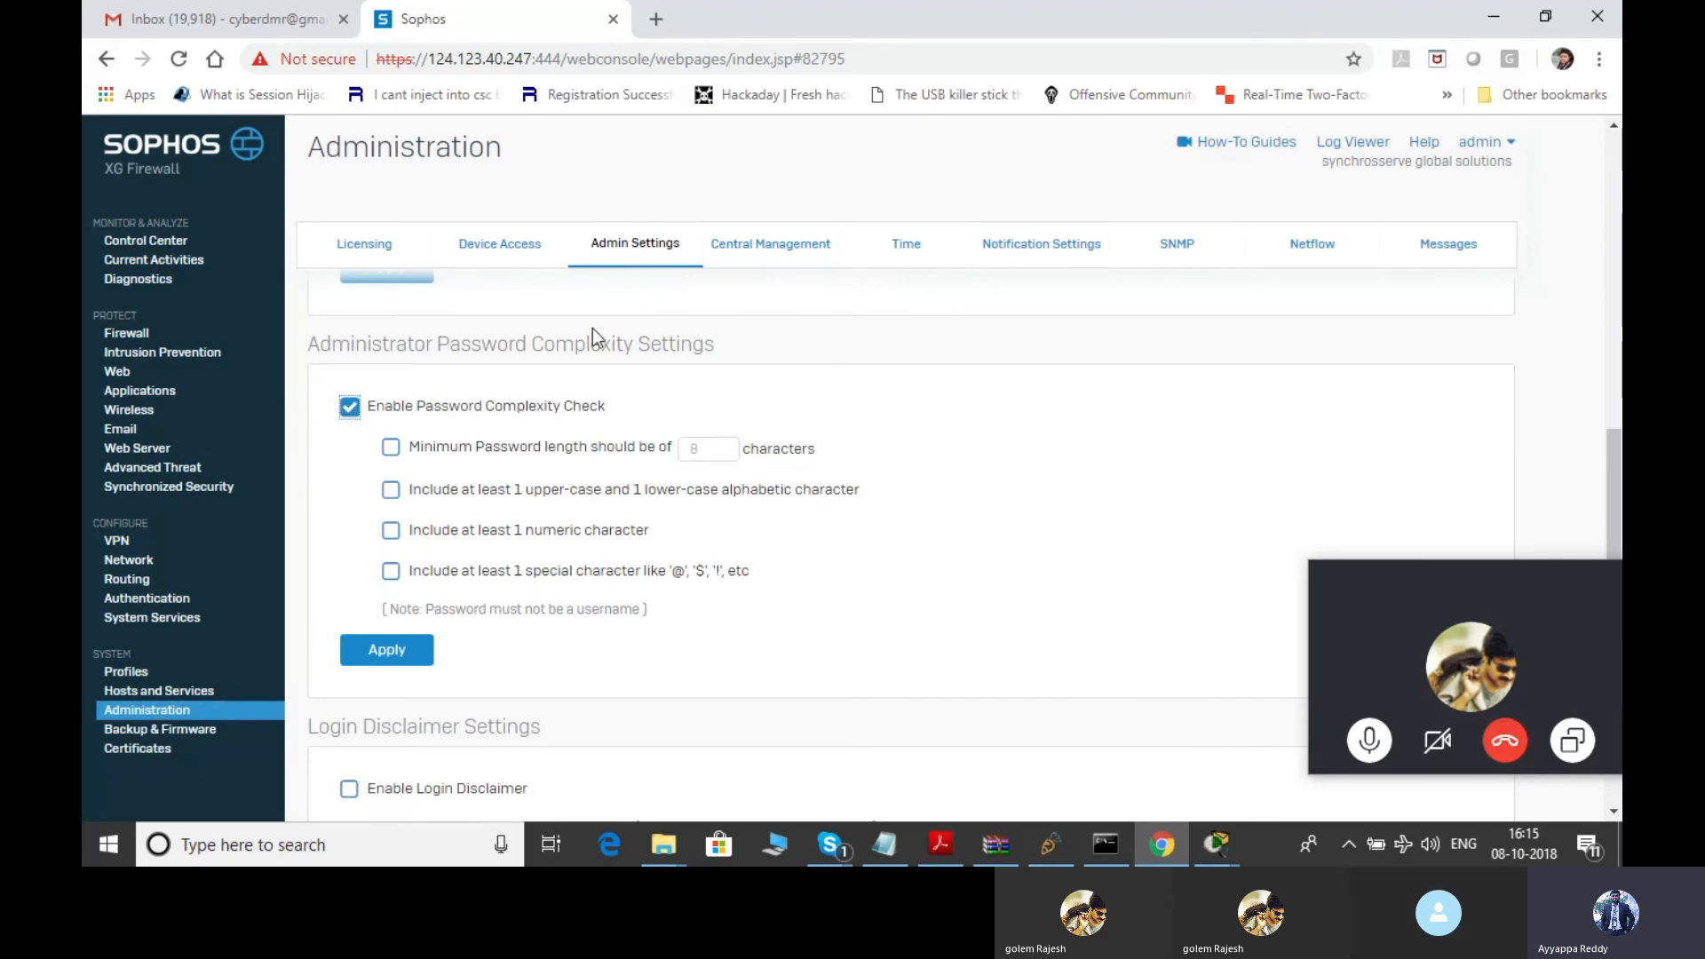
pyautogui.click(349, 407)
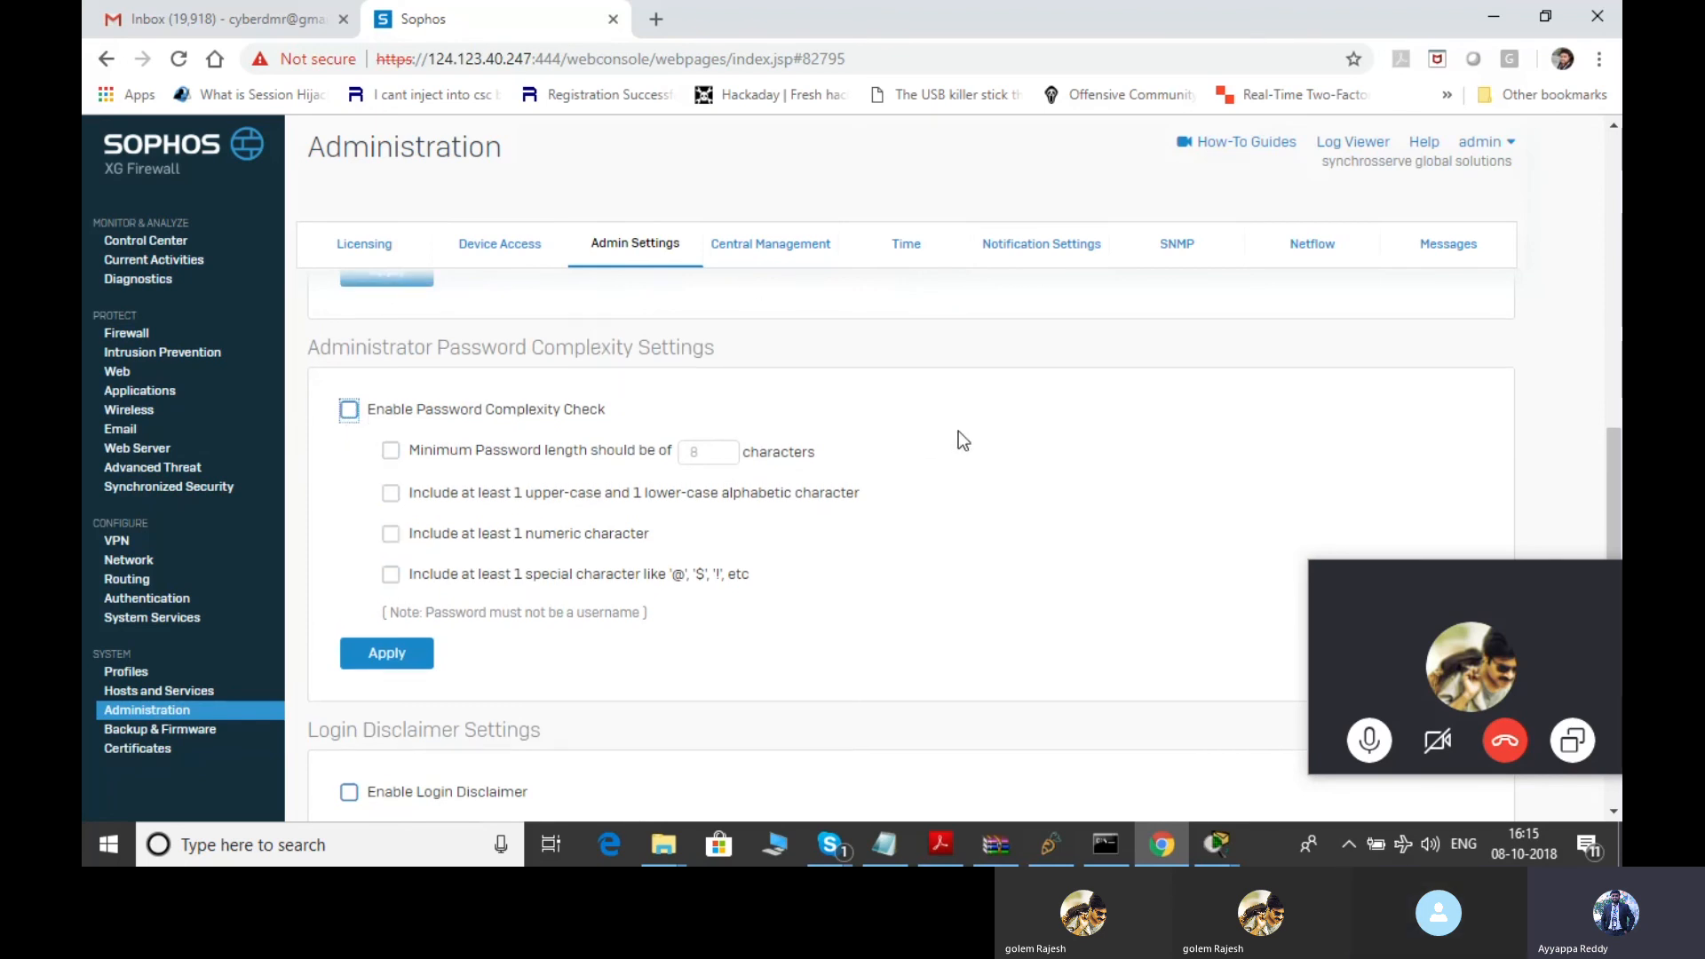
# Reload the Admin Settings and look through all sections from the hostname to Sophos Adaptive Learning.
pyautogui.scroll(10, 957, 429)
pyautogui.scroll(-5, 958, 429)
pyautogui.scroll(5, 958, 430)
pyautogui.scroll(-5, 957, 430)
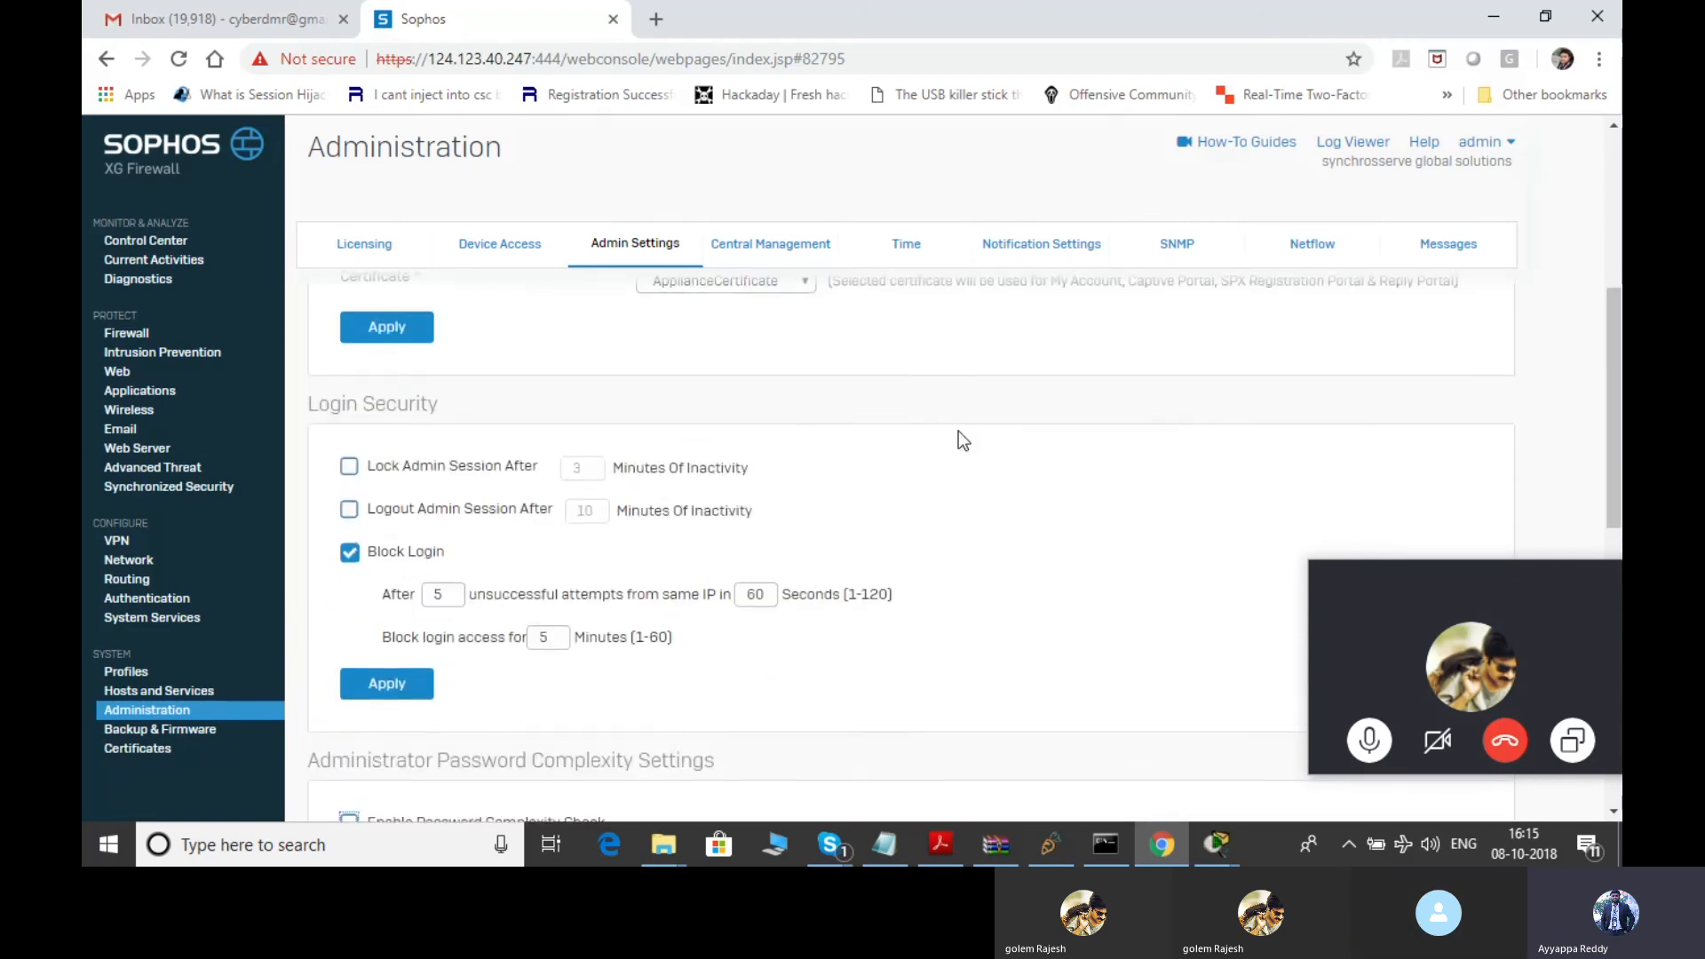
pyautogui.scroll(-3, 957, 430)
pyautogui.scroll(9, 957, 430)
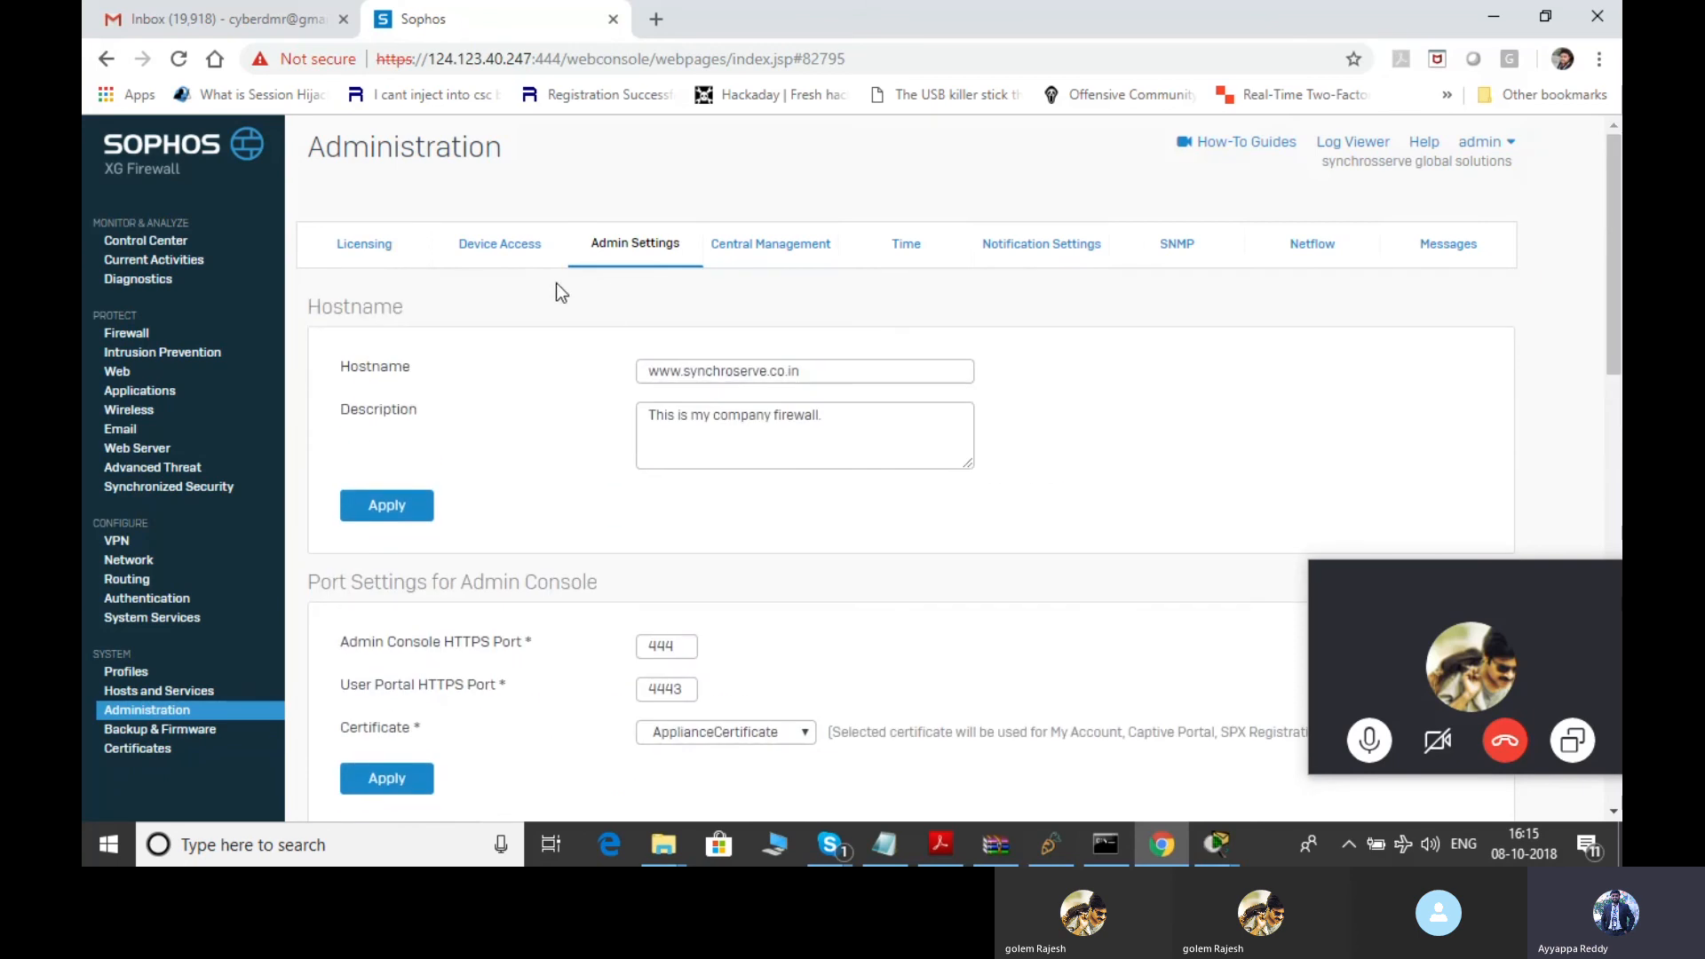
pyautogui.click(609, 247)
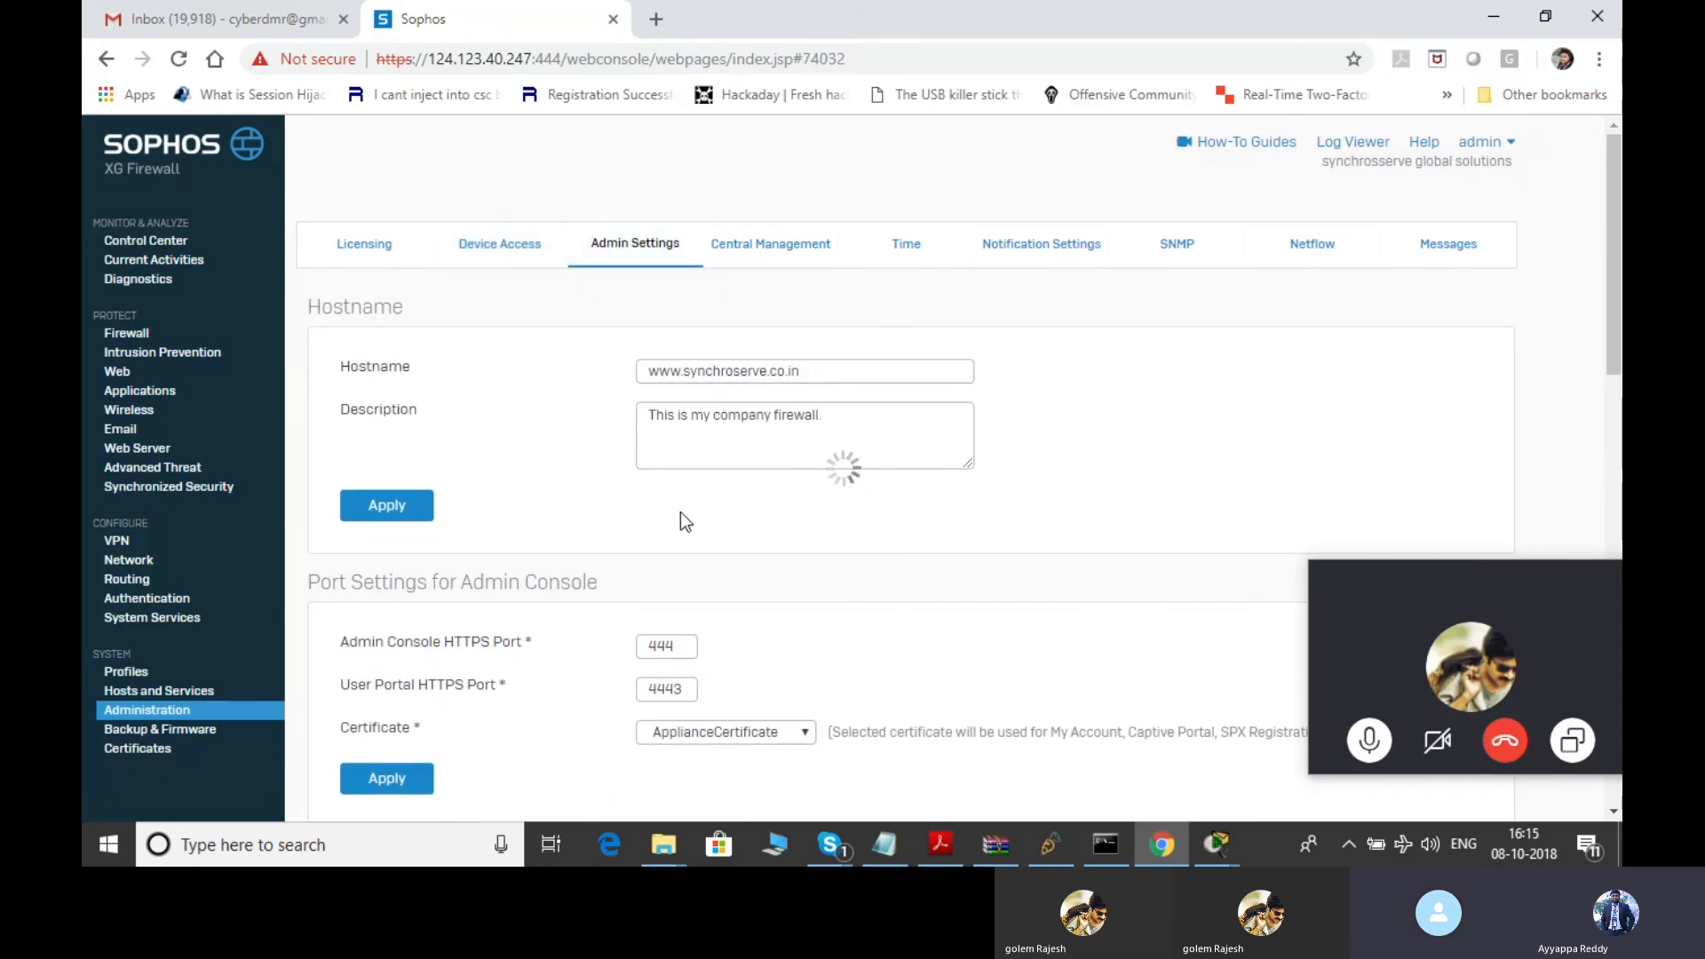
pyautogui.scroll(-7, 681, 515)
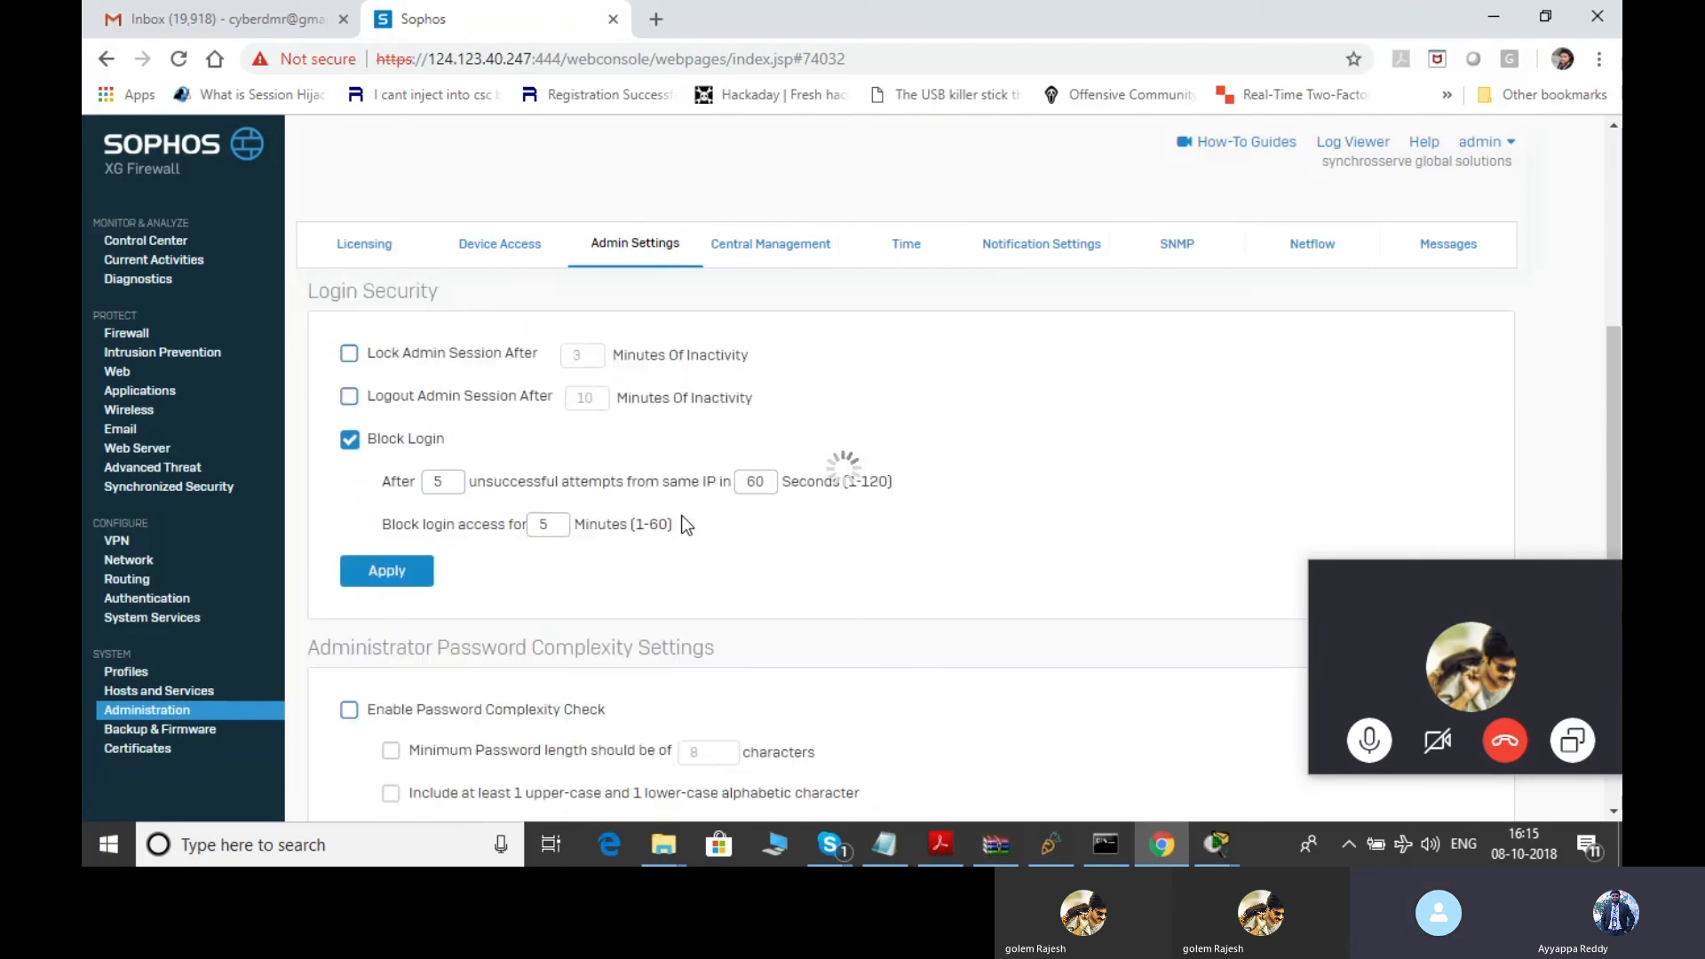
pyautogui.scroll(-4, 680, 519)
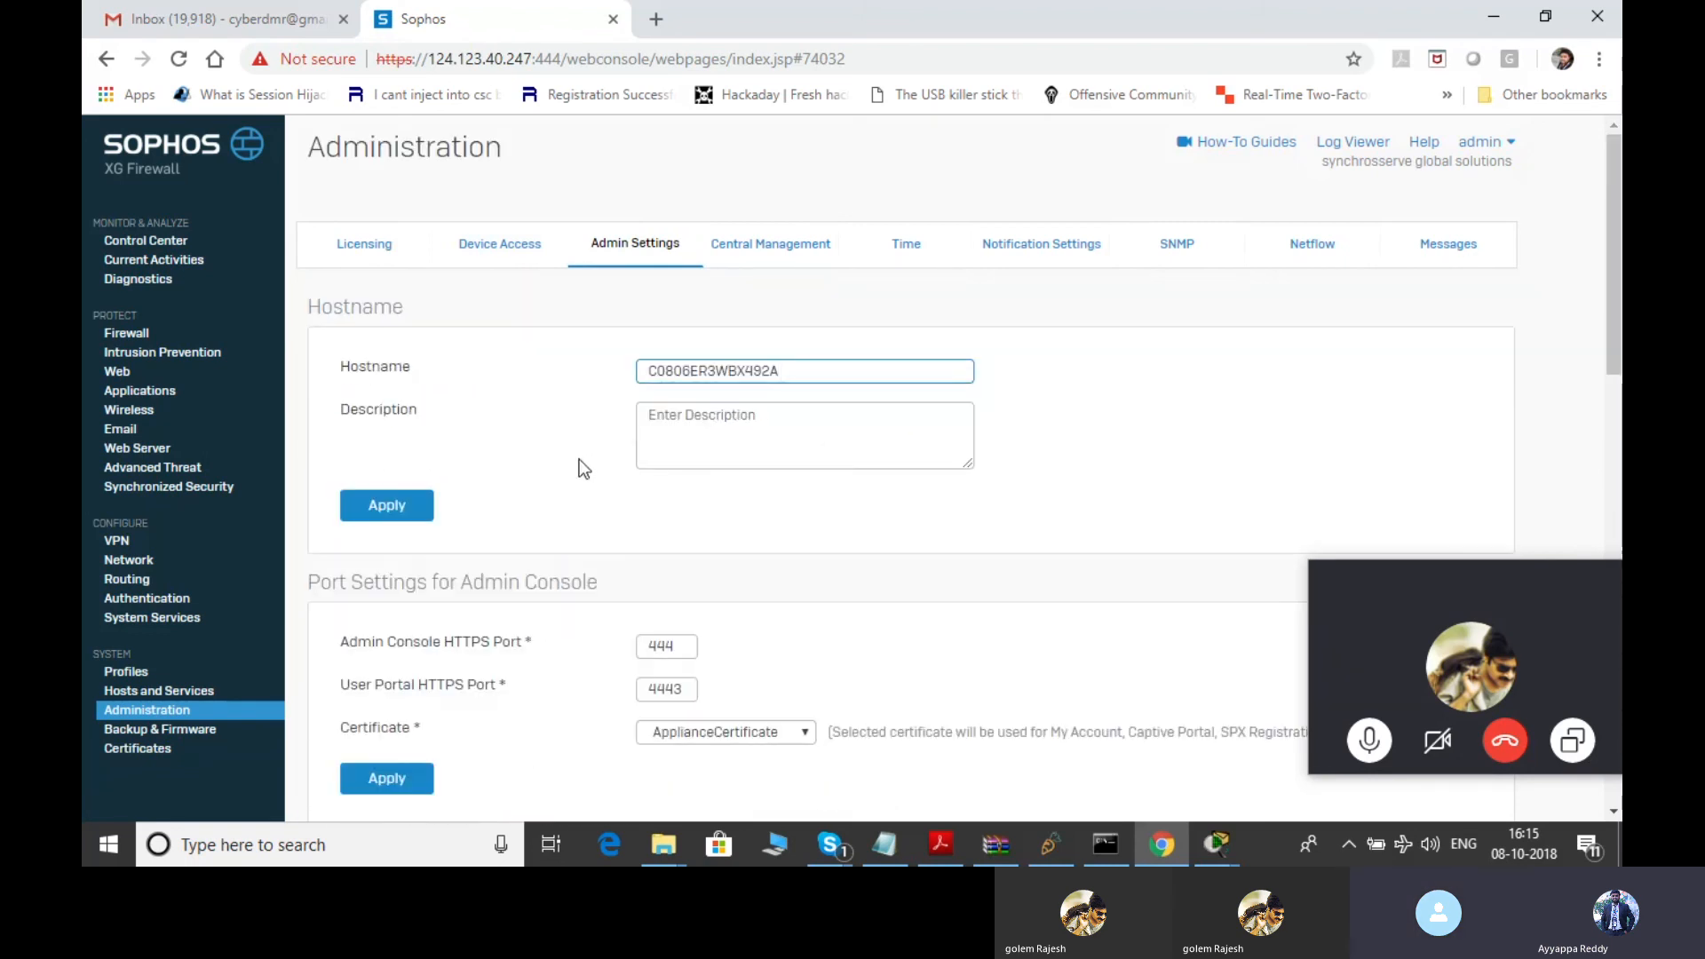
pyautogui.scroll(-12, 595, 480)
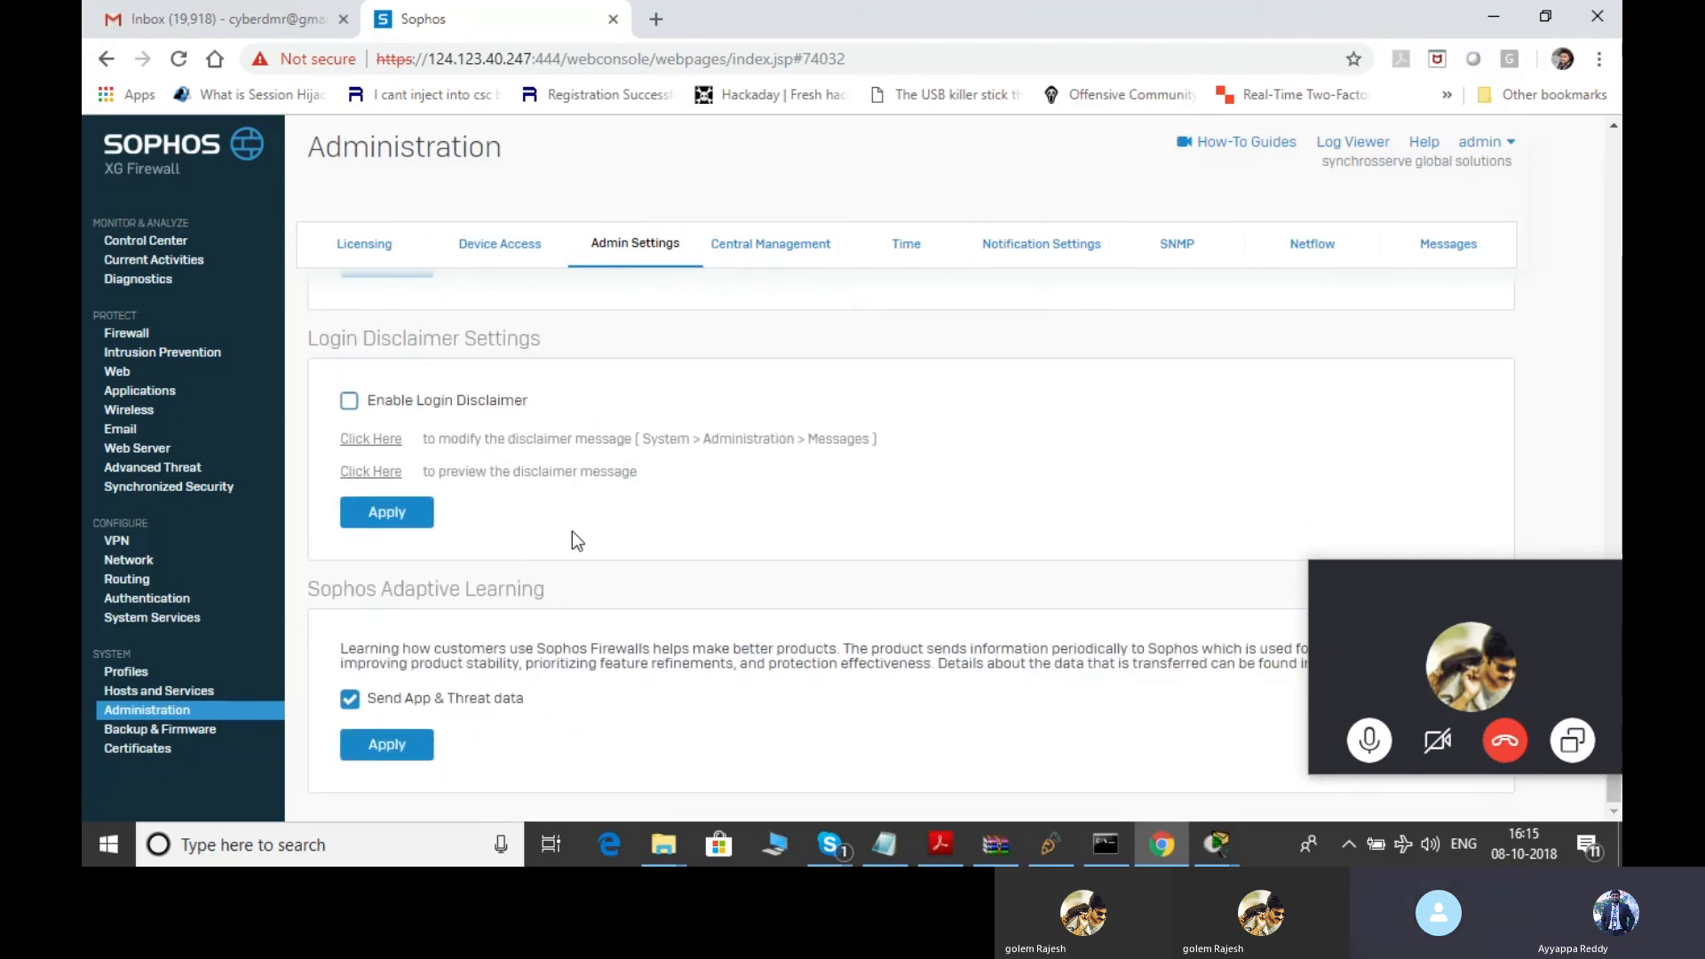
# Try the password complexity rules for minimum length, mixed case, numeric and special characters, then disable the complexity check.
pyautogui.scroll(5, 539, 506)
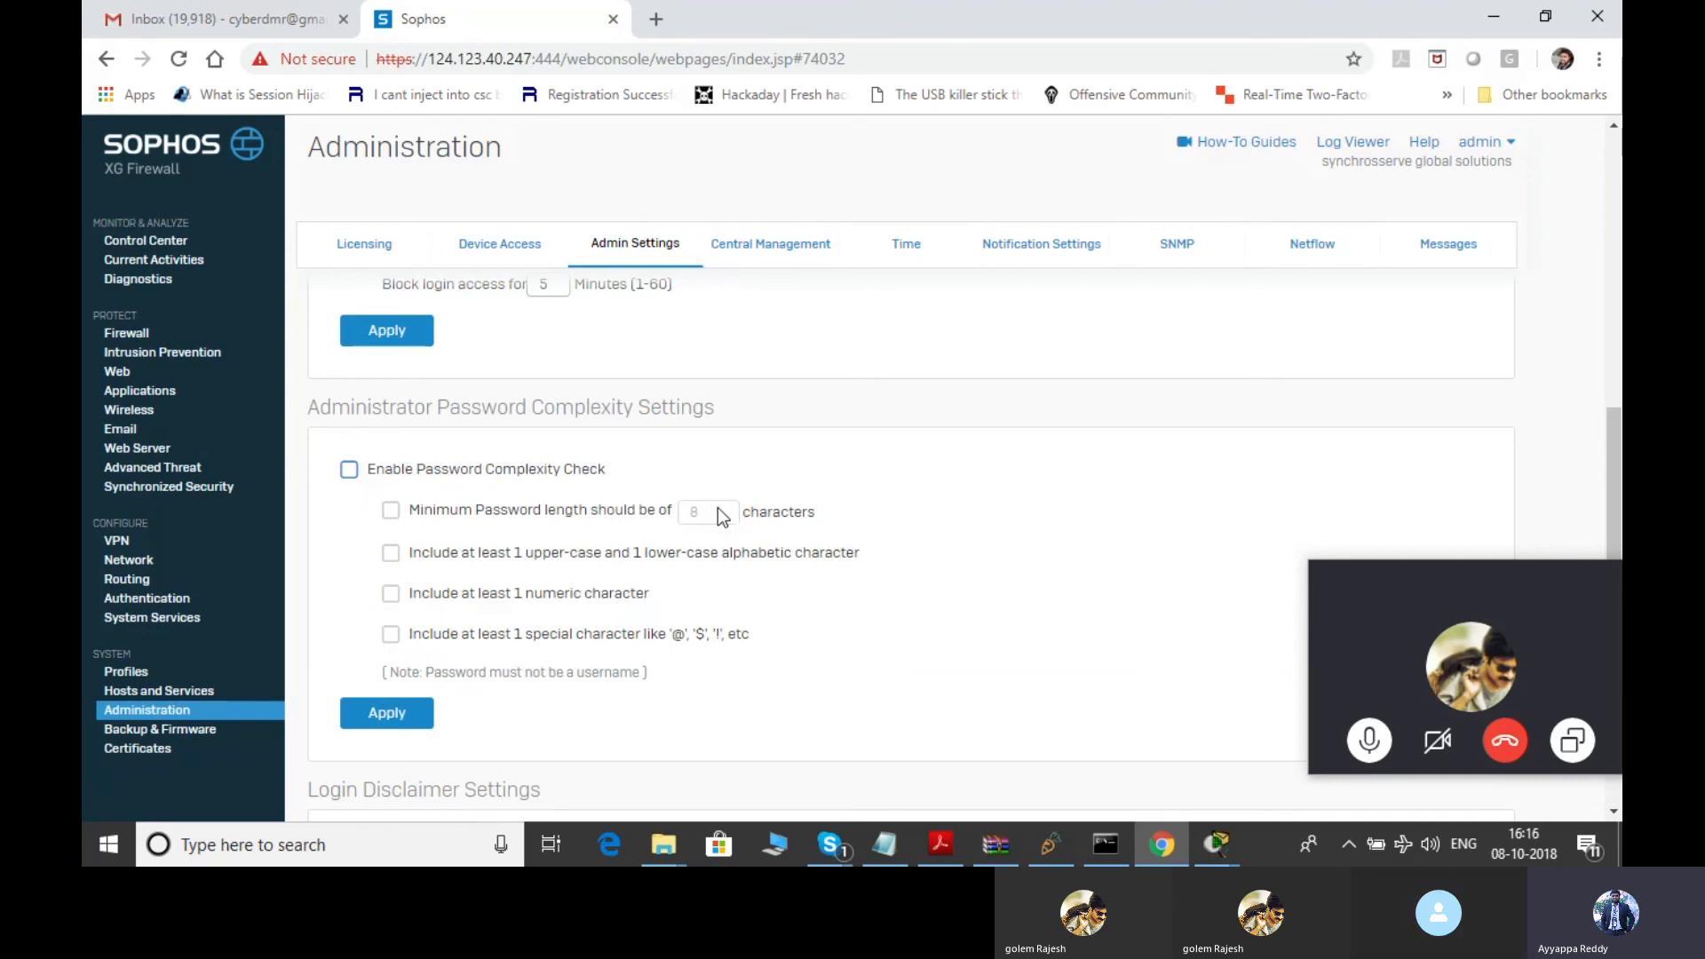
pyautogui.click(349, 469)
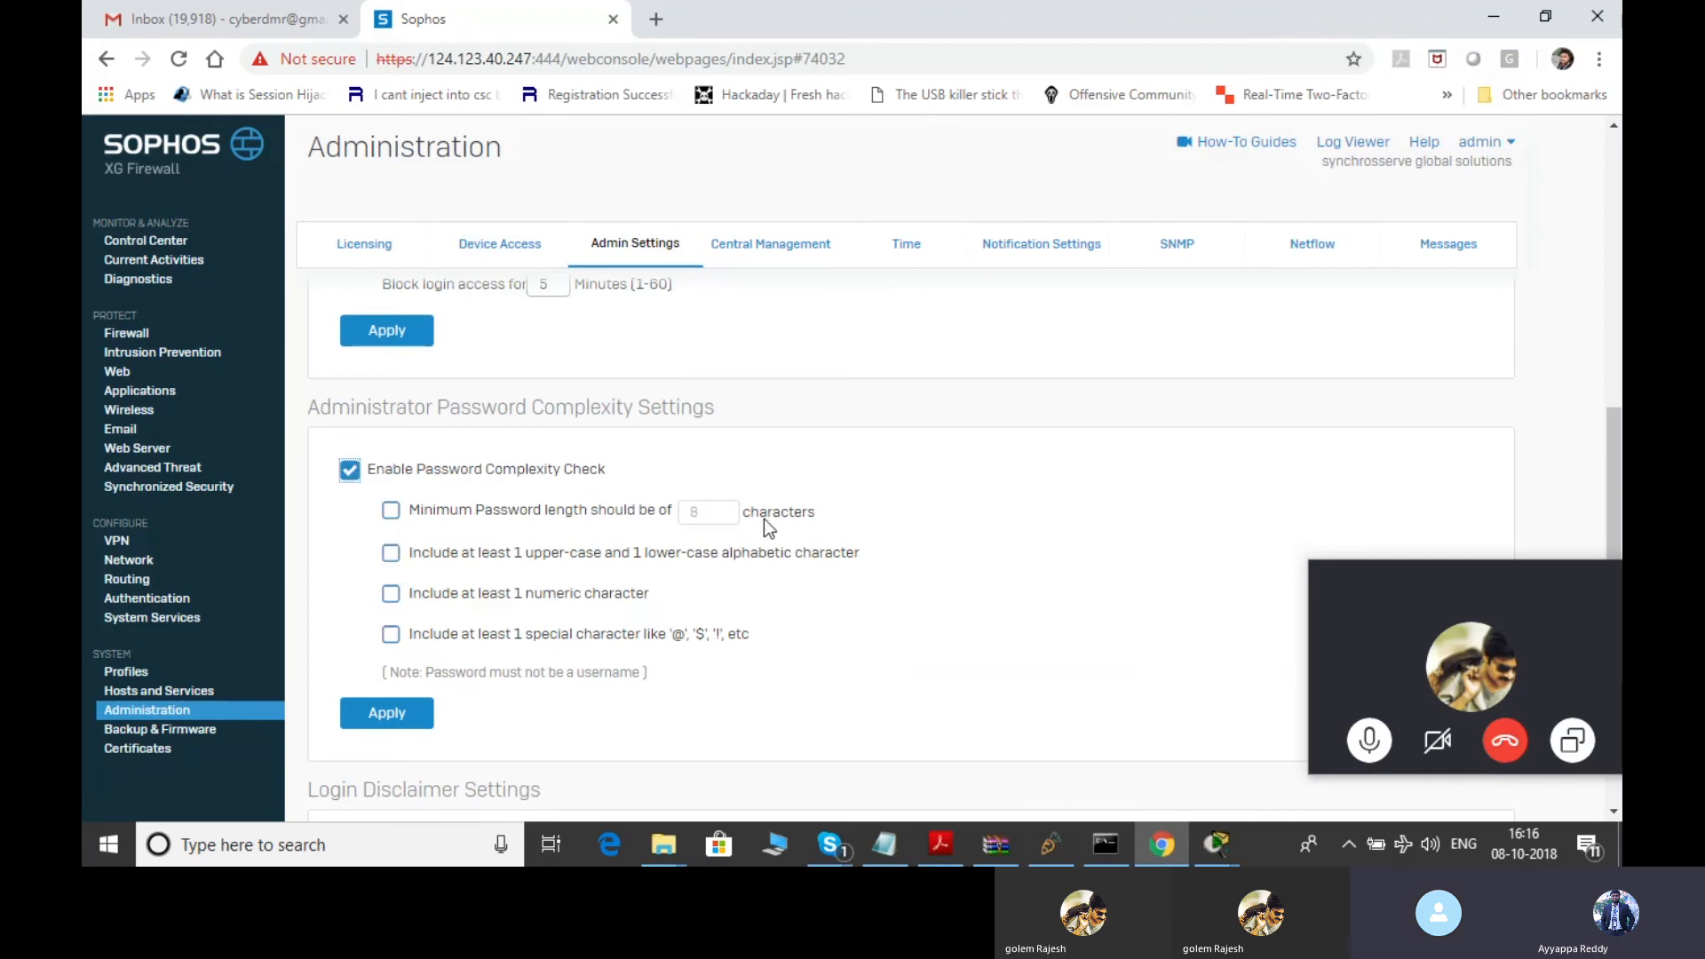
pyautogui.click(392, 513)
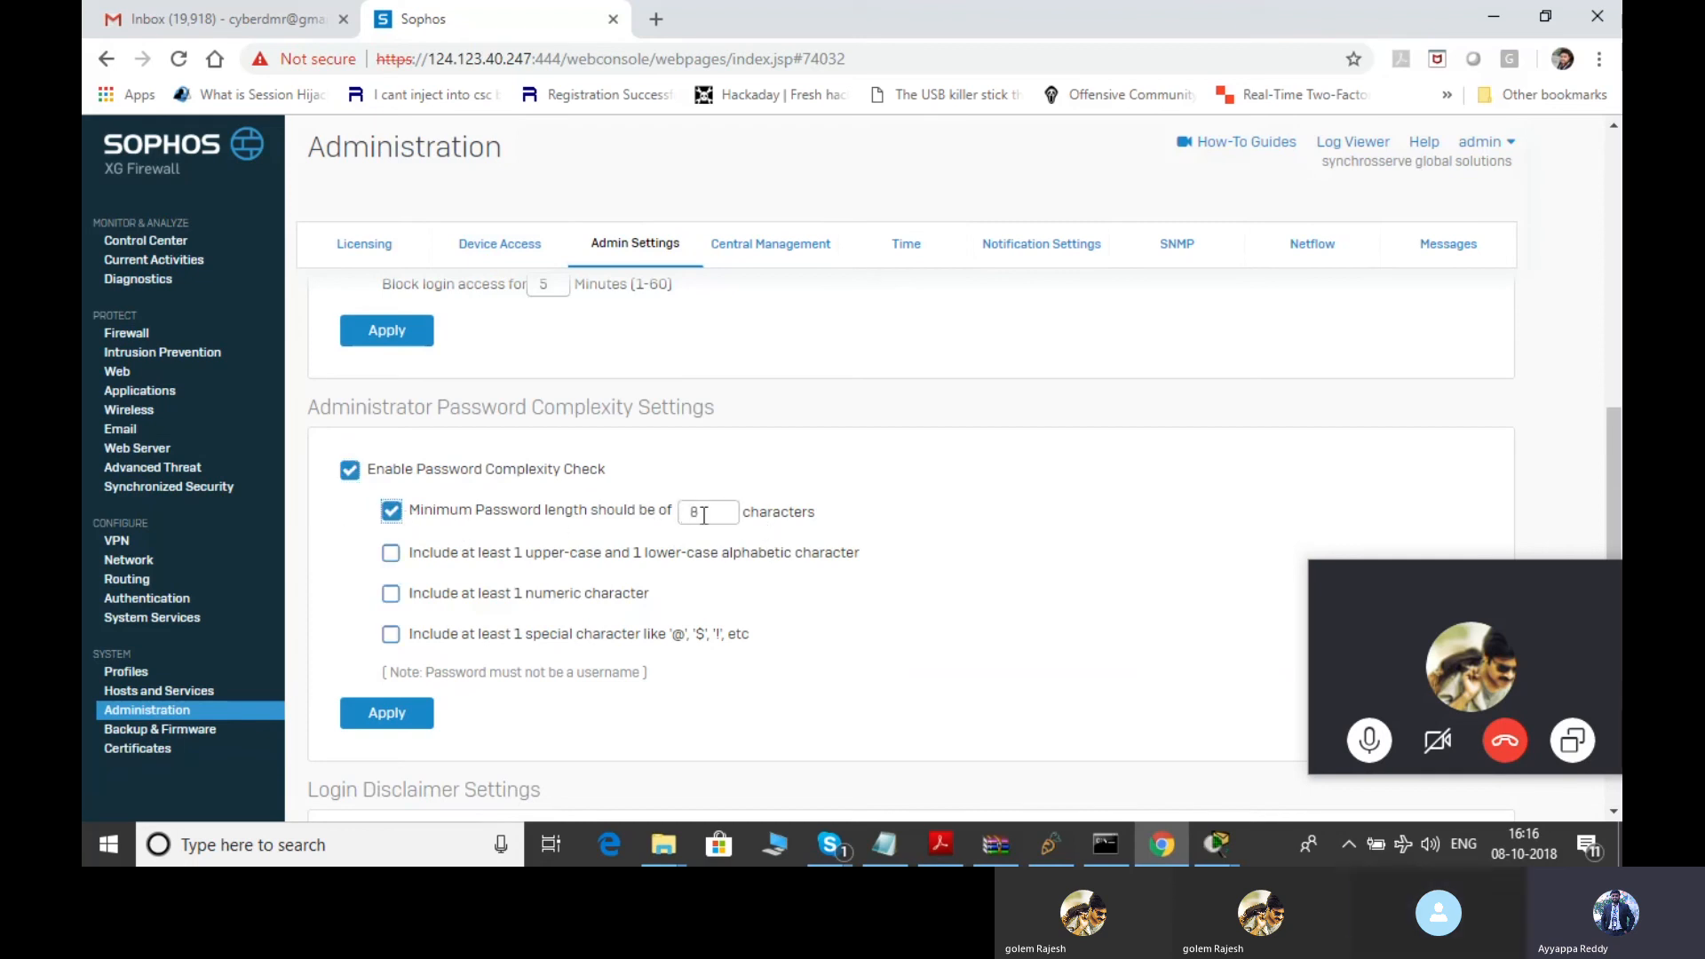
pyautogui.click(391, 553)
pyautogui.click(391, 594)
pyautogui.click(392, 636)
pyautogui.click(392, 636)
pyautogui.click(347, 470)
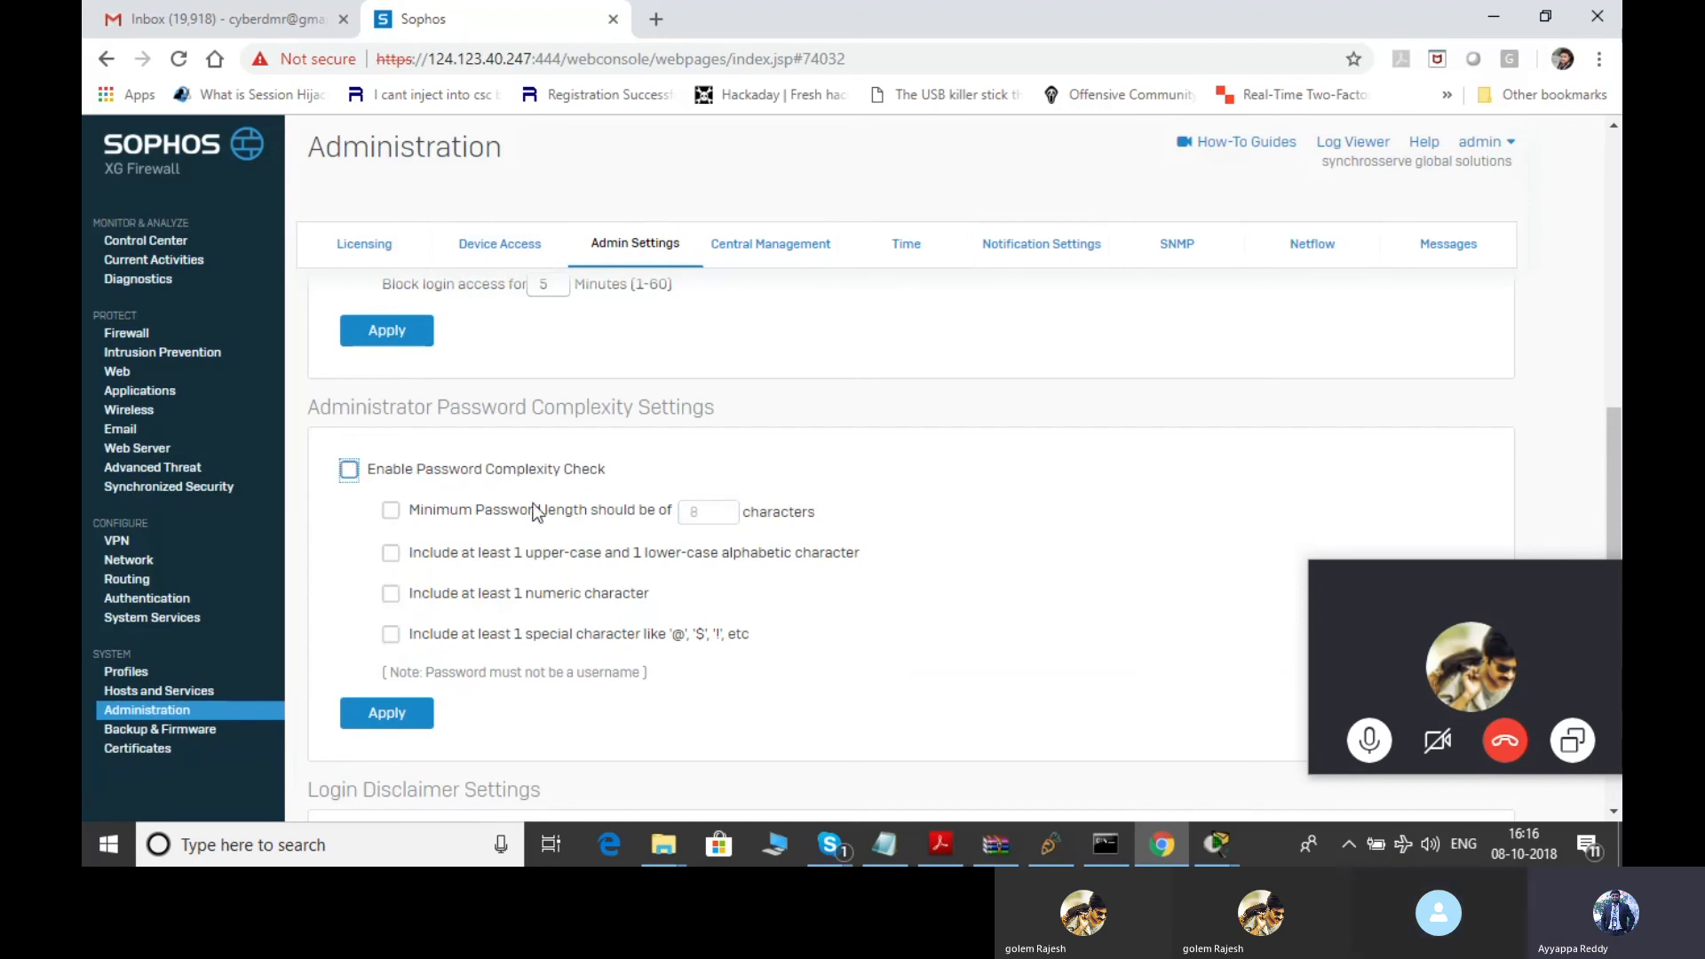
# Tick the option to enable the login disclaimer and move the Skype call window off the settings.
pyautogui.scroll(-5, 1132, 586)
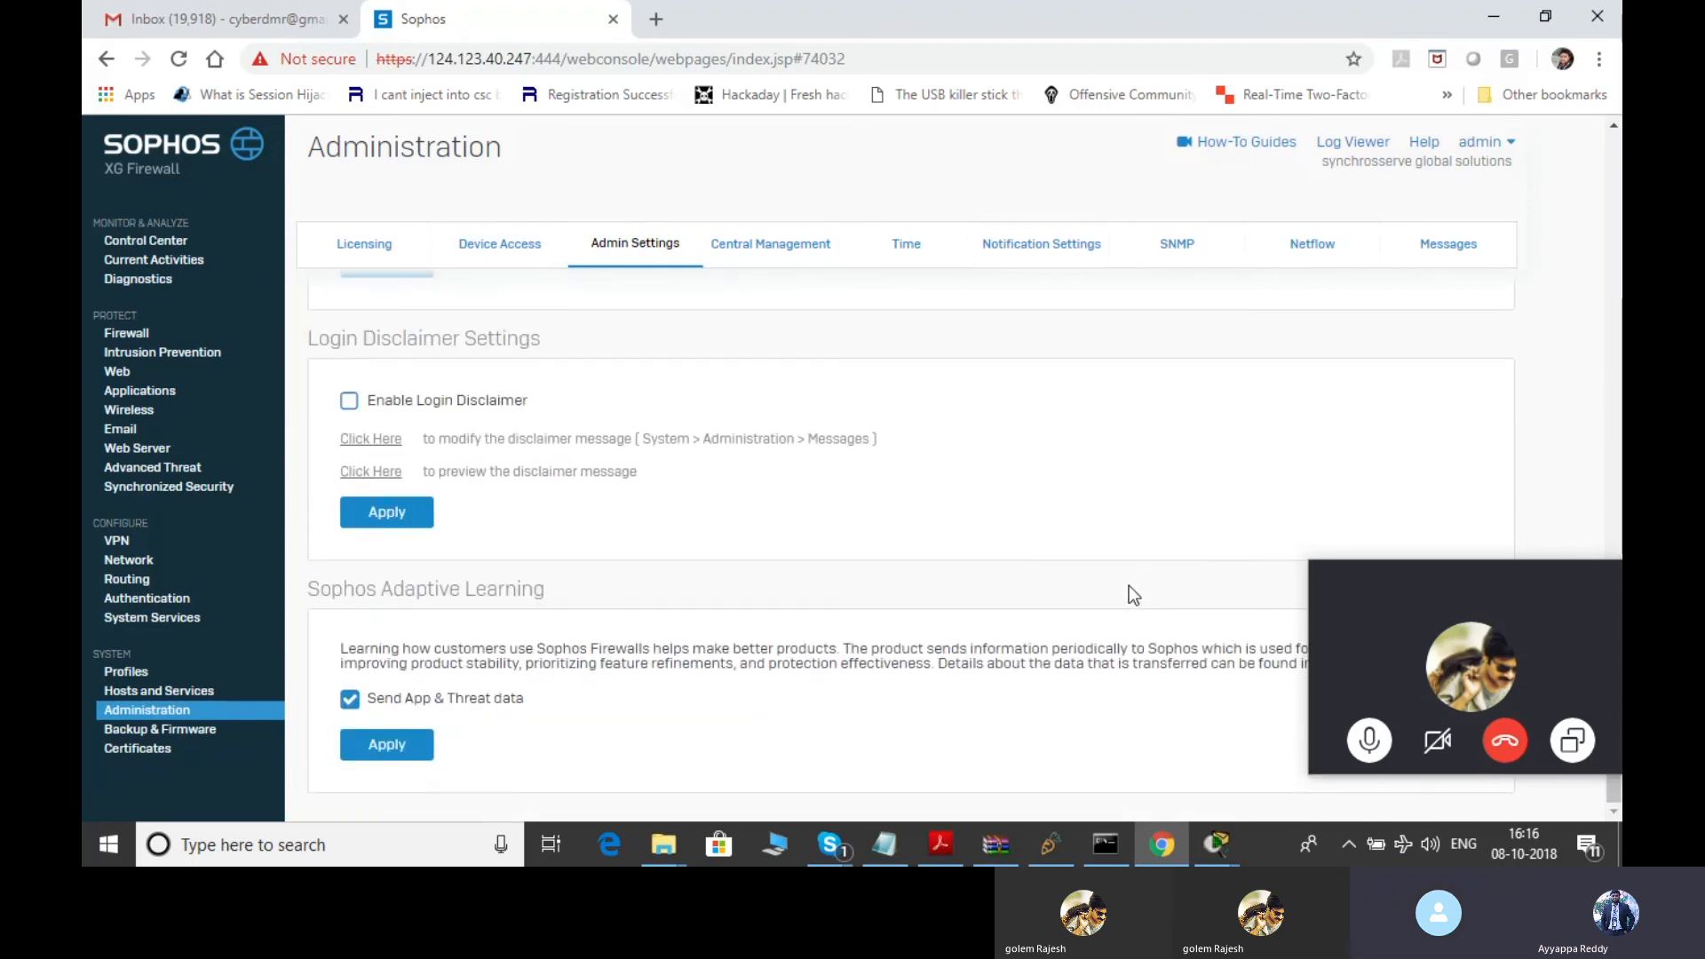
pyautogui.click(347, 399)
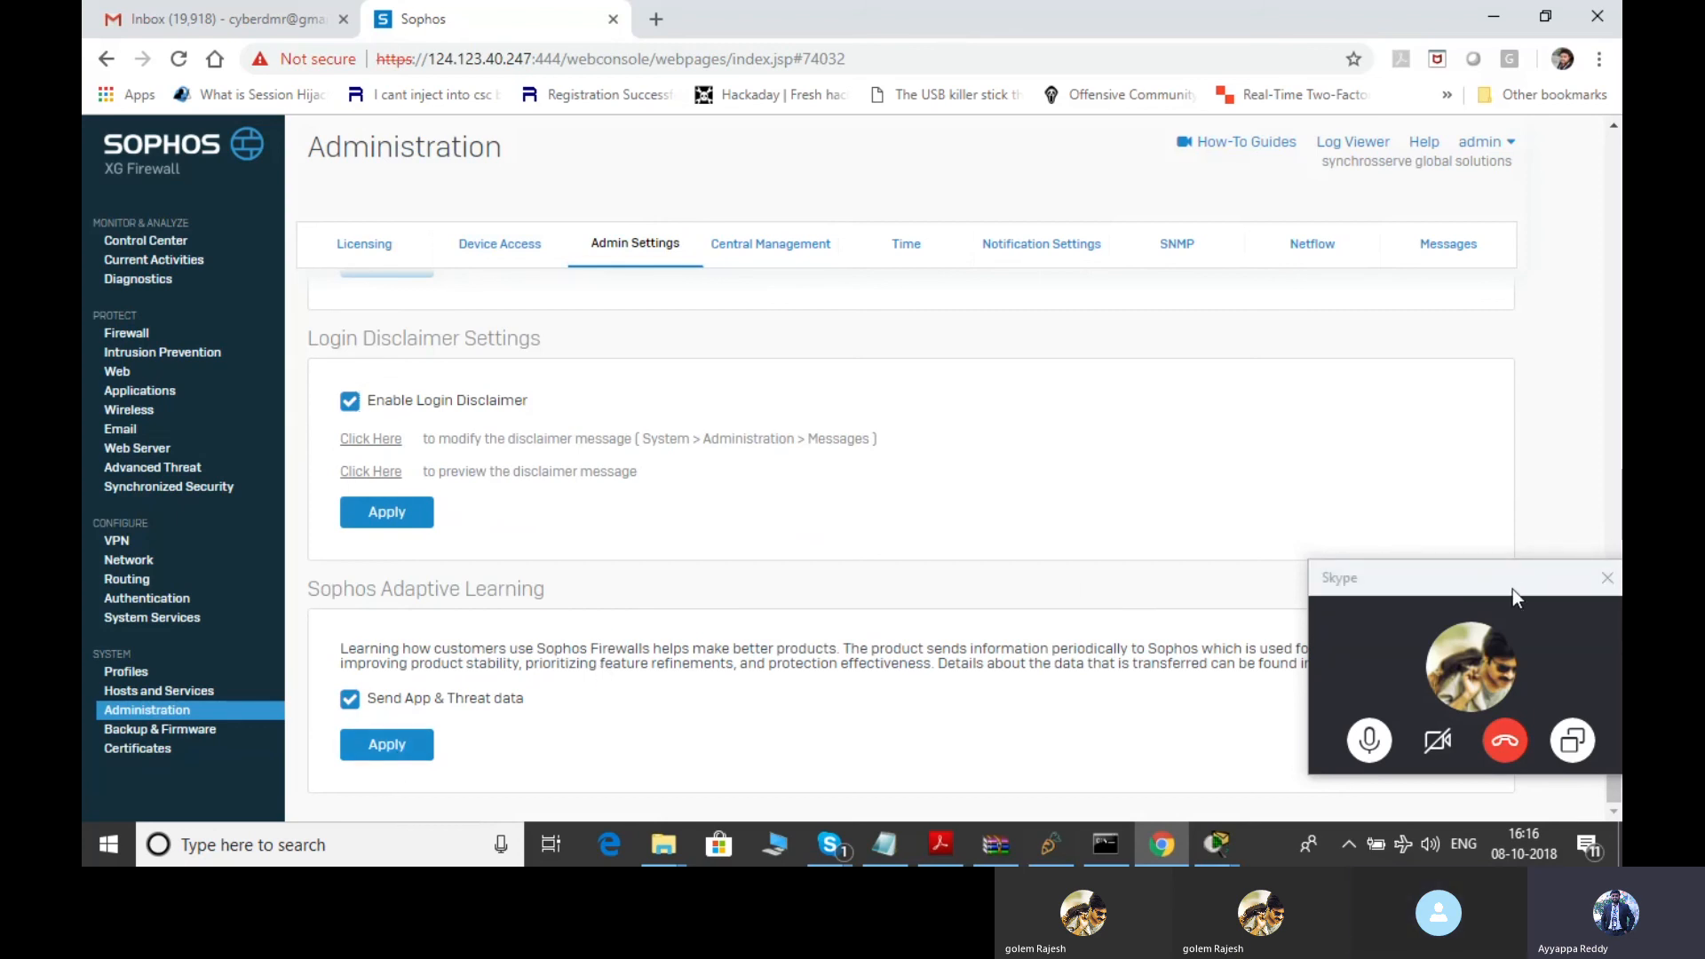
pyautogui.moveTo(1512, 589); pyautogui.dragTo(1077, 644)
# Open Central Management, try managing the firewall with Sophos Central Firewall Manager (CFM), and switch central management off again.
pyautogui.scroll(6, 1603, 503)
pyautogui.scroll(4, 1575, 351)
pyautogui.click(769, 247)
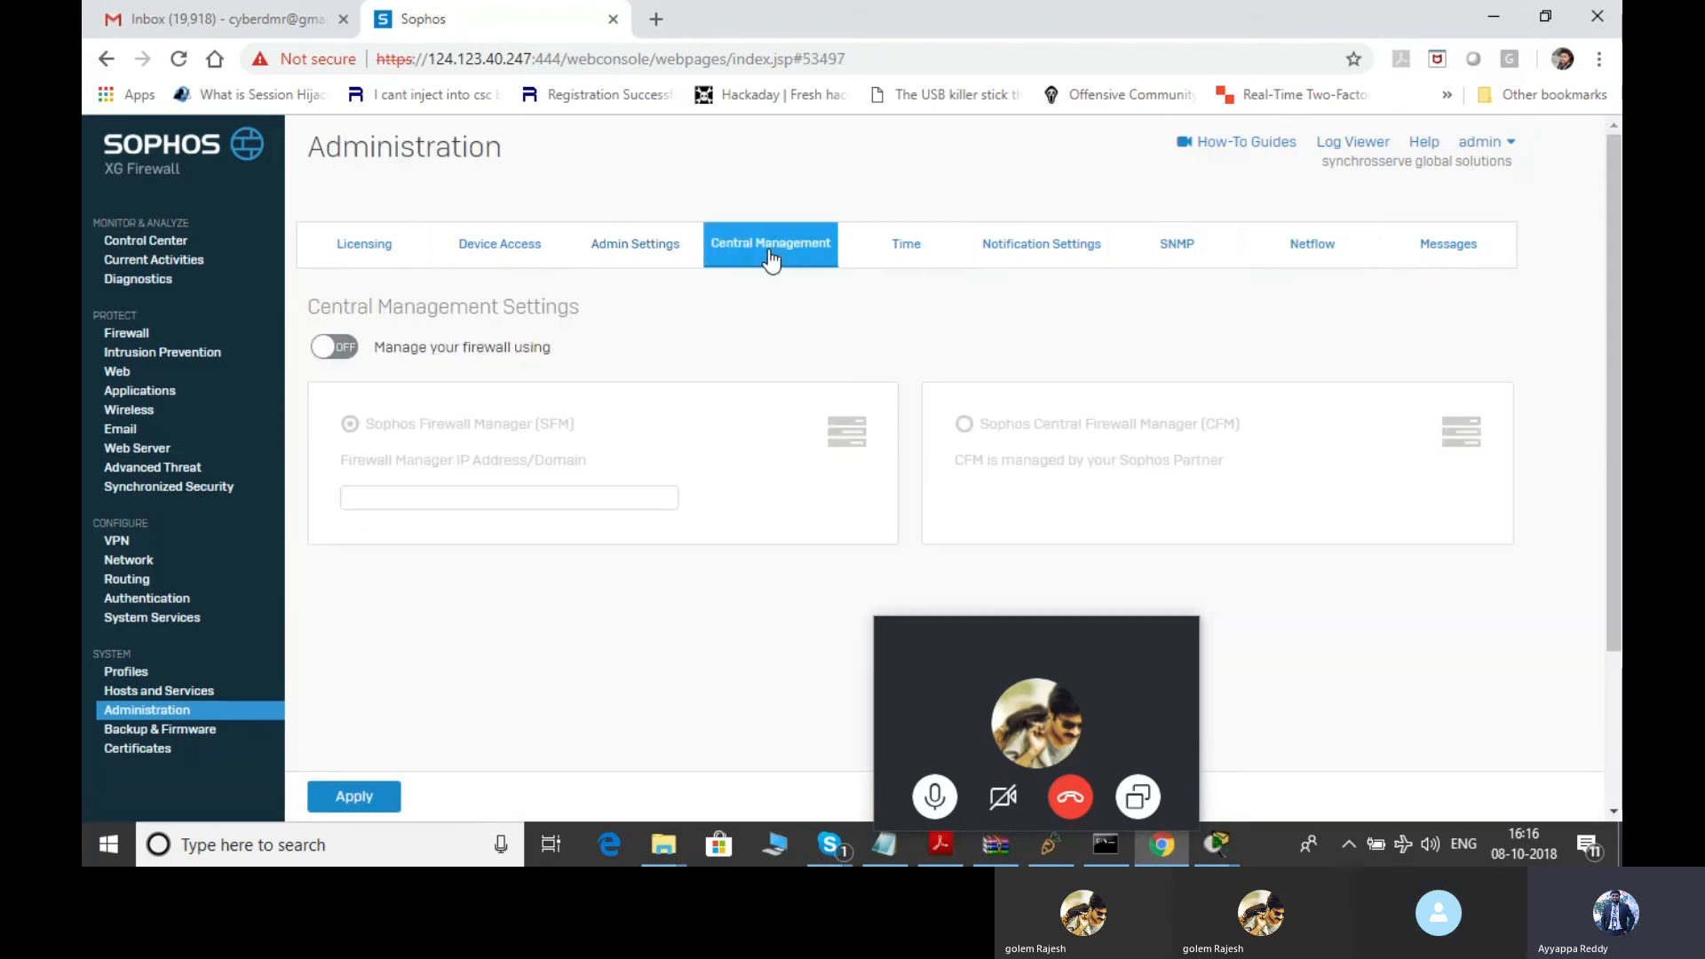
pyautogui.click(345, 347)
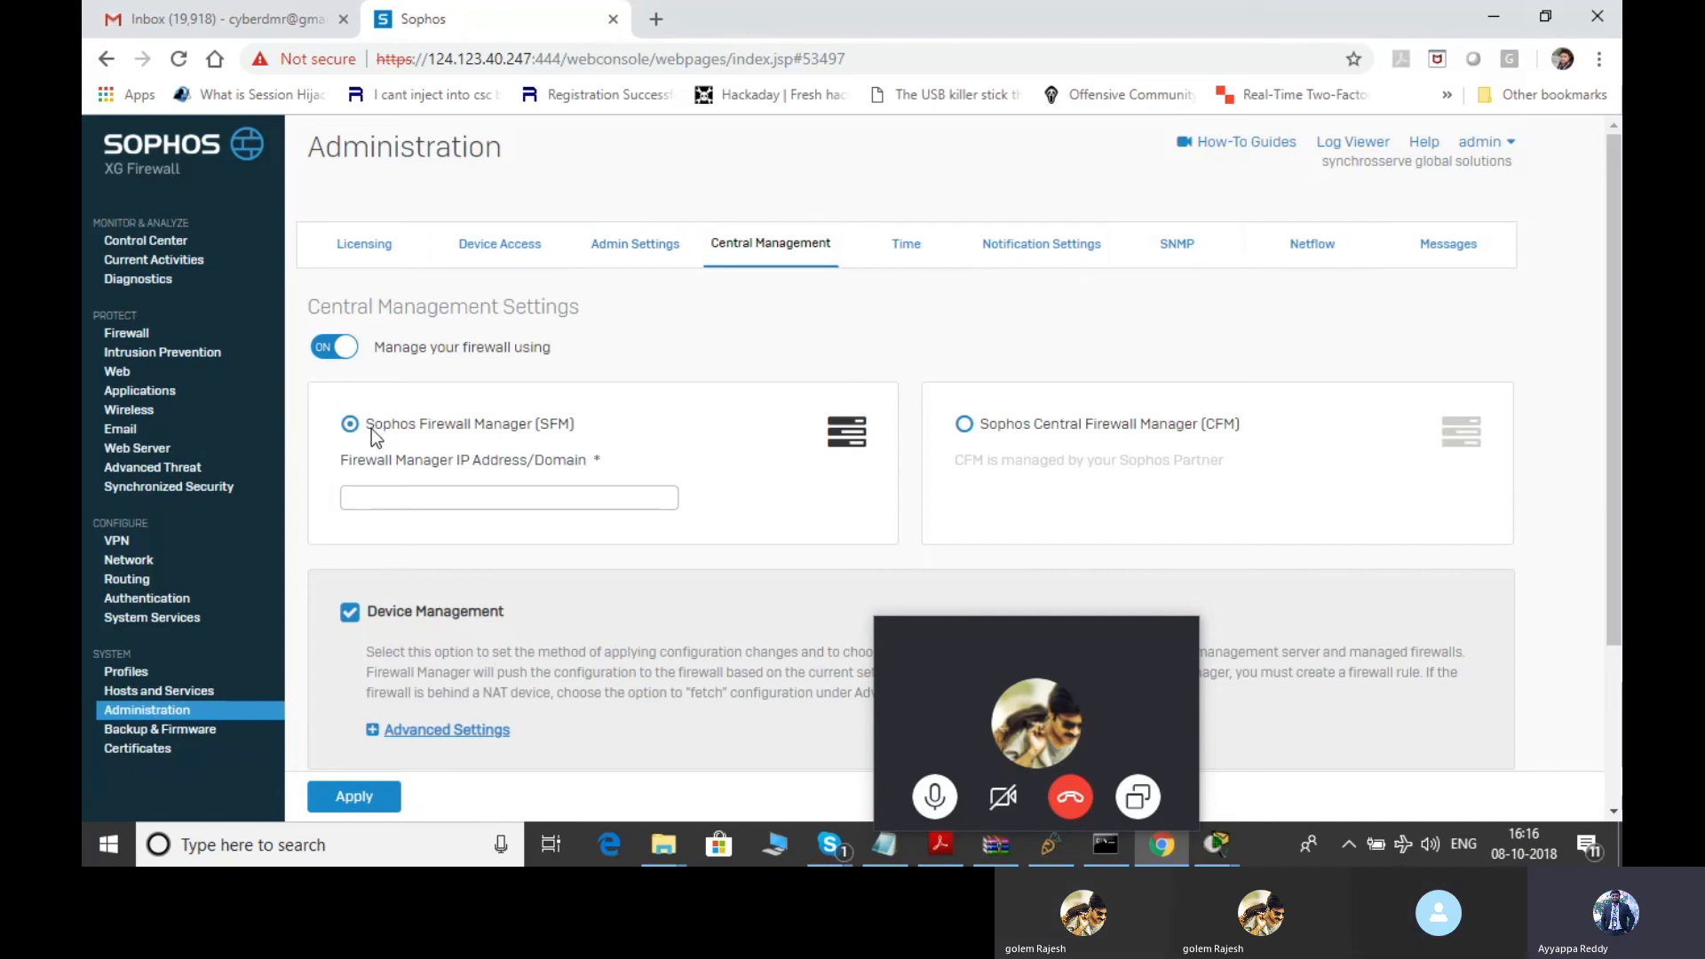
pyautogui.click(965, 425)
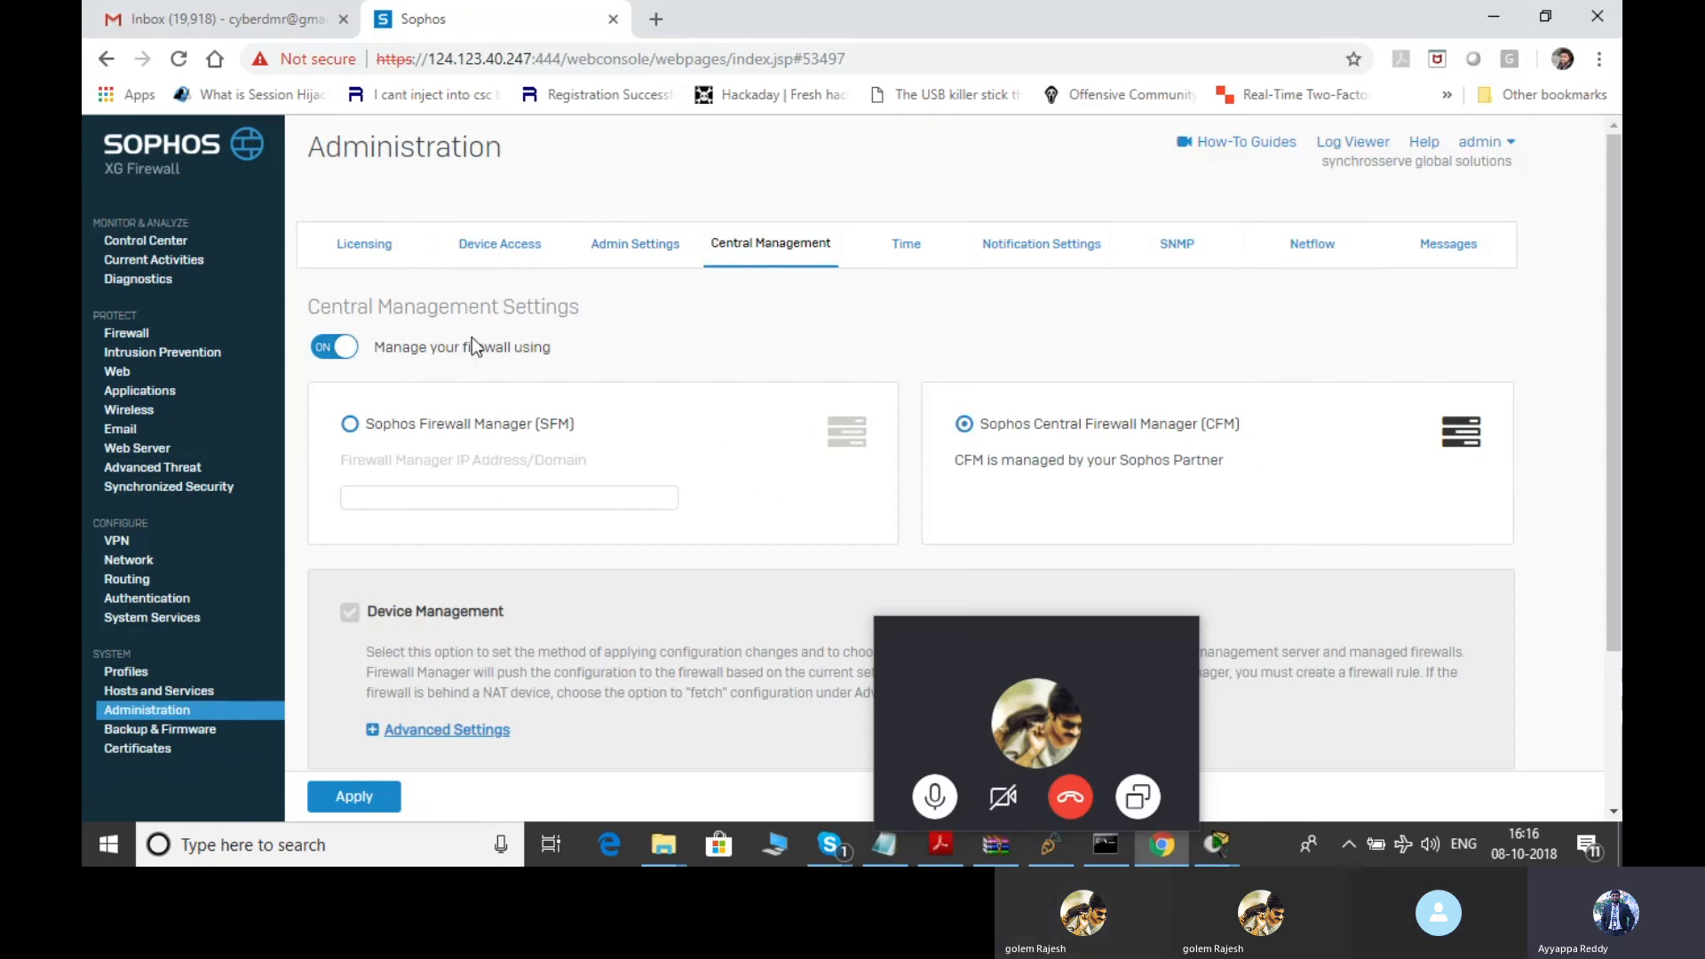
pyautogui.click(321, 348)
# Open the Time settings, move the Skype call window aside and point out the Time Zone setting.
pyautogui.click(925, 245)
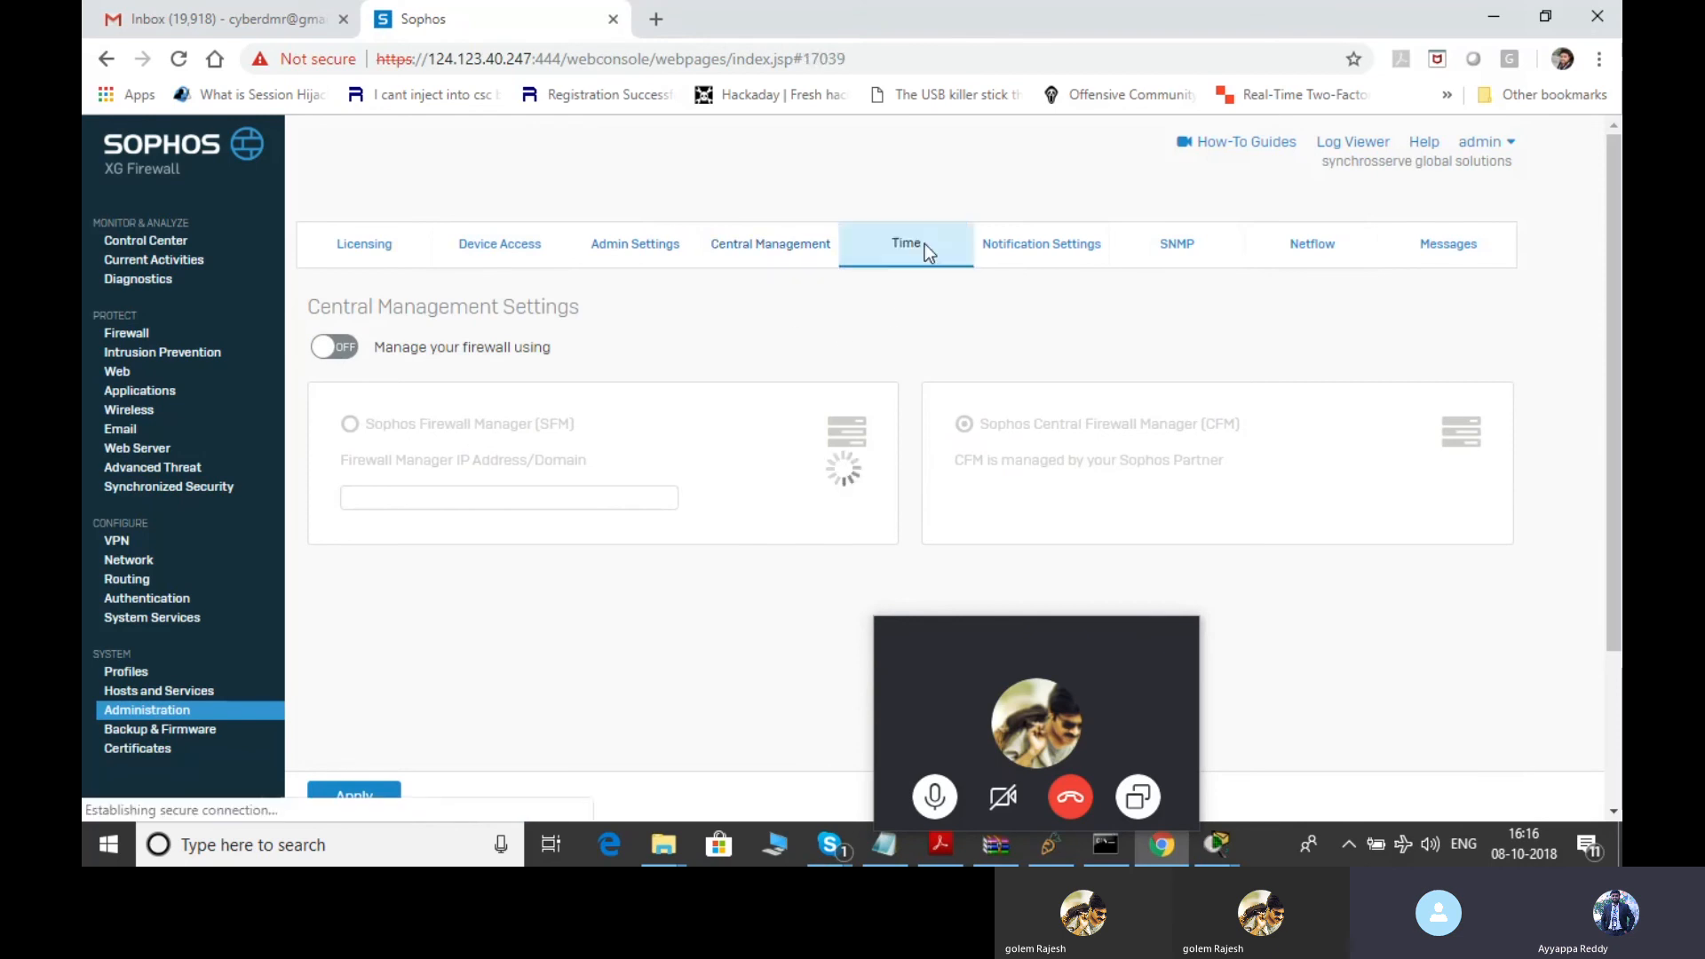
pyautogui.moveTo(979, 631); pyautogui.dragTo(1471, 616)
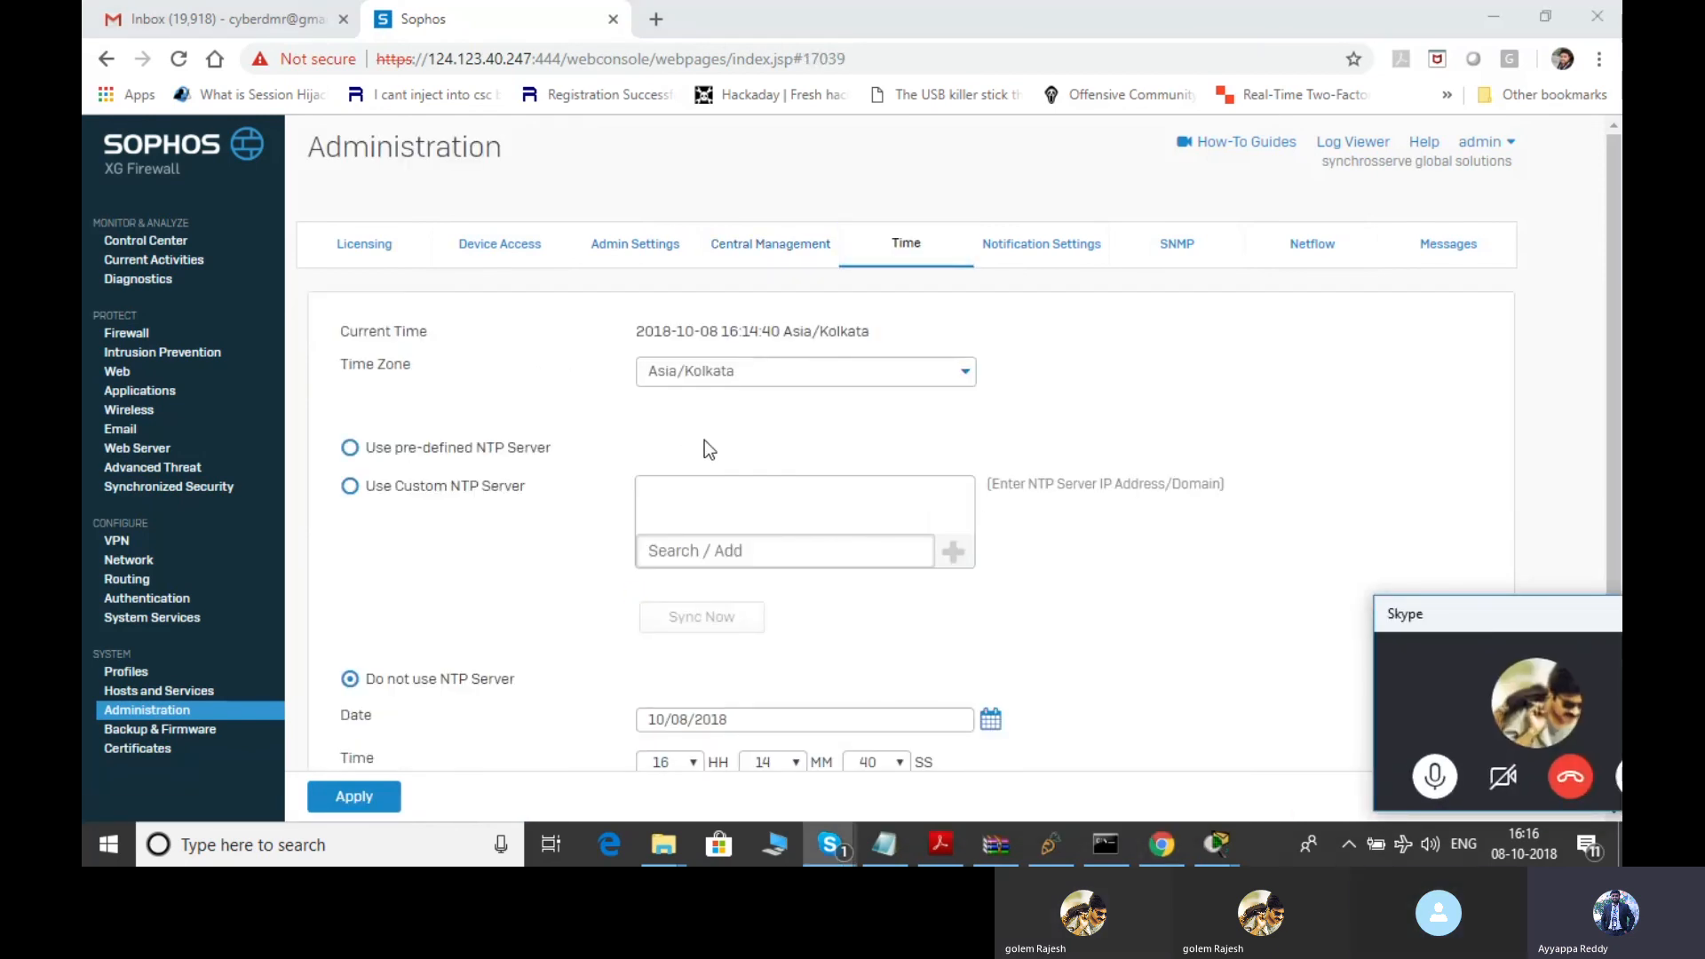
pyautogui.click(1211, 415)
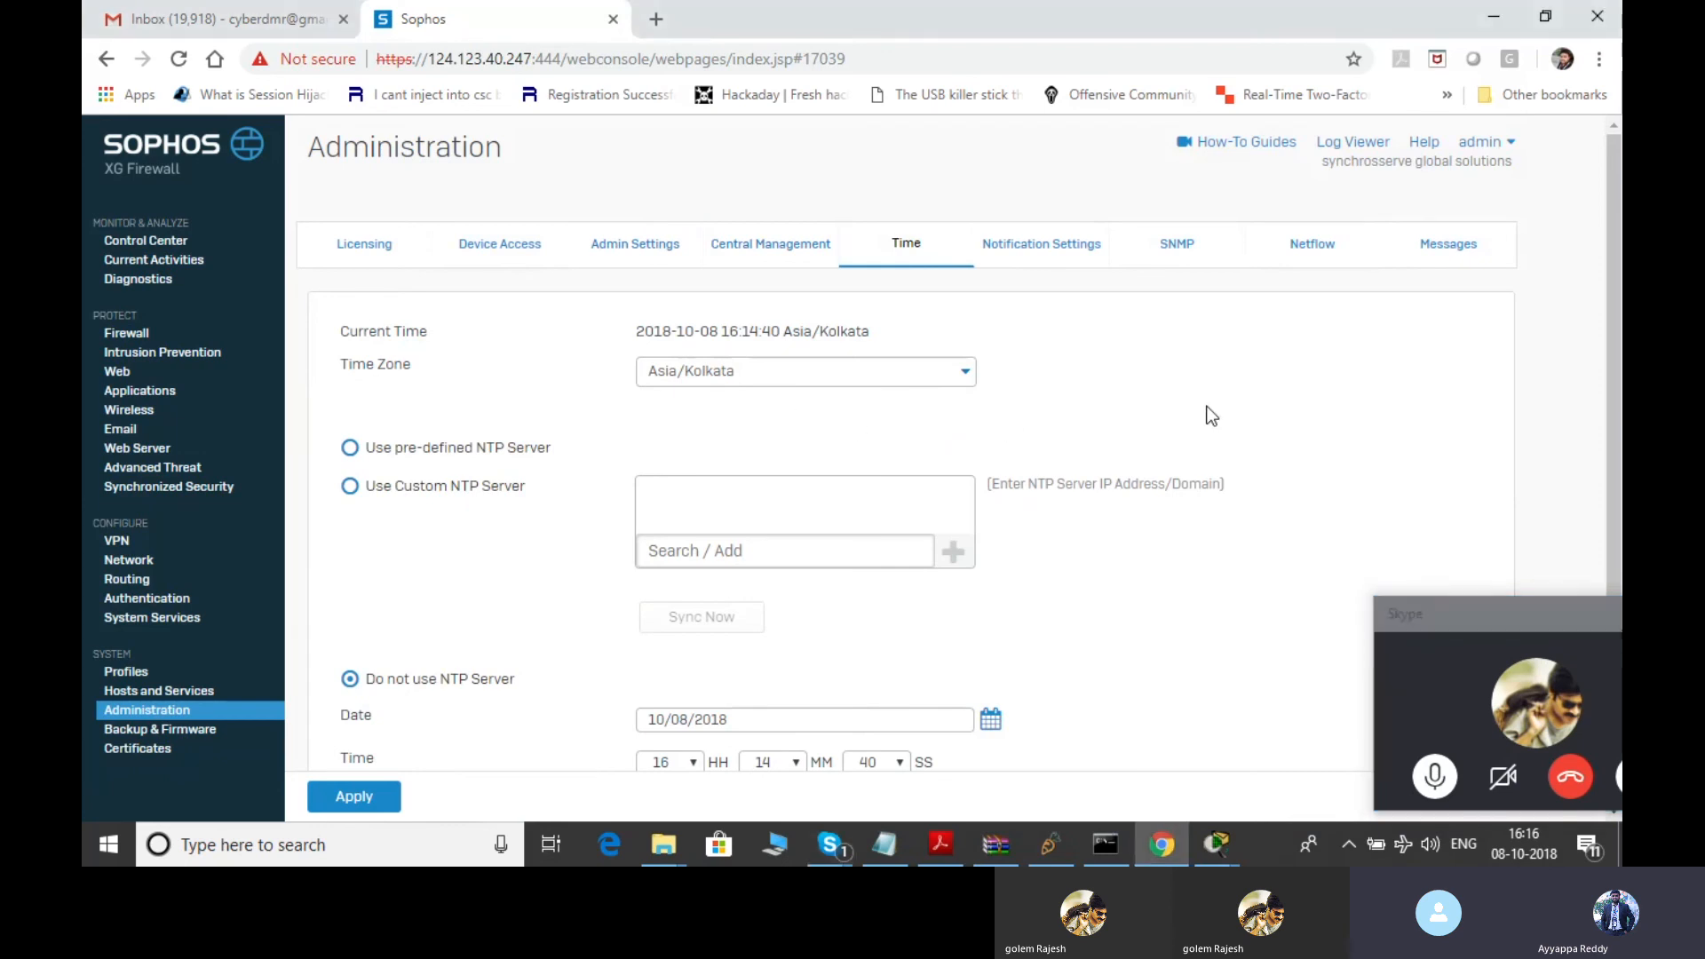
pyautogui.click(702, 379)
pyautogui.click(535, 377)
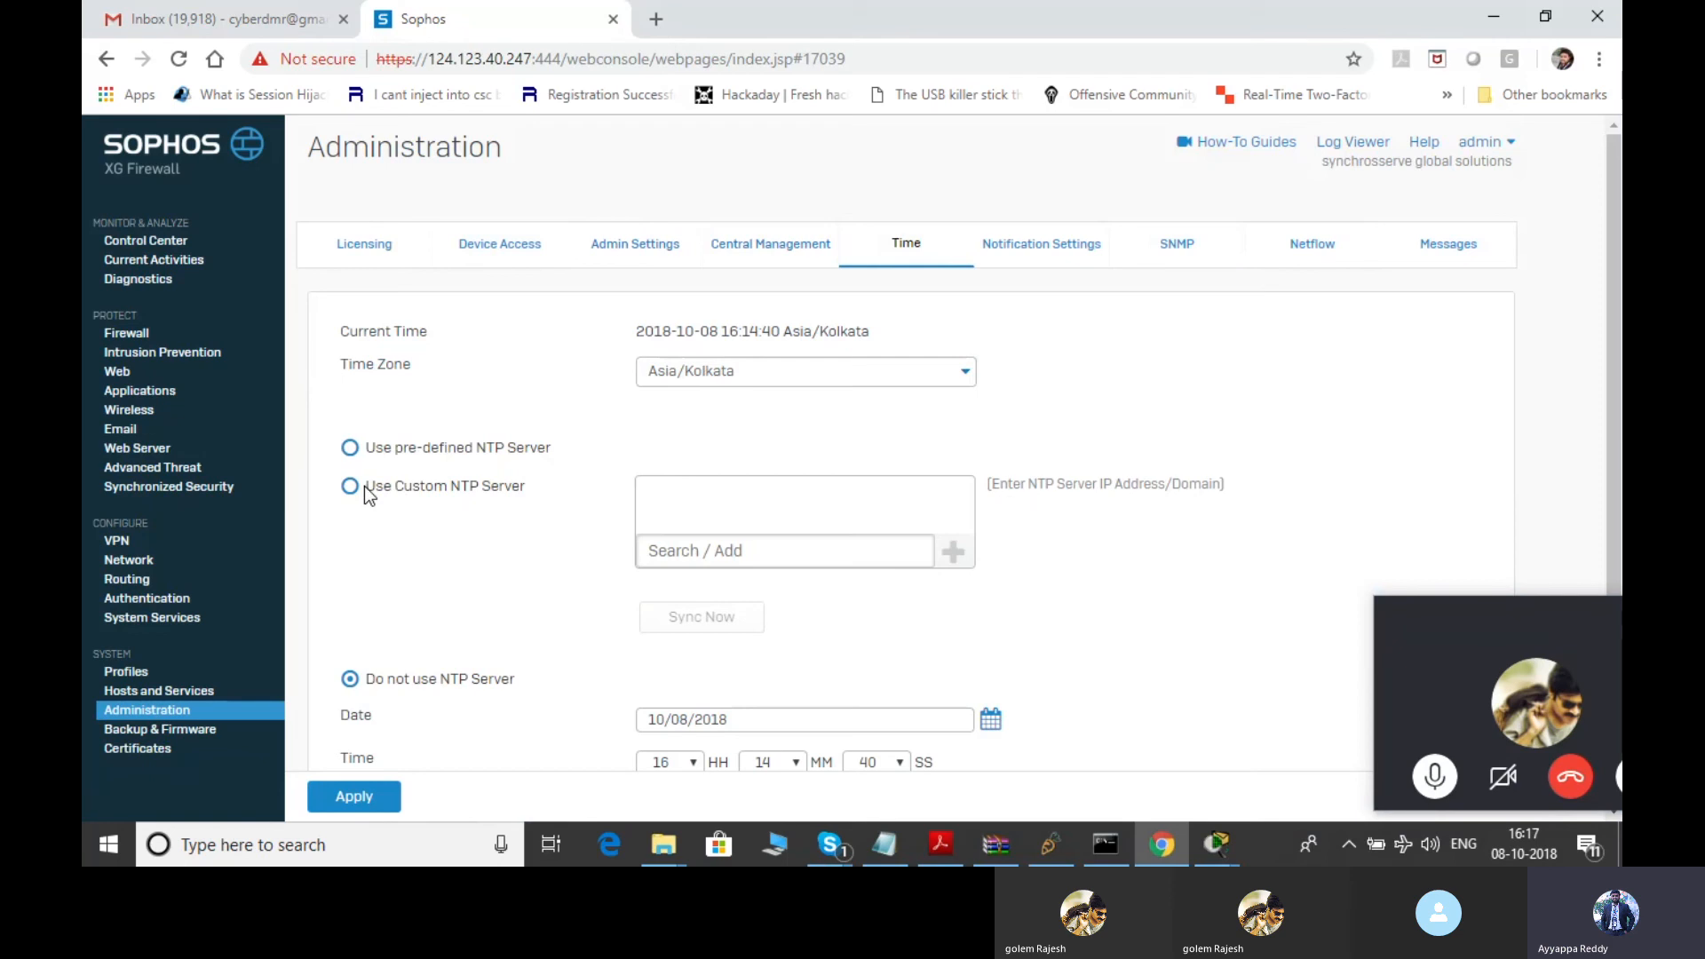
# Try the custom and pre-defined NTP server options, then switch back to not using an NTP server.
pyautogui.click(748, 550)
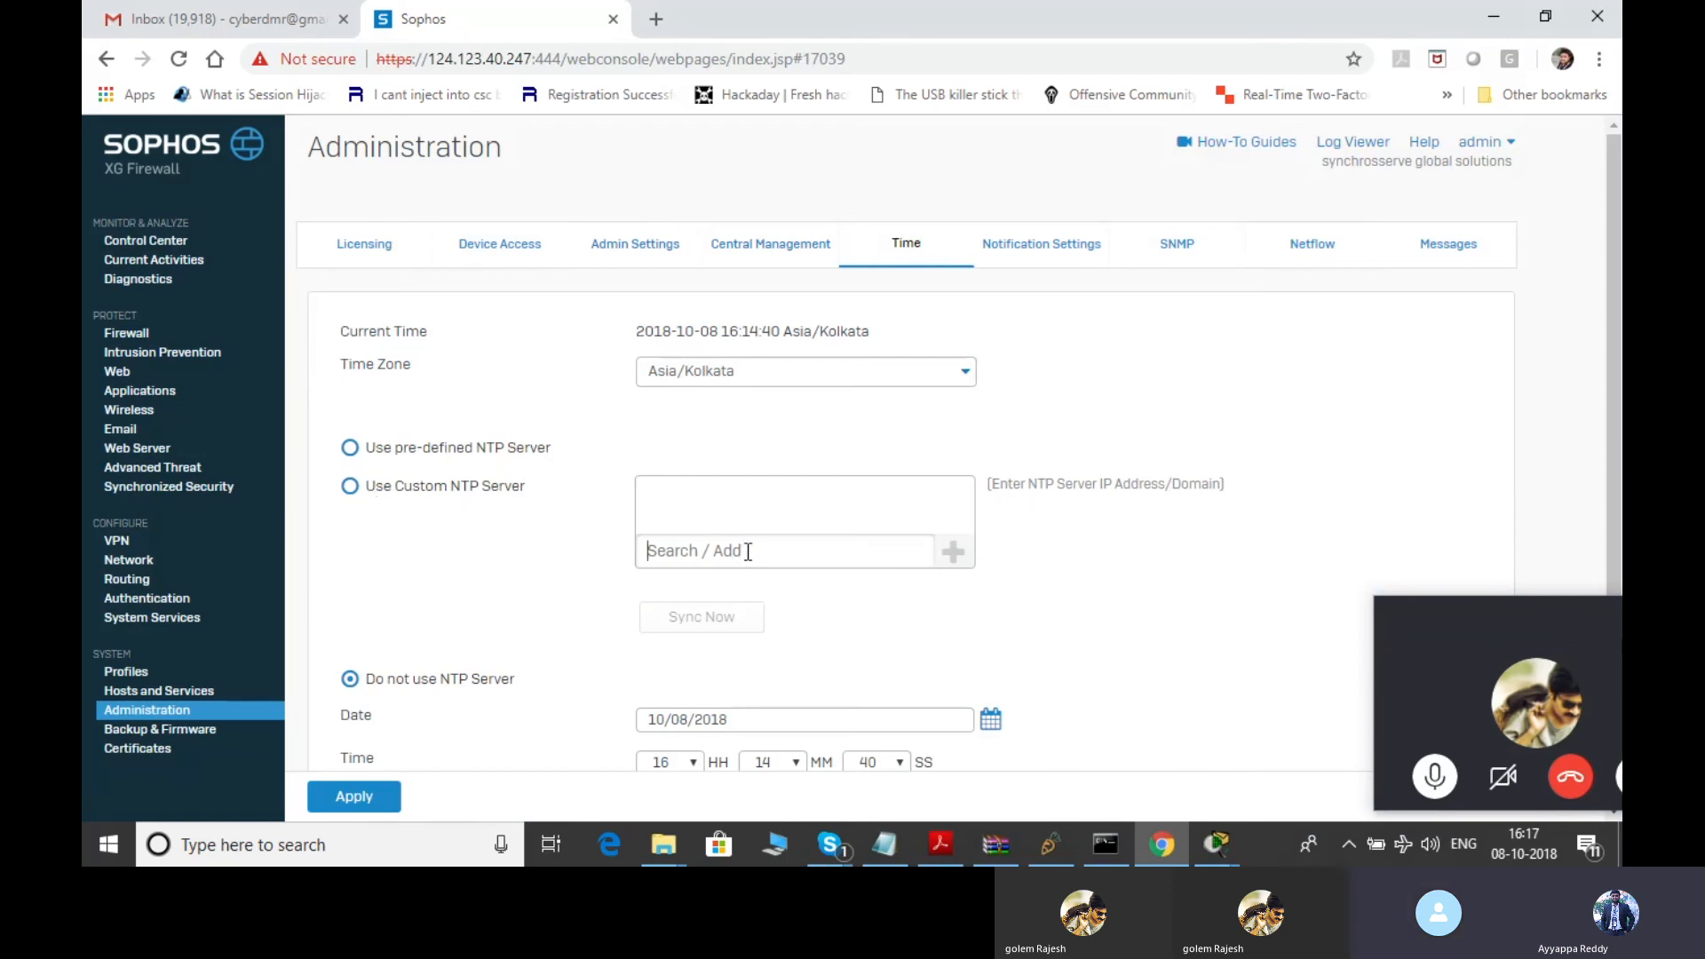
pyautogui.click(350, 448)
pyautogui.click(351, 487)
pyautogui.moveTo(451, 489); pyautogui.dragTo(487, 490)
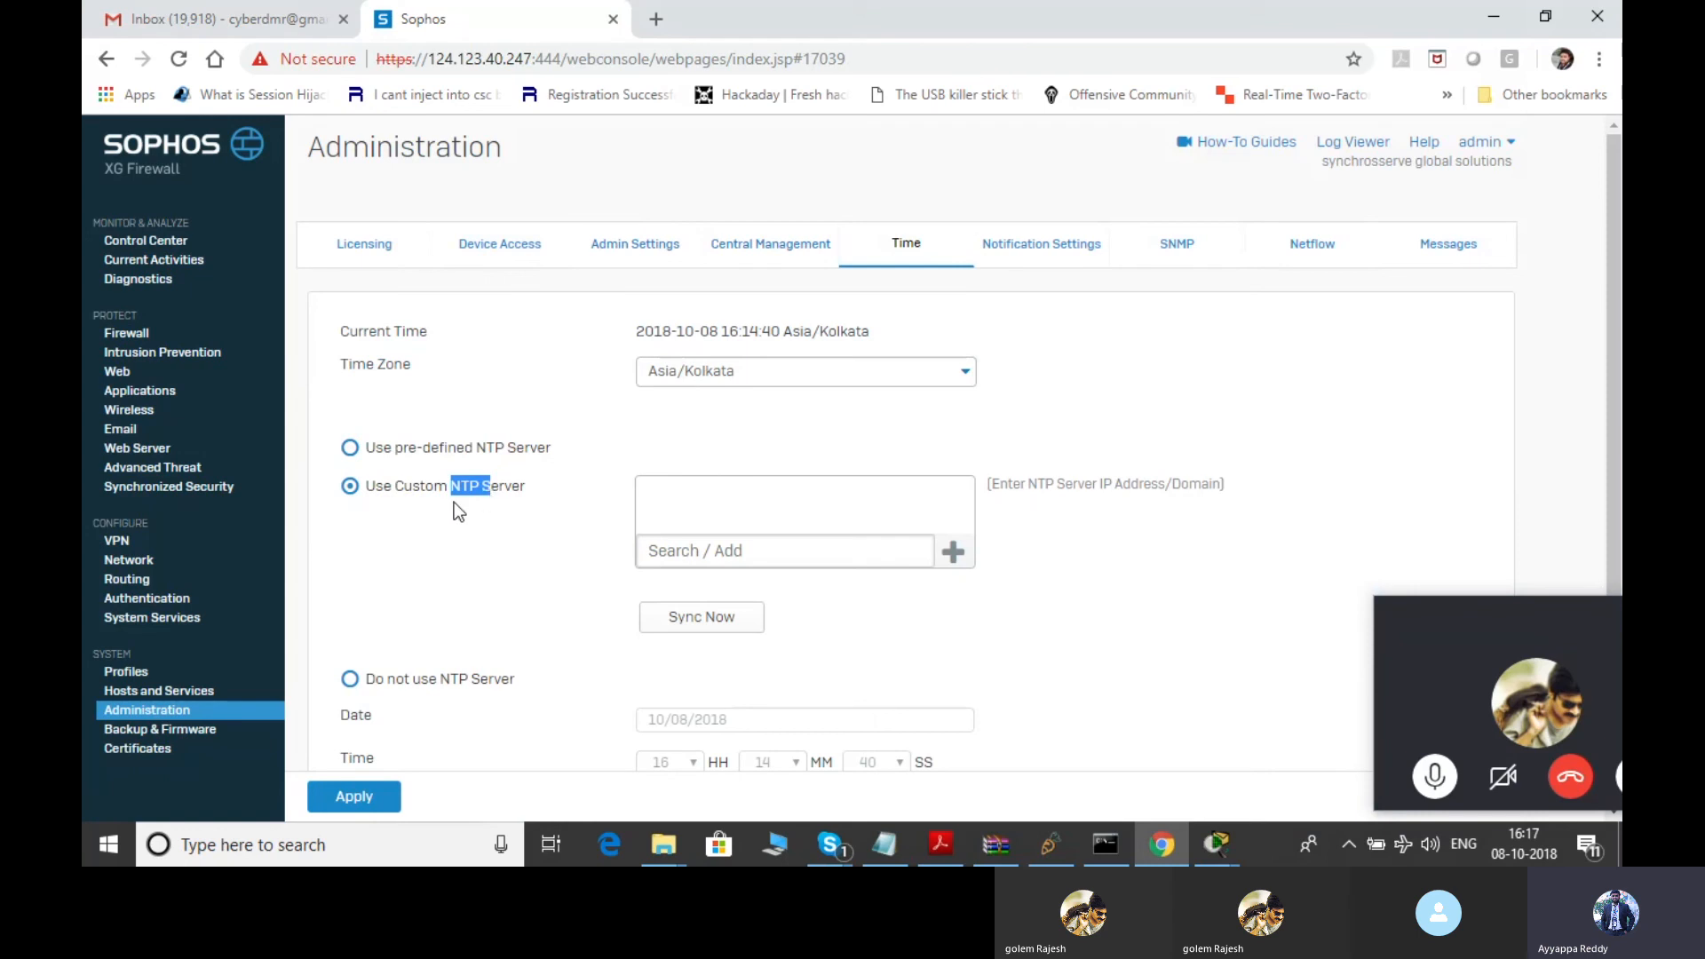
pyautogui.click(350, 448)
pyautogui.moveTo(1606, 426); pyautogui.dragTo(1617, 516)
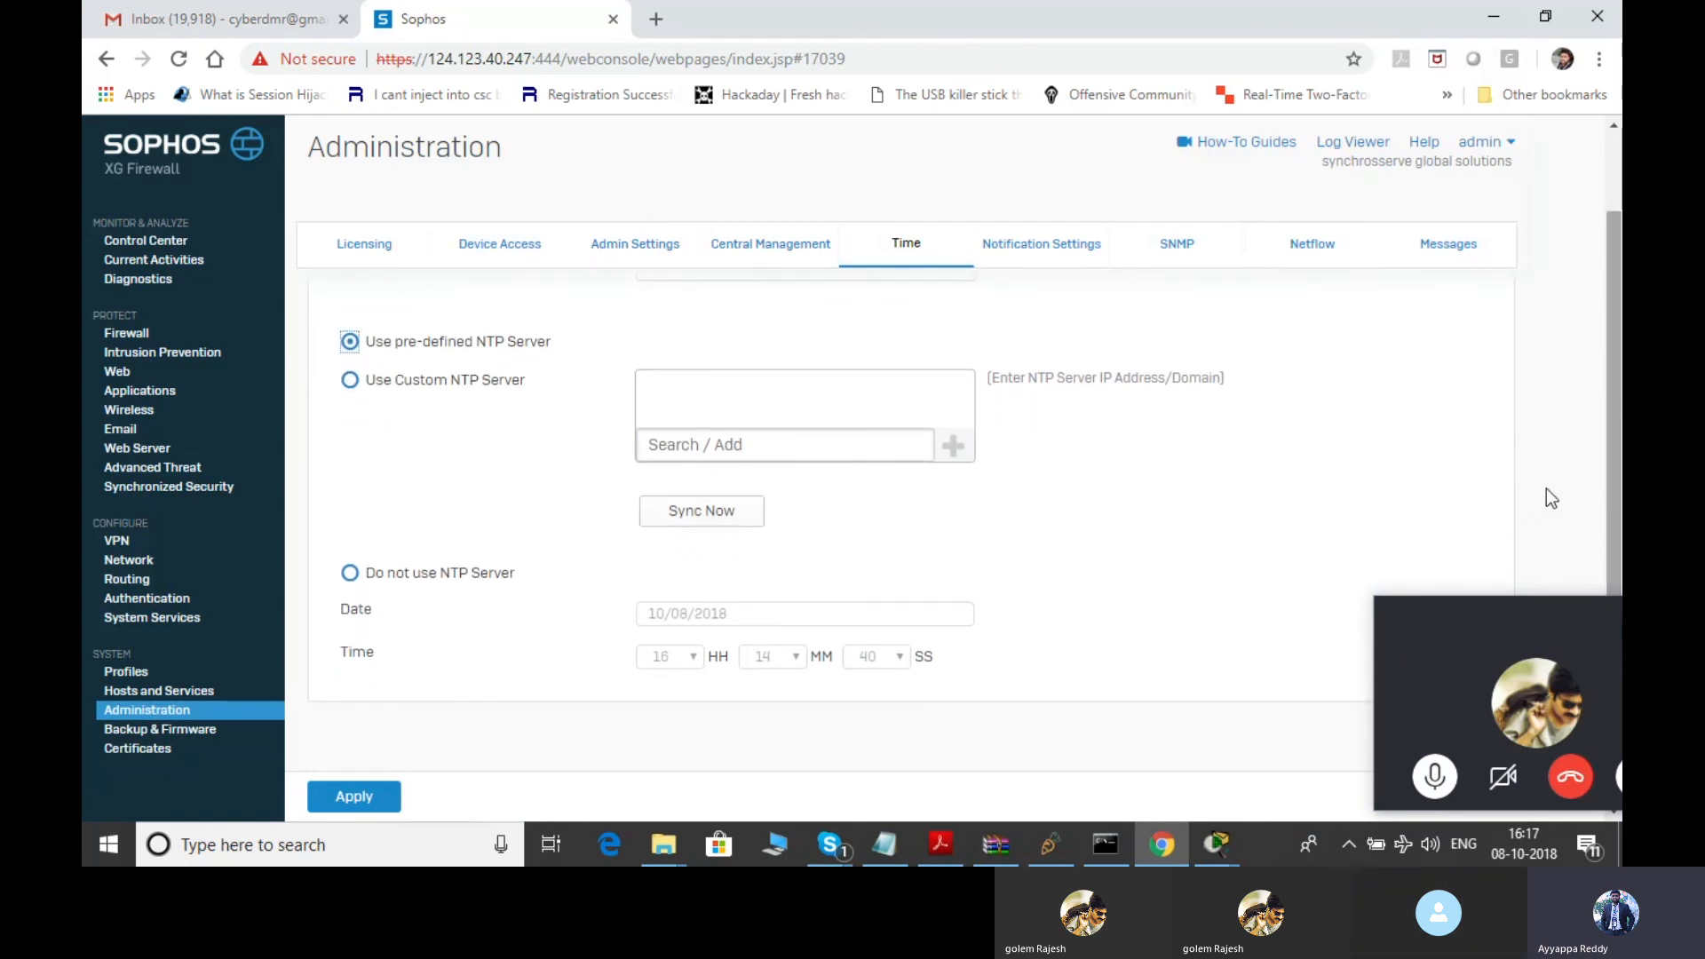
pyautogui.click(354, 575)
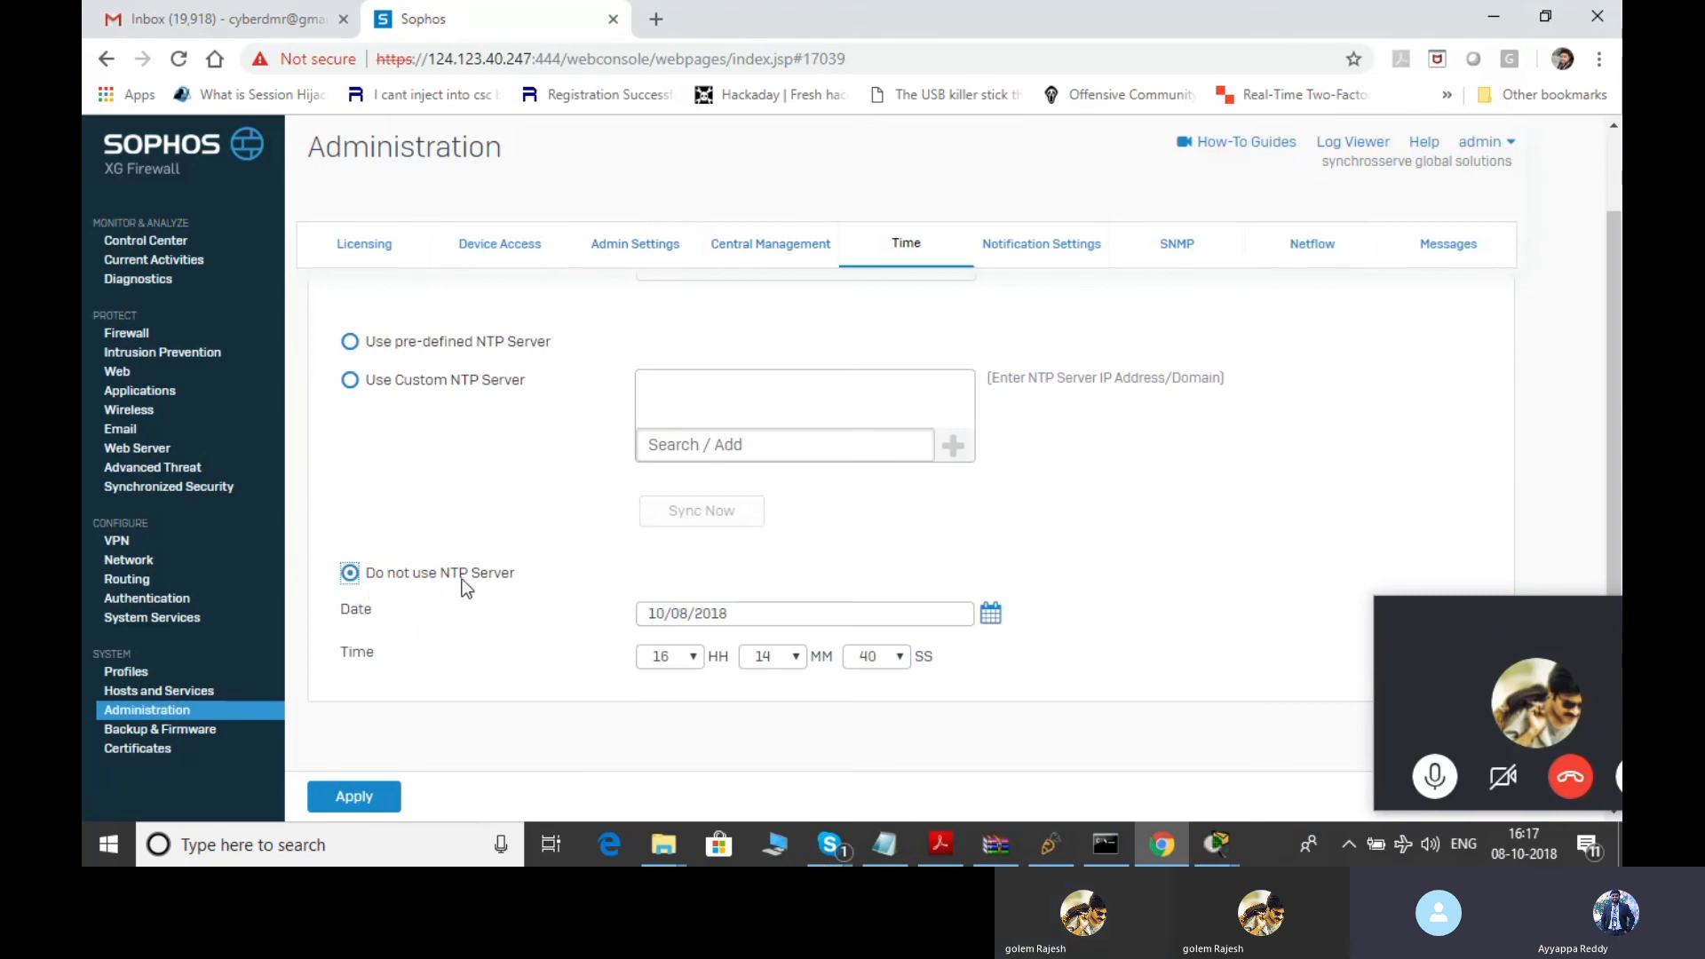
pyautogui.click(769, 611)
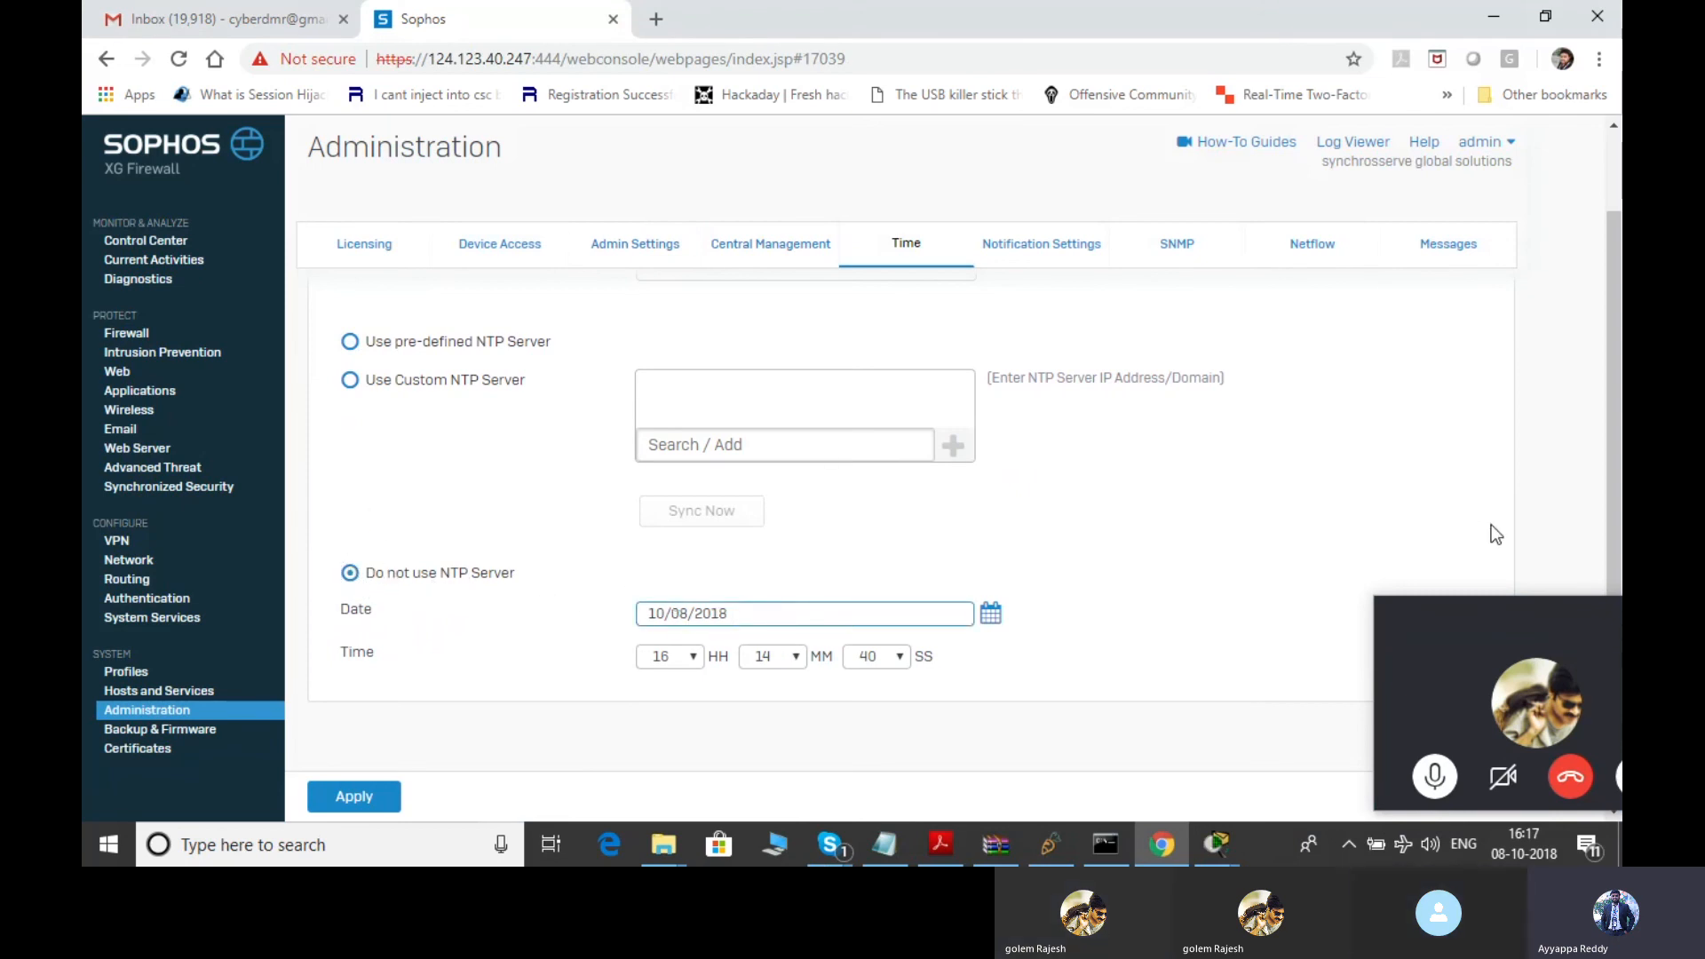
# Open the Notification Settings with the Skype call window moved aside, and select the built-in email server for sending notifications.
pyautogui.moveTo(1618, 551); pyautogui.dragTo(1092, 421)
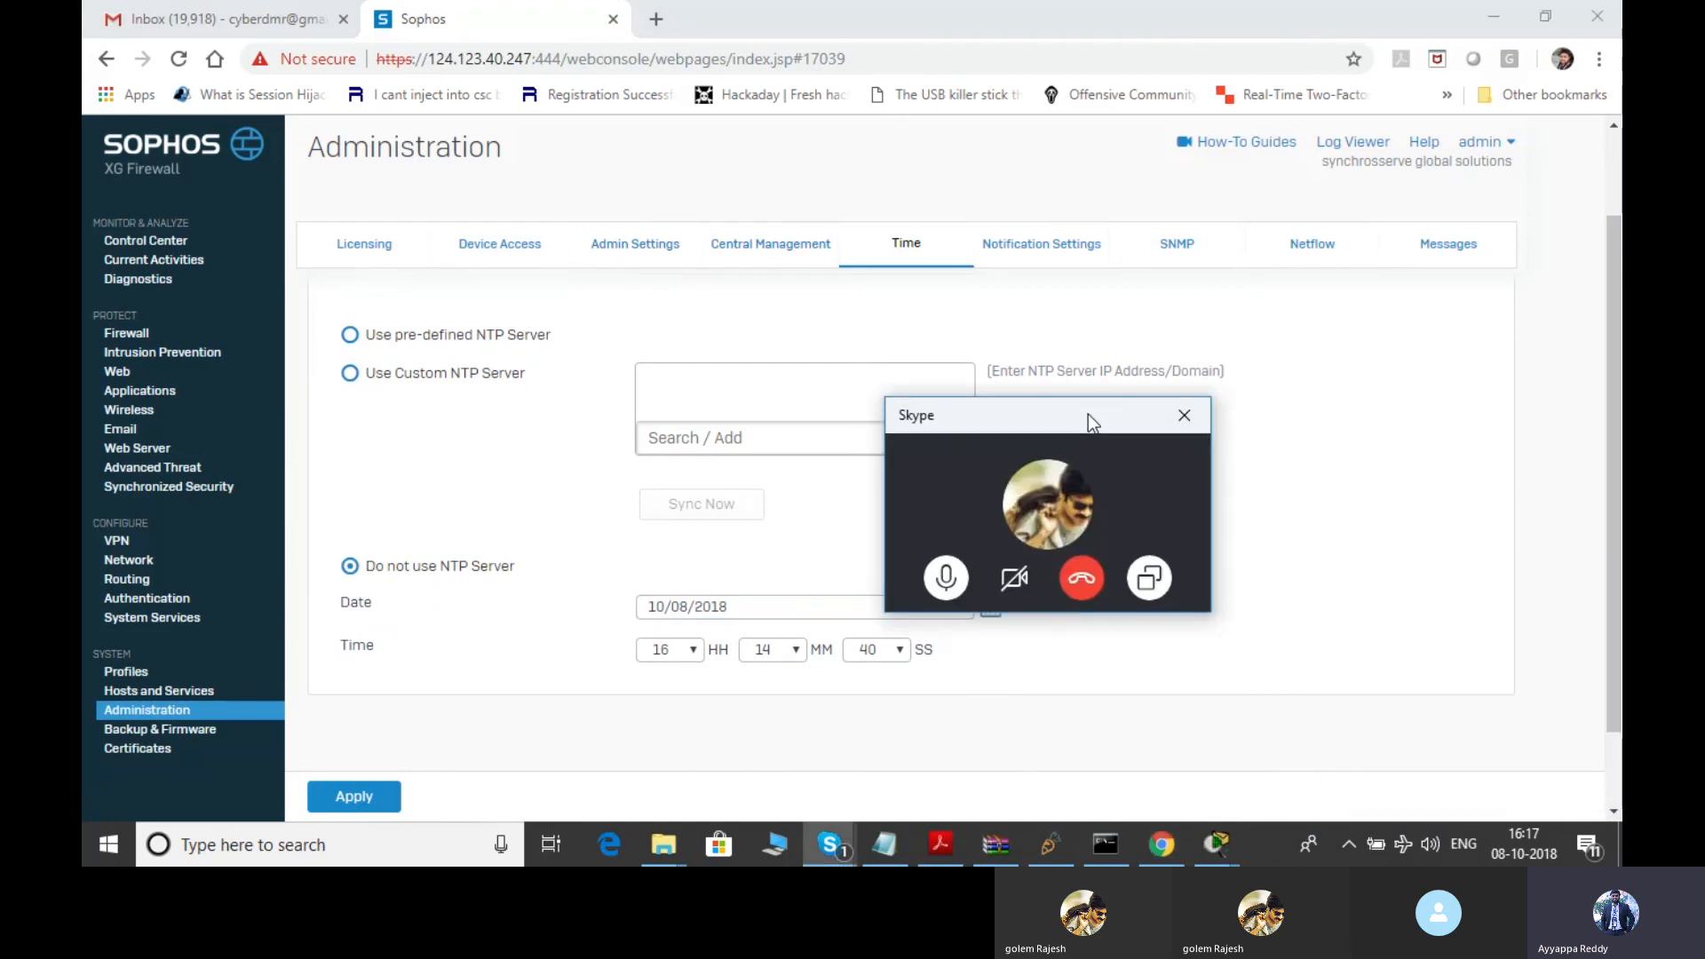
pyautogui.click(1068, 244)
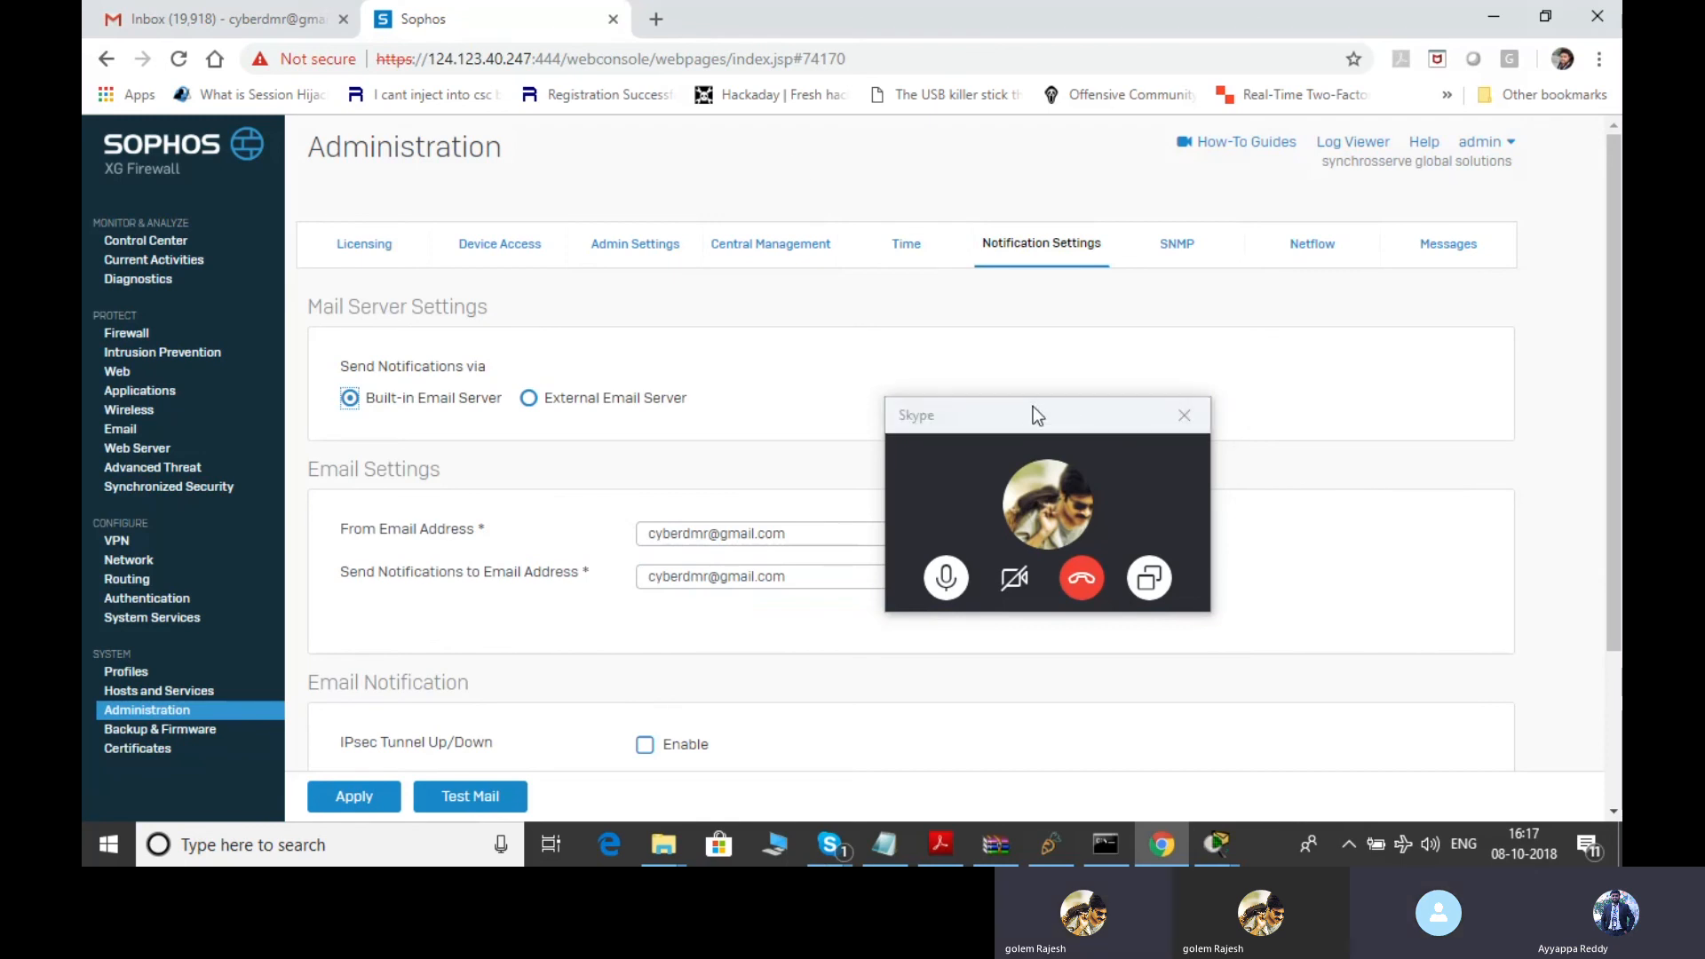
pyautogui.moveTo(1035, 409); pyautogui.dragTo(1575, 767)
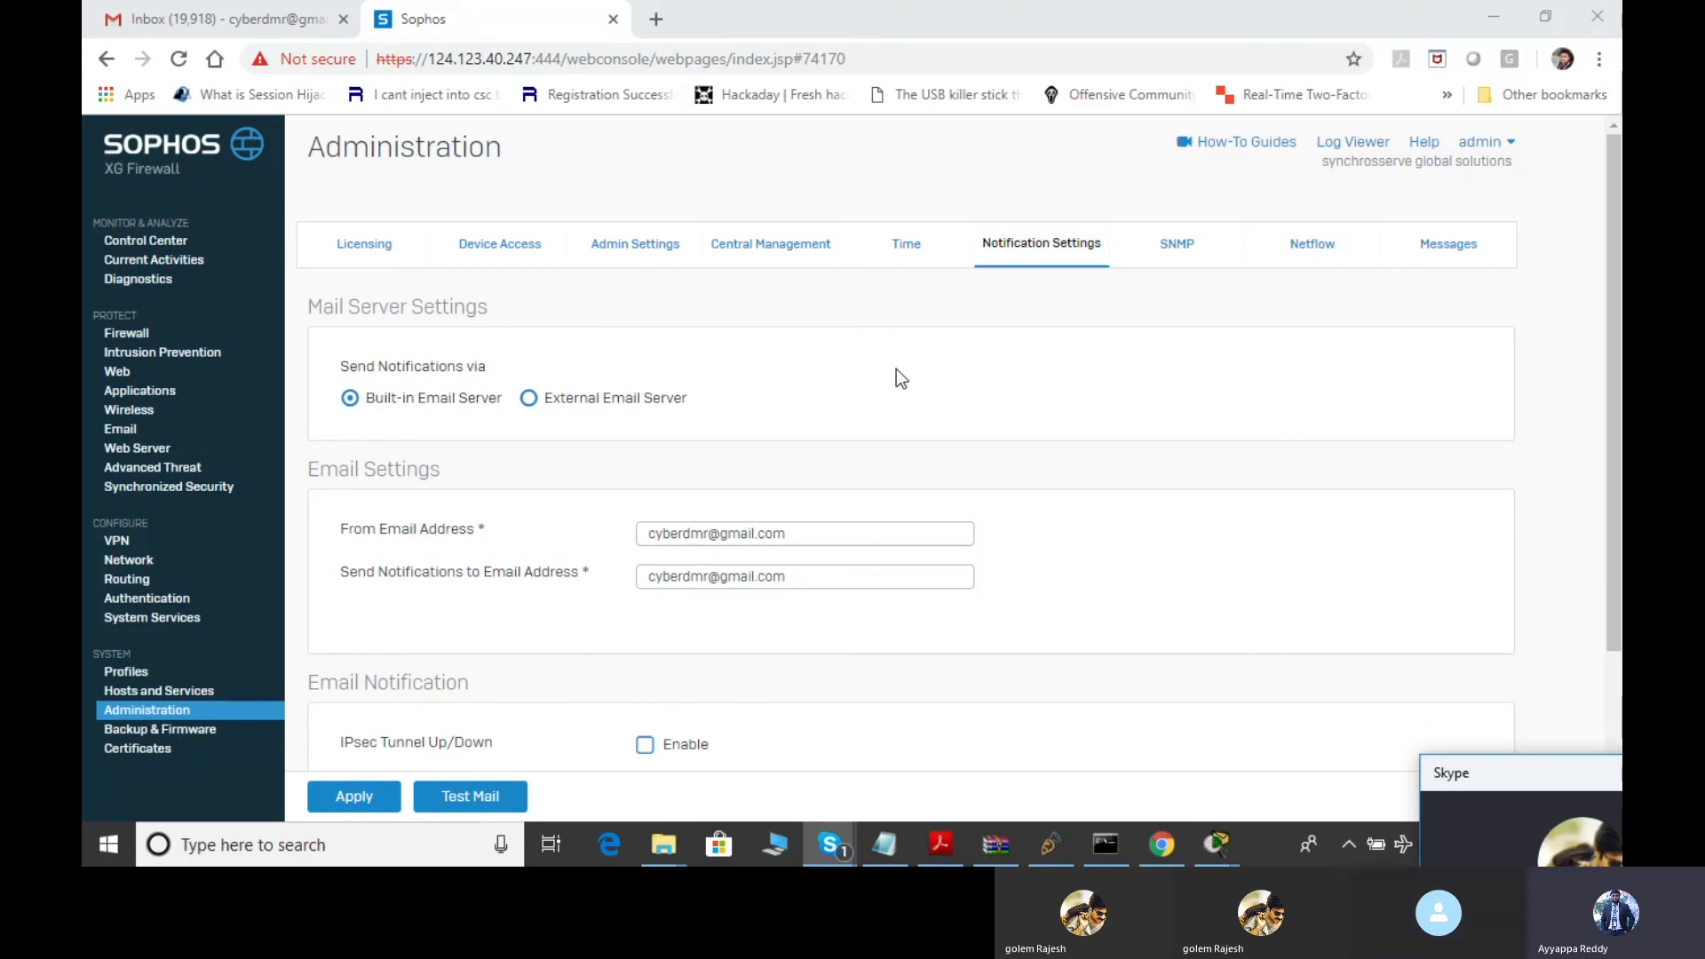
pyautogui.click(353, 400)
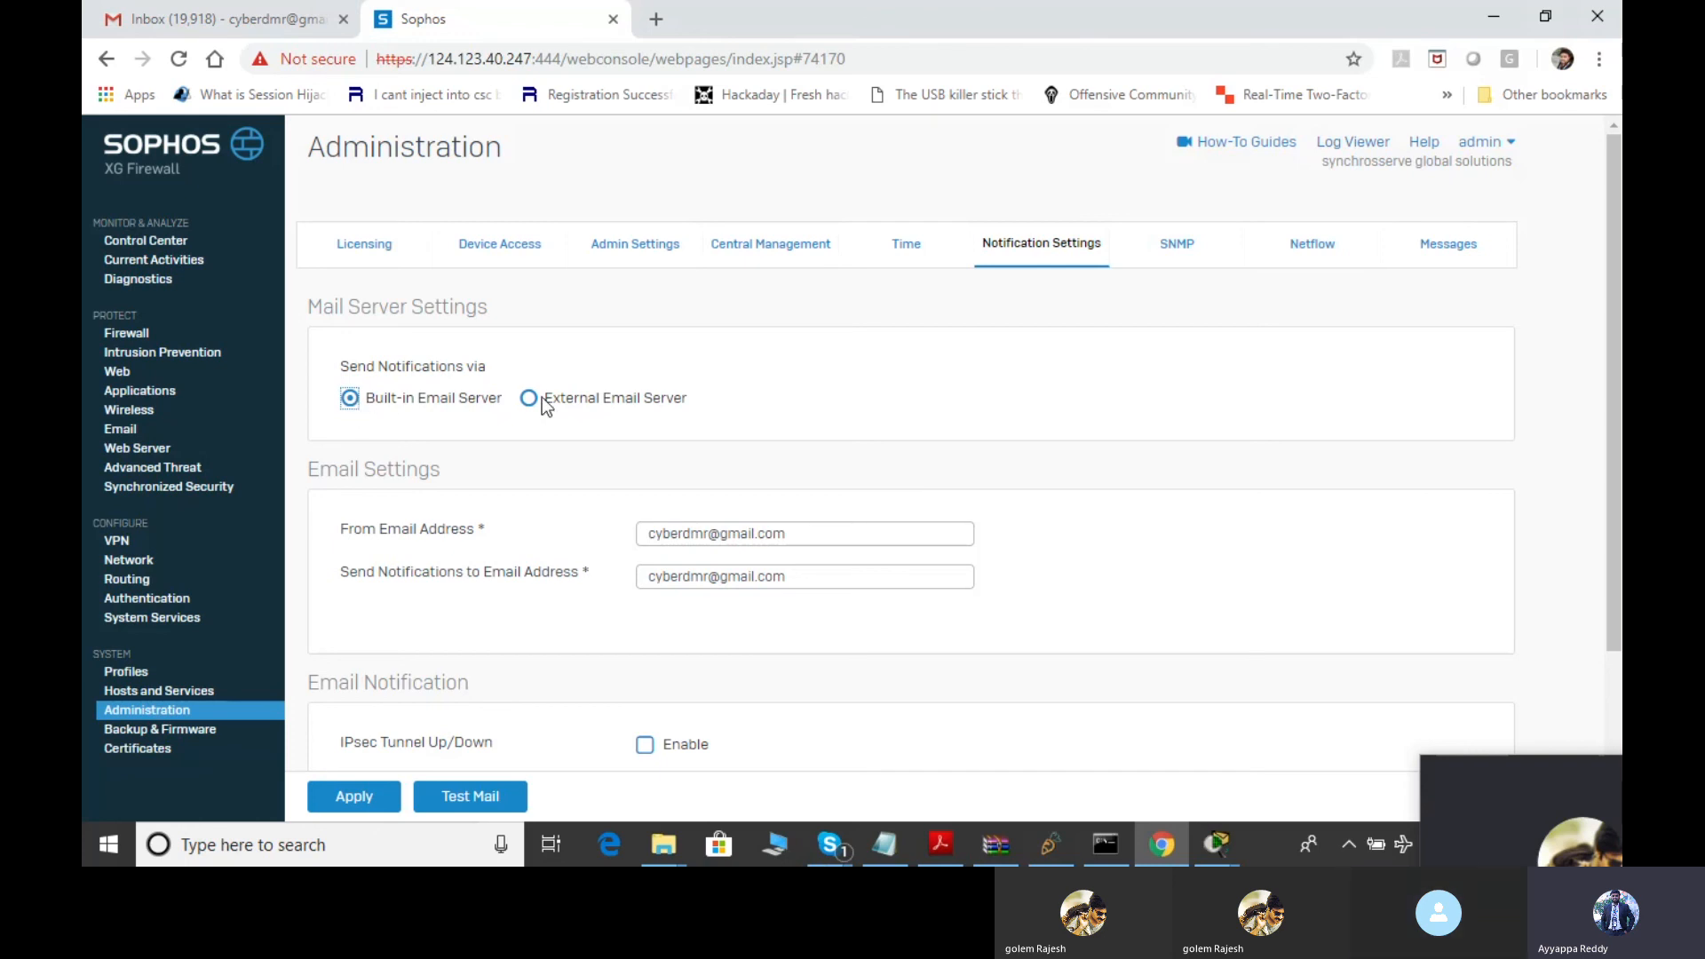
# Point out the From Email Address and Send Notifications to Email Address fields in the email settings.
pyautogui.moveTo(1615, 403); pyautogui.dragTo(1604, 497)
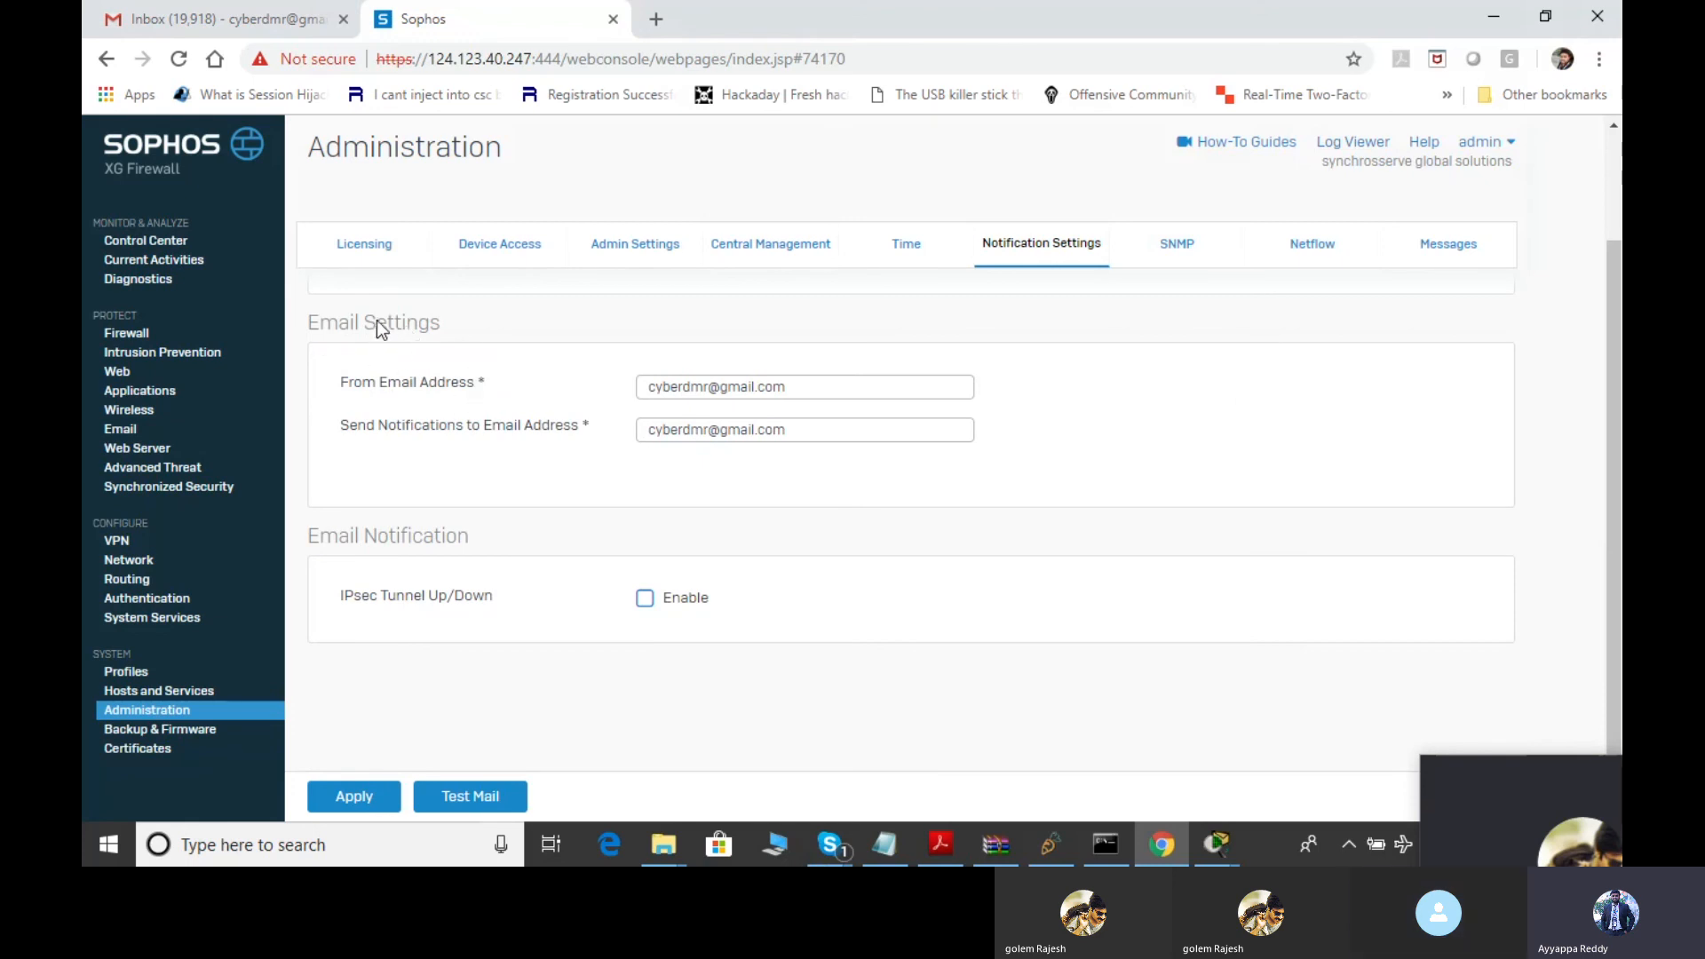
pyautogui.moveTo(811, 389); pyautogui.dragTo(639, 395)
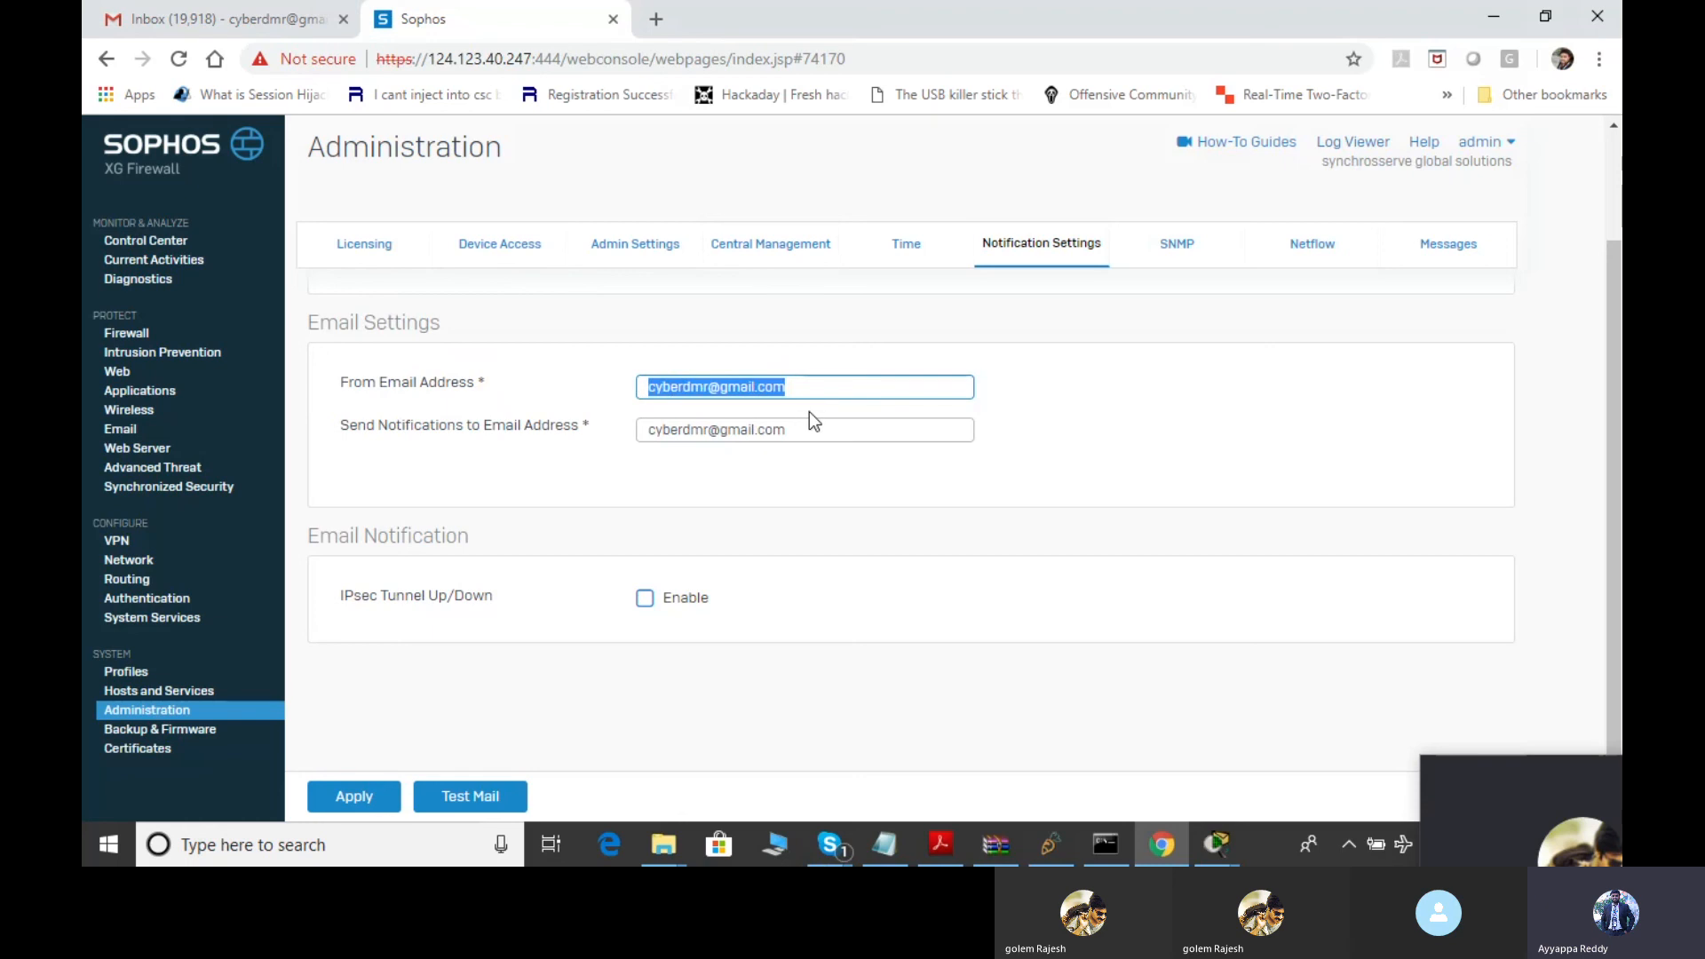
pyautogui.moveTo(792, 433); pyautogui.dragTo(636, 438)
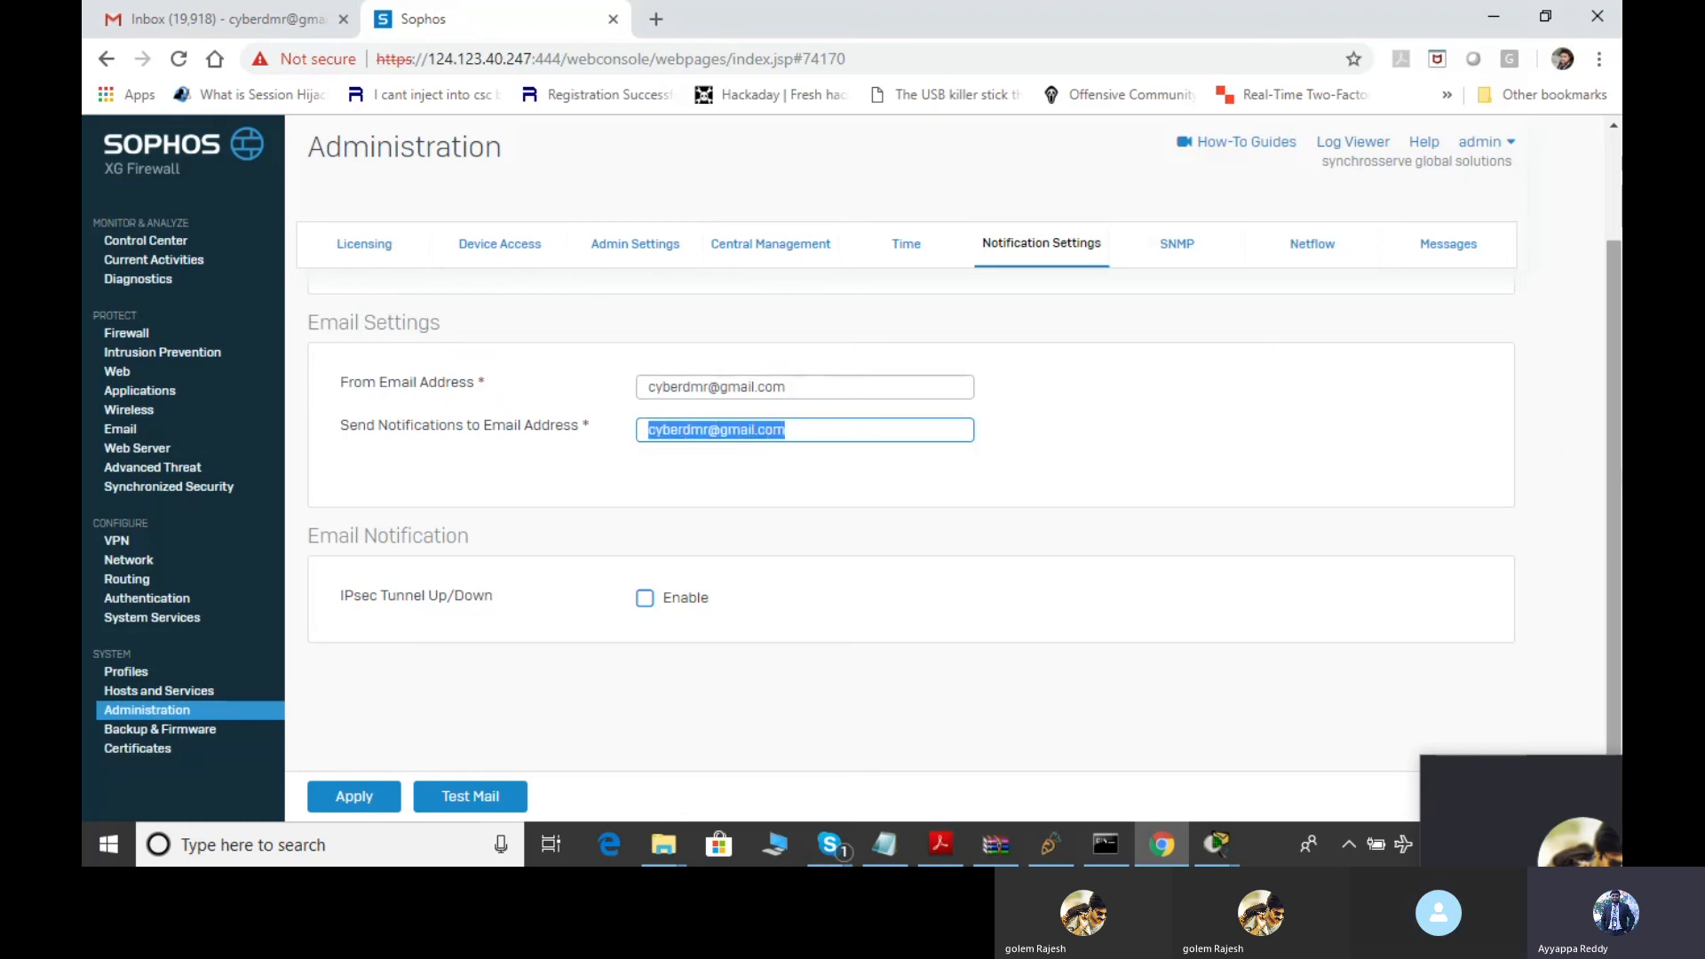
pyautogui.moveTo(1617, 486); pyautogui.dragTo(1607, 376)
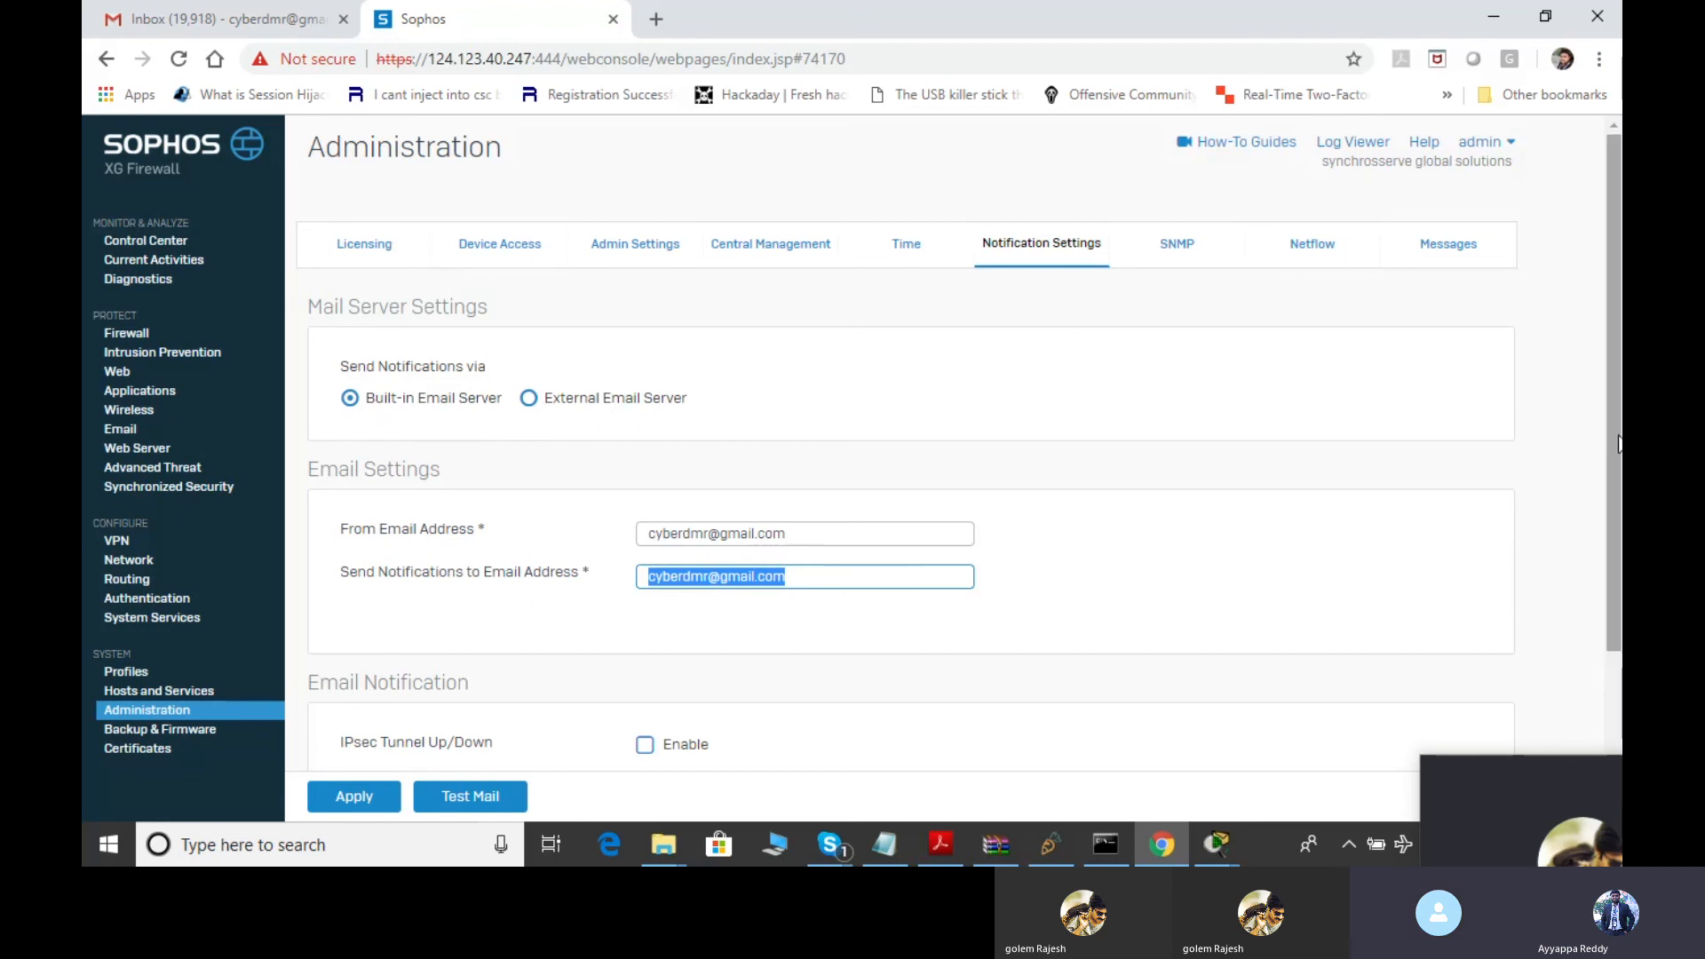
# Try enabling the IPsec Tunnel Up/Down email notification, then disable it again.
pyautogui.scroll(-2, 1619, 444)
pyautogui.scroll(2, 1618, 444)
pyautogui.scroll(-2, 1619, 444)
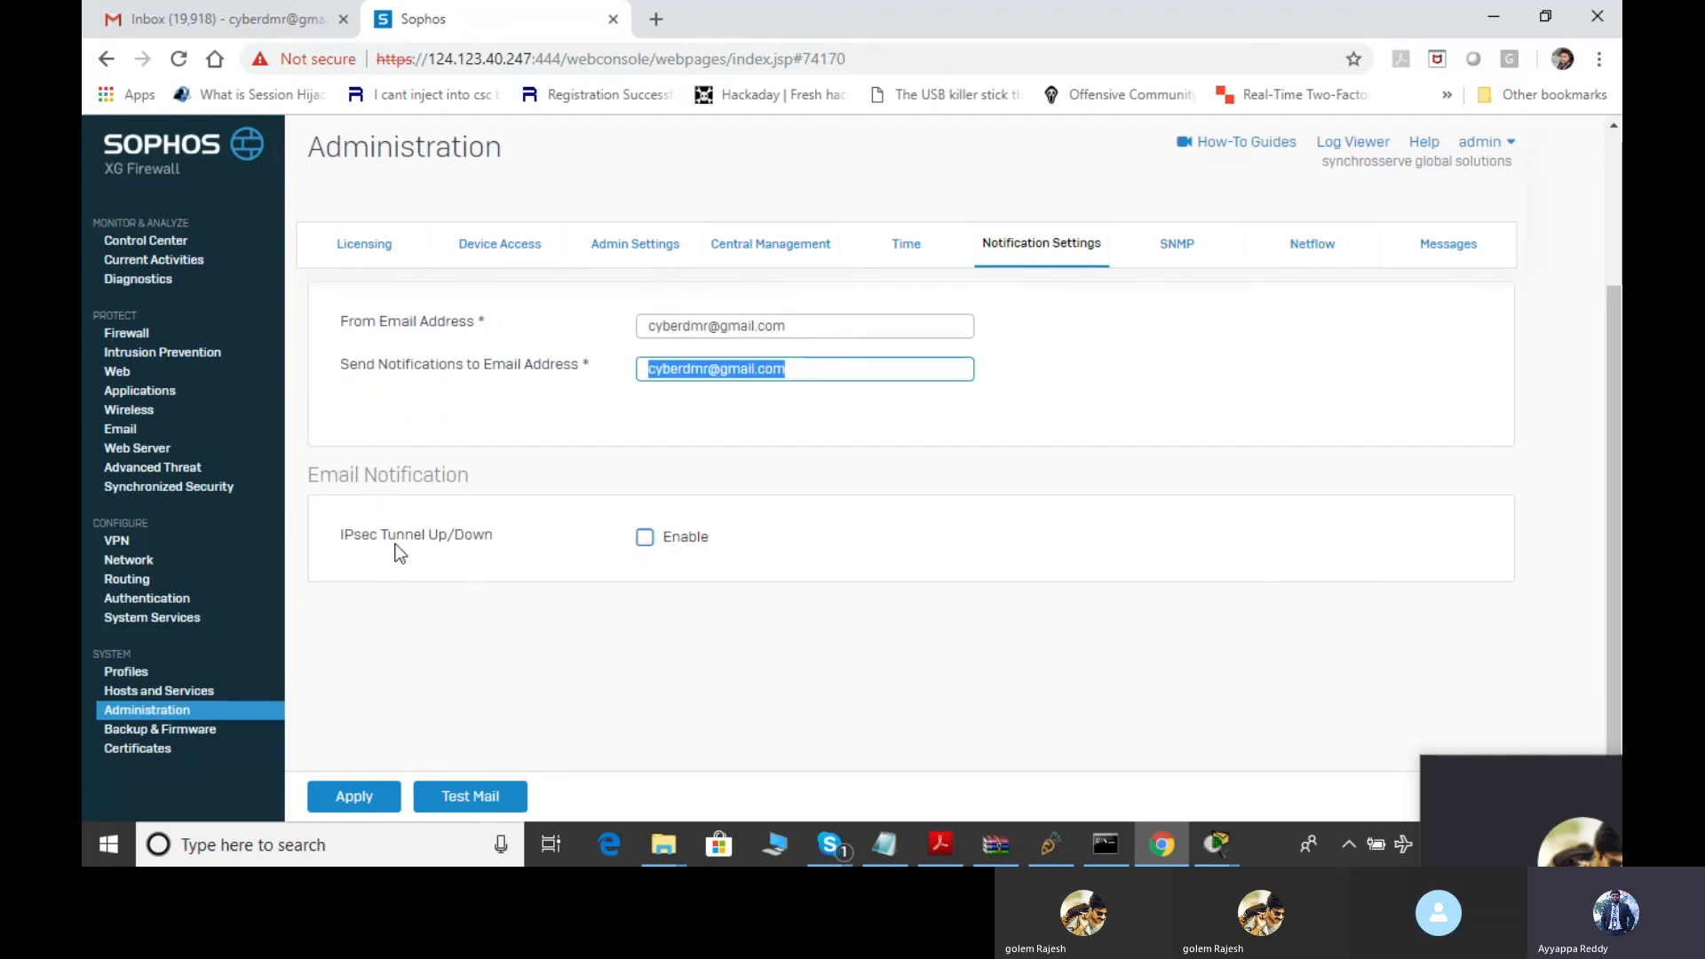
pyautogui.click(646, 538)
pyautogui.click(647, 538)
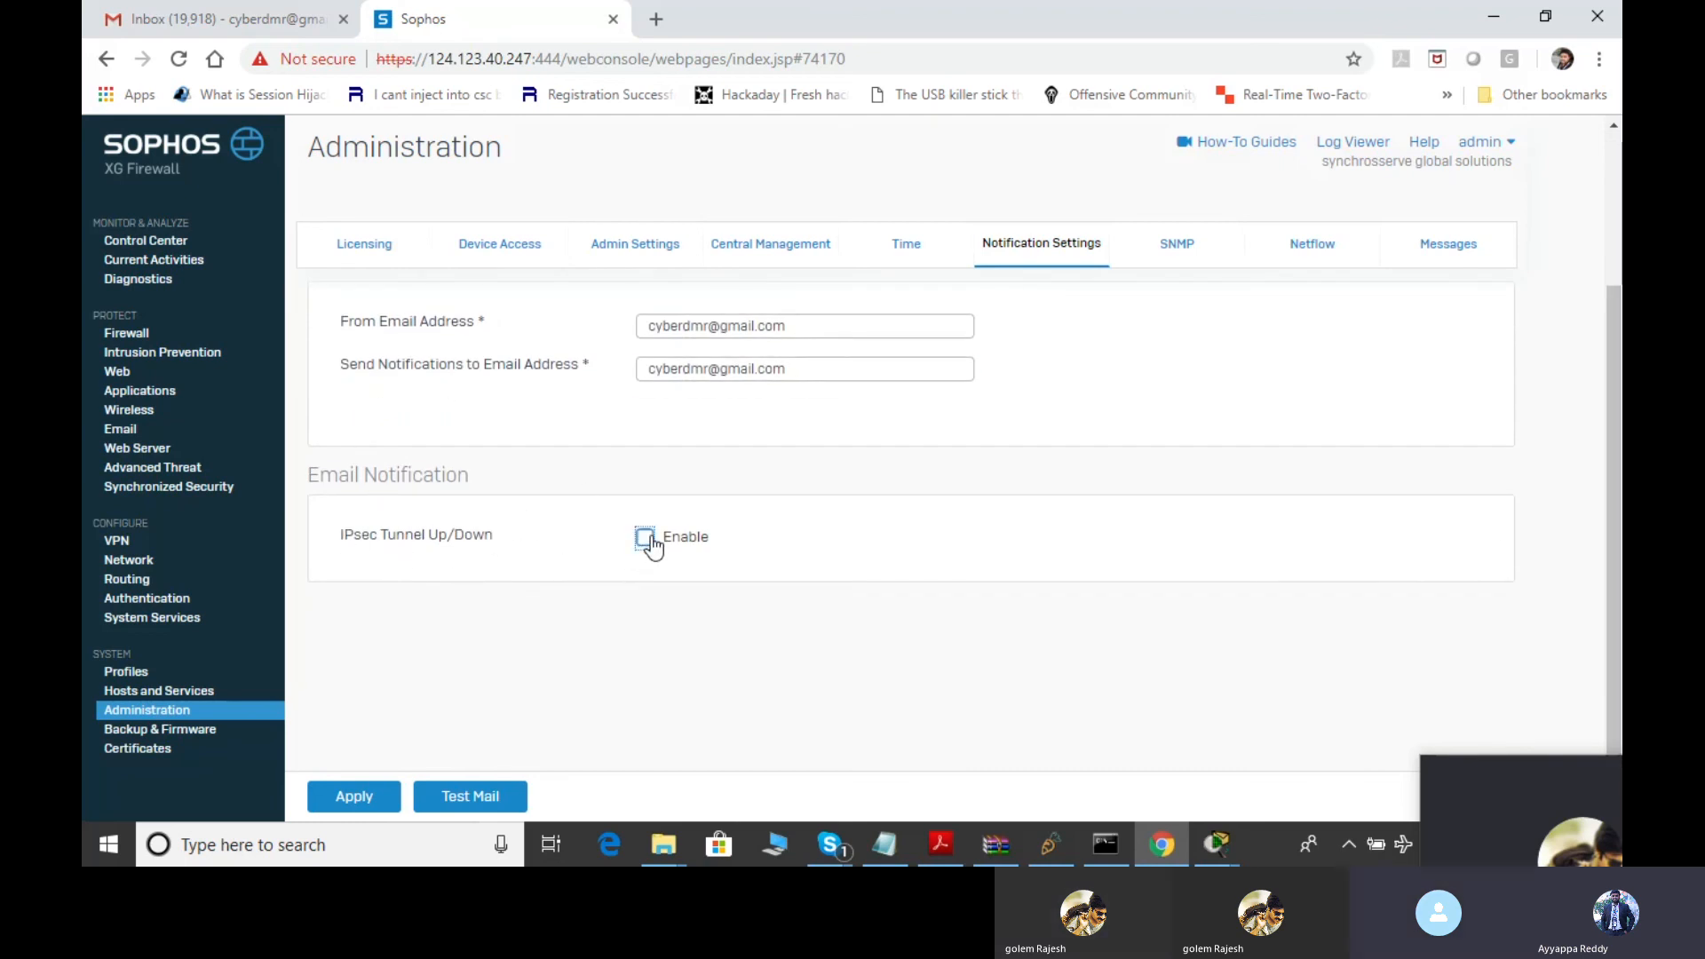
# Open the SNMP settings, tick the option to enable the SNMP agent and look over the agent configuration fields.
pyautogui.click(1206, 253)
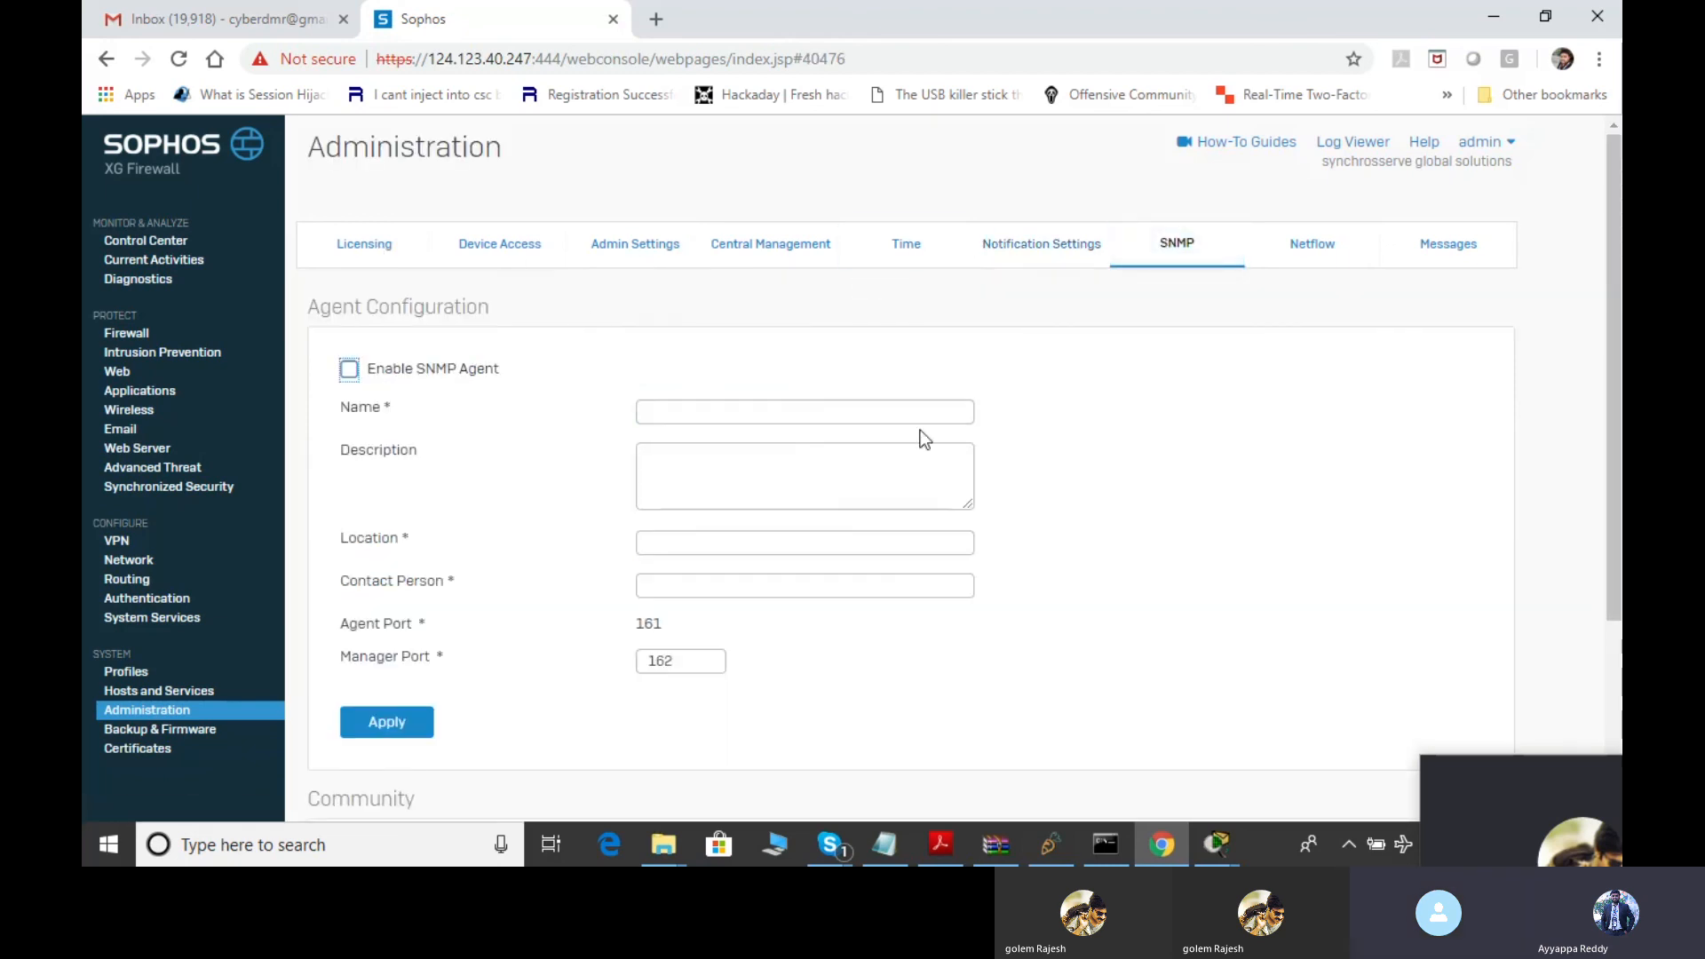
pyautogui.click(373, 377)
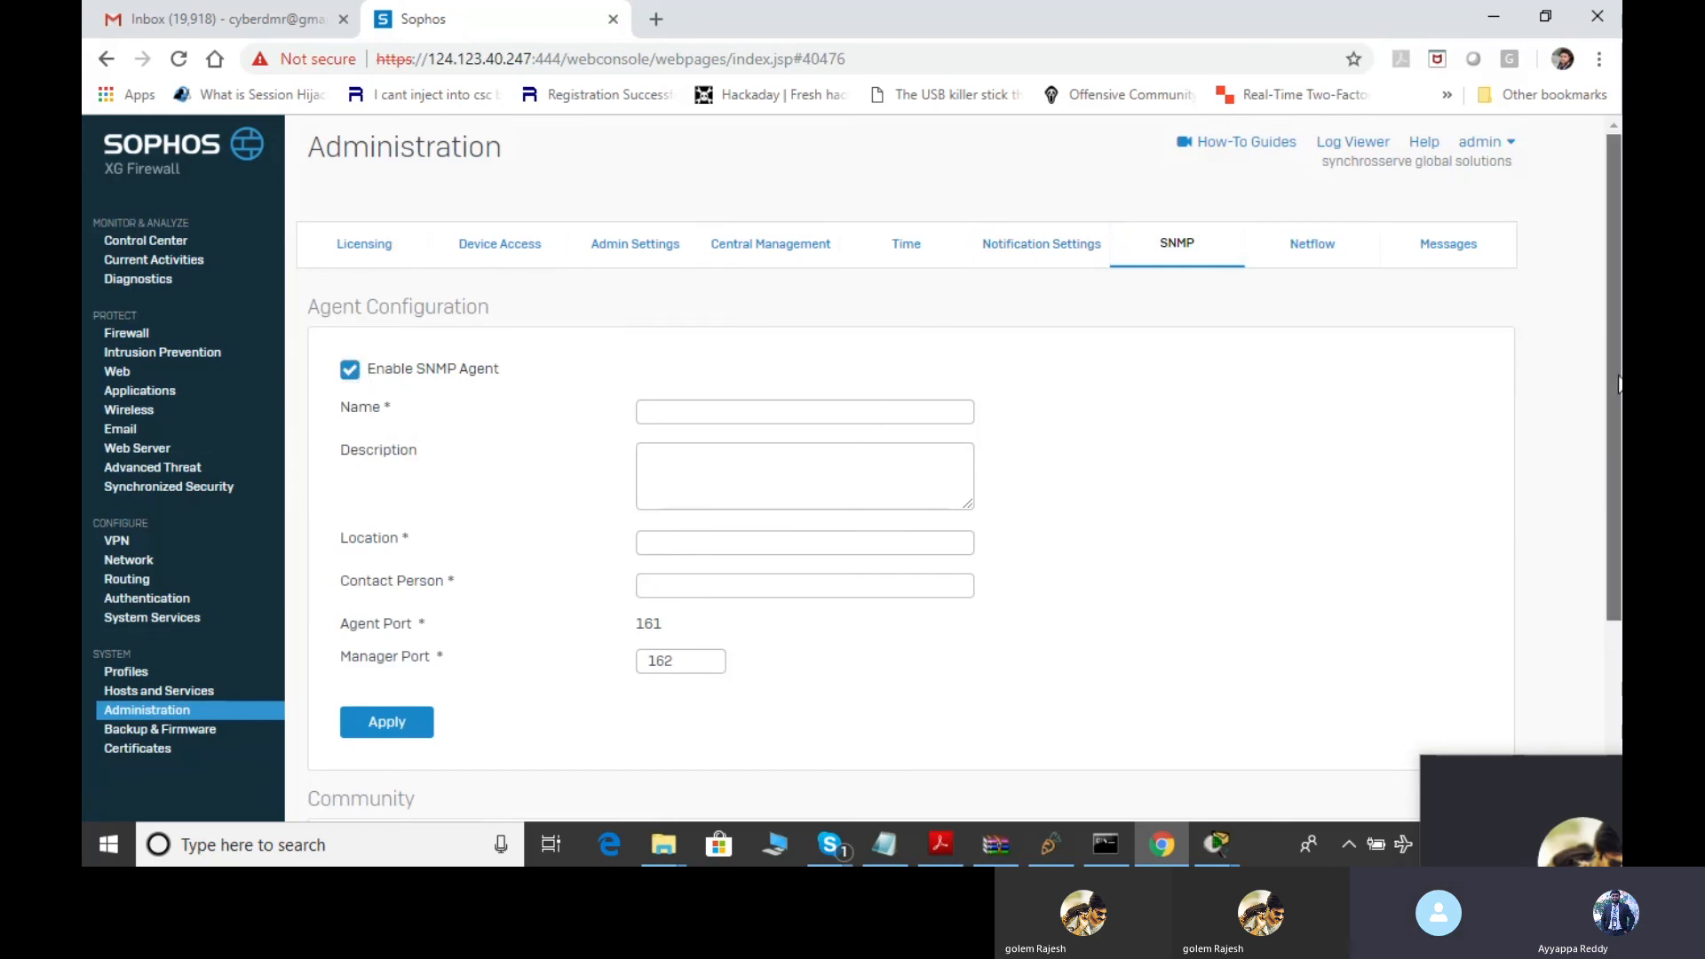
pyautogui.scroll(-3, 1590, 514)
pyautogui.scroll(2, 1592, 556)
pyautogui.moveTo(1606, 413); pyautogui.dragTo(1608, 398)
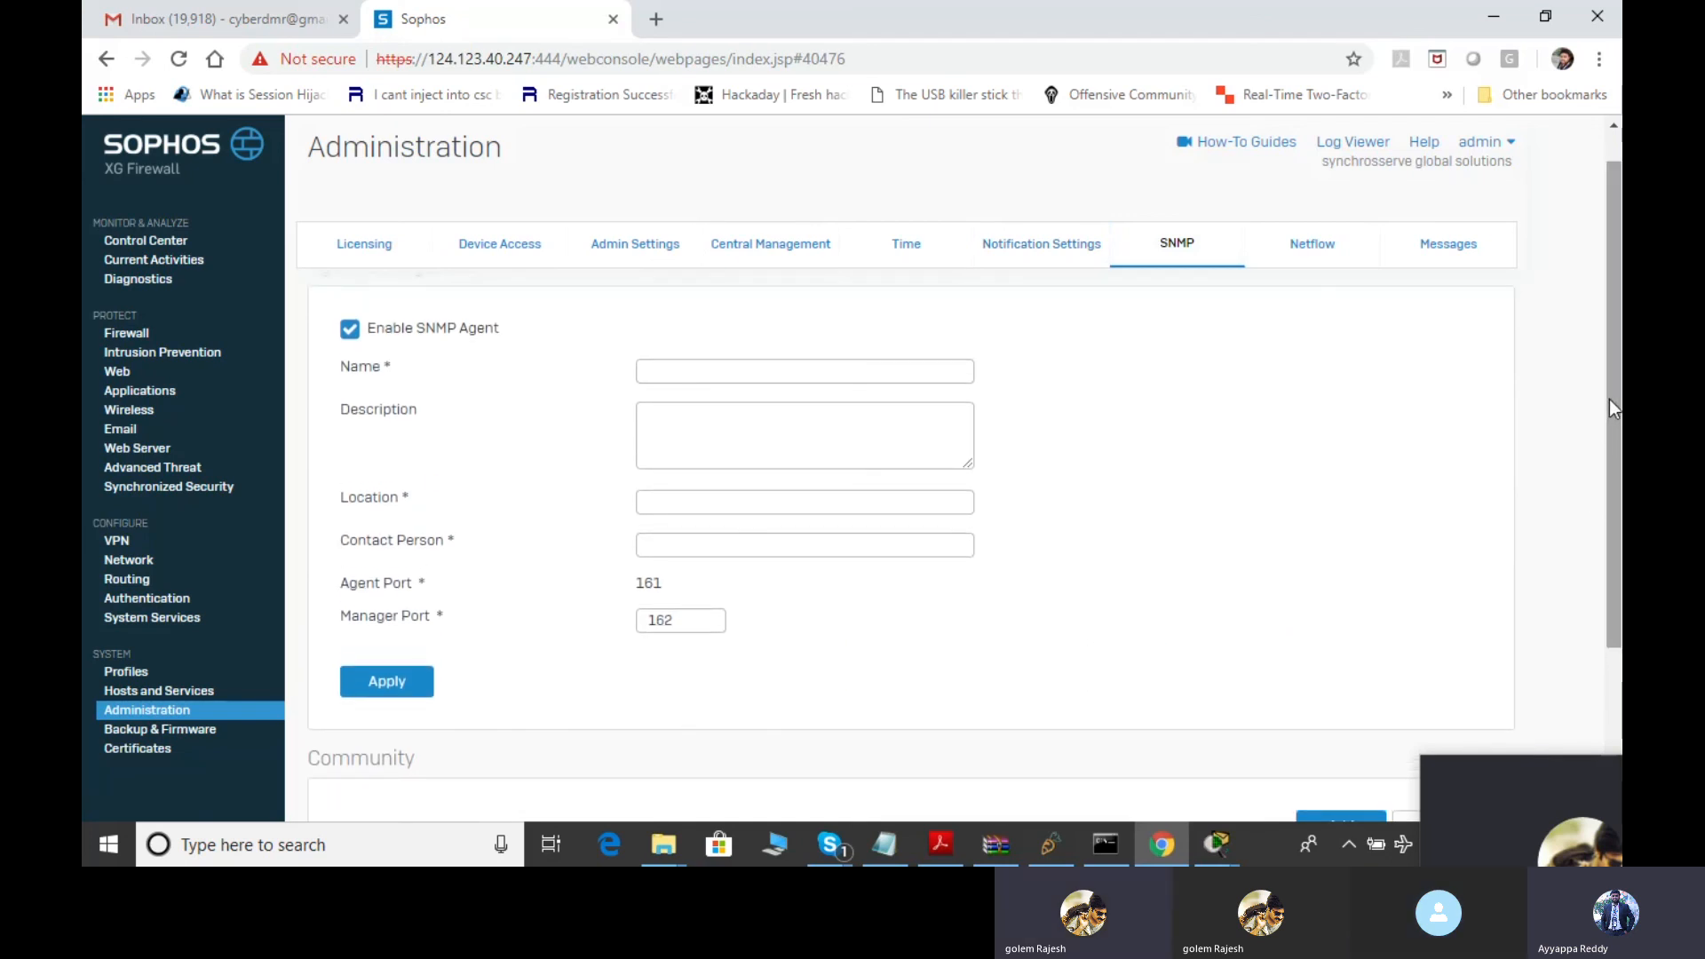
pyautogui.moveTo(1612, 402); pyautogui.dragTo(1612, 394)
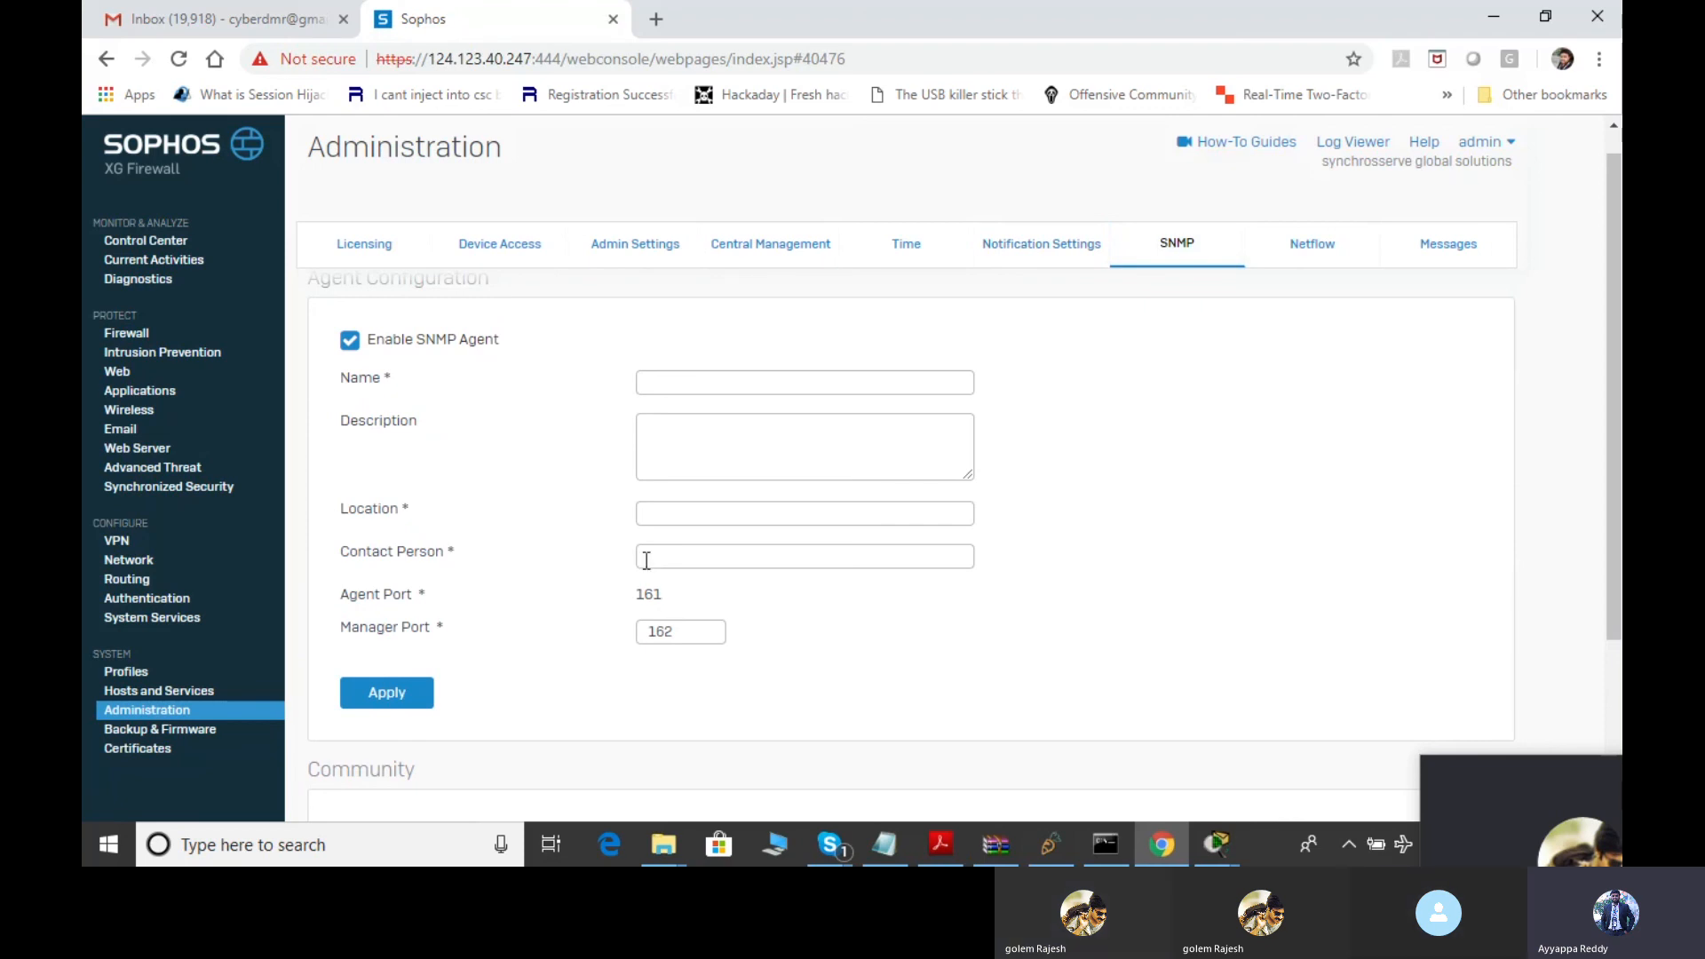
pyautogui.click(674, 547)
# Open the Netflow settings, point out the server IP/domain and port fields and add a second server row.
pyautogui.click(1319, 245)
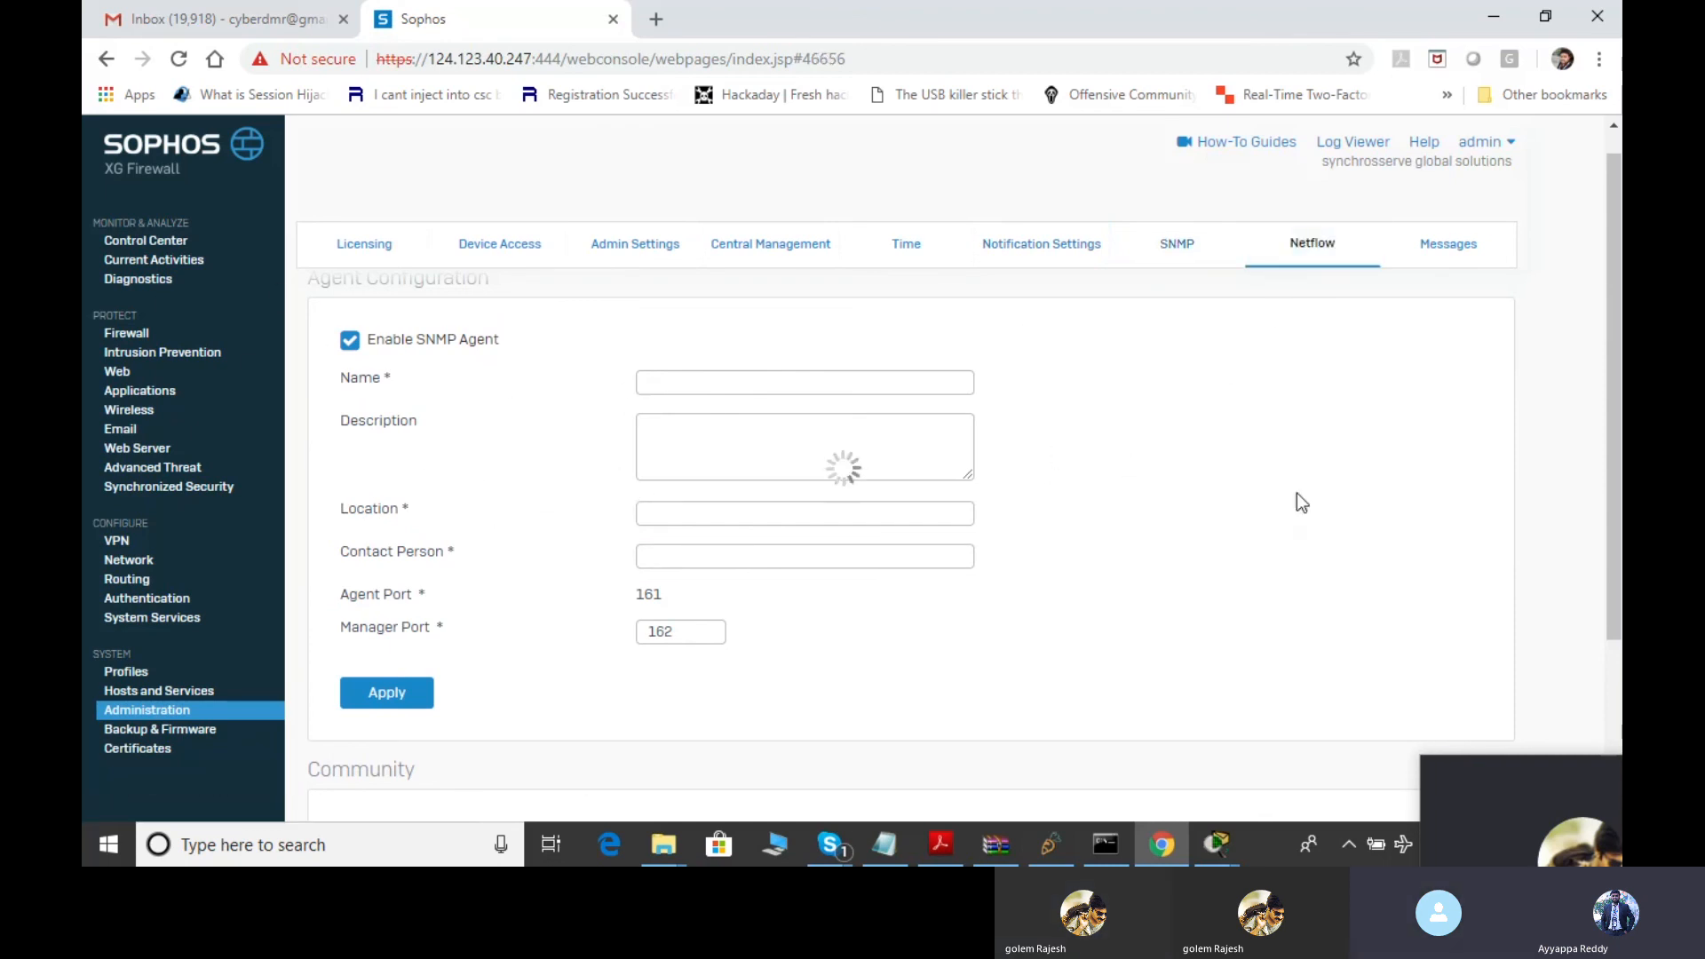
pyautogui.click(566, 528)
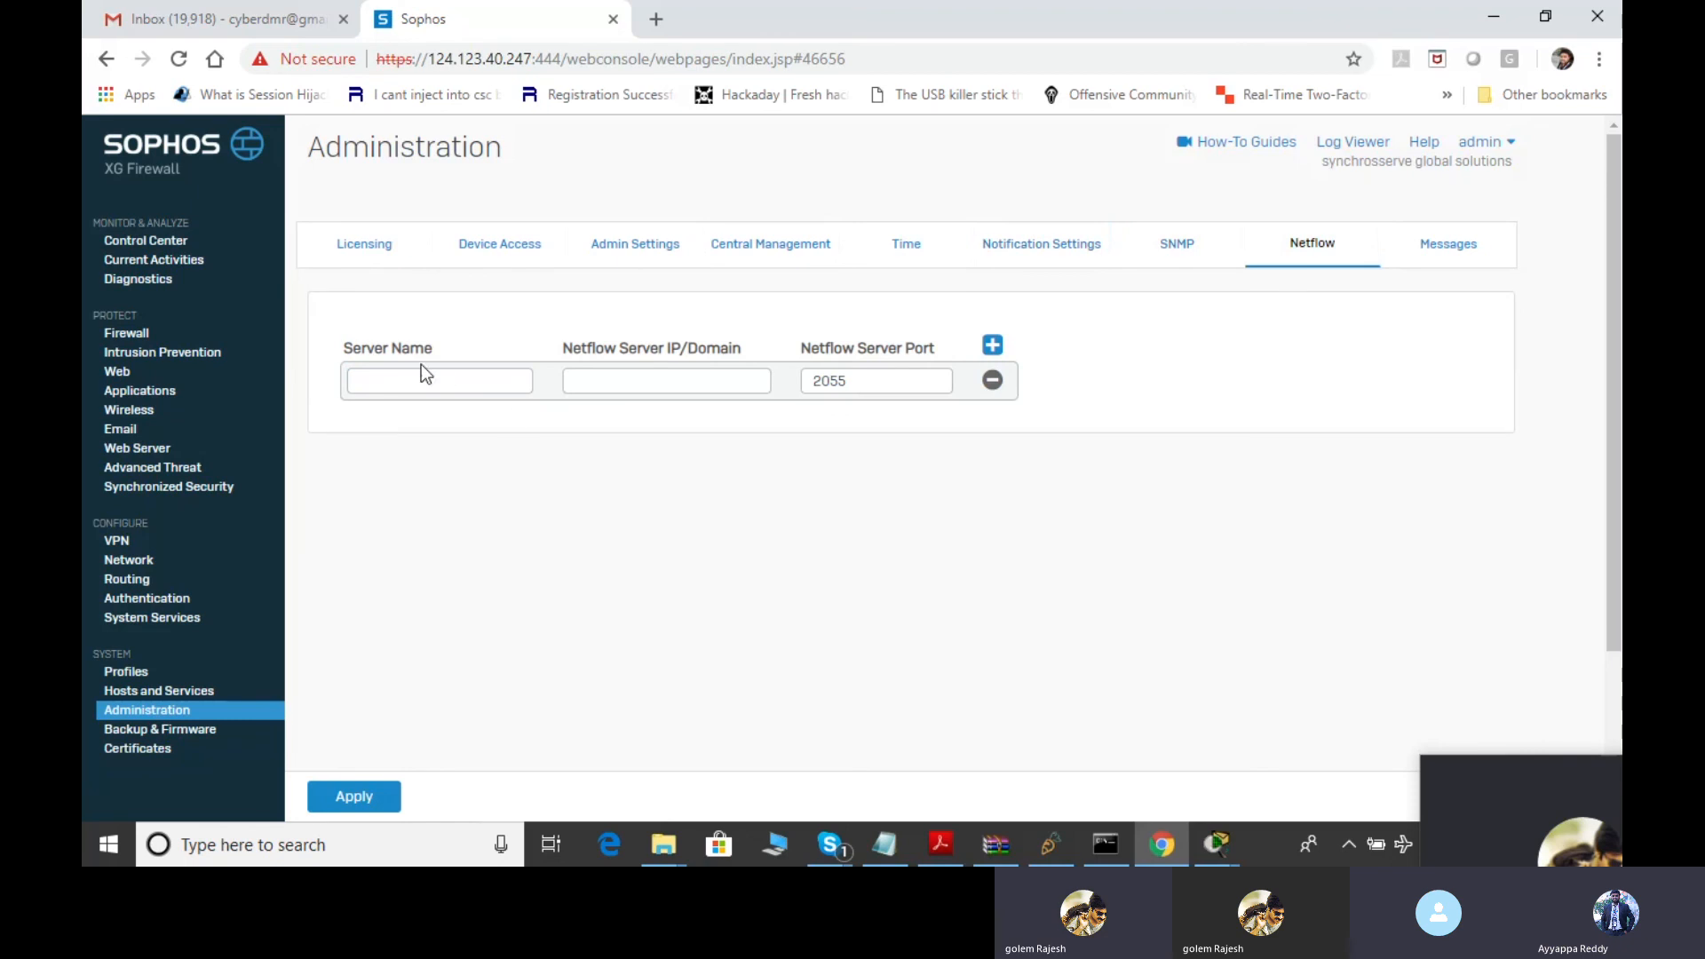
pyautogui.click(674, 384)
pyautogui.click(893, 384)
pyautogui.click(993, 345)
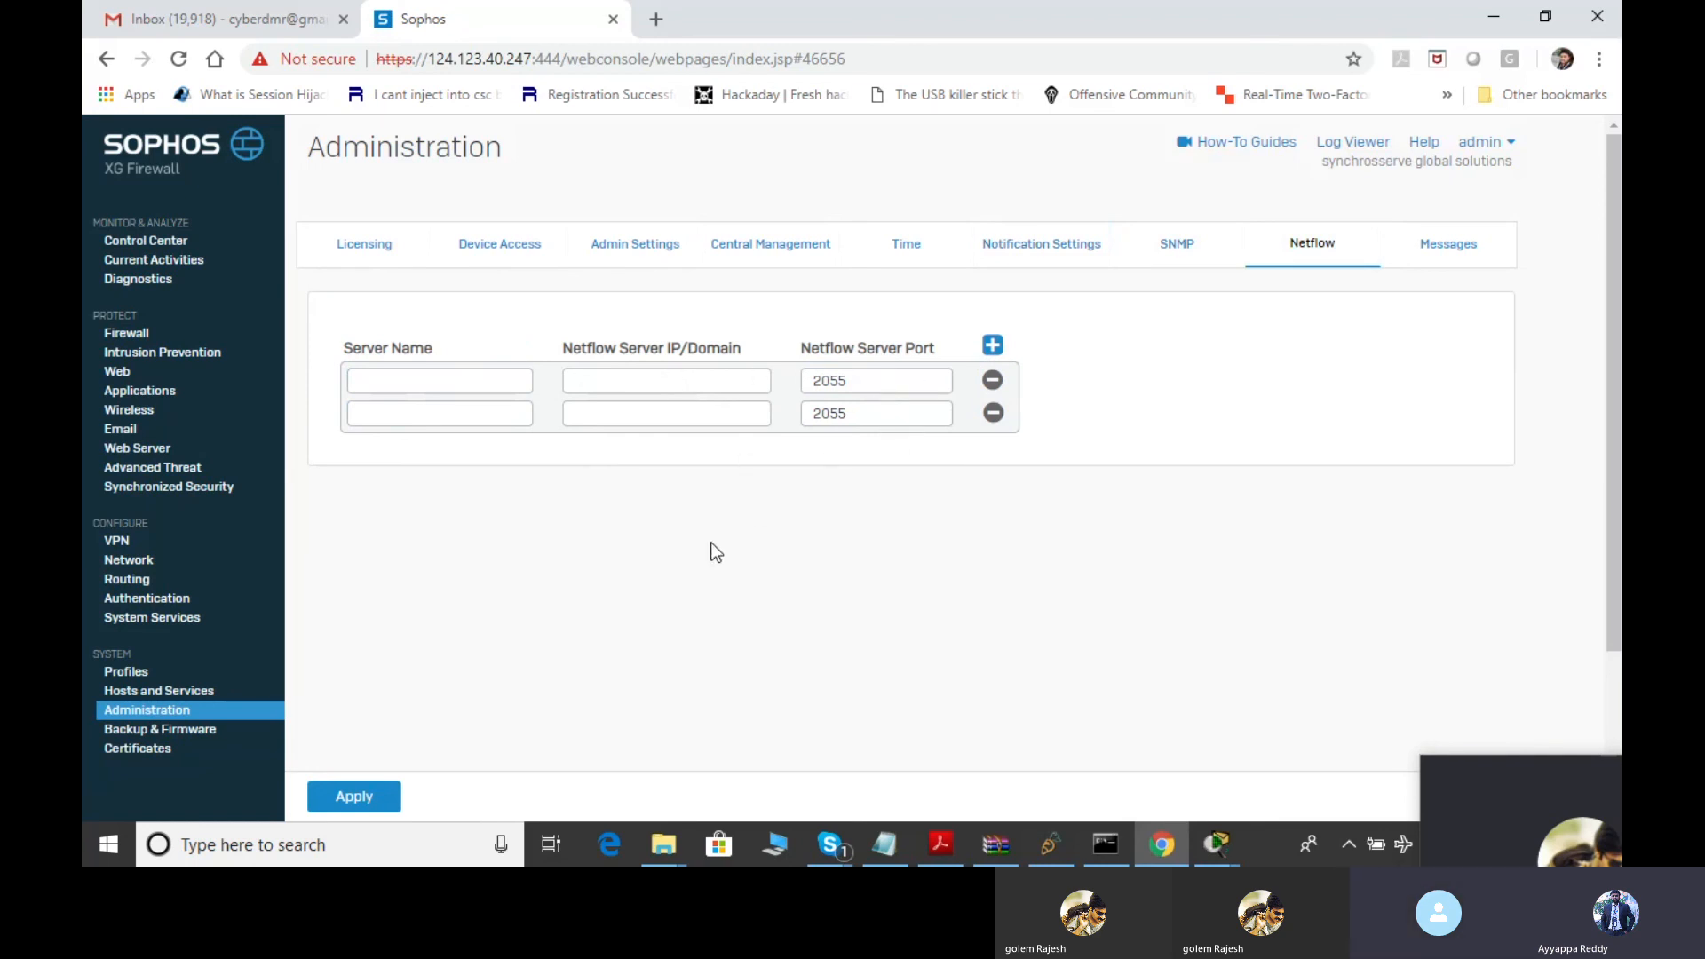
# Open the Messages settings, expand the Authentication group and look through its customizable login messages.
pyautogui.click(1447, 259)
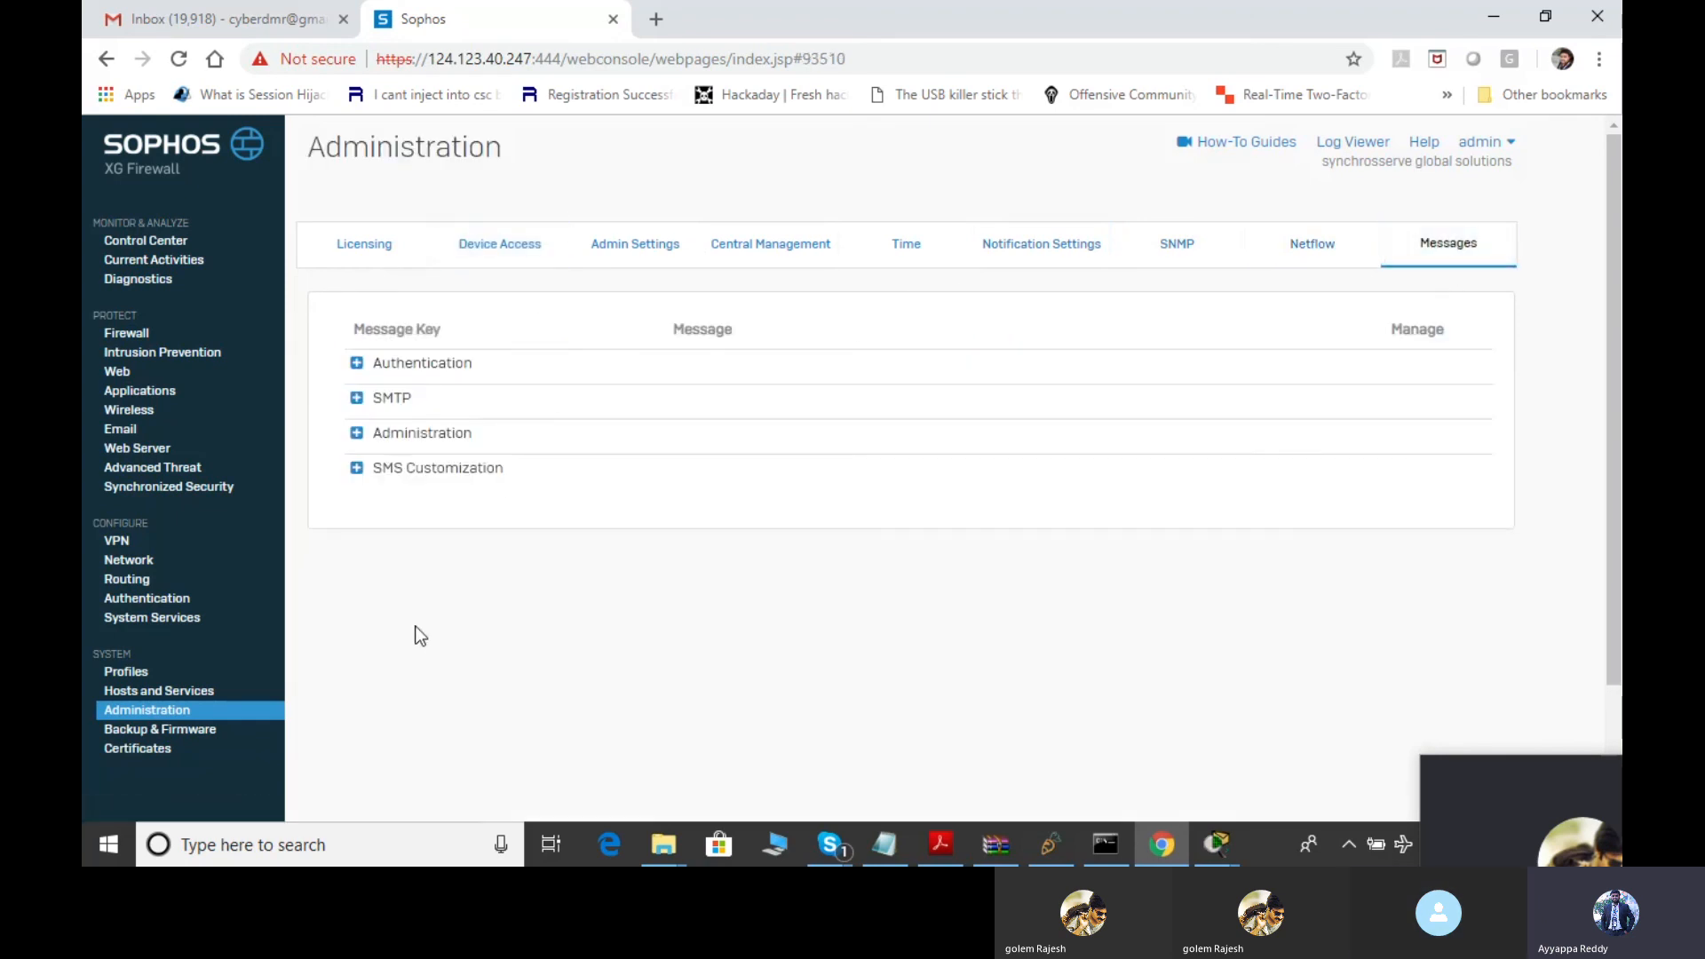
pyautogui.click(356, 364)
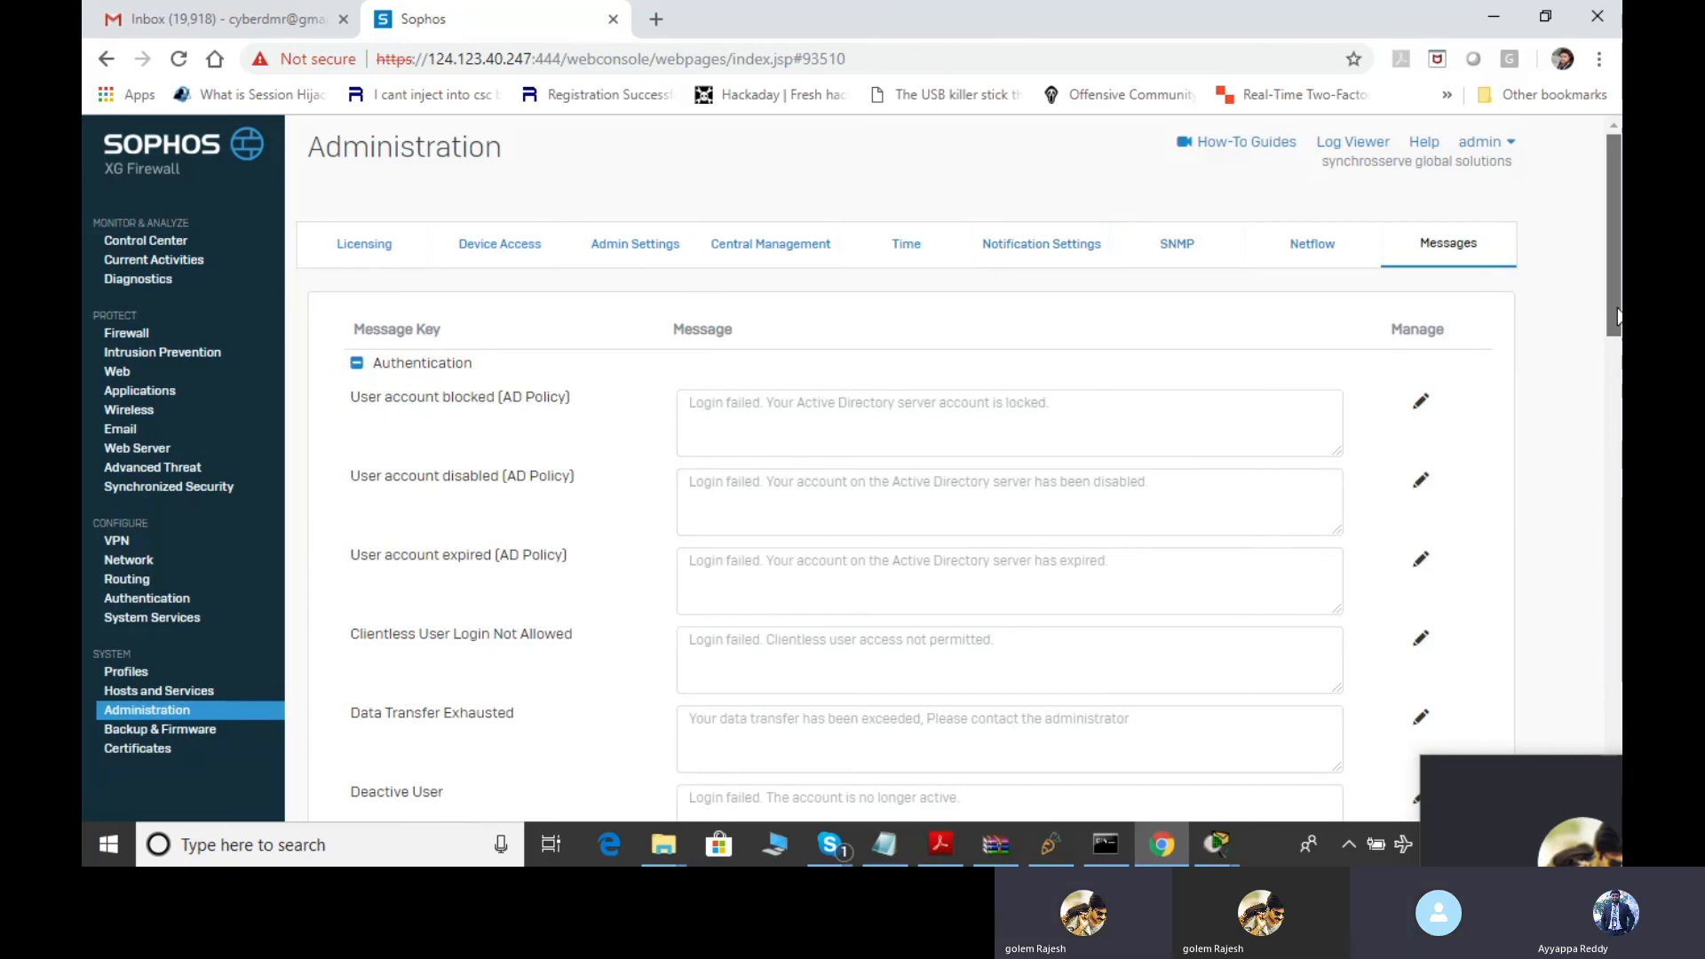
pyautogui.scroll(-1, 1615, 336)
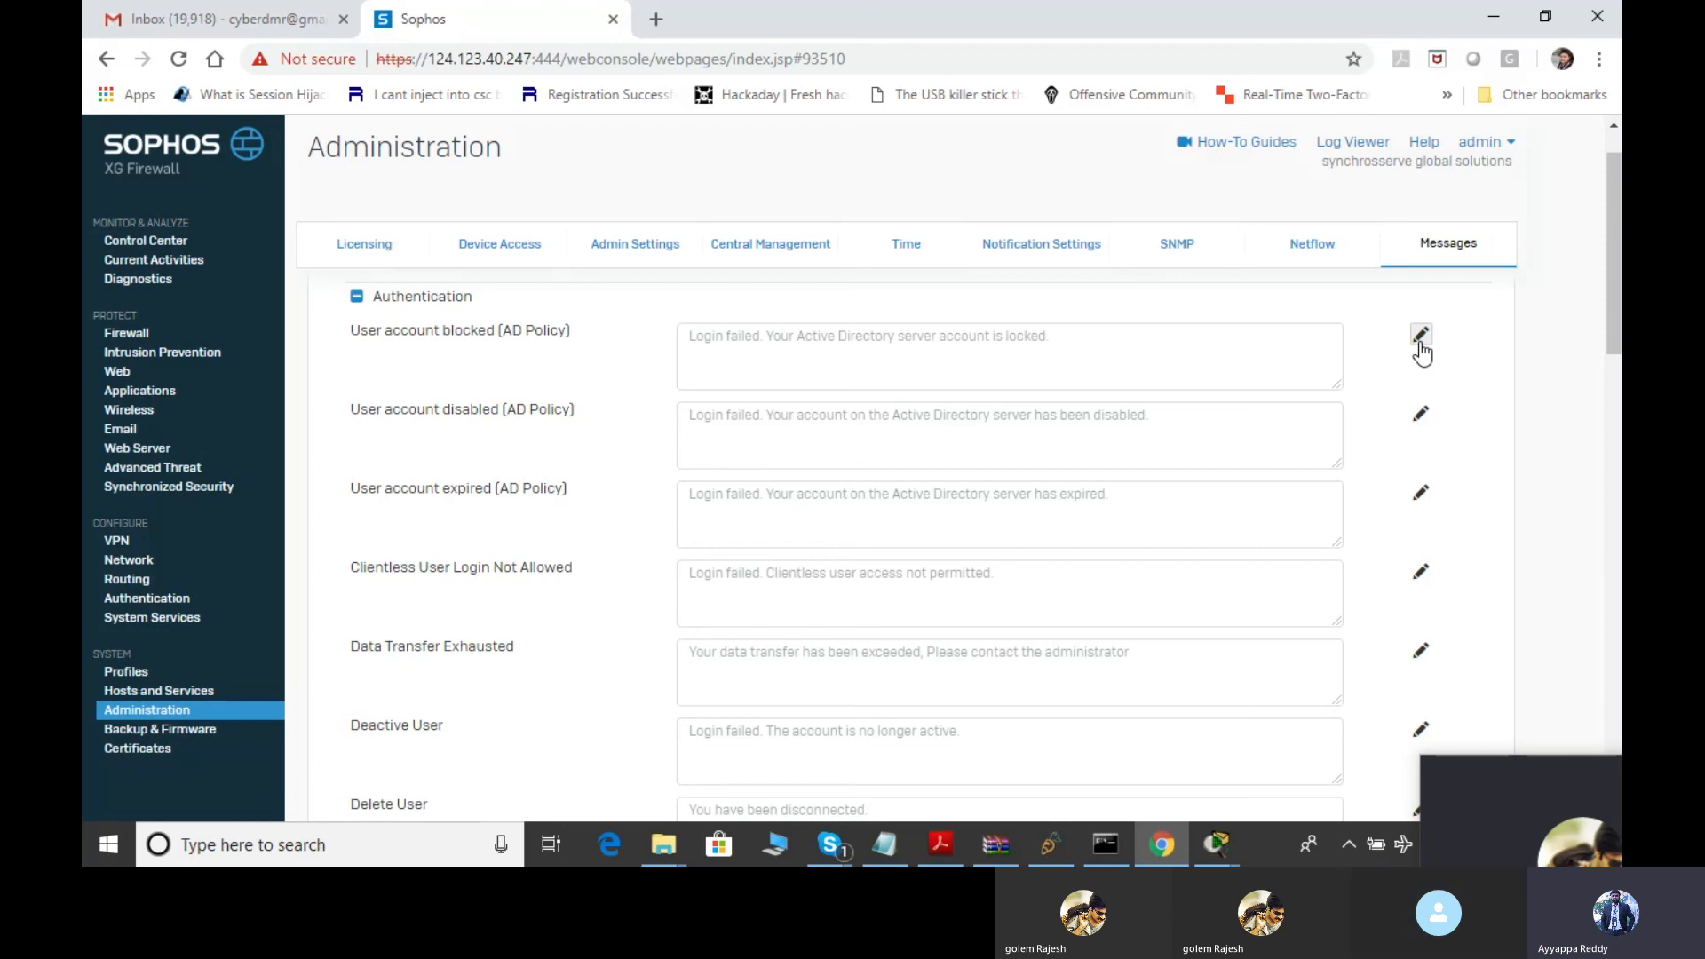
pyautogui.moveTo(1615, 317)
pyautogui.mouseDown()
pyautogui.moveTo(1615, 684)
pyautogui.moveTo(1615, 348)
pyautogui.mouseUp()
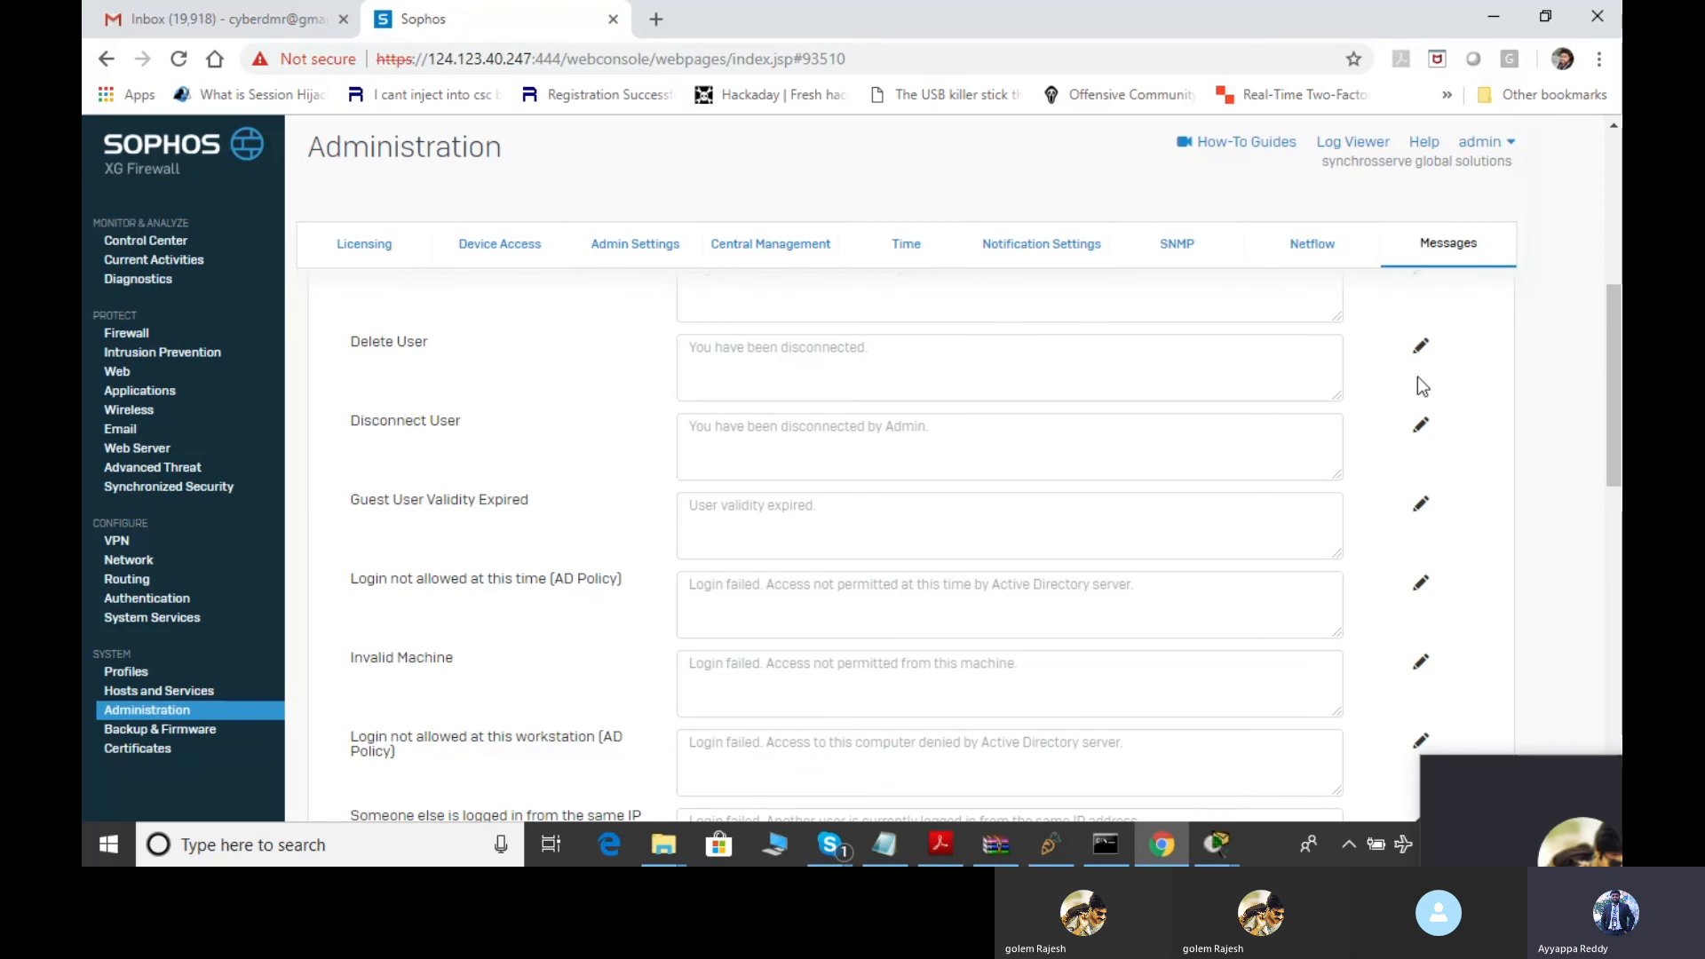
pyautogui.moveTo(1612, 381); pyautogui.dragTo(1616, 719)
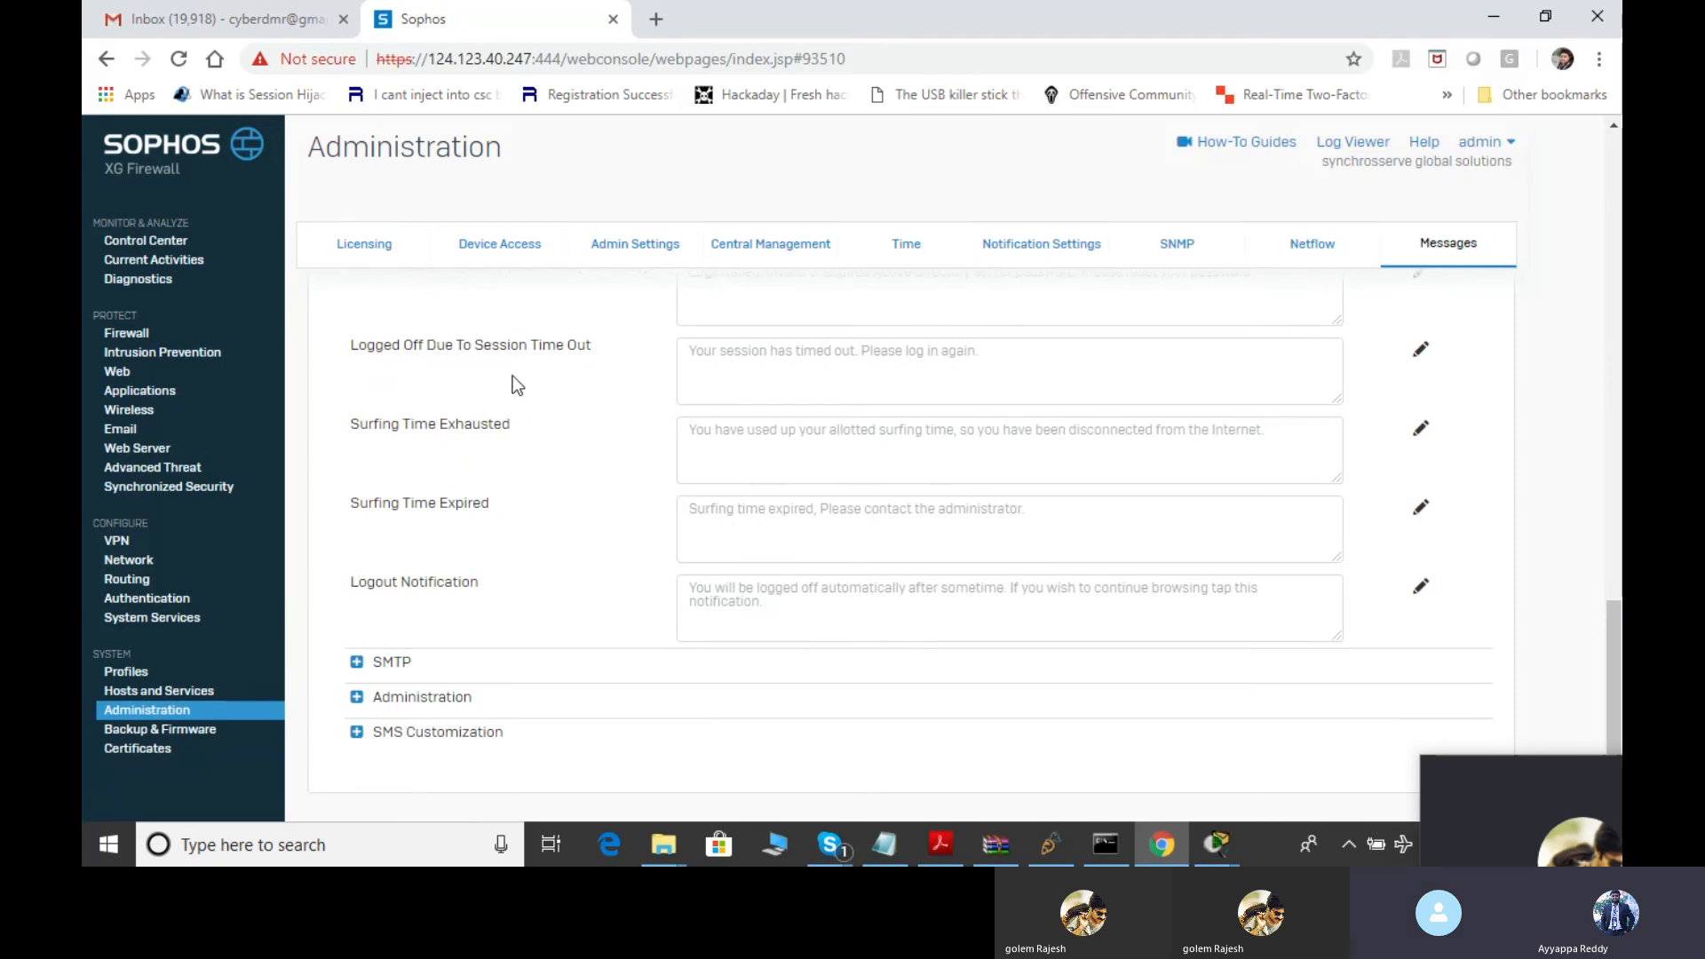
# Expand the SMTP, Administration and SMS Customization message groups and look through their default texts.
pyautogui.click(358, 664)
pyautogui.scroll(-12, 584, 550)
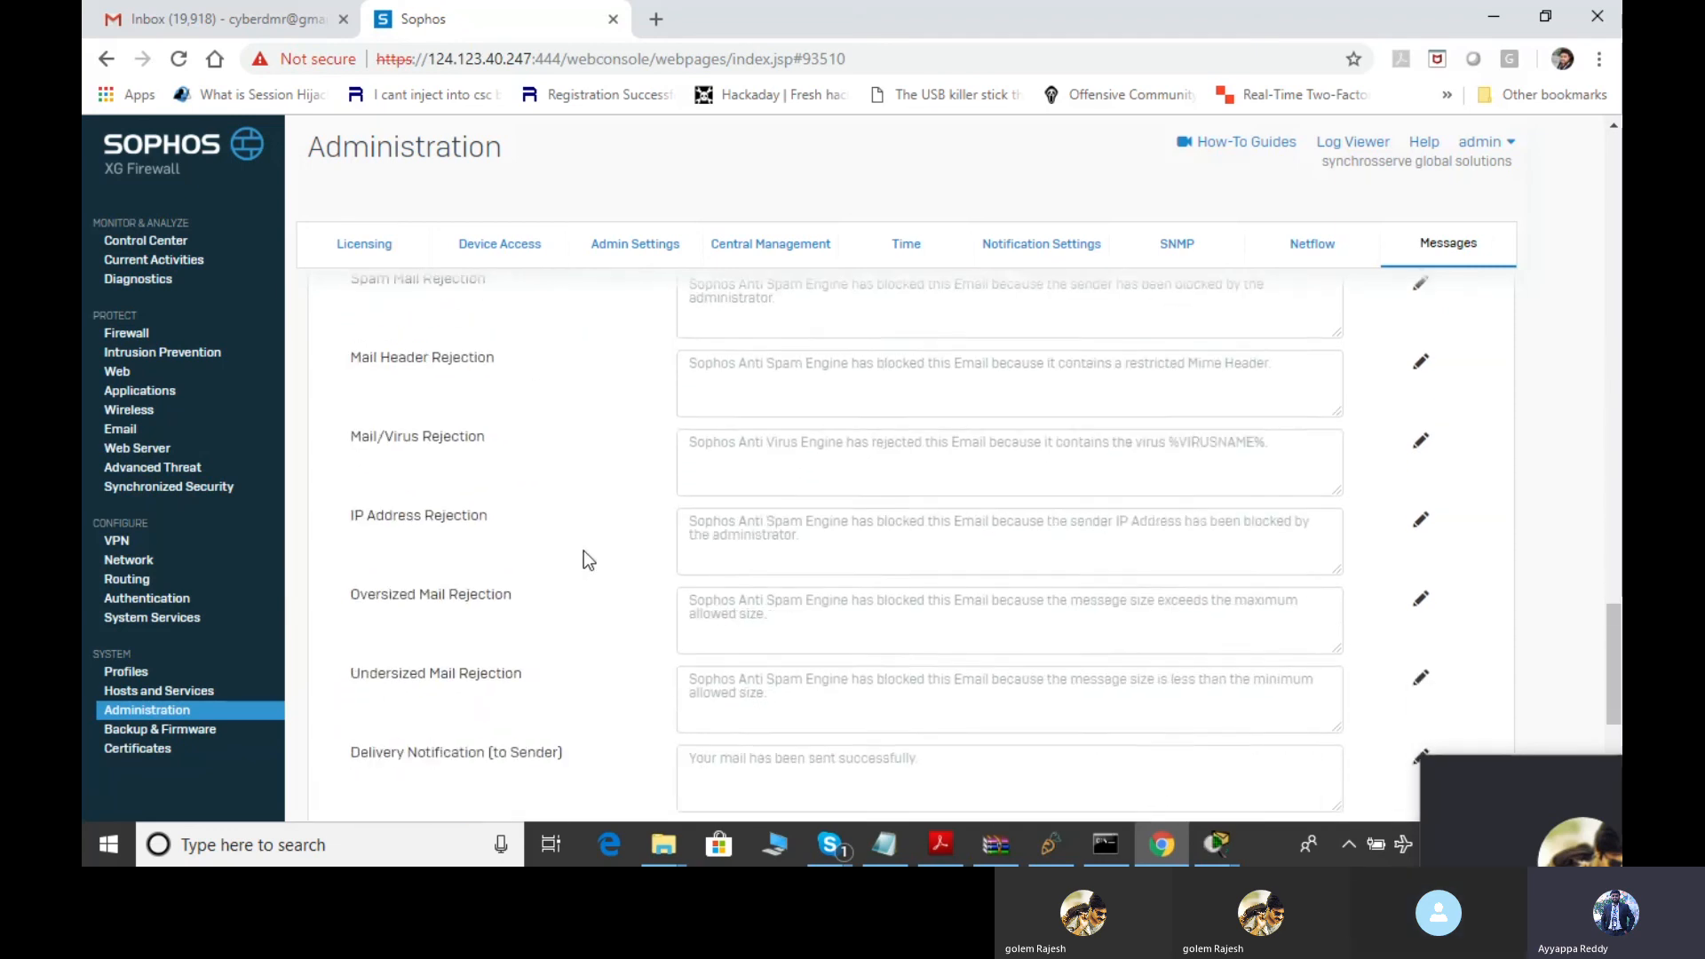
pyautogui.click(357, 697)
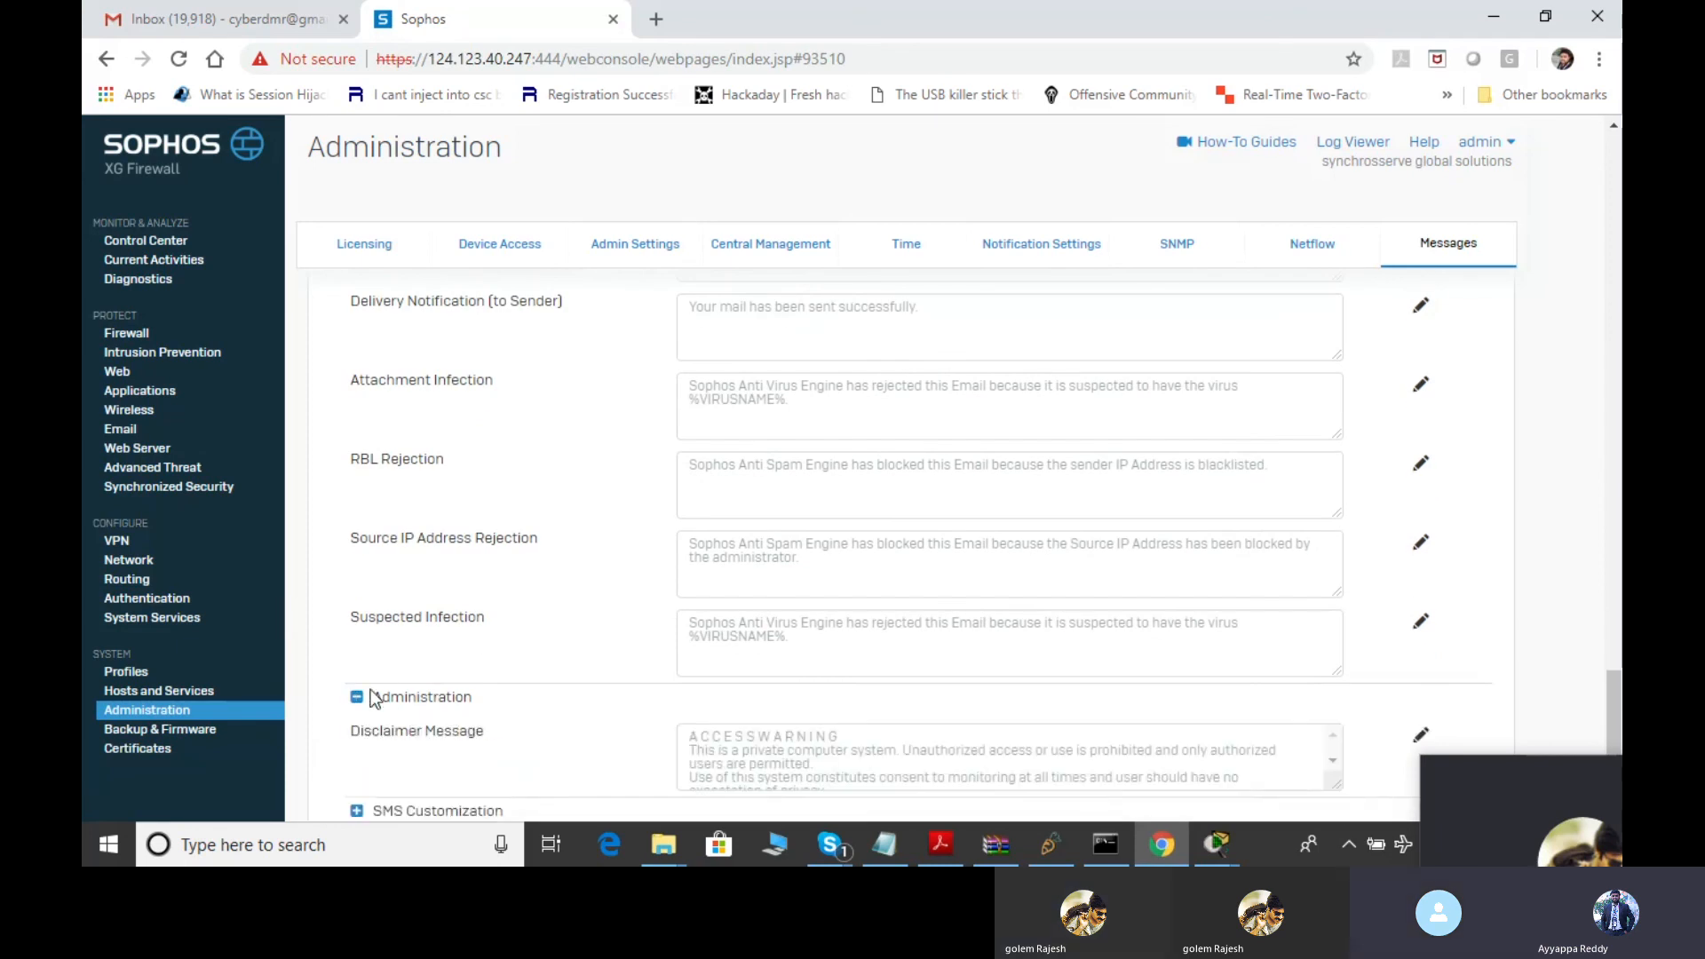
pyautogui.scroll(-1, 535, 631)
pyautogui.click(357, 732)
pyautogui.scroll(-1, 711, 627)
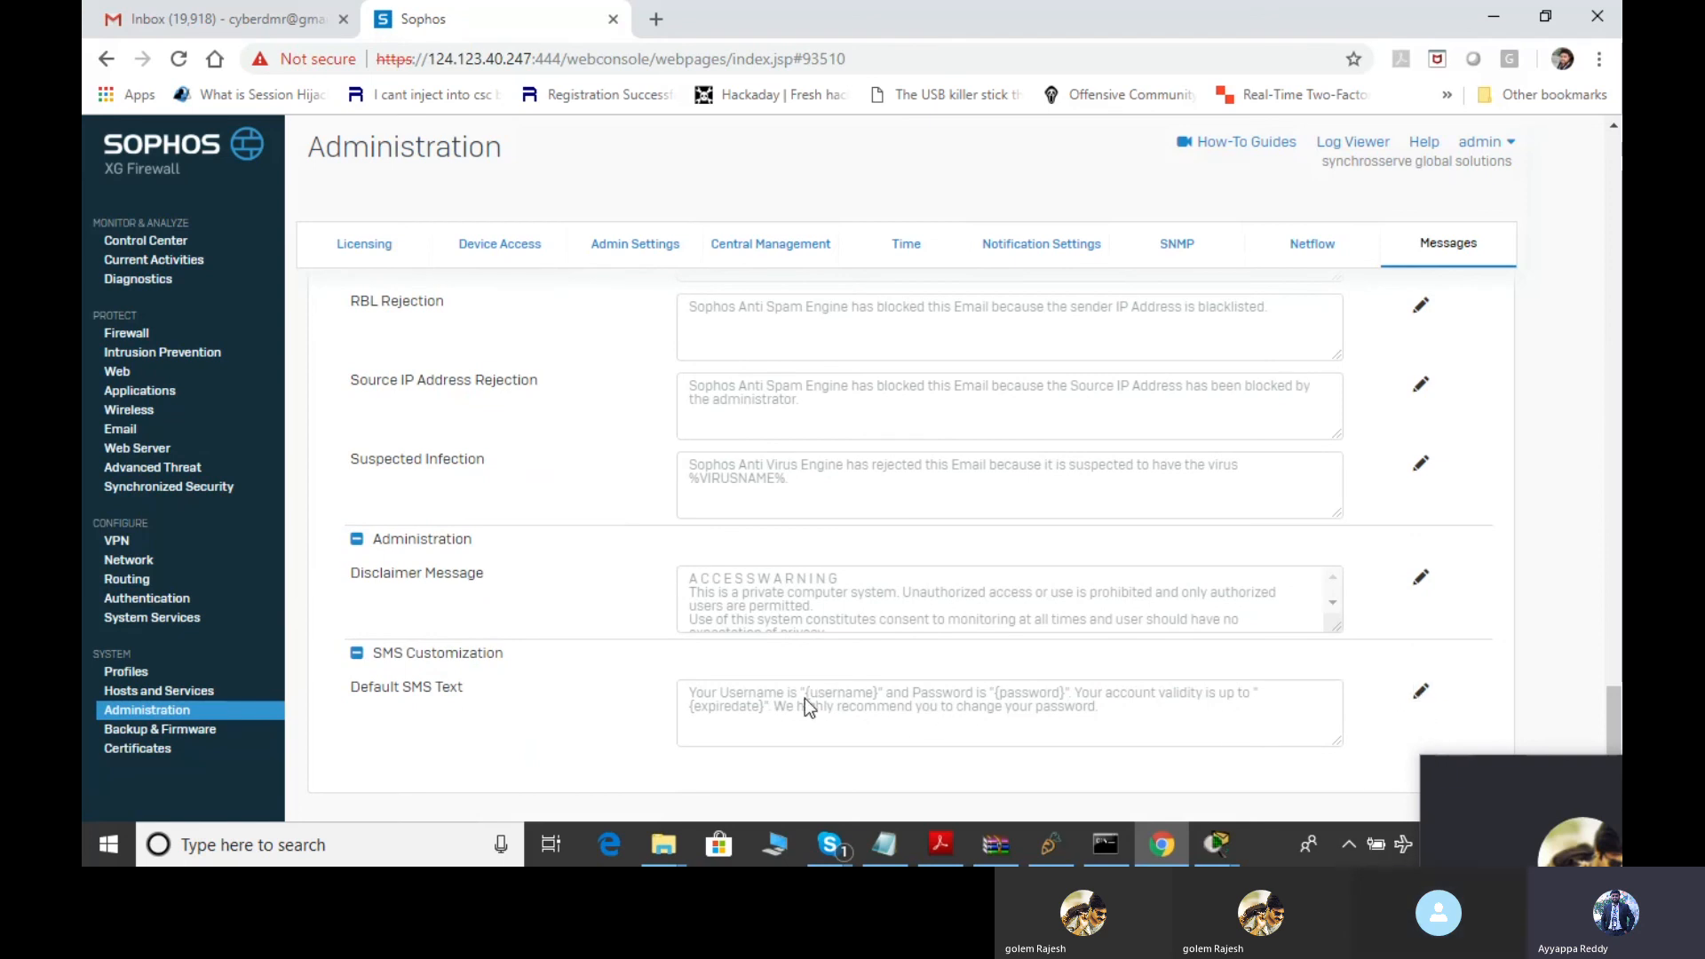
pyautogui.moveTo(1612, 697); pyautogui.dragTo(1612, 142)
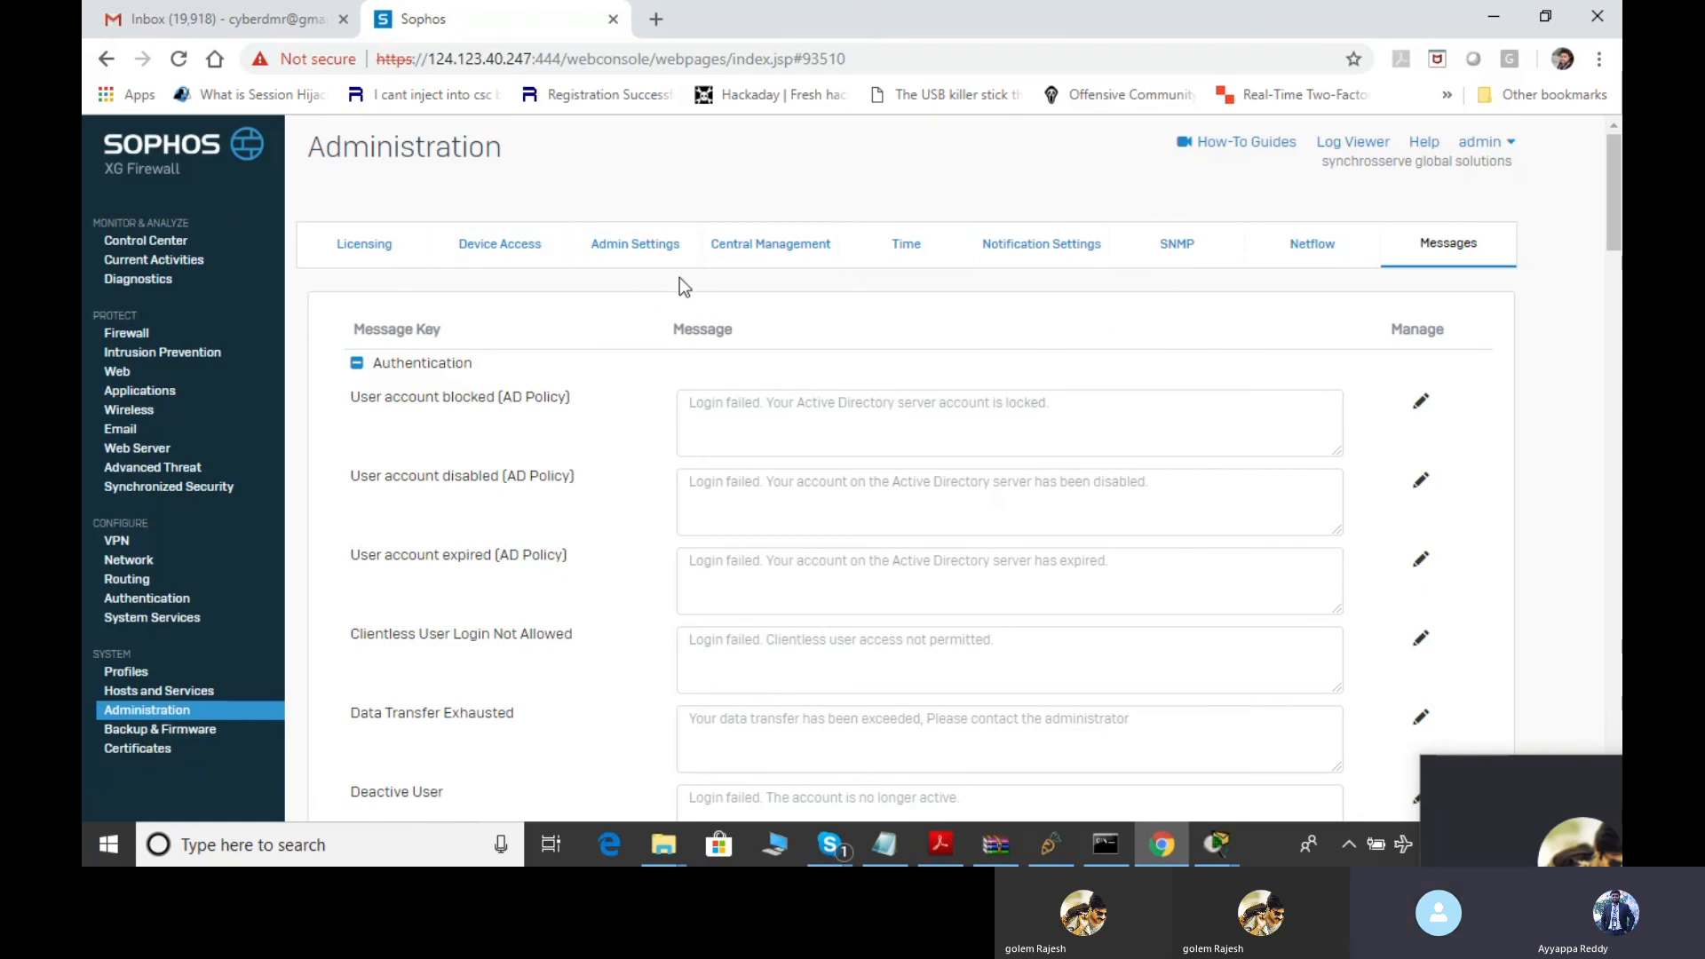
# Show the admin account's menu options, close them and return to the Administration section's Licensing page.
pyautogui.click(533, 245)
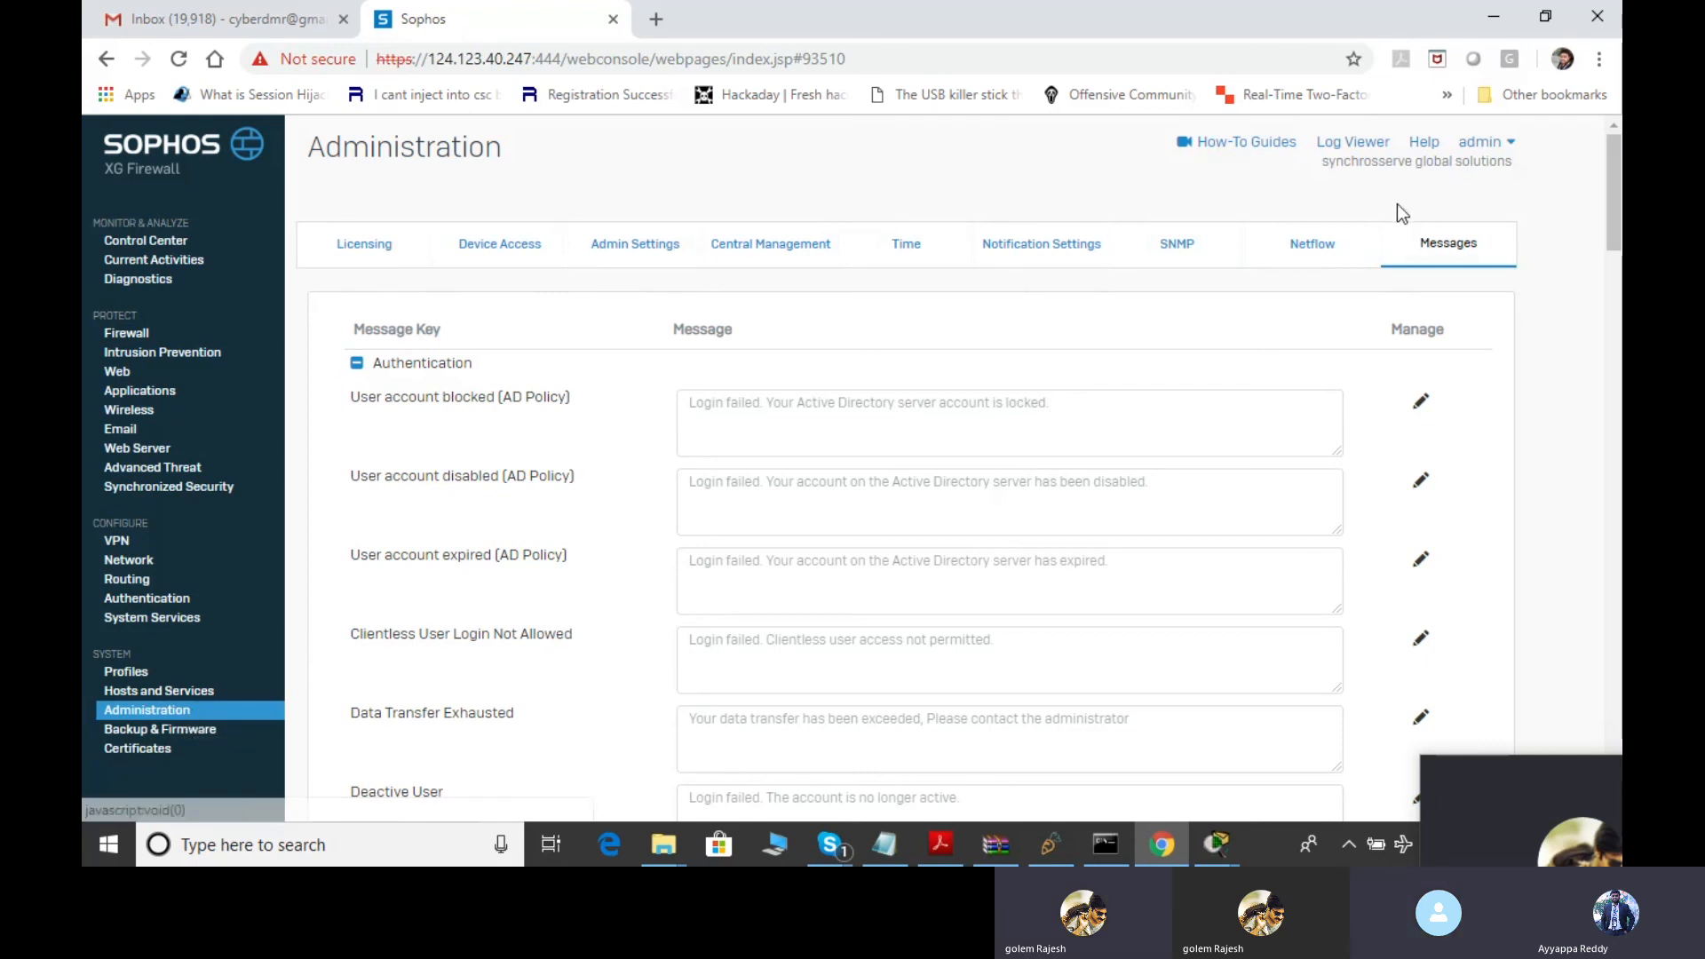
pyautogui.click(1480, 144)
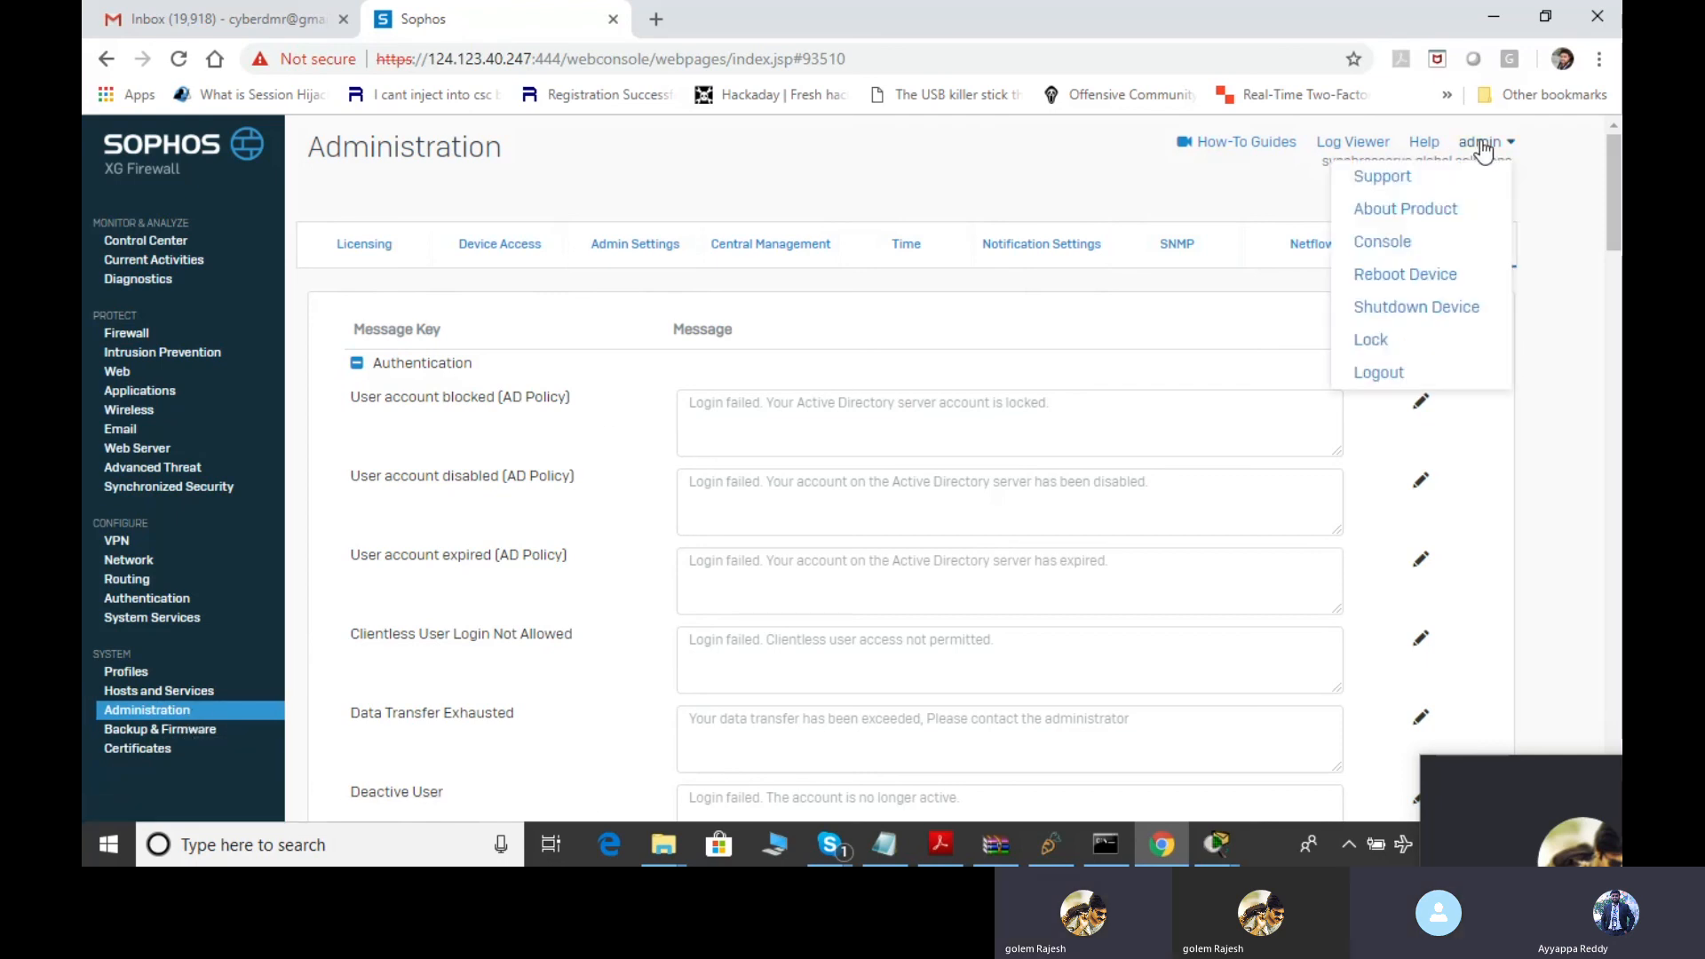
pyautogui.click(885, 144)
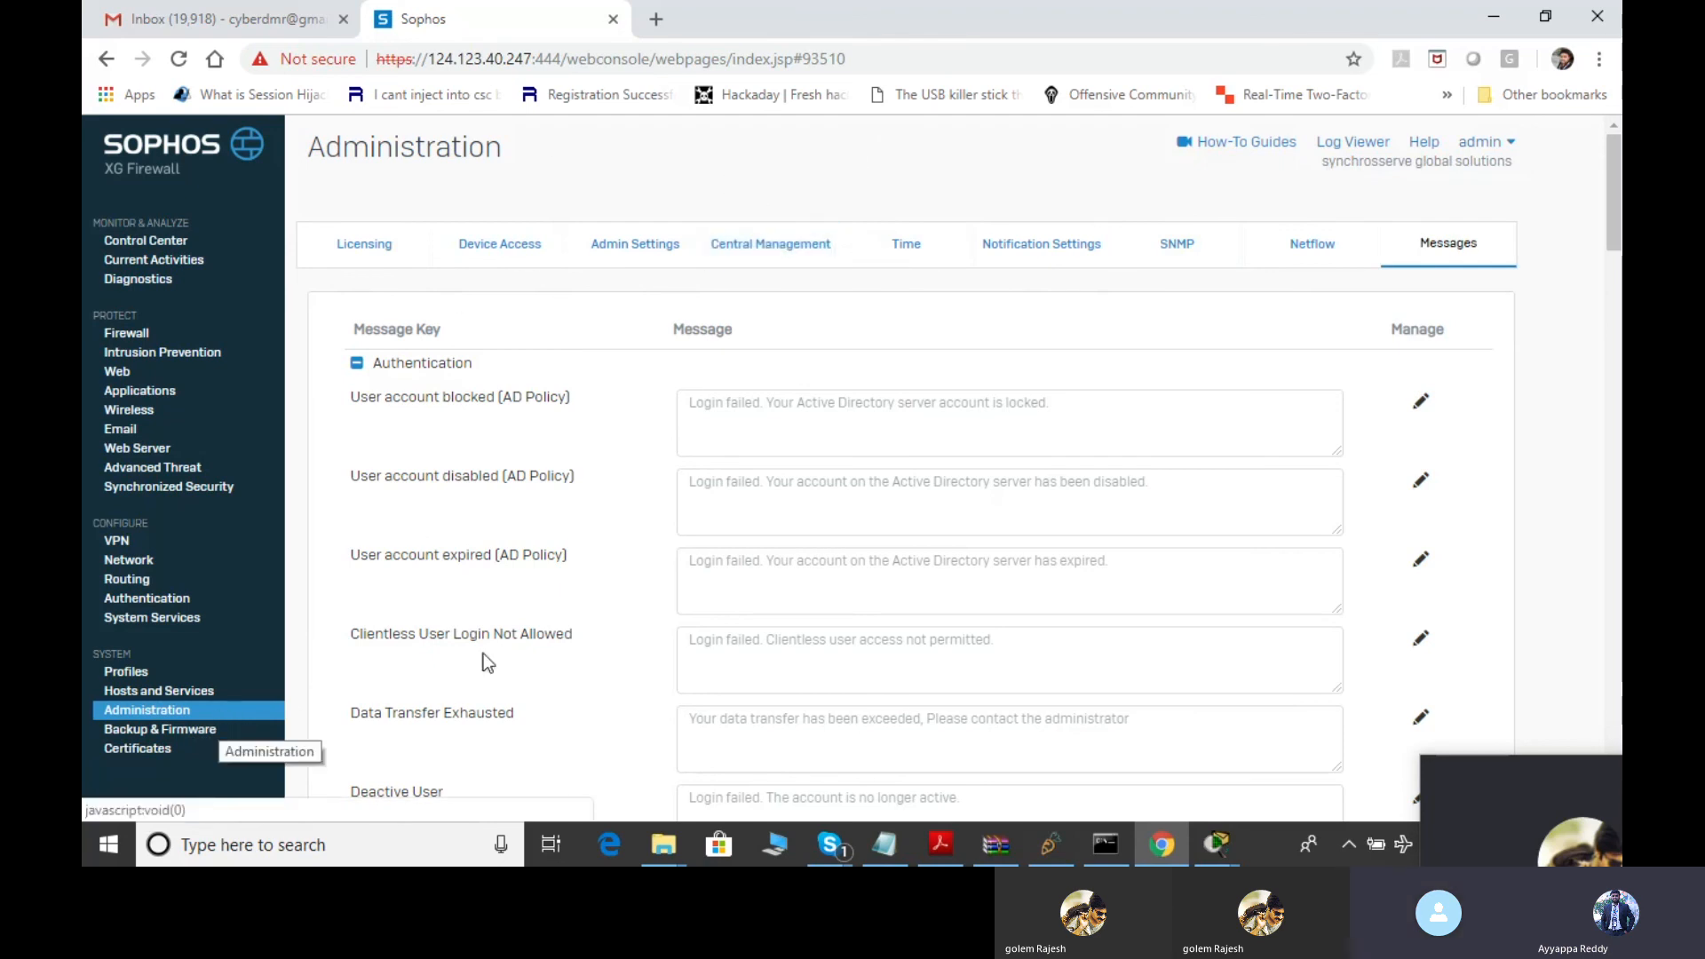
pyautogui.click(219, 716)
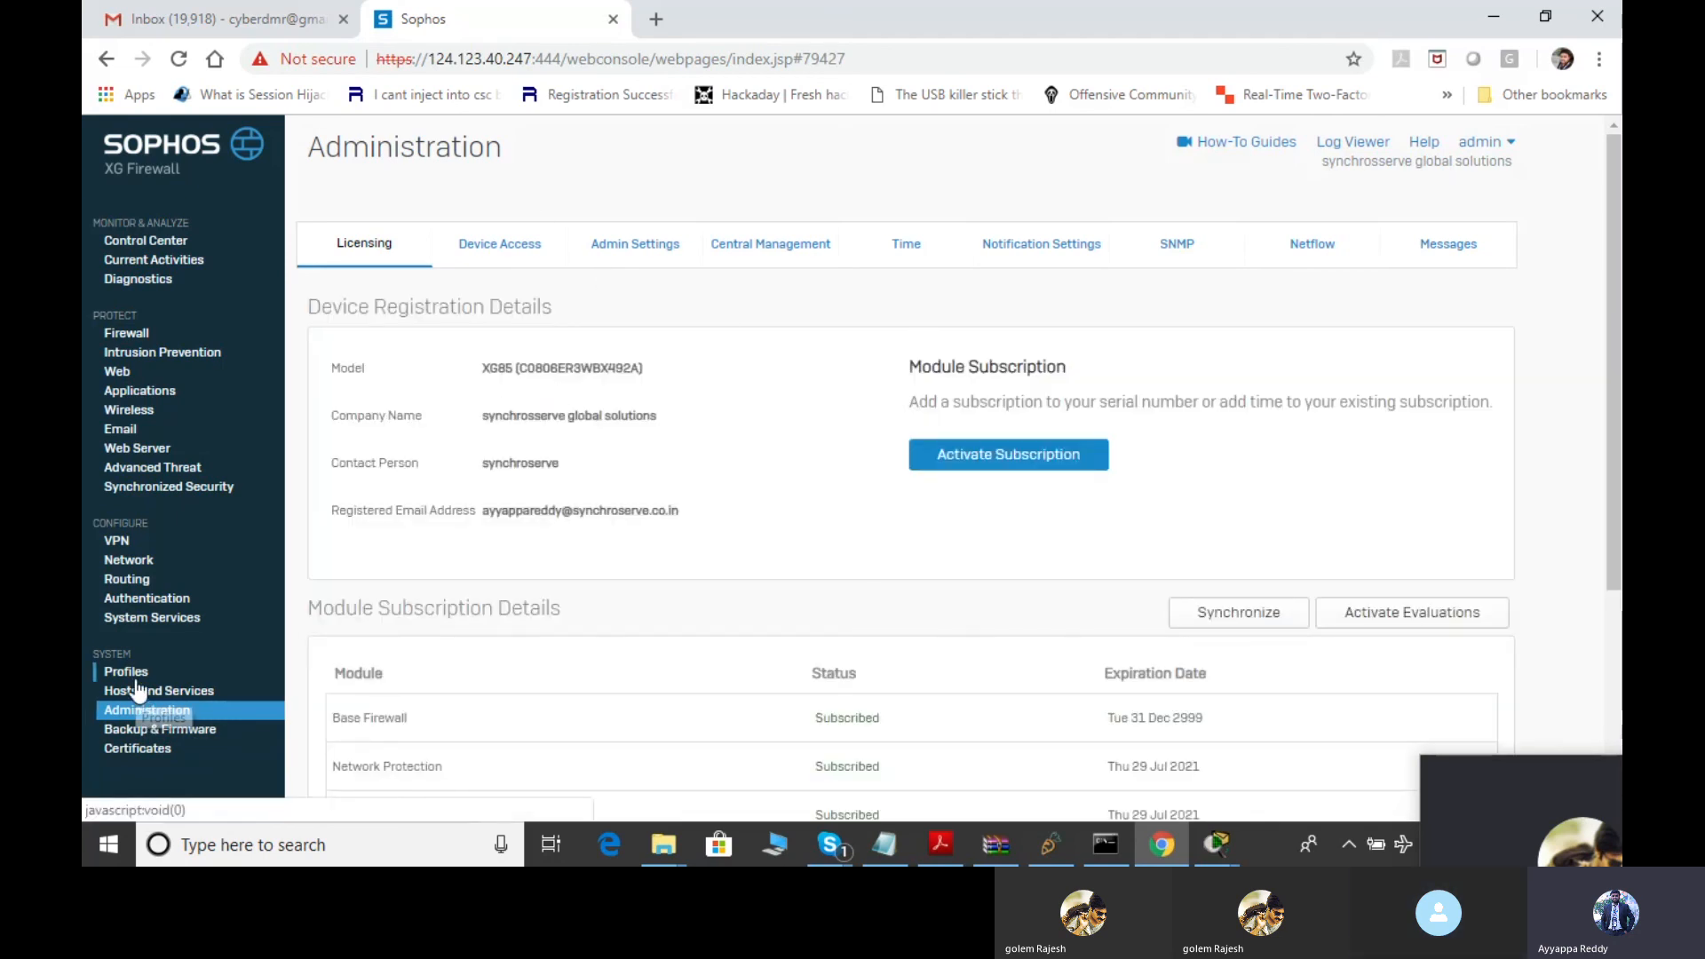
# Glance at Current Activities, then open the Control Center's Connections & Interfaces details and highlight the model name XG85.
pyautogui.click(135, 265)
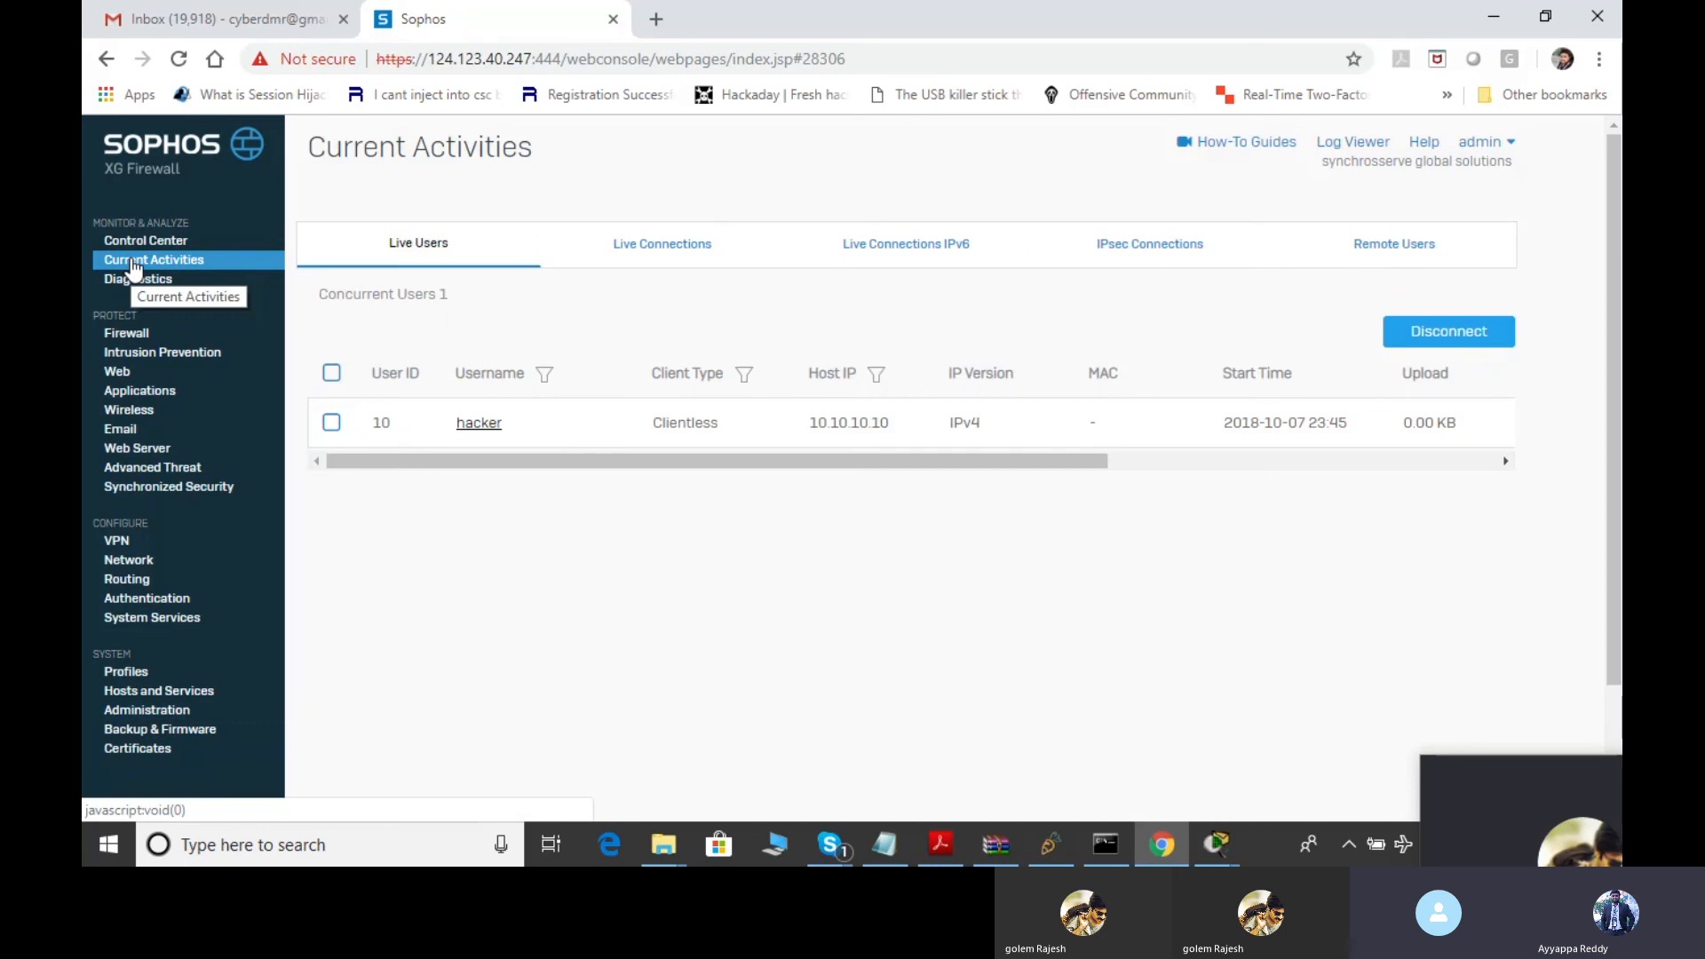
pyautogui.click(122, 244)
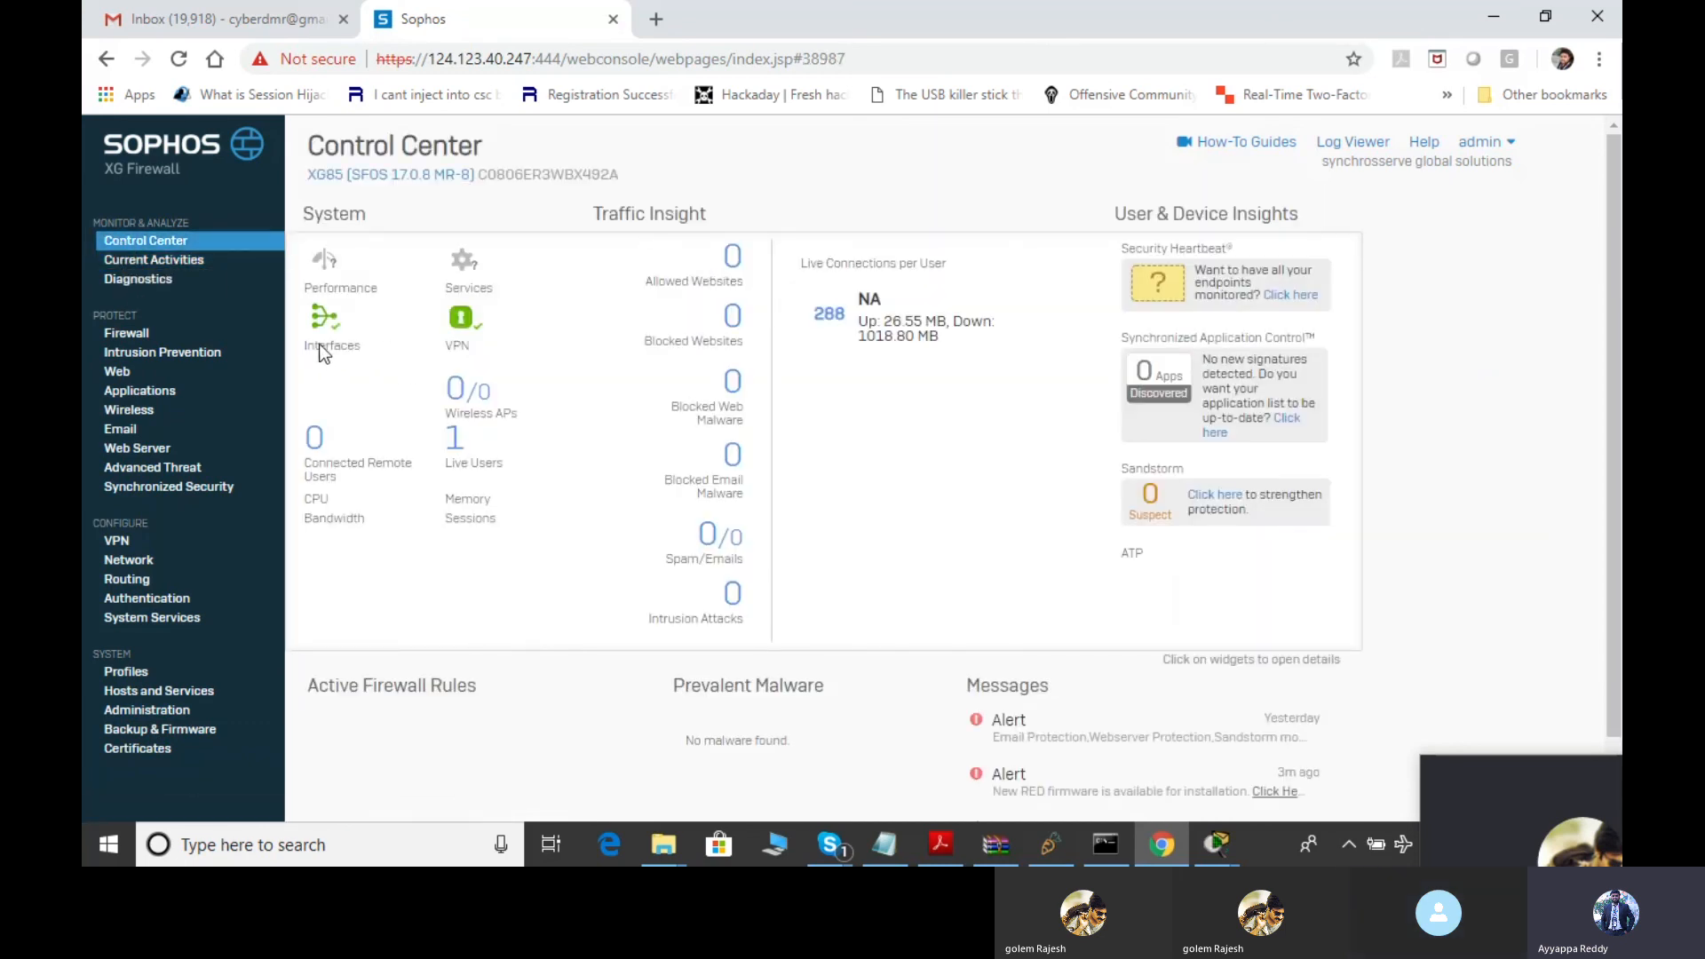
pyautogui.click(323, 319)
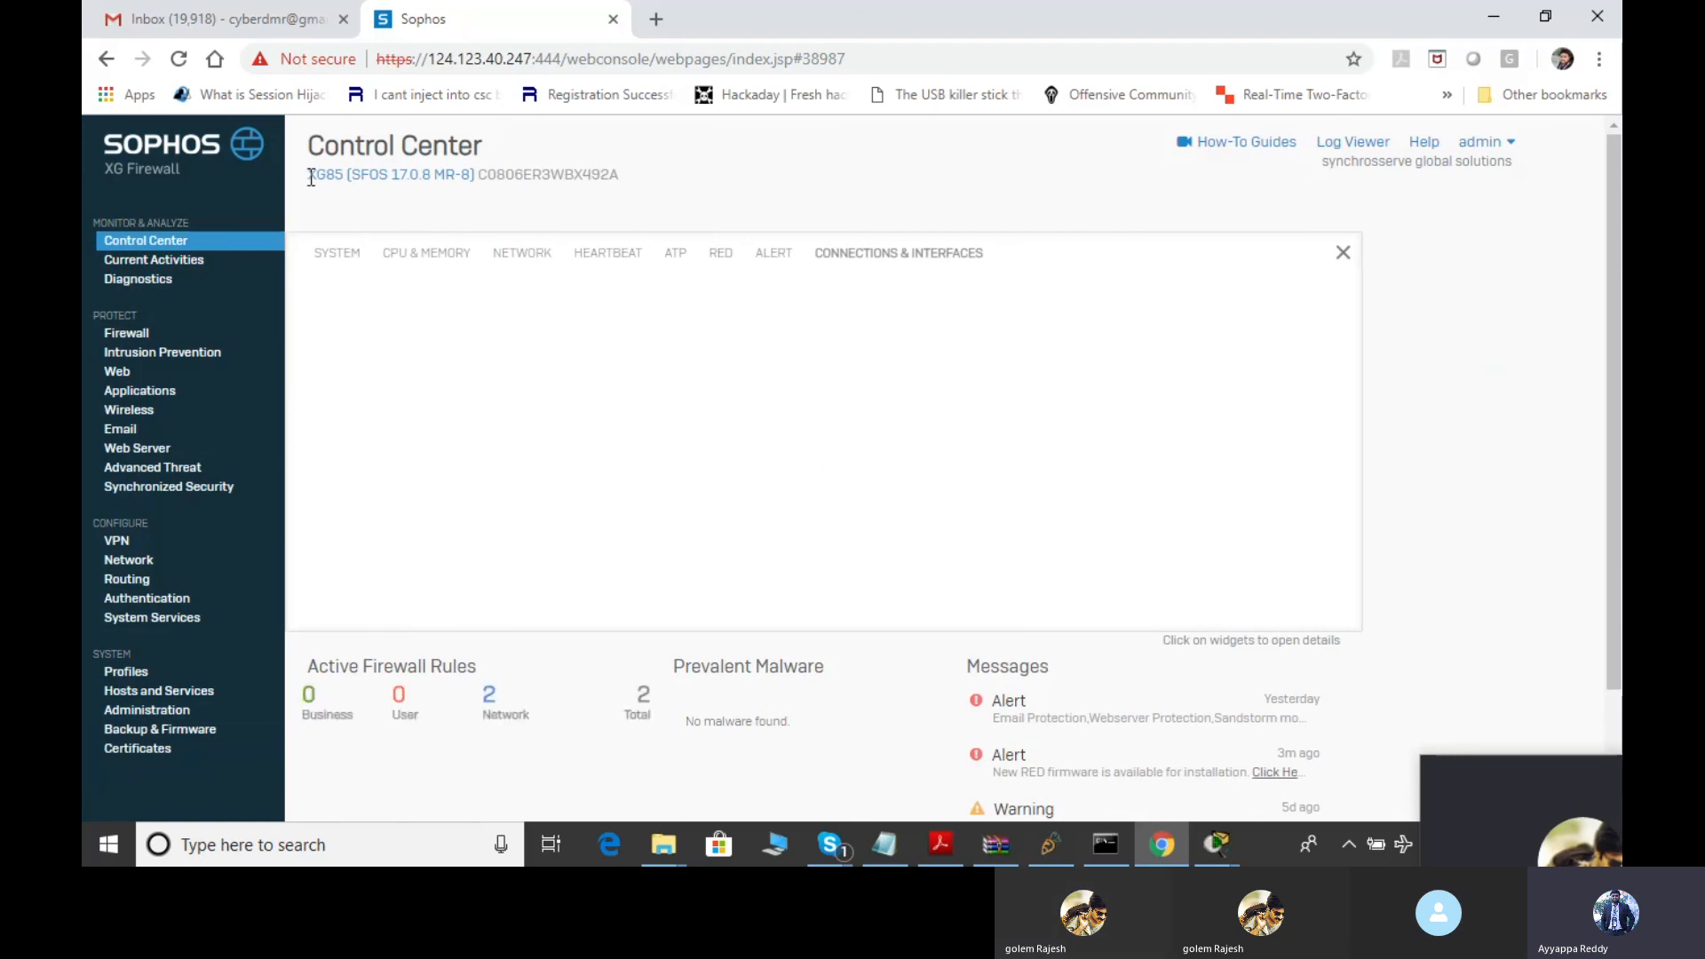
pyautogui.moveTo(309, 177); pyautogui.dragTo(347, 178)
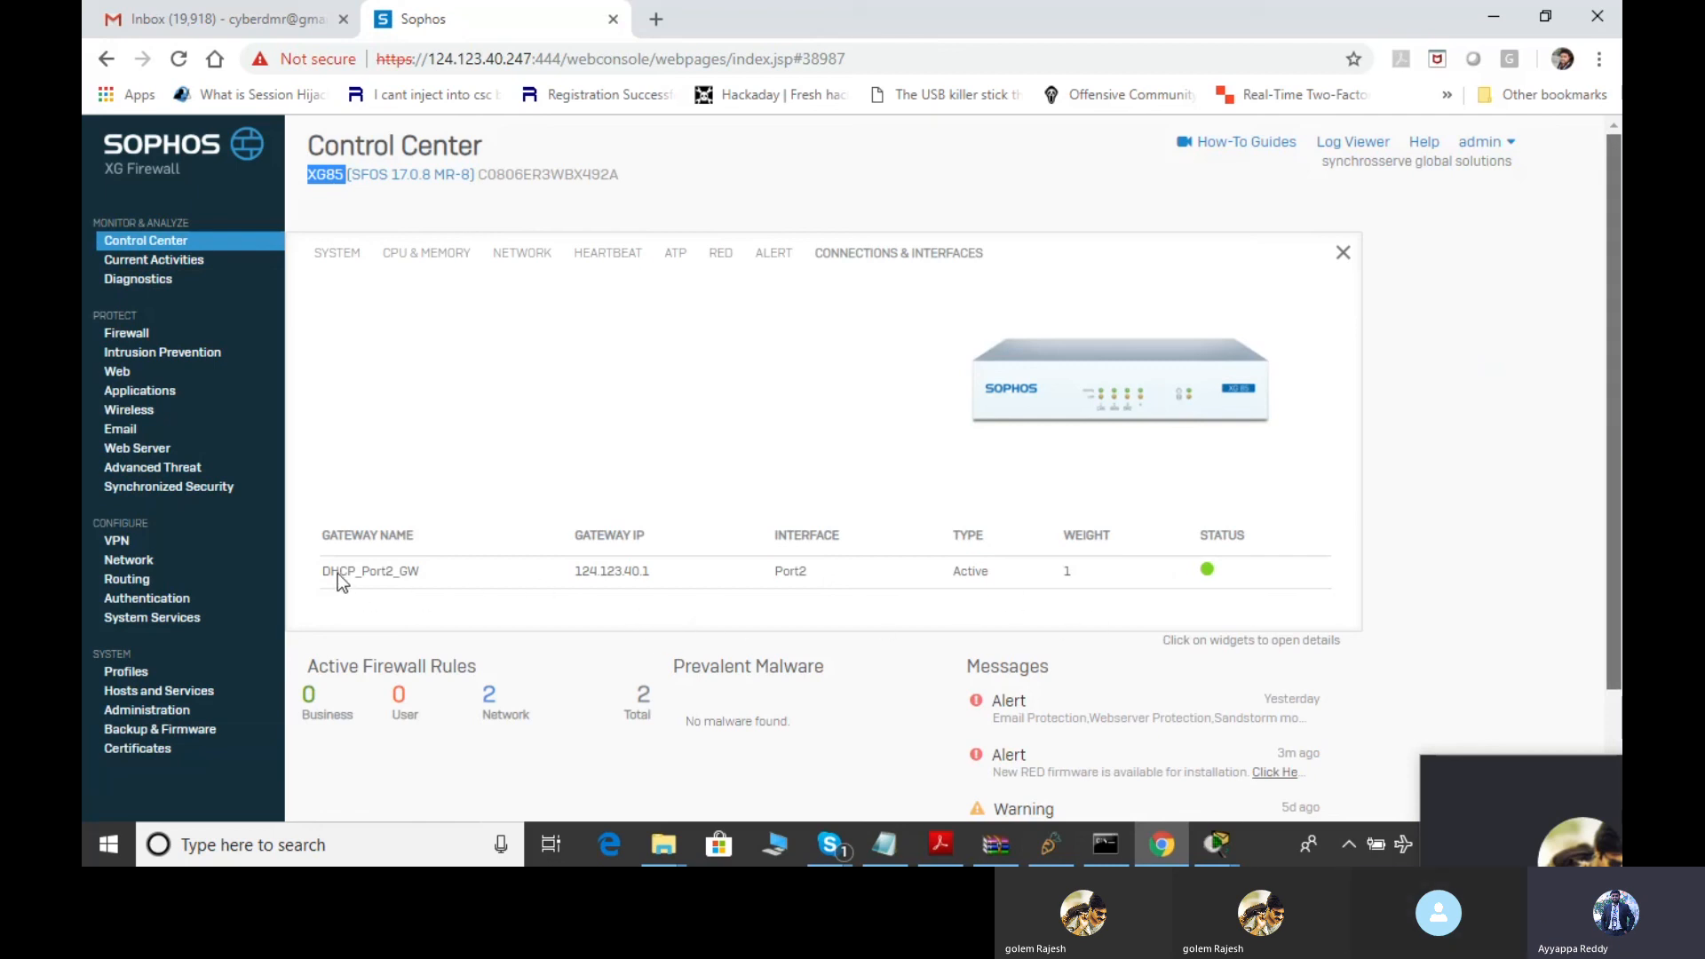
# Highlight the gateway's name, IP address and Port2 interface in the gateway table to point them out.
pyautogui.scroll(-2, 326, 573)
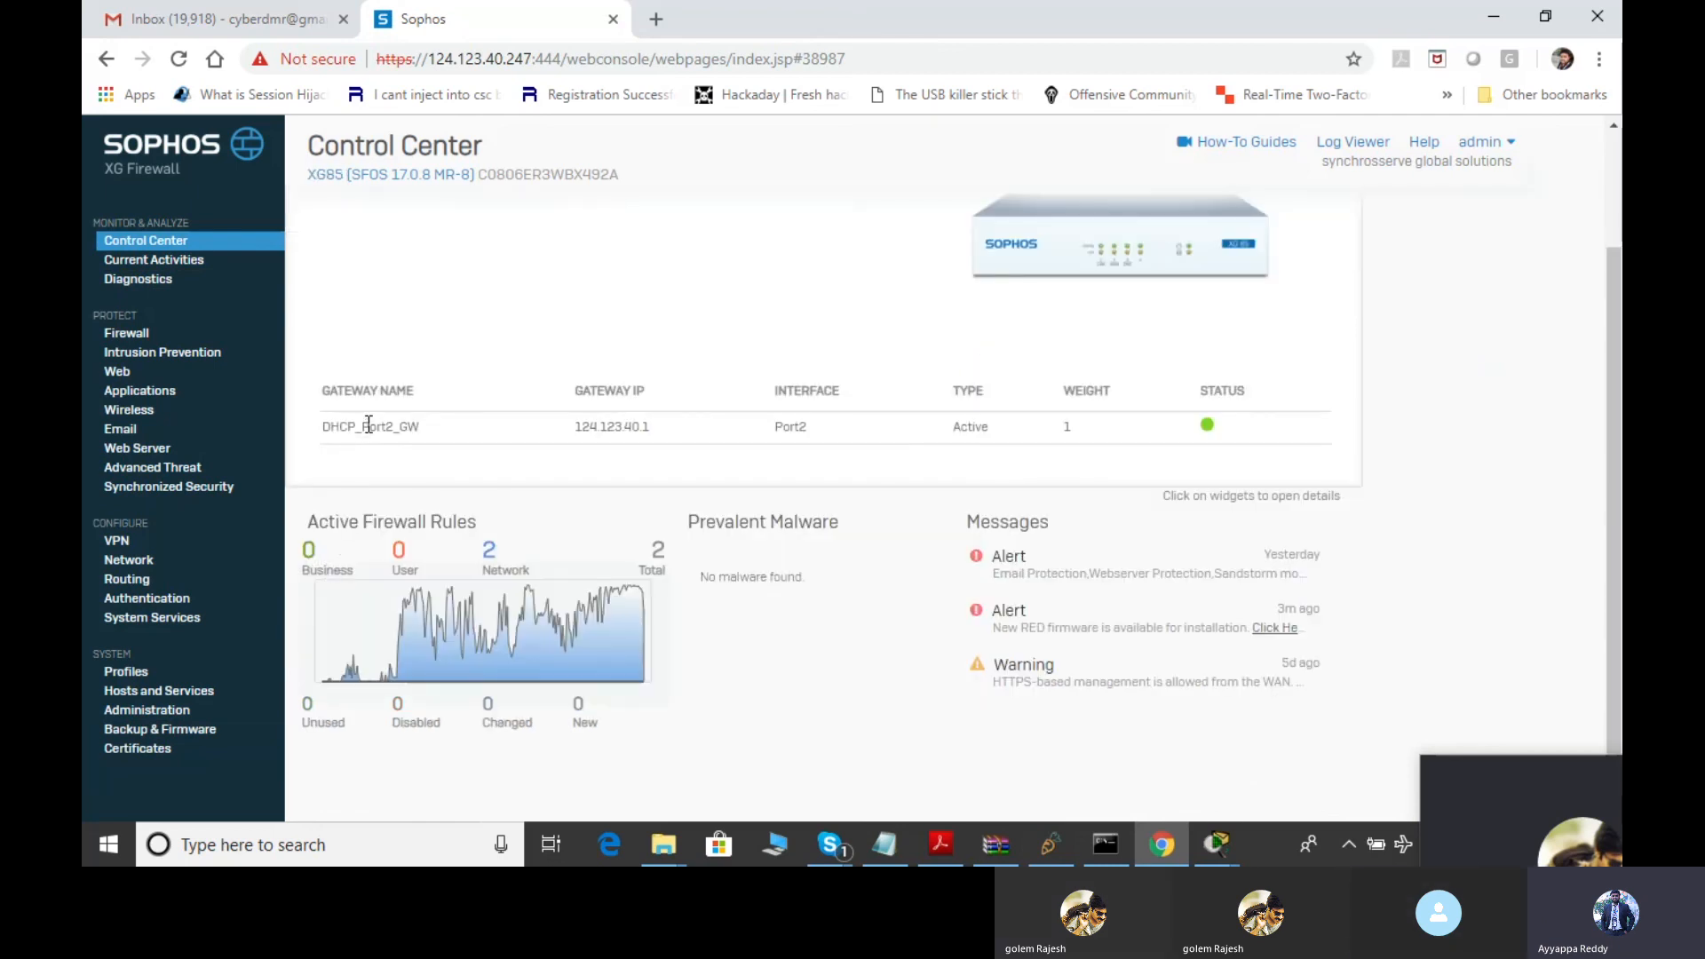
pyautogui.moveTo(356, 427); pyautogui.dragTo(424, 428)
pyautogui.moveTo(574, 427); pyautogui.dragTo(654, 426)
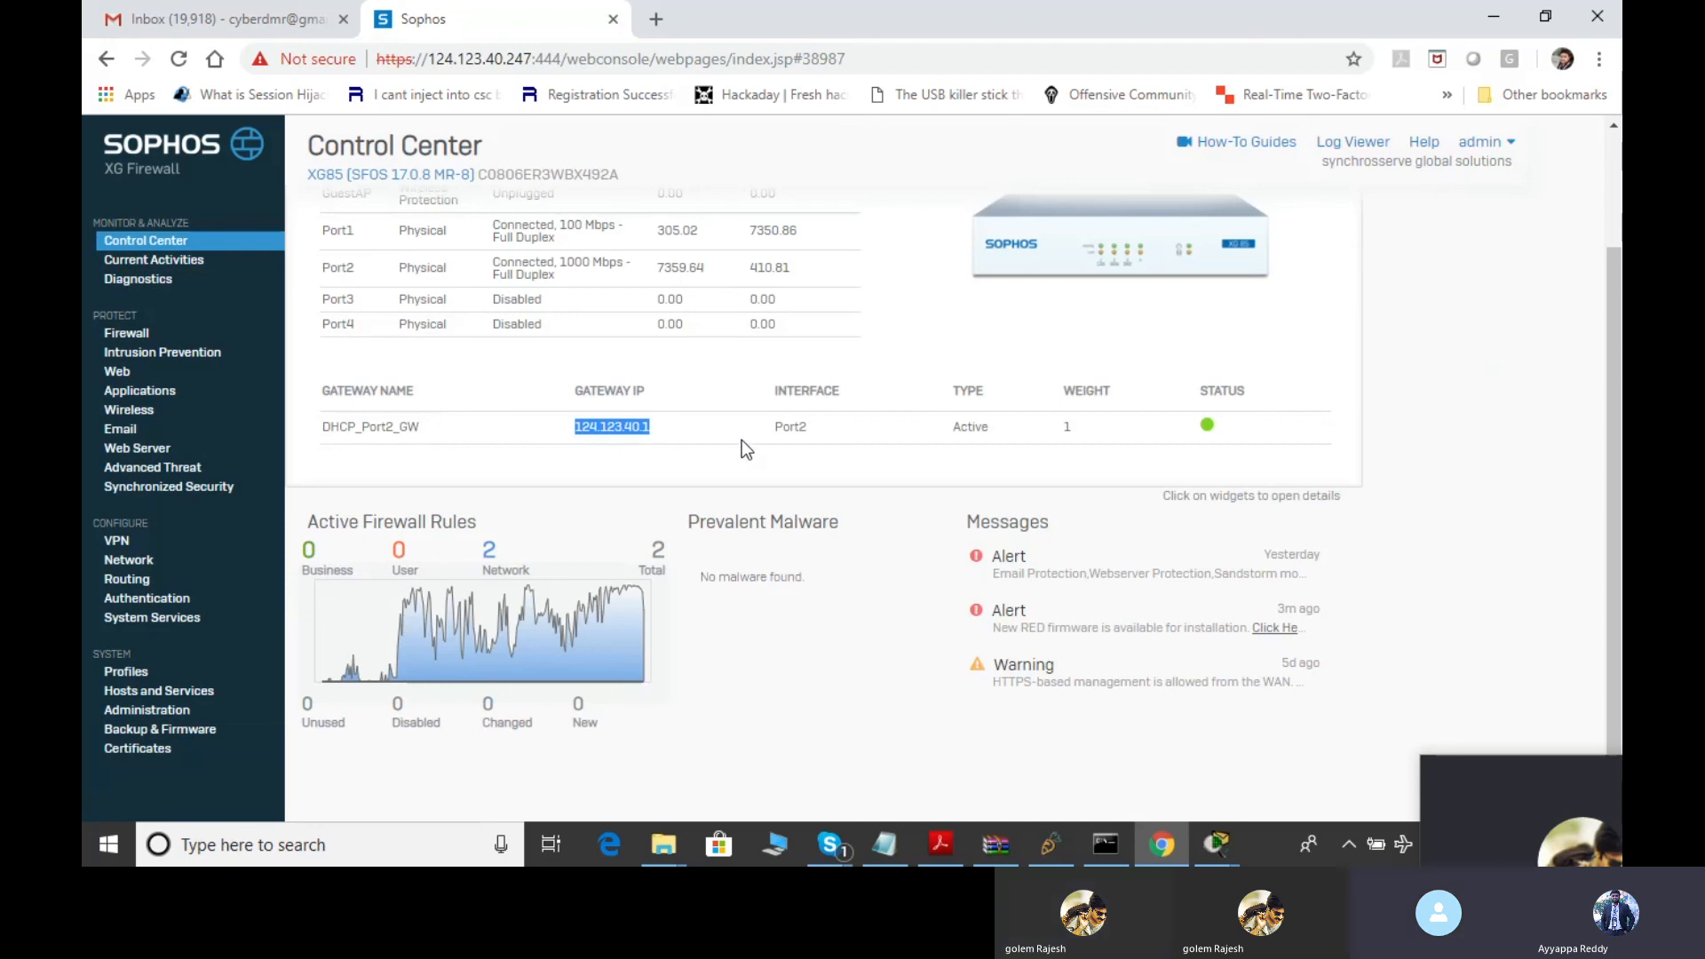
pyautogui.moveTo(775, 422); pyautogui.dragTo(822, 430)
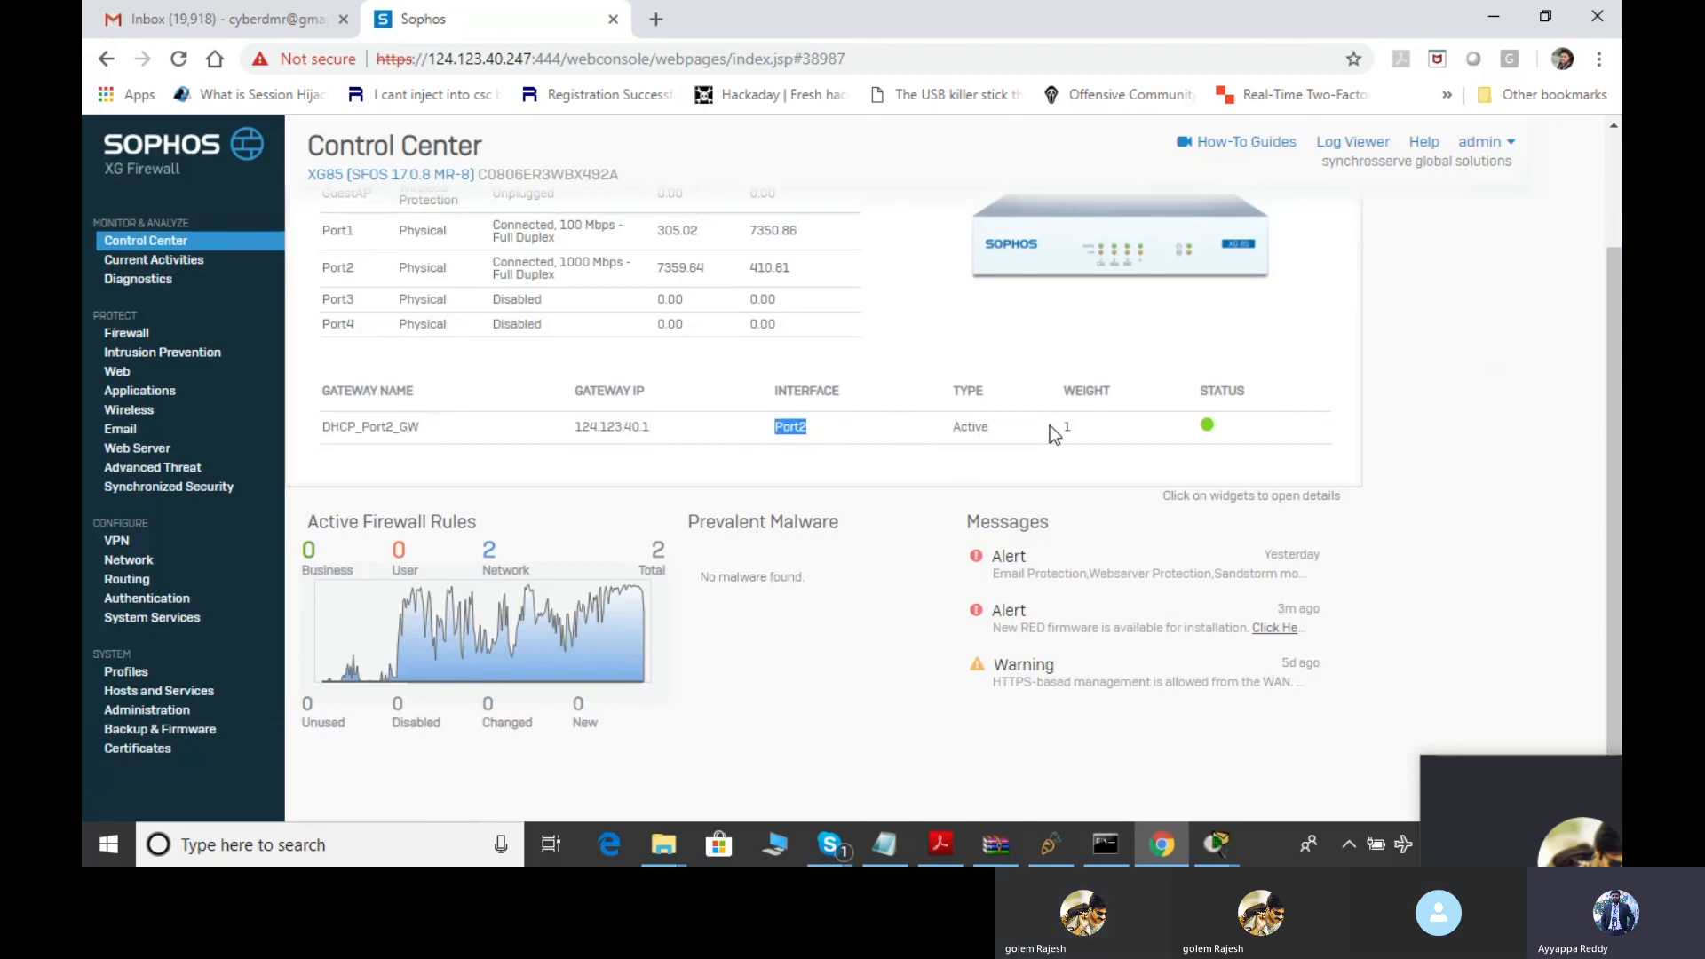
# Point out the GuestAP, Port1, Port2 and Port3 rows in the interface table and highlight the device model again.
pyautogui.scroll(1, 1025, 426)
pyautogui.scroll(1, 365, 414)
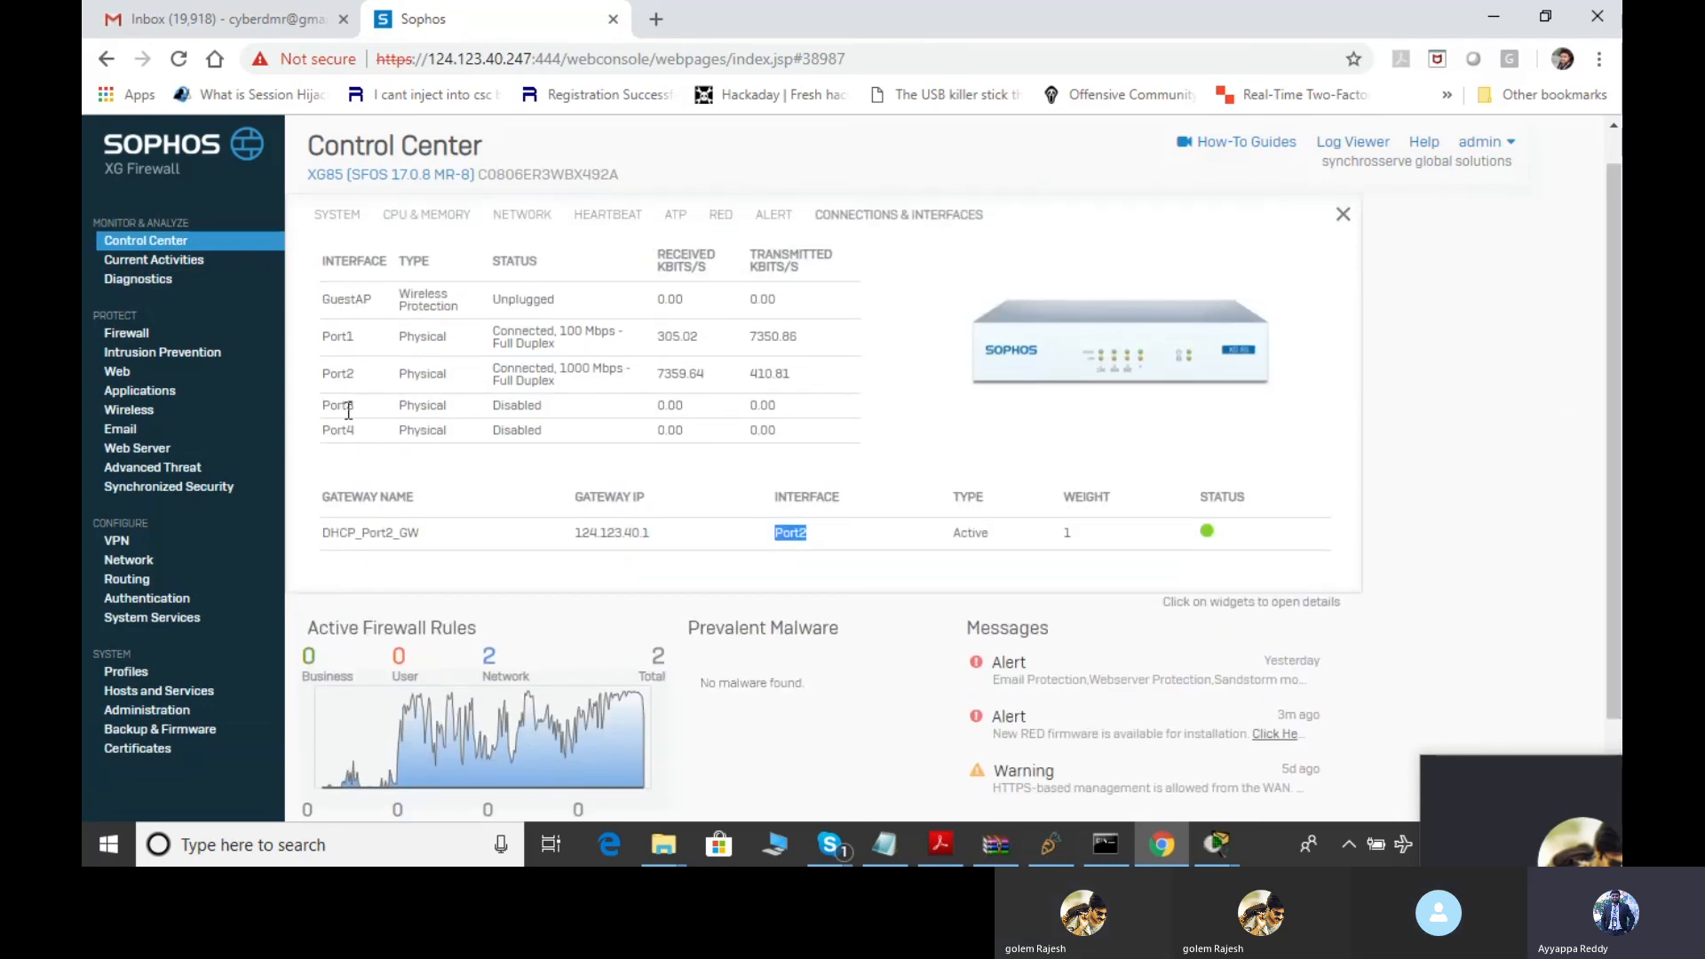
pyautogui.moveTo(320, 298); pyautogui.dragTo(797, 299)
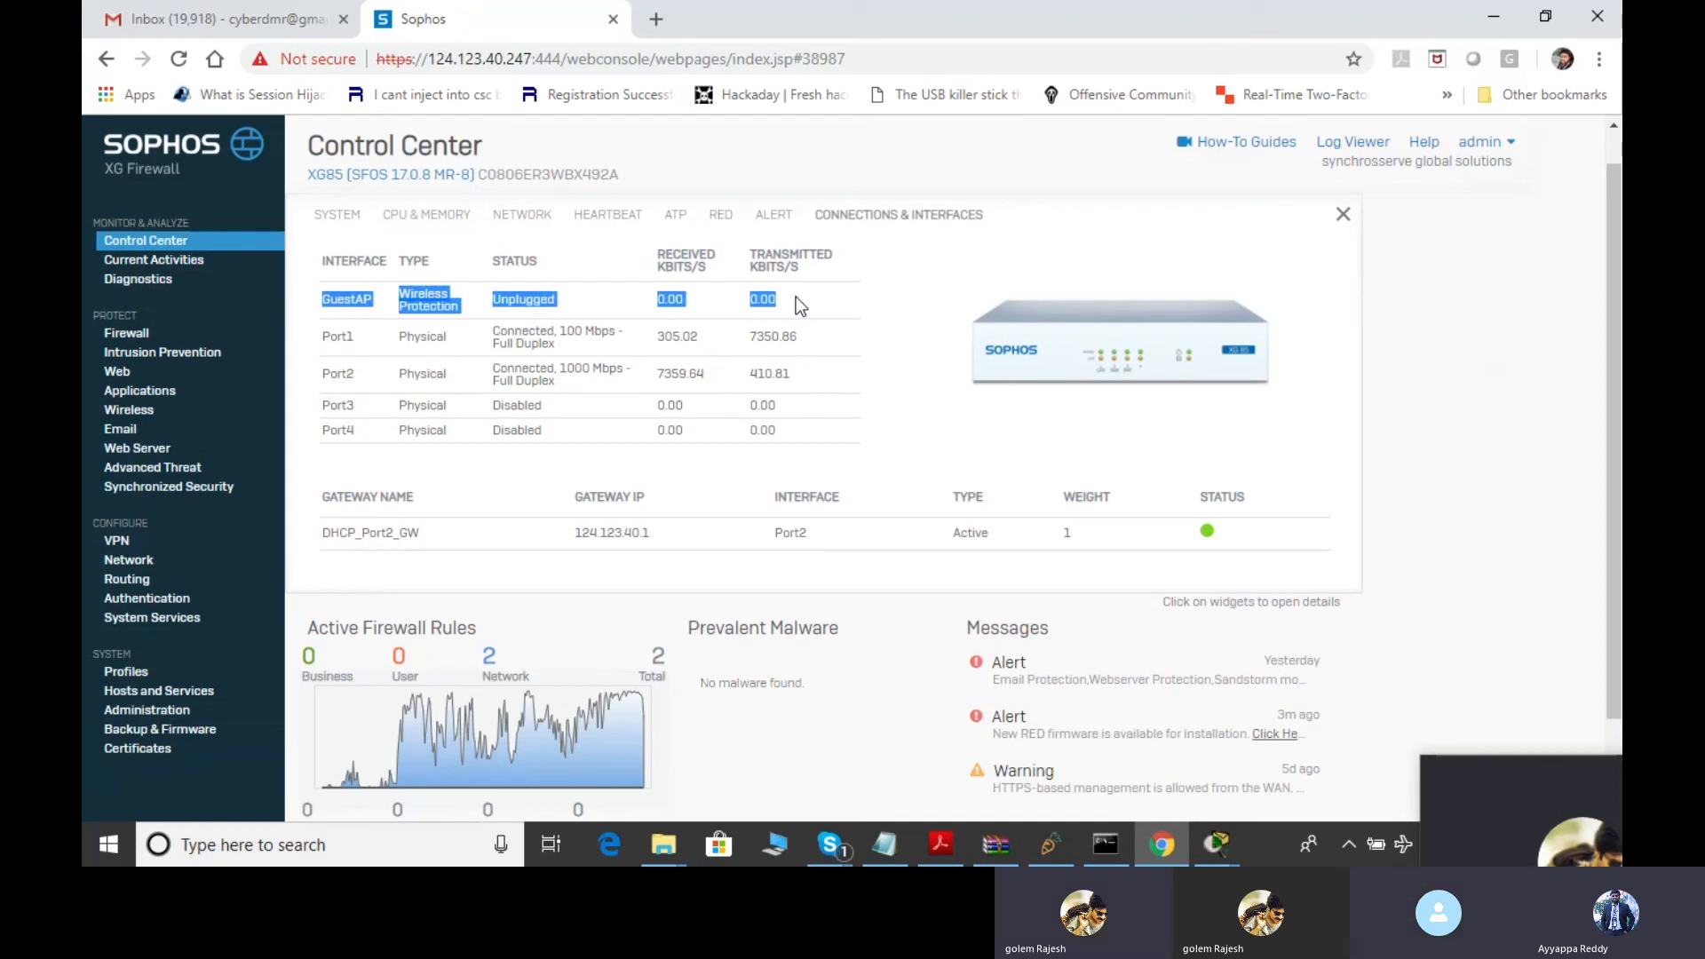
pyautogui.moveTo(325, 336); pyautogui.dragTo(491, 347)
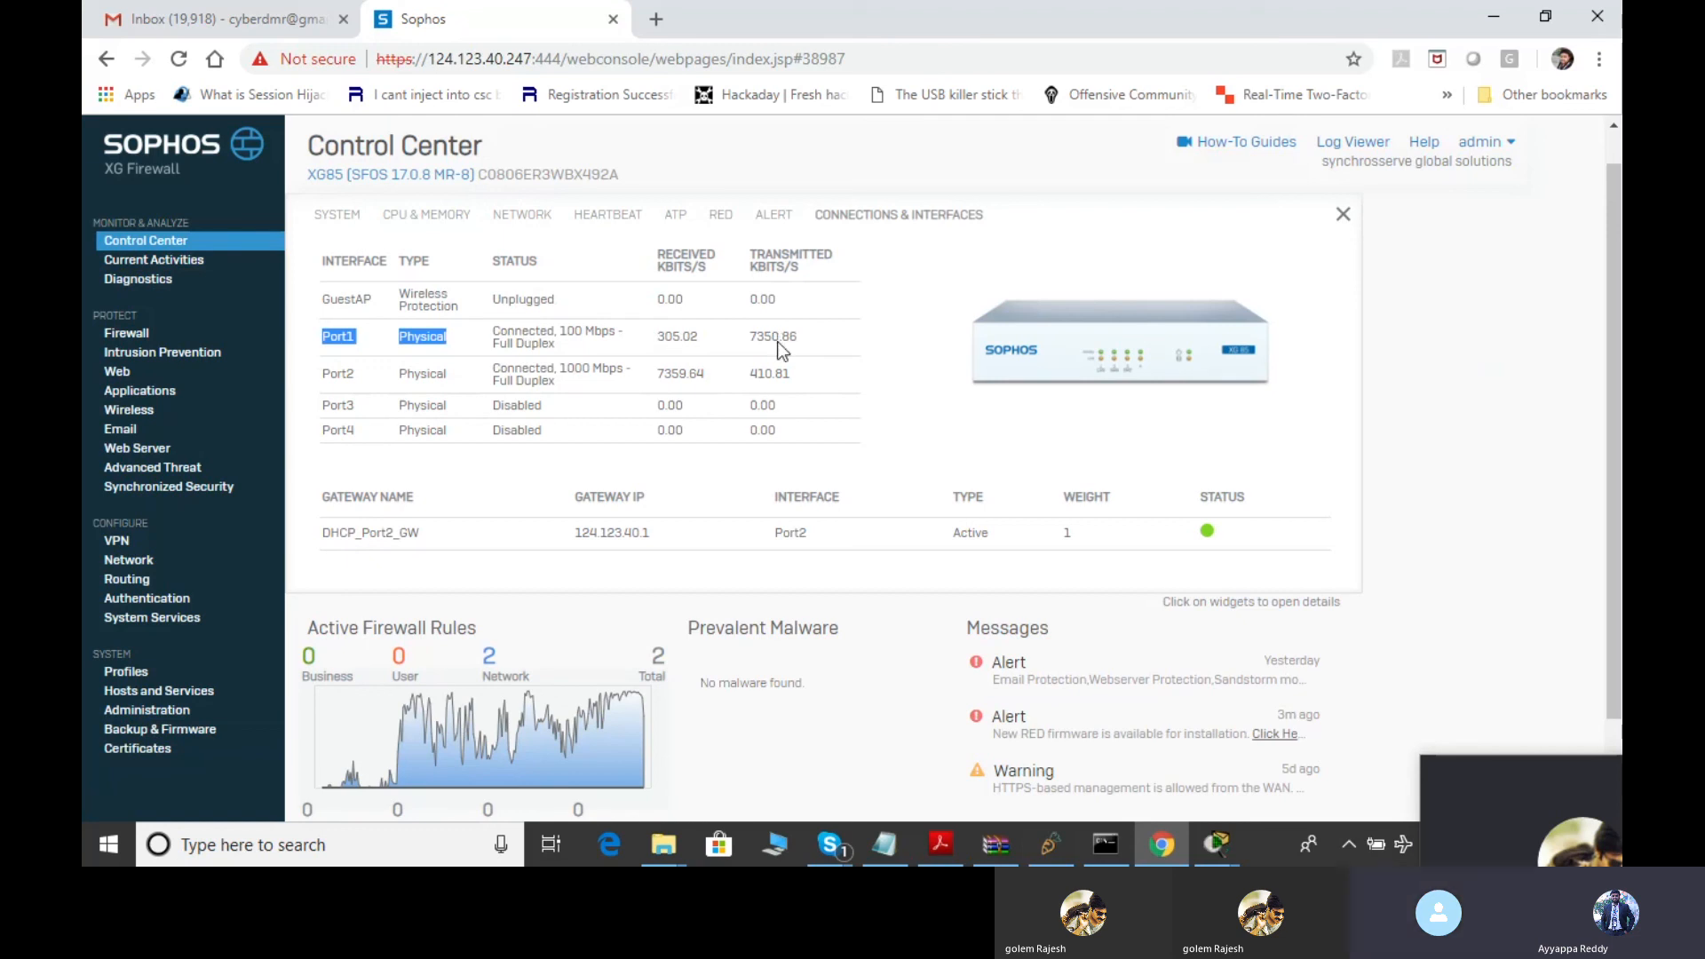
pyautogui.moveTo(322, 336); pyautogui.dragTo(840, 345)
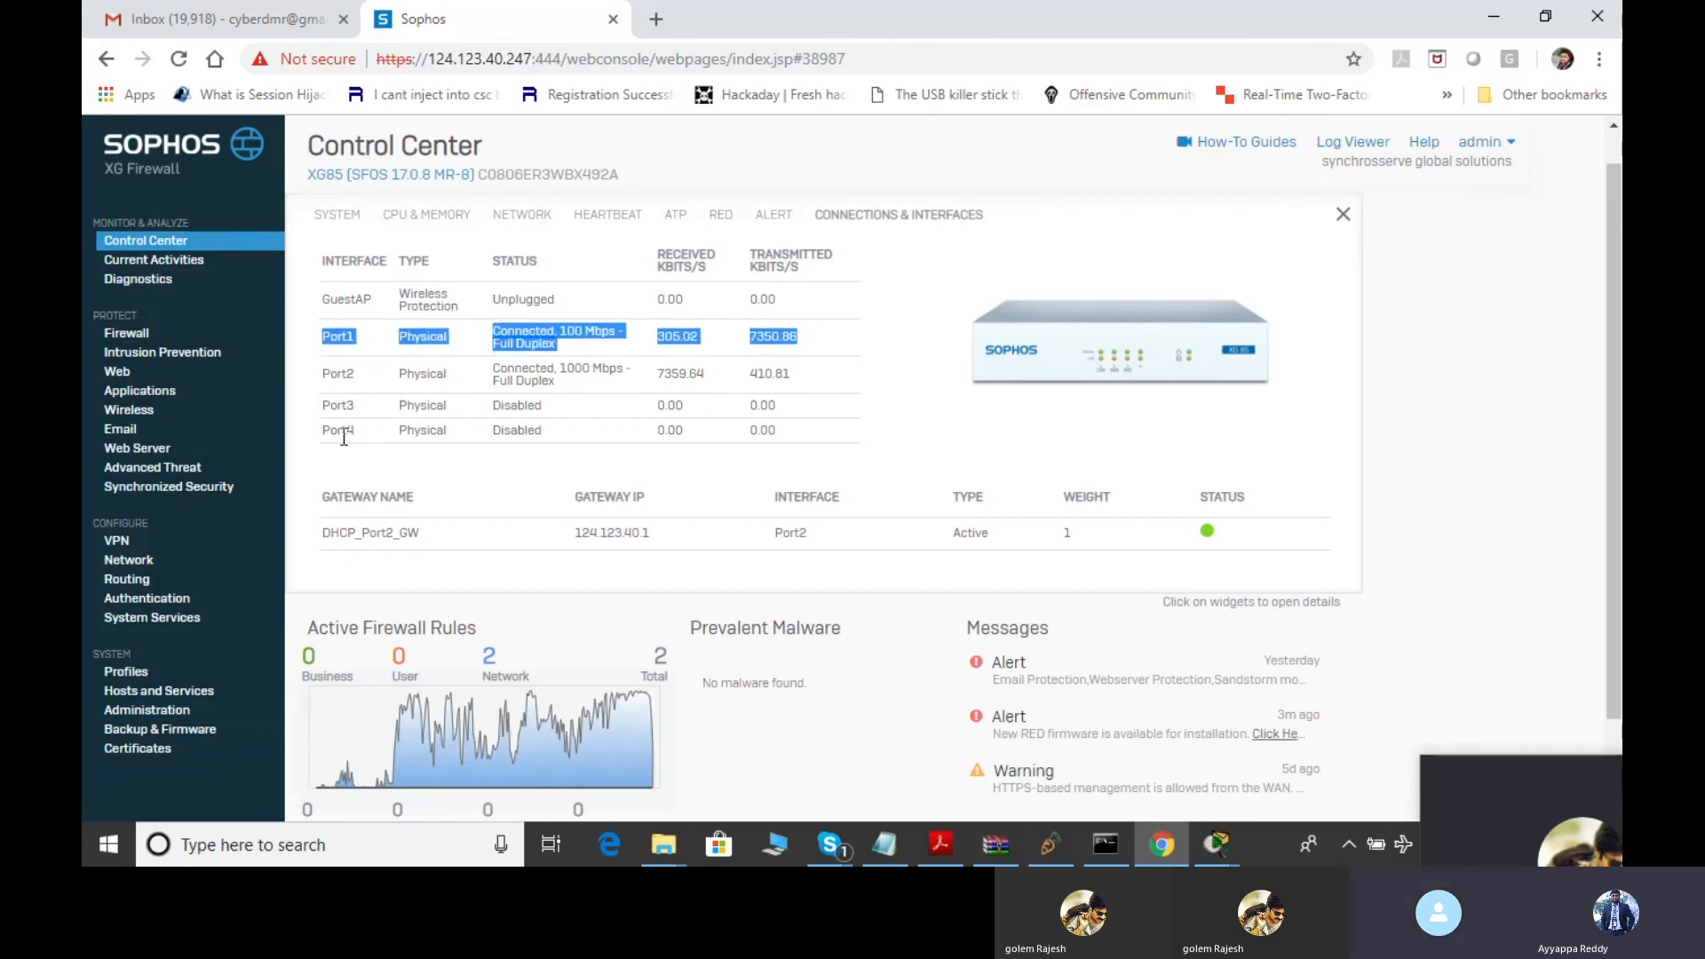
pyautogui.moveTo(322, 376); pyautogui.dragTo(632, 380)
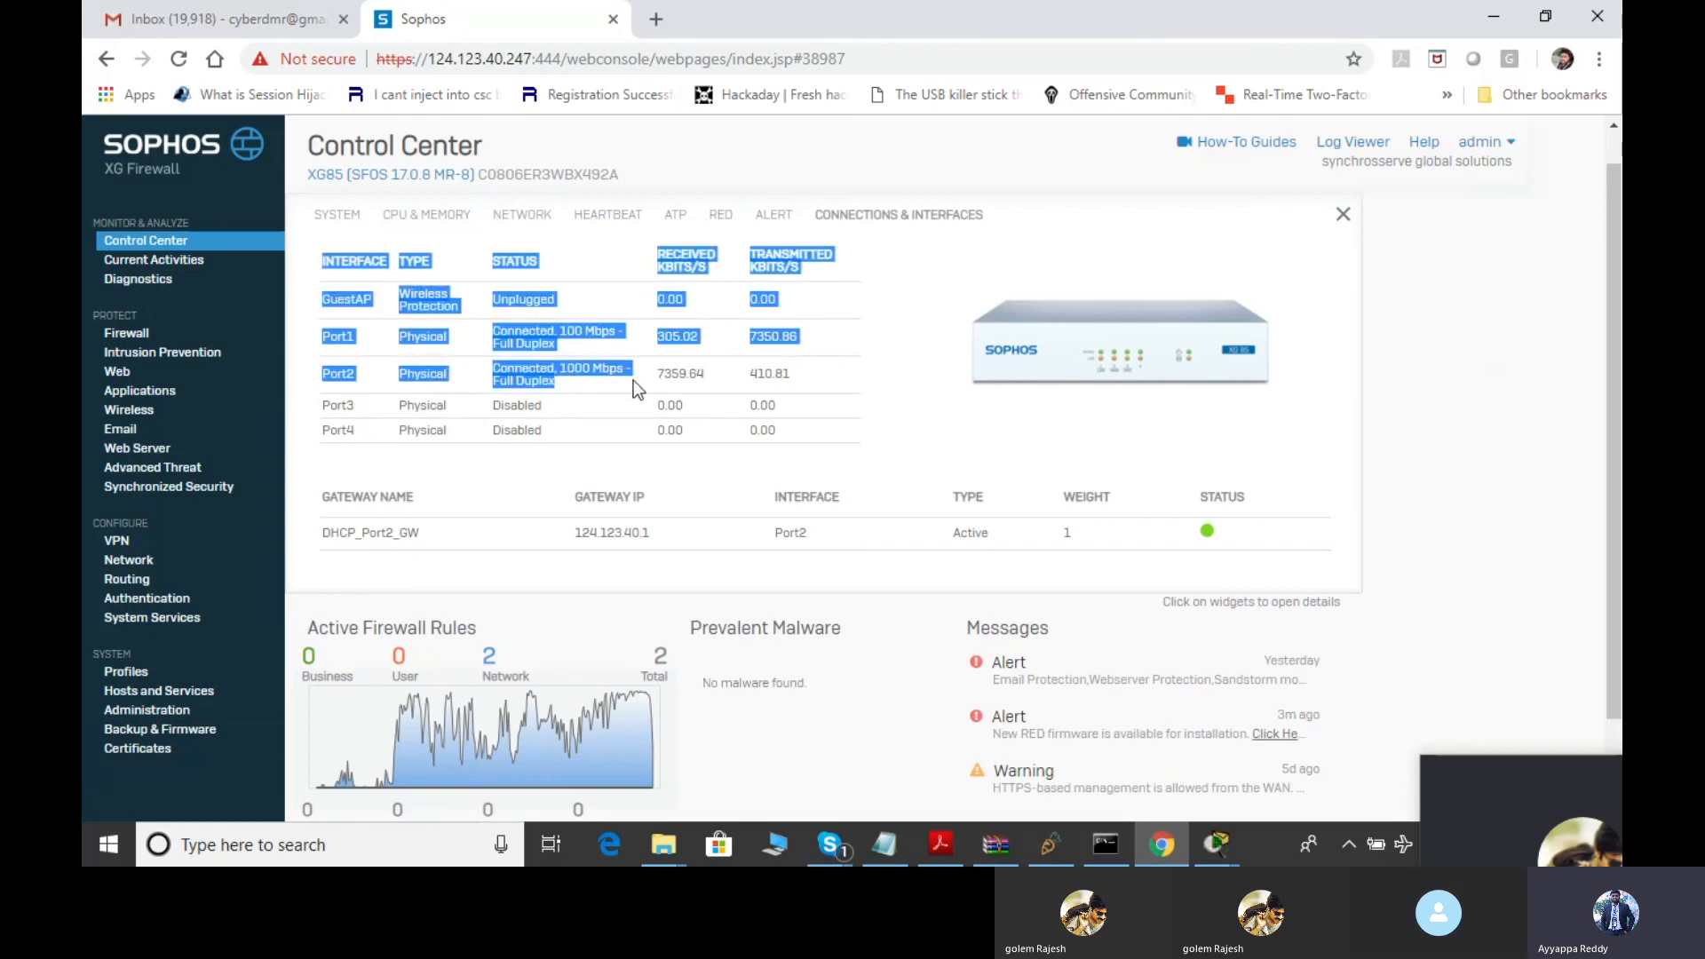
pyautogui.click(461, 574)
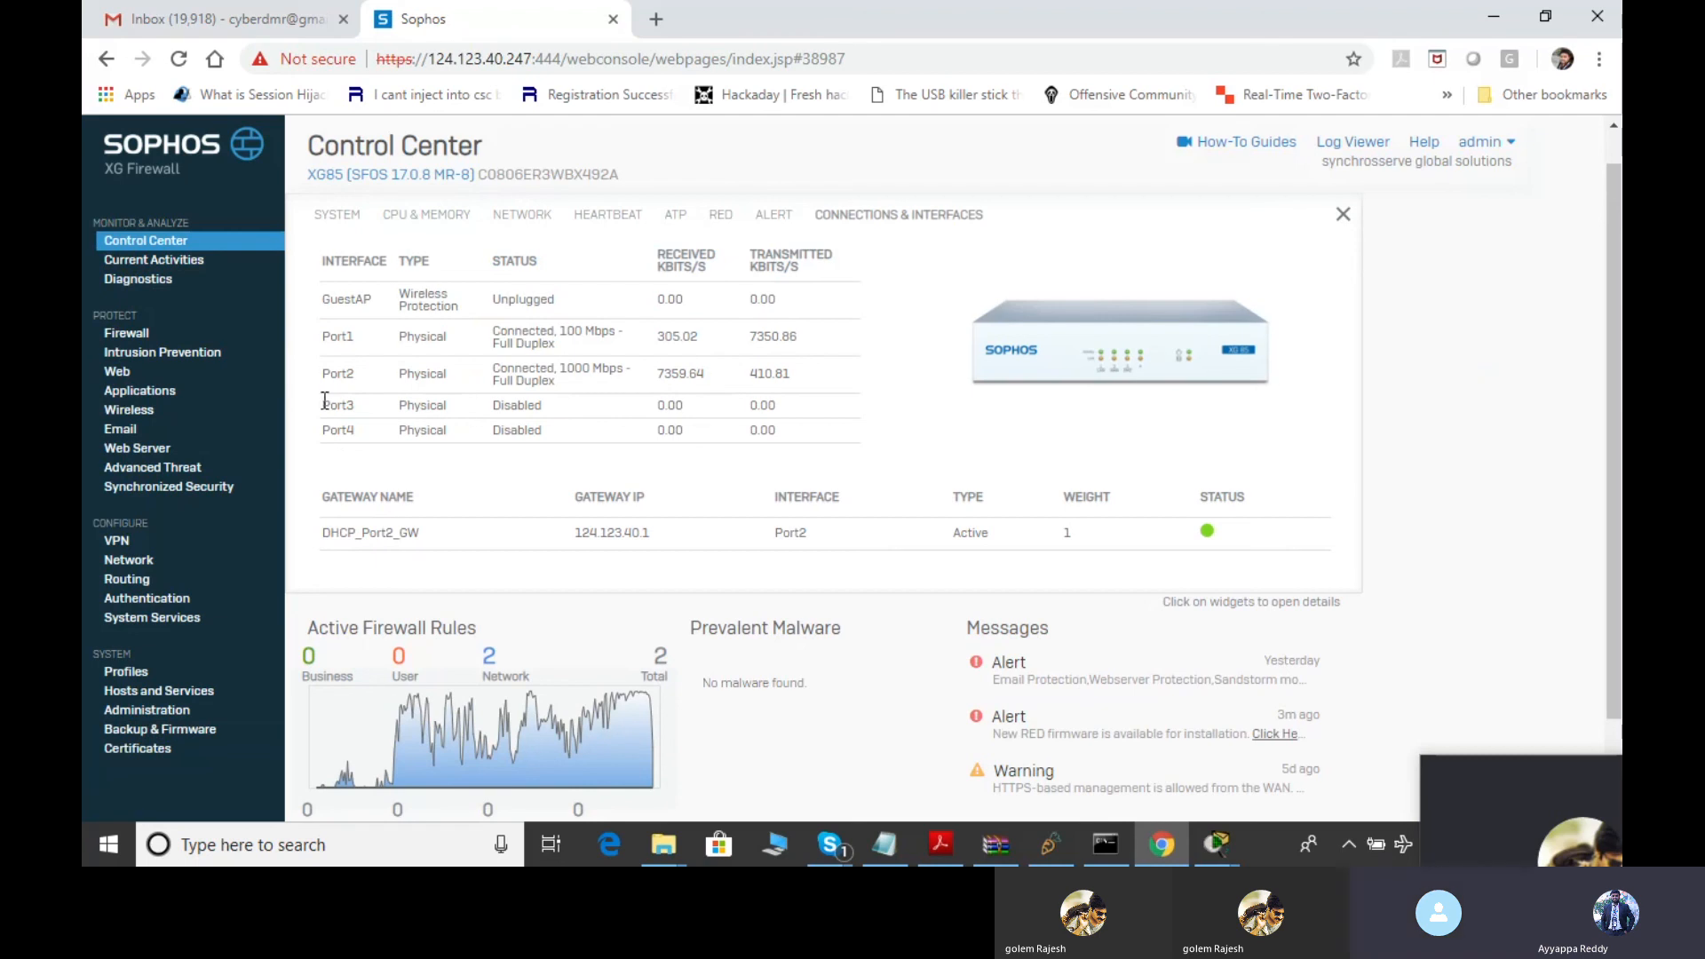
pyautogui.moveTo(339, 403); pyautogui.dragTo(509, 411)
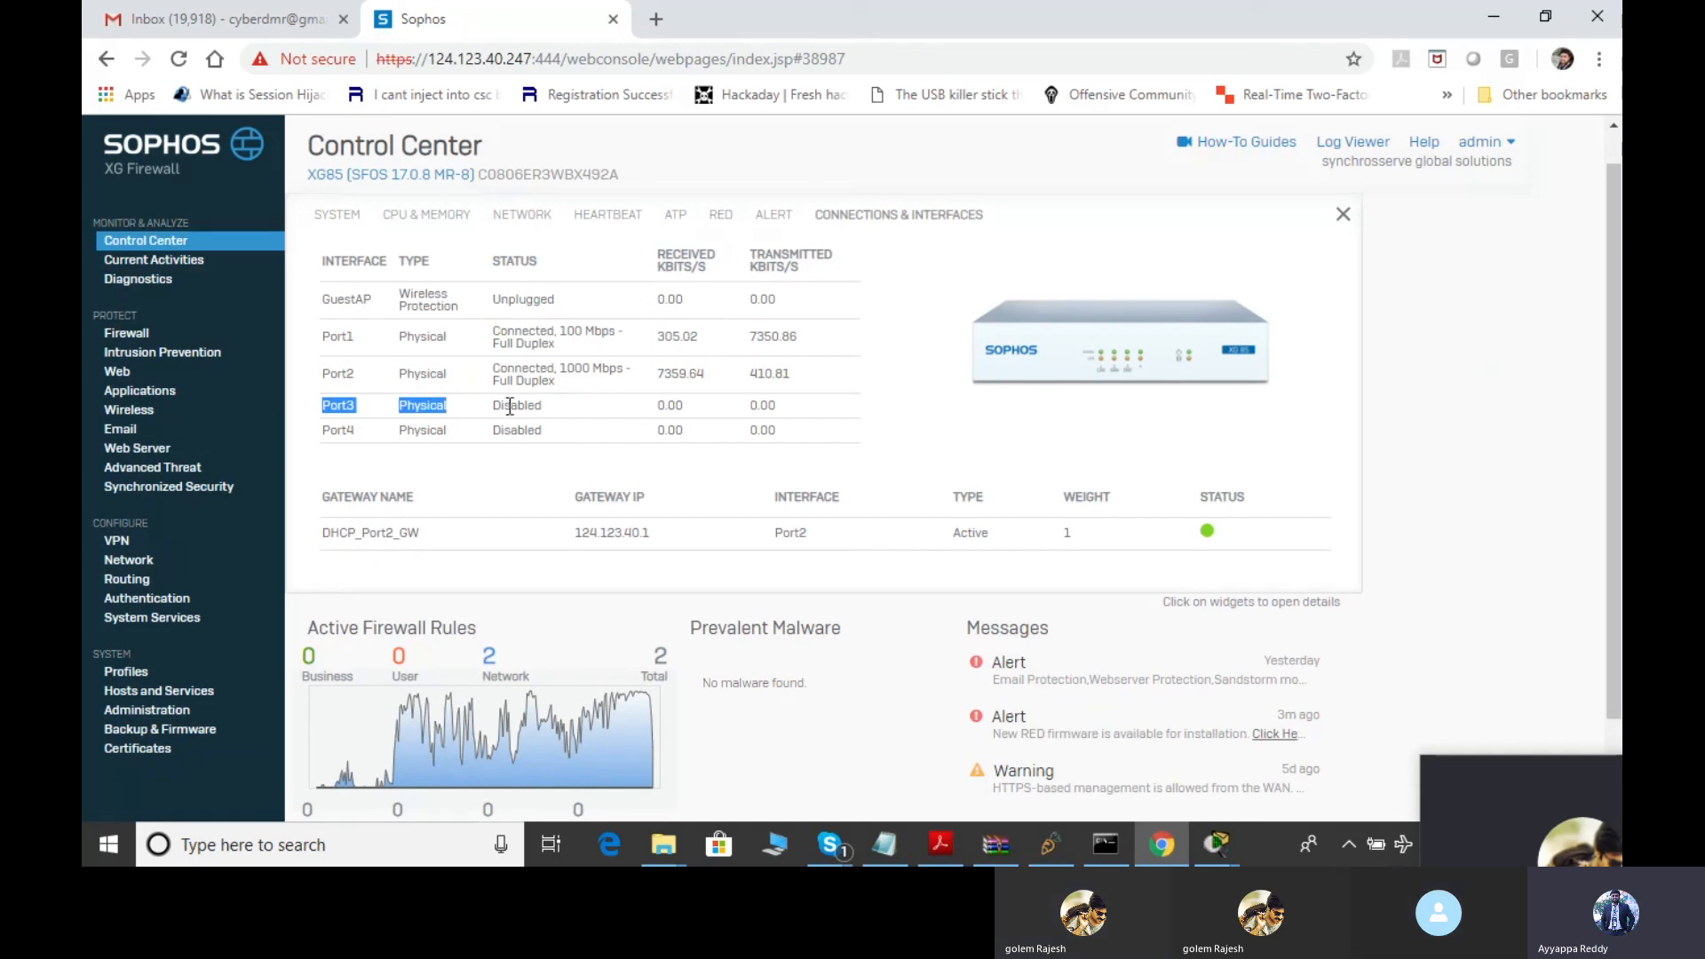
pyautogui.moveTo(307, 174); pyautogui.dragTo(350, 174)
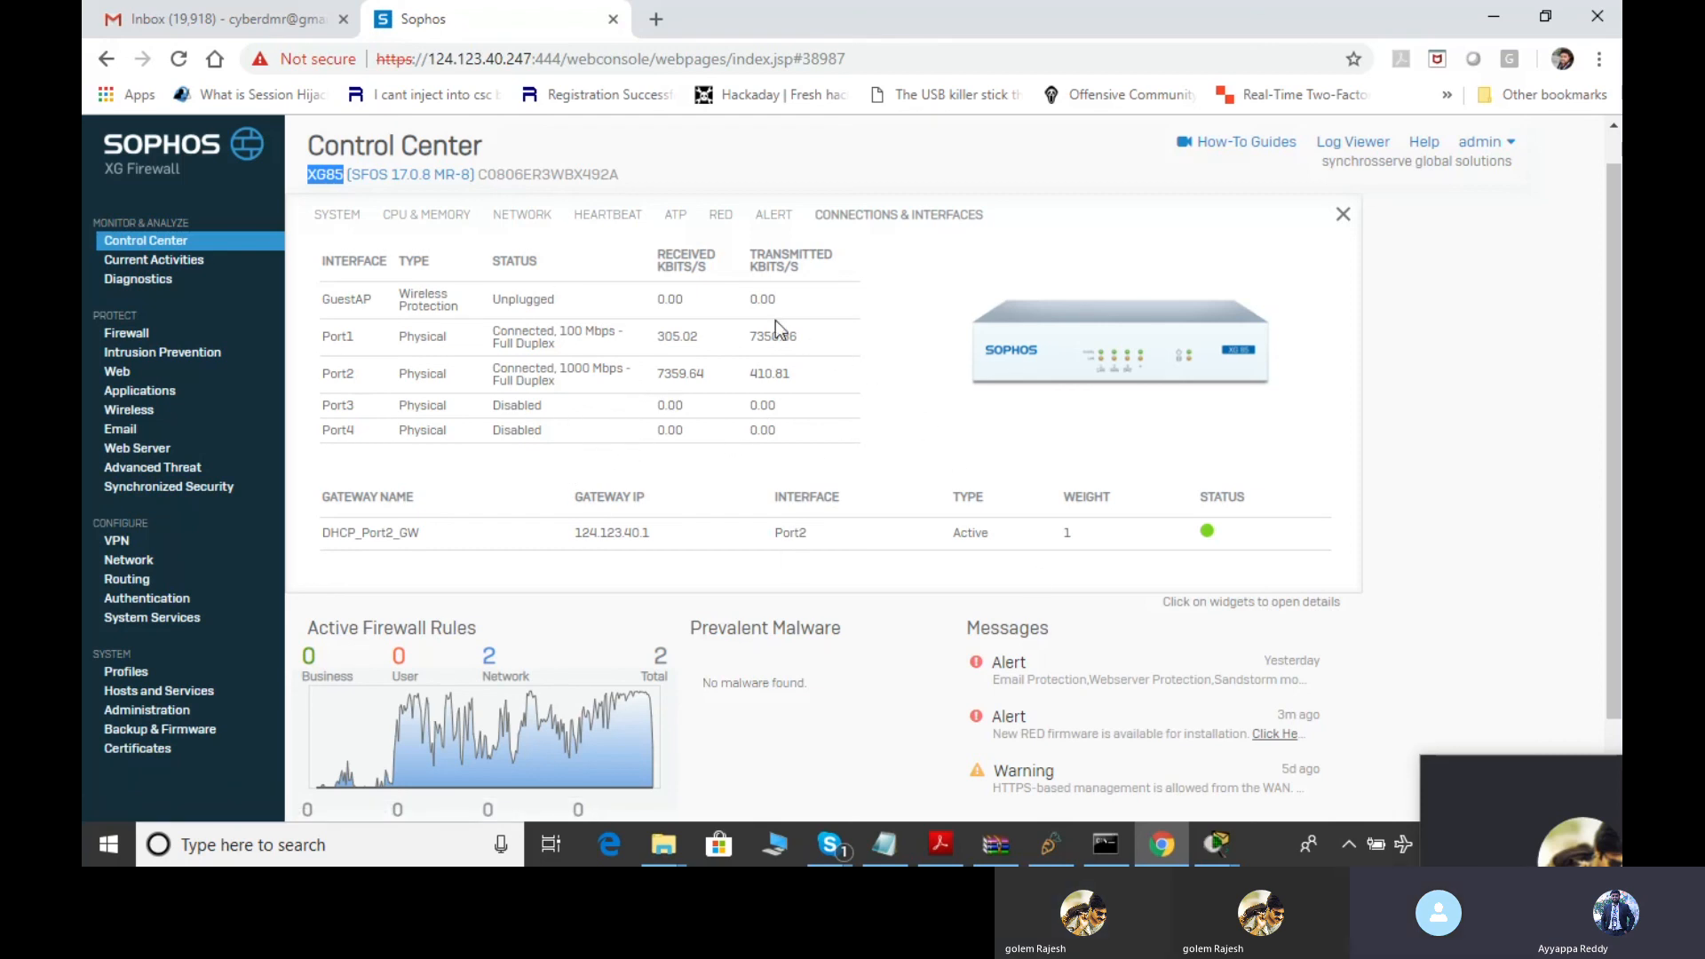
# Look through the CPU & Memory, Network, Heartbeat, ATP, RED, Alert and Connections & Interfaces details, then close the details view.
pyautogui.click(418, 216)
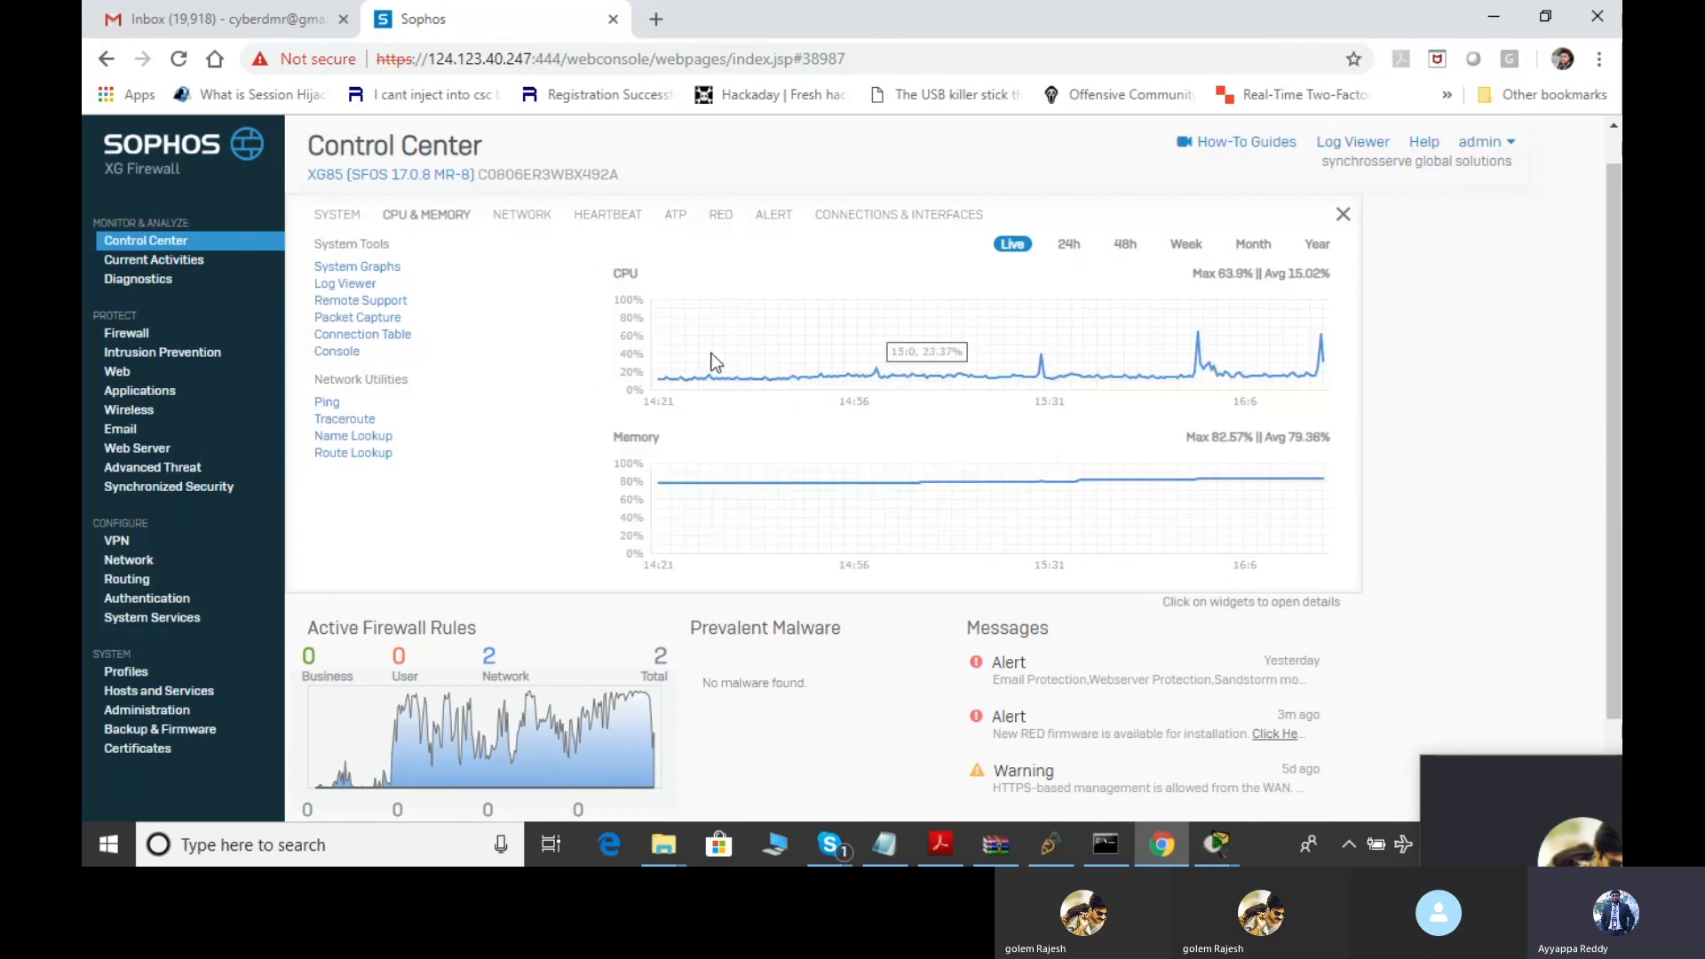
pyautogui.click(524, 222)
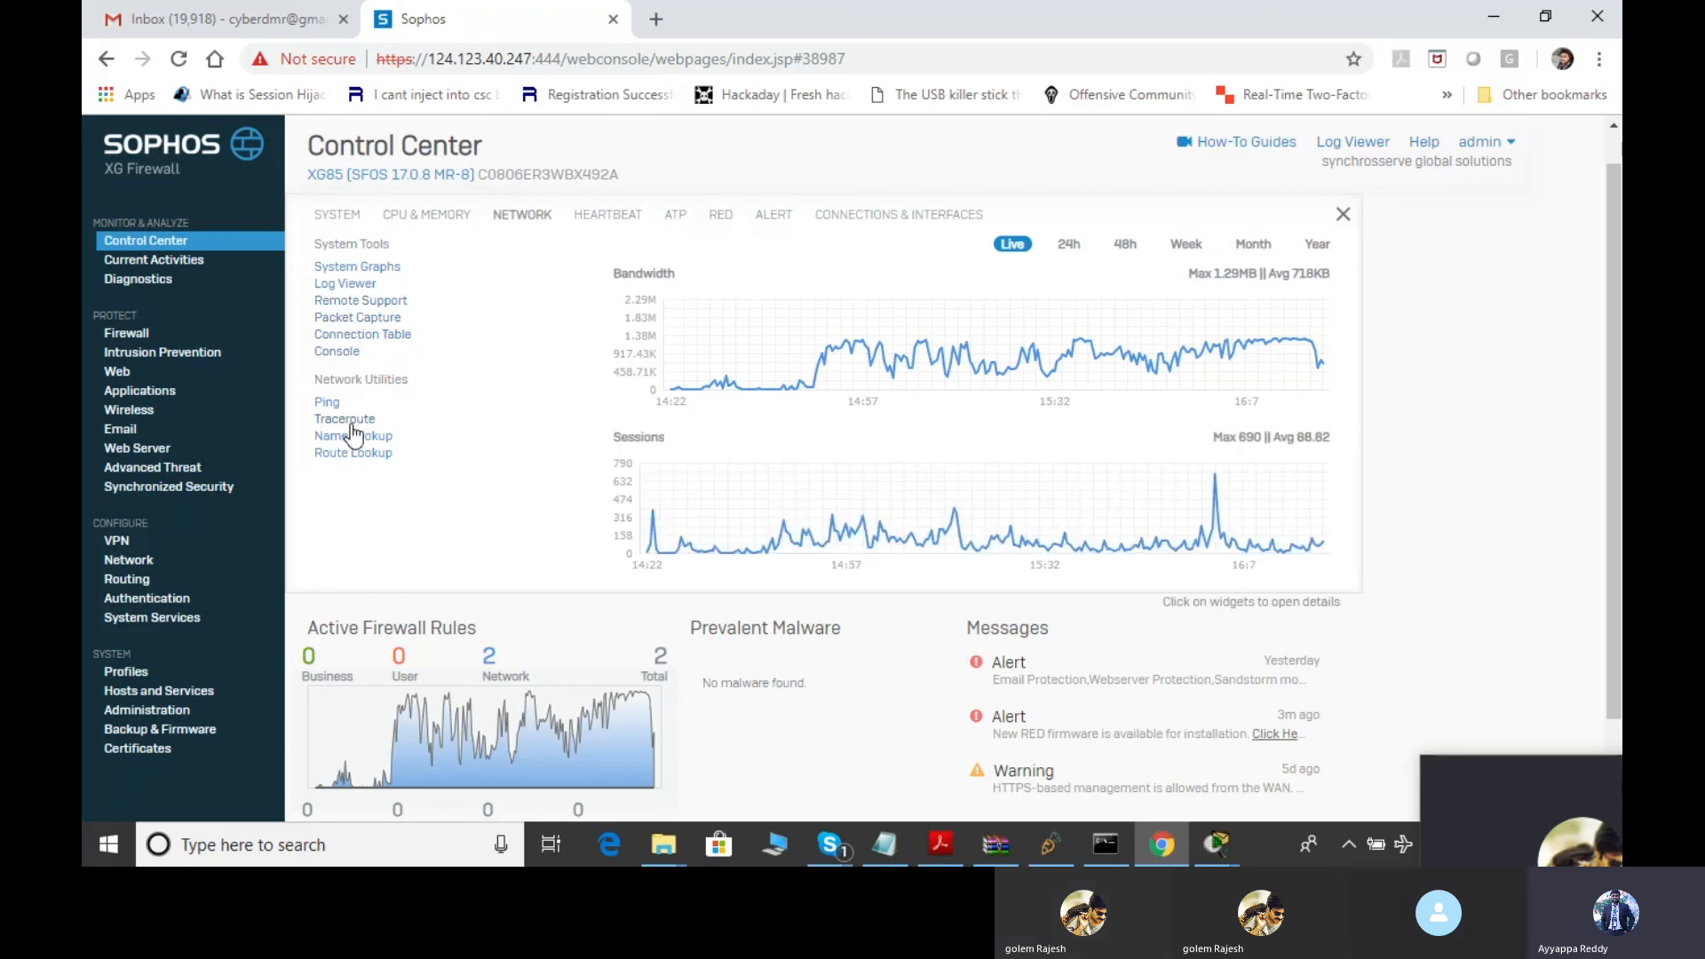
pyautogui.click(613, 216)
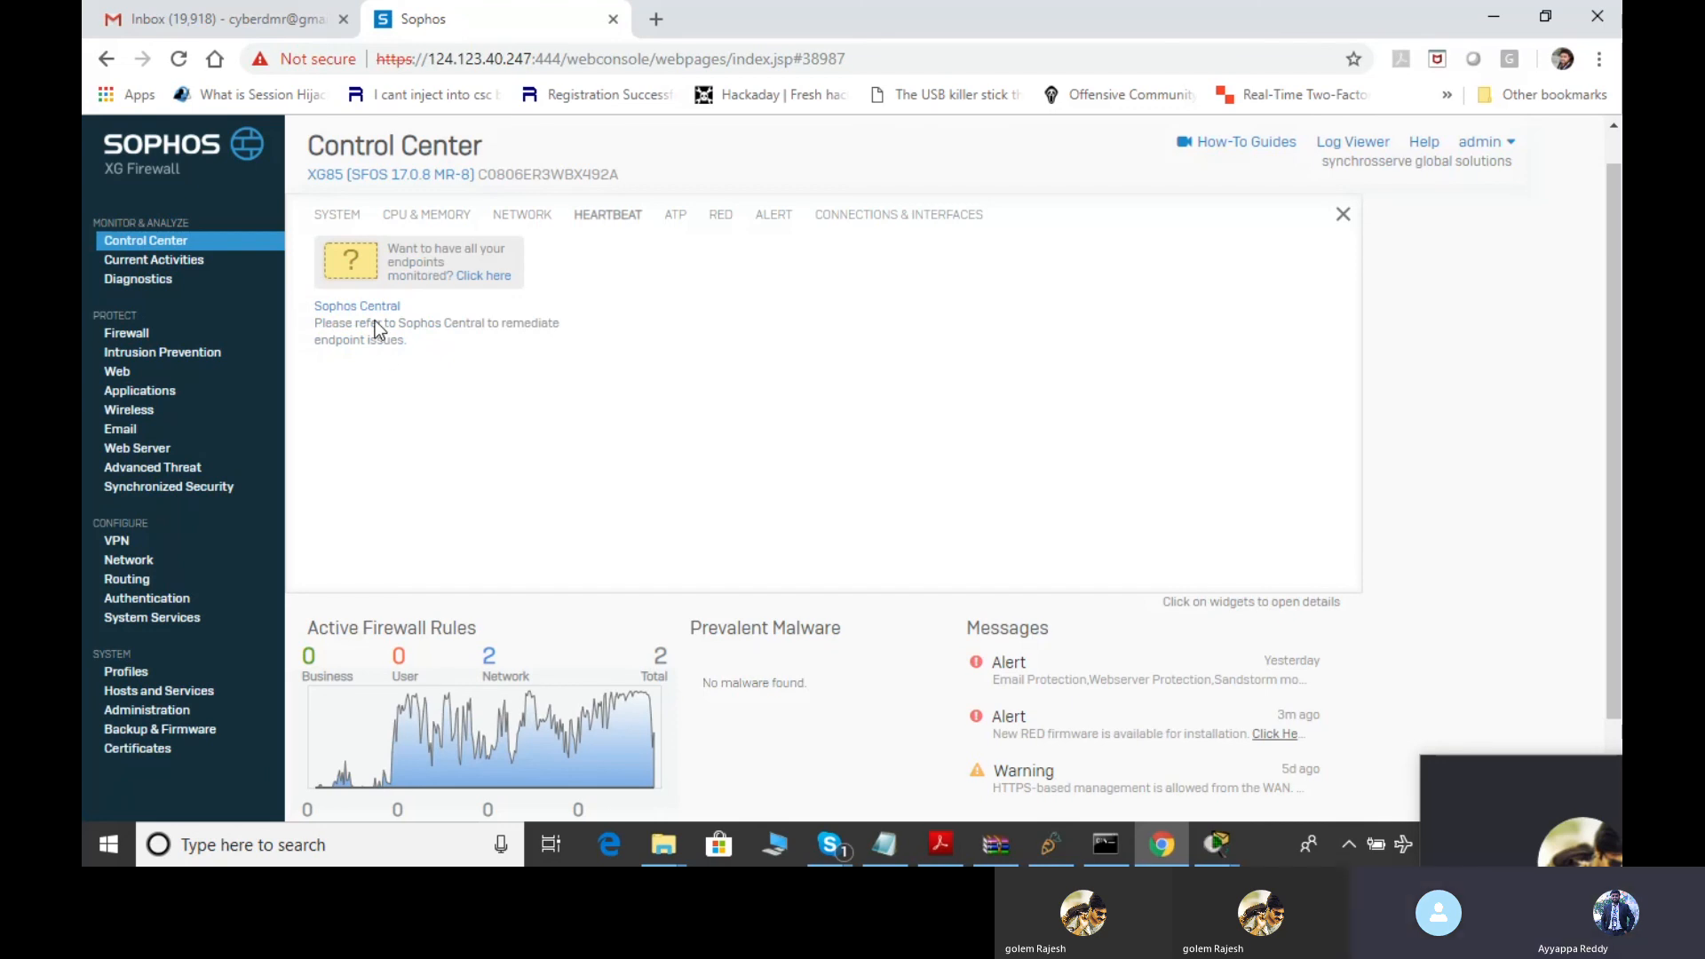
pyautogui.click(675, 216)
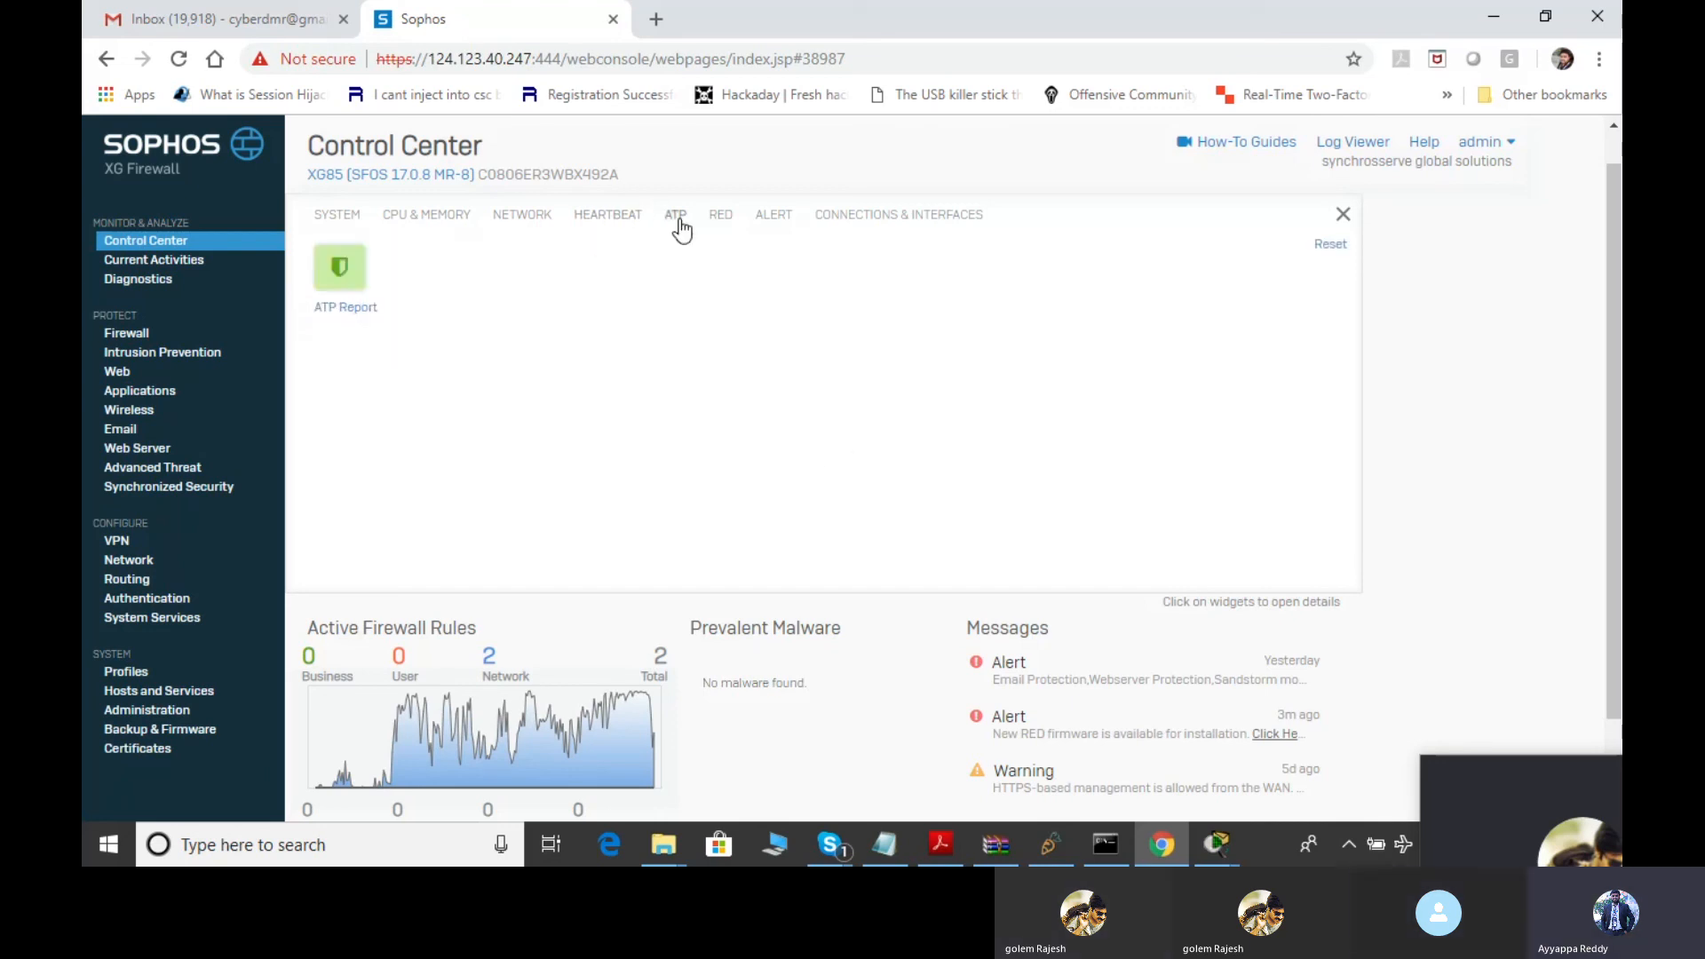
pyautogui.click(722, 212)
pyautogui.click(773, 216)
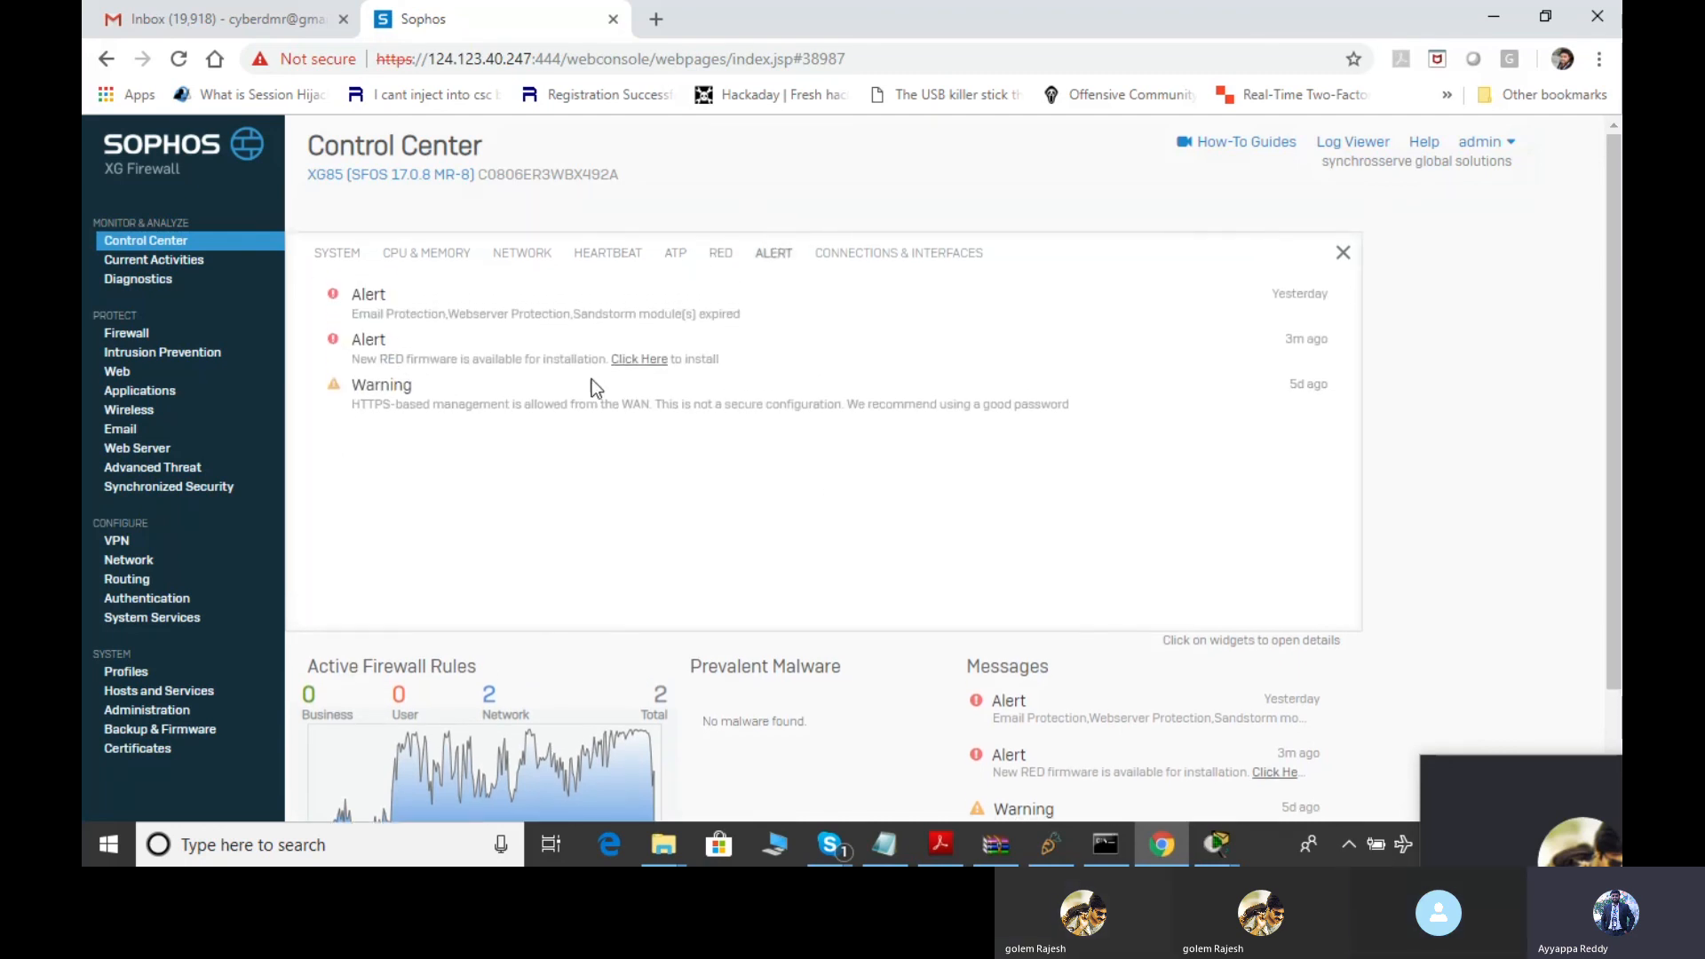
pyautogui.click(877, 255)
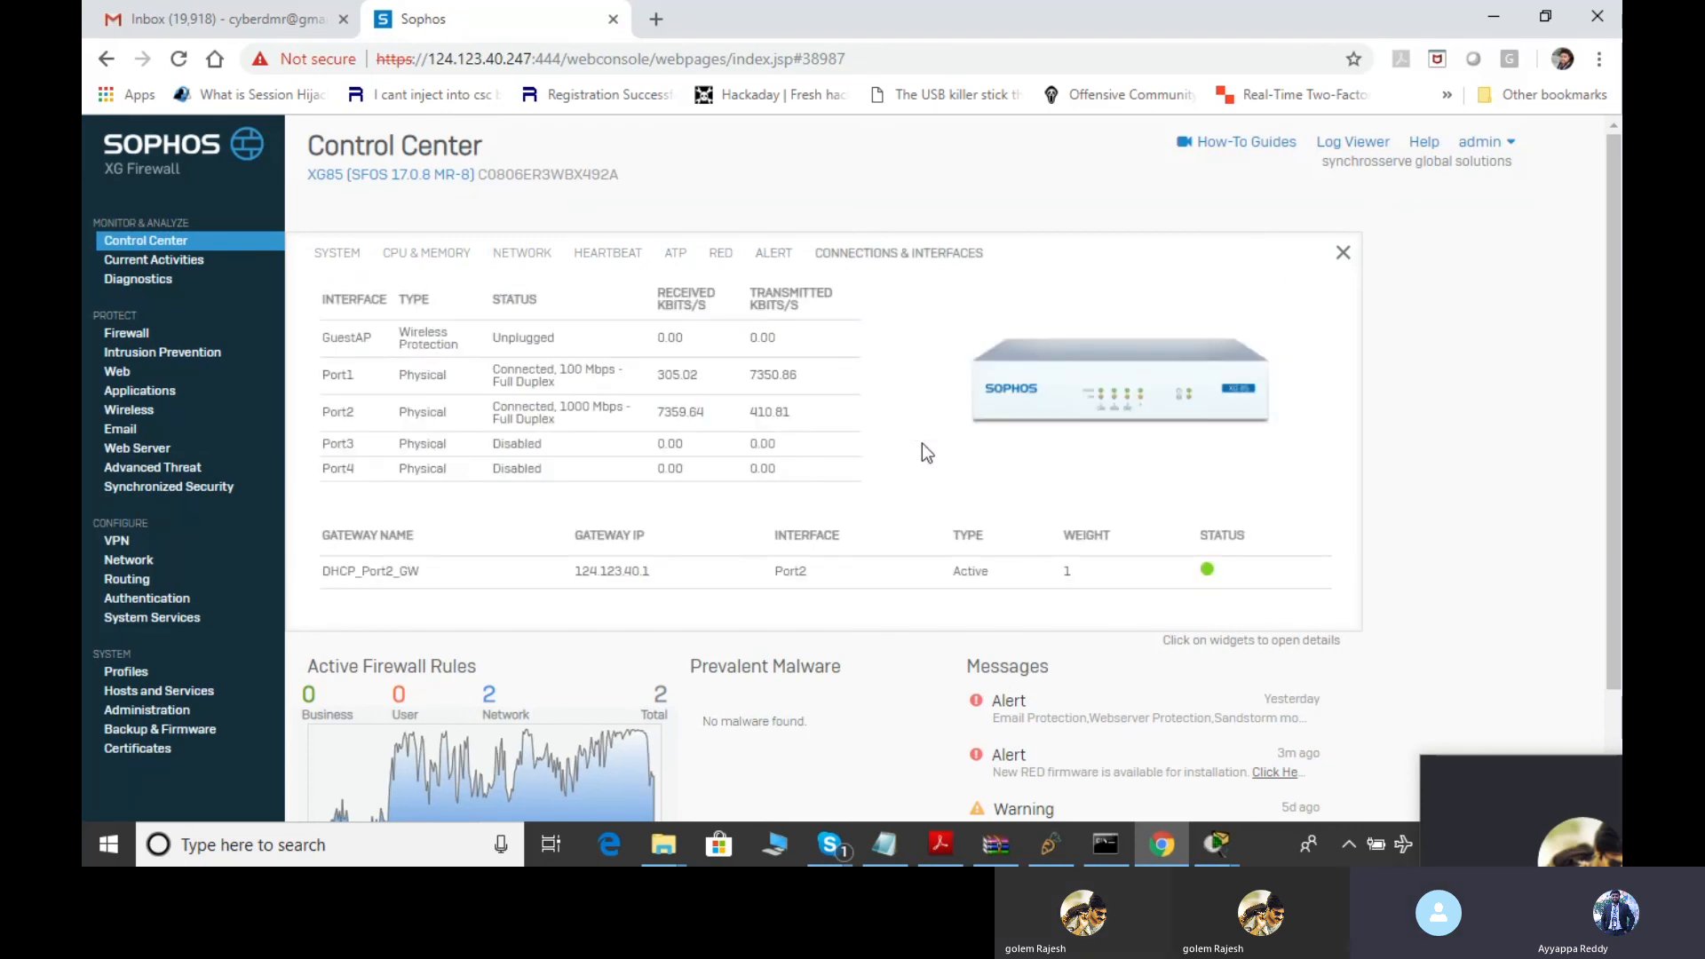
pyautogui.click(1341, 254)
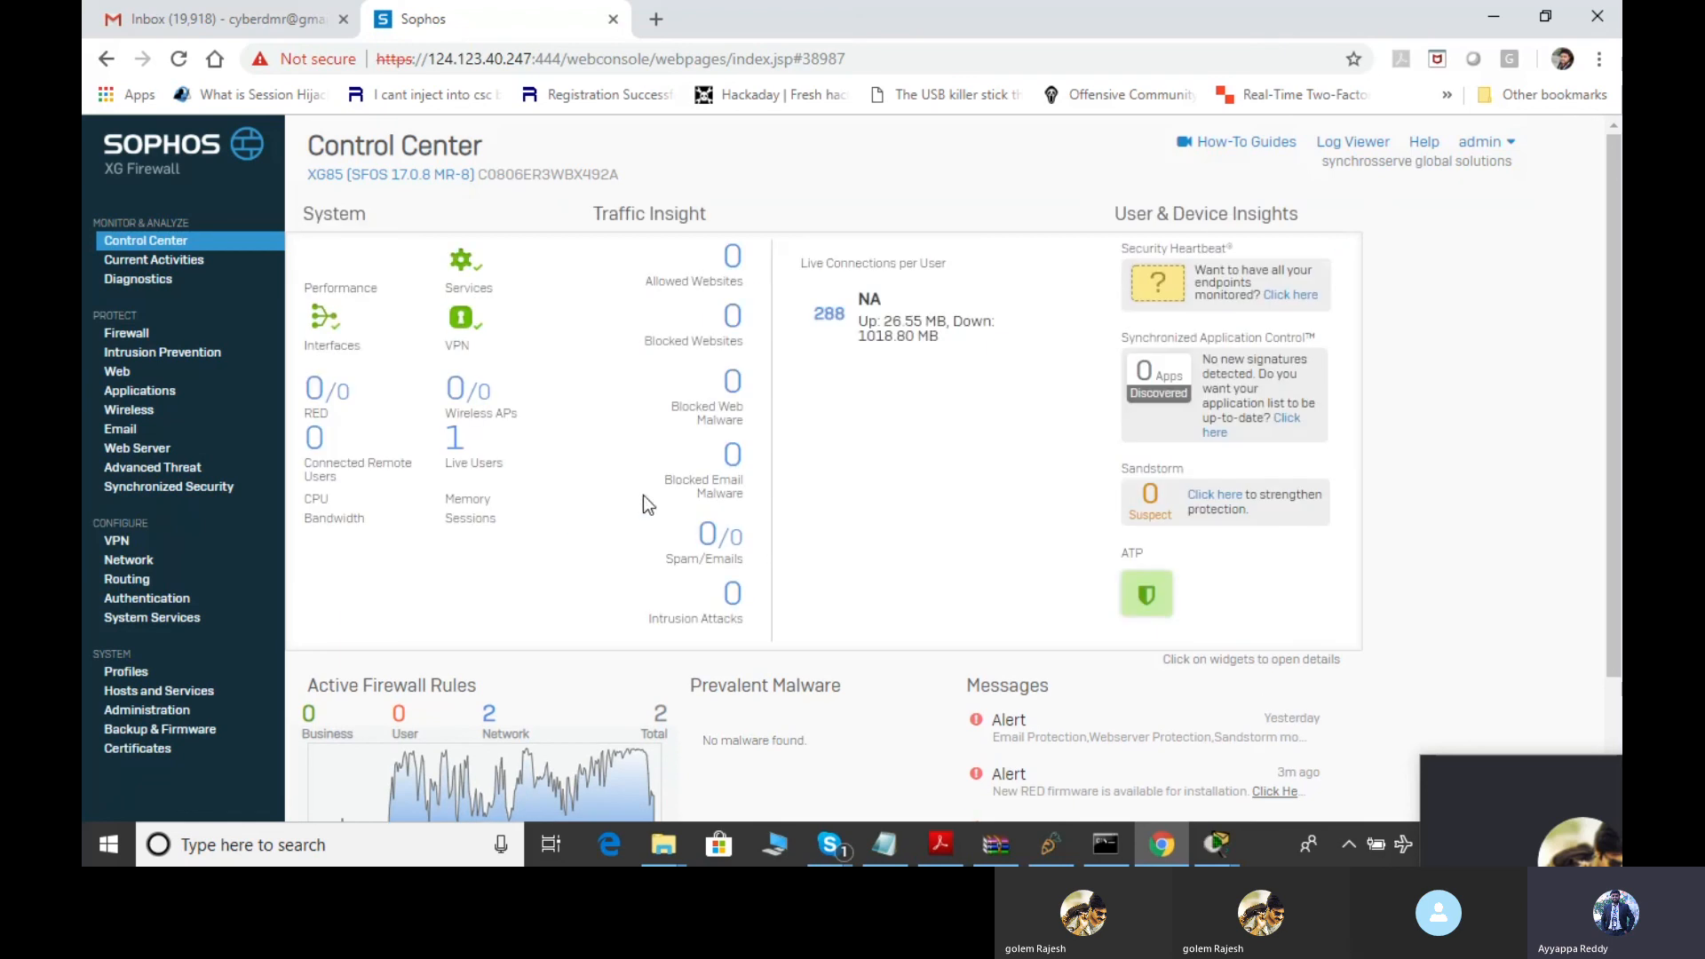
# Open the Log Viewer window, close it and return to the Administration section.
pyautogui.click(1354, 142)
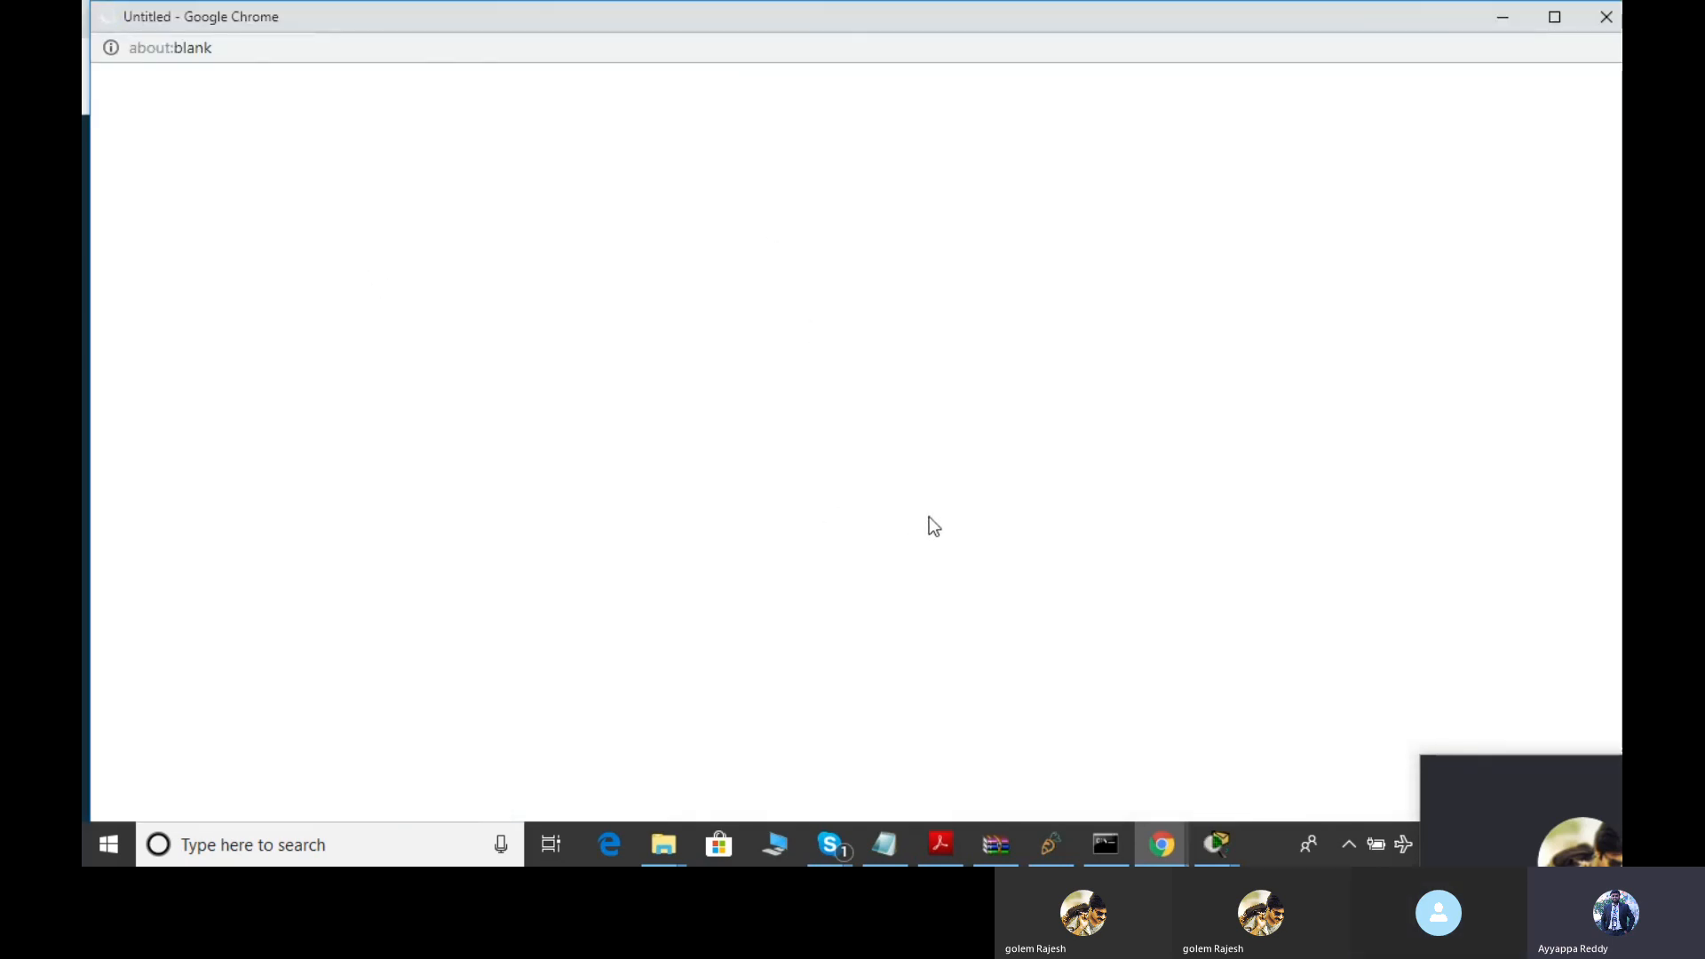
pyautogui.click(1600, 25)
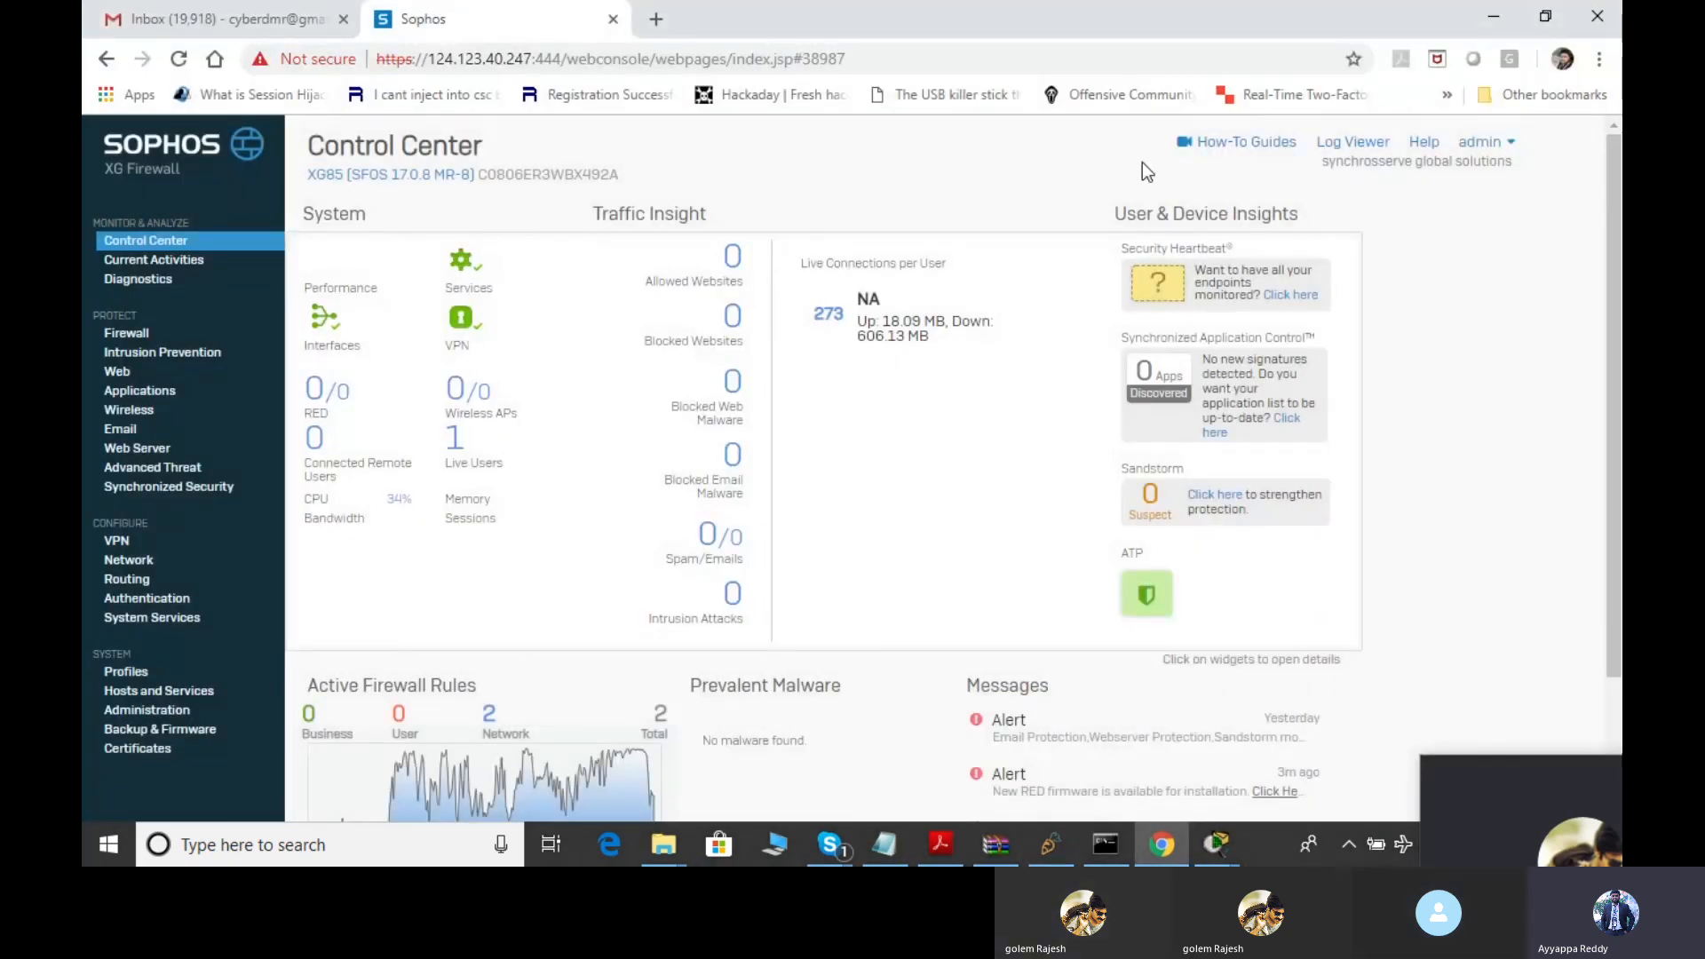
pyautogui.click(133, 711)
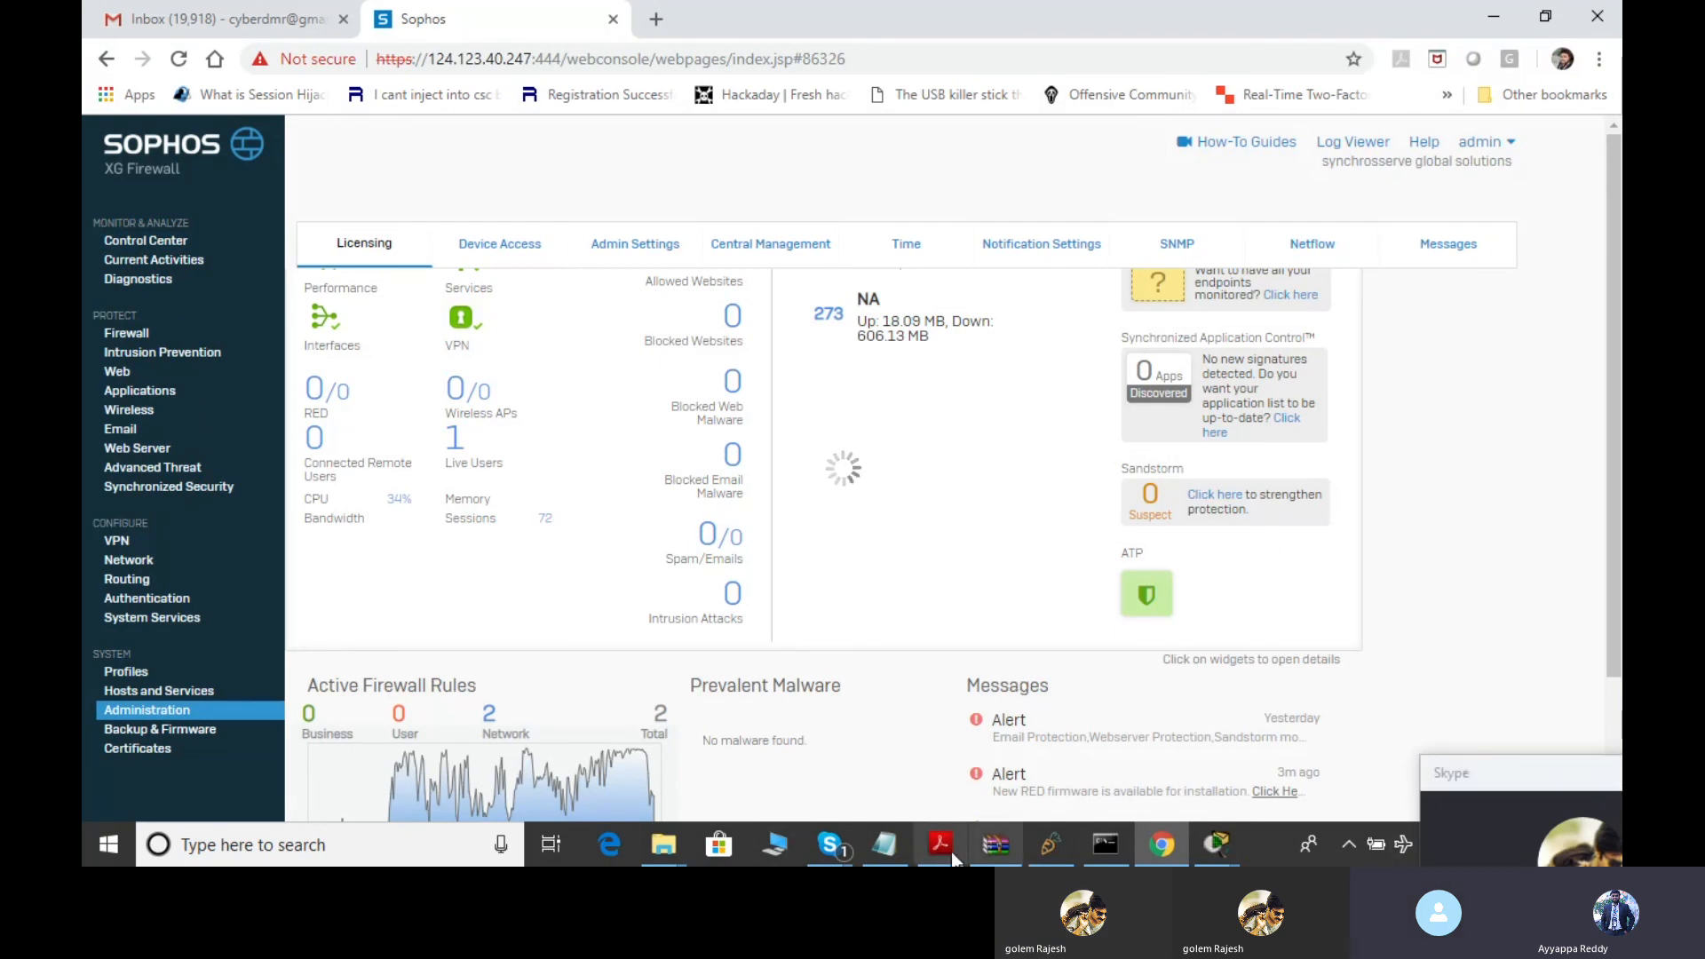
# Switch to the Notepad notes and highlight the firewall types, router remark, LAN interface and xg85 lines to recap them.
pyautogui.click(886, 842)
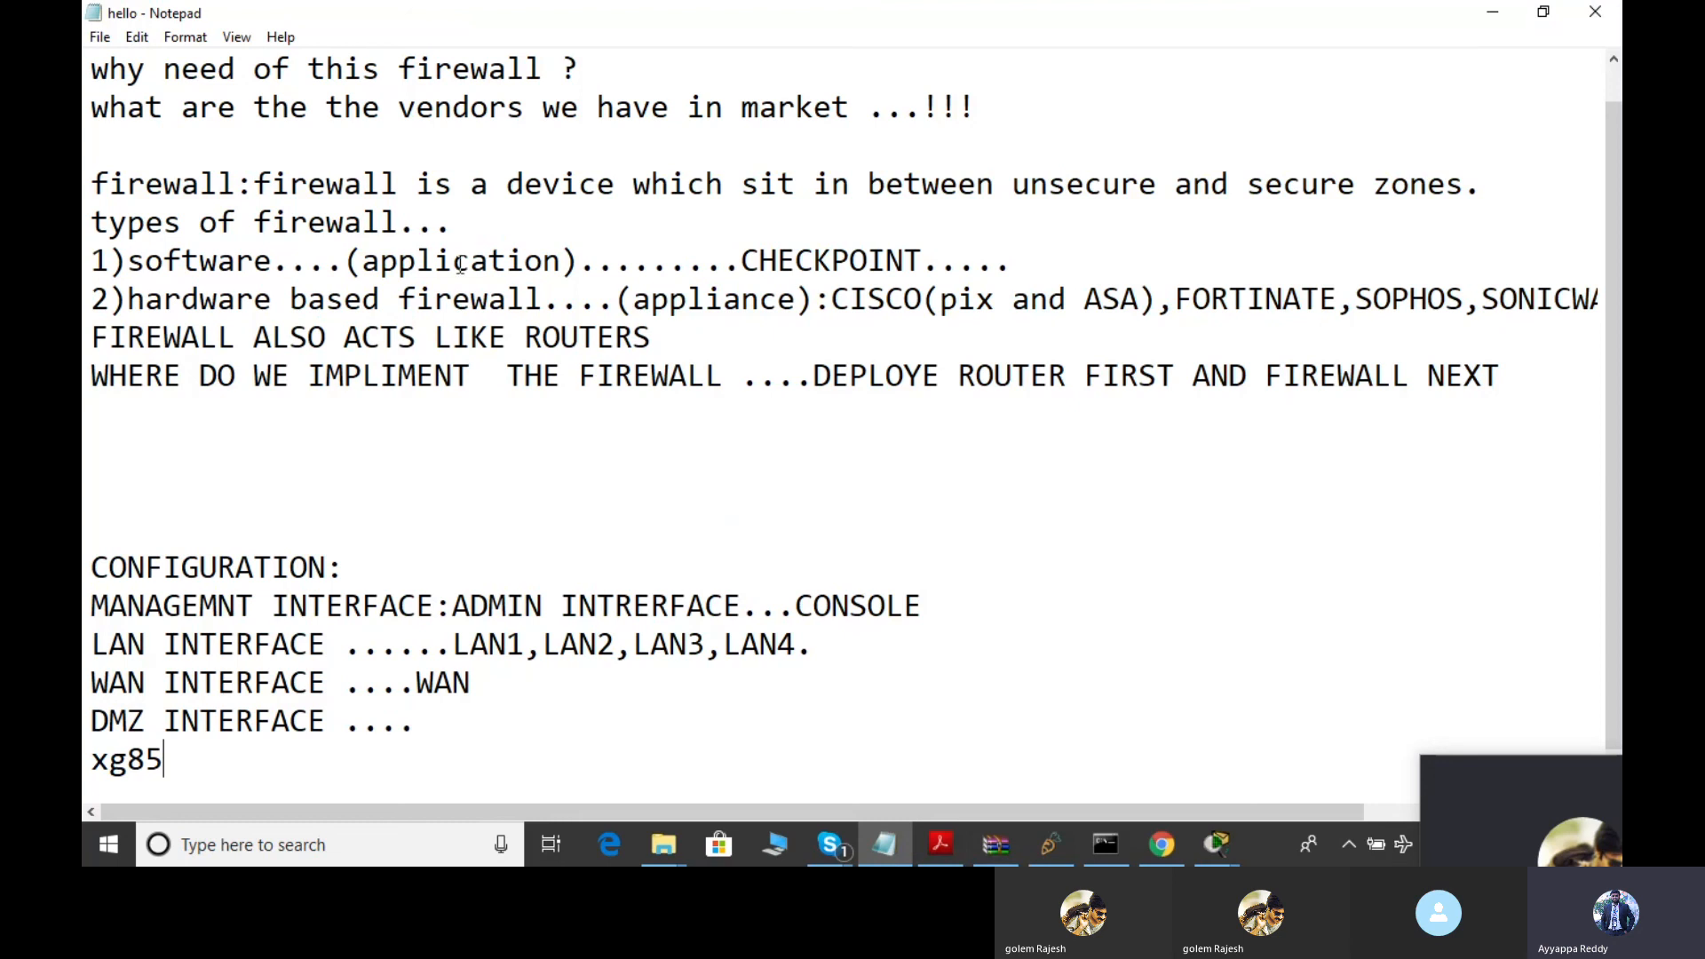
pyautogui.moveTo(109, 260); pyautogui.dragTo(925, 302)
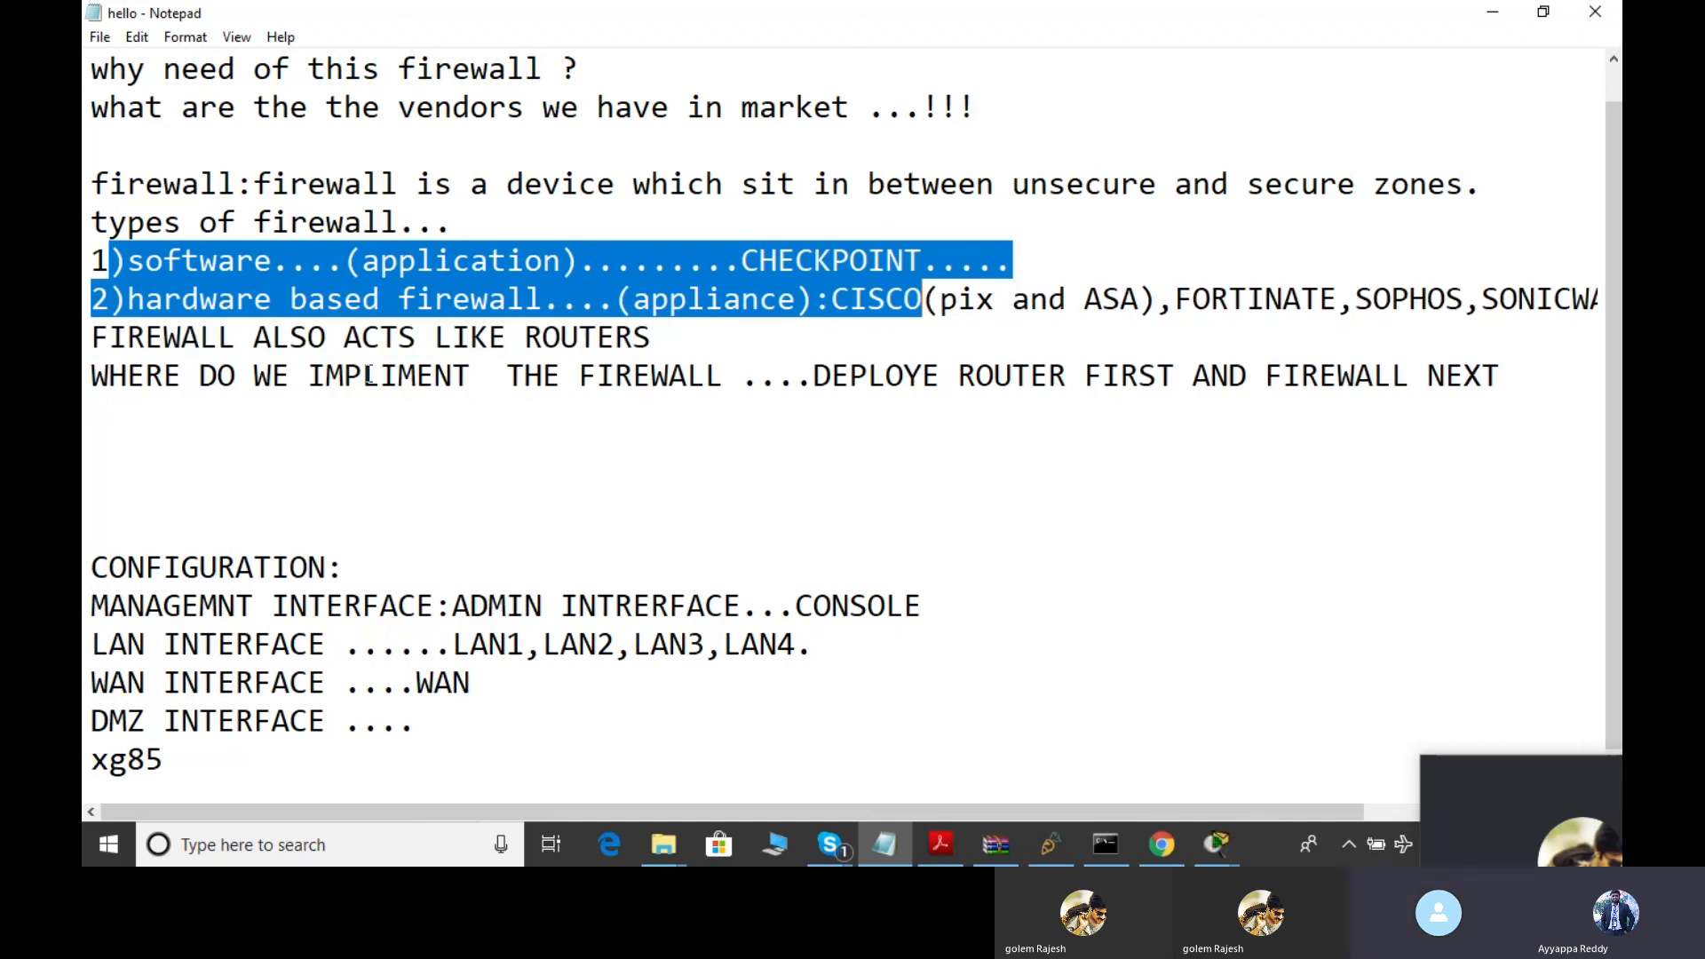
pyautogui.moveTo(110, 338); pyautogui.dragTo(709, 324)
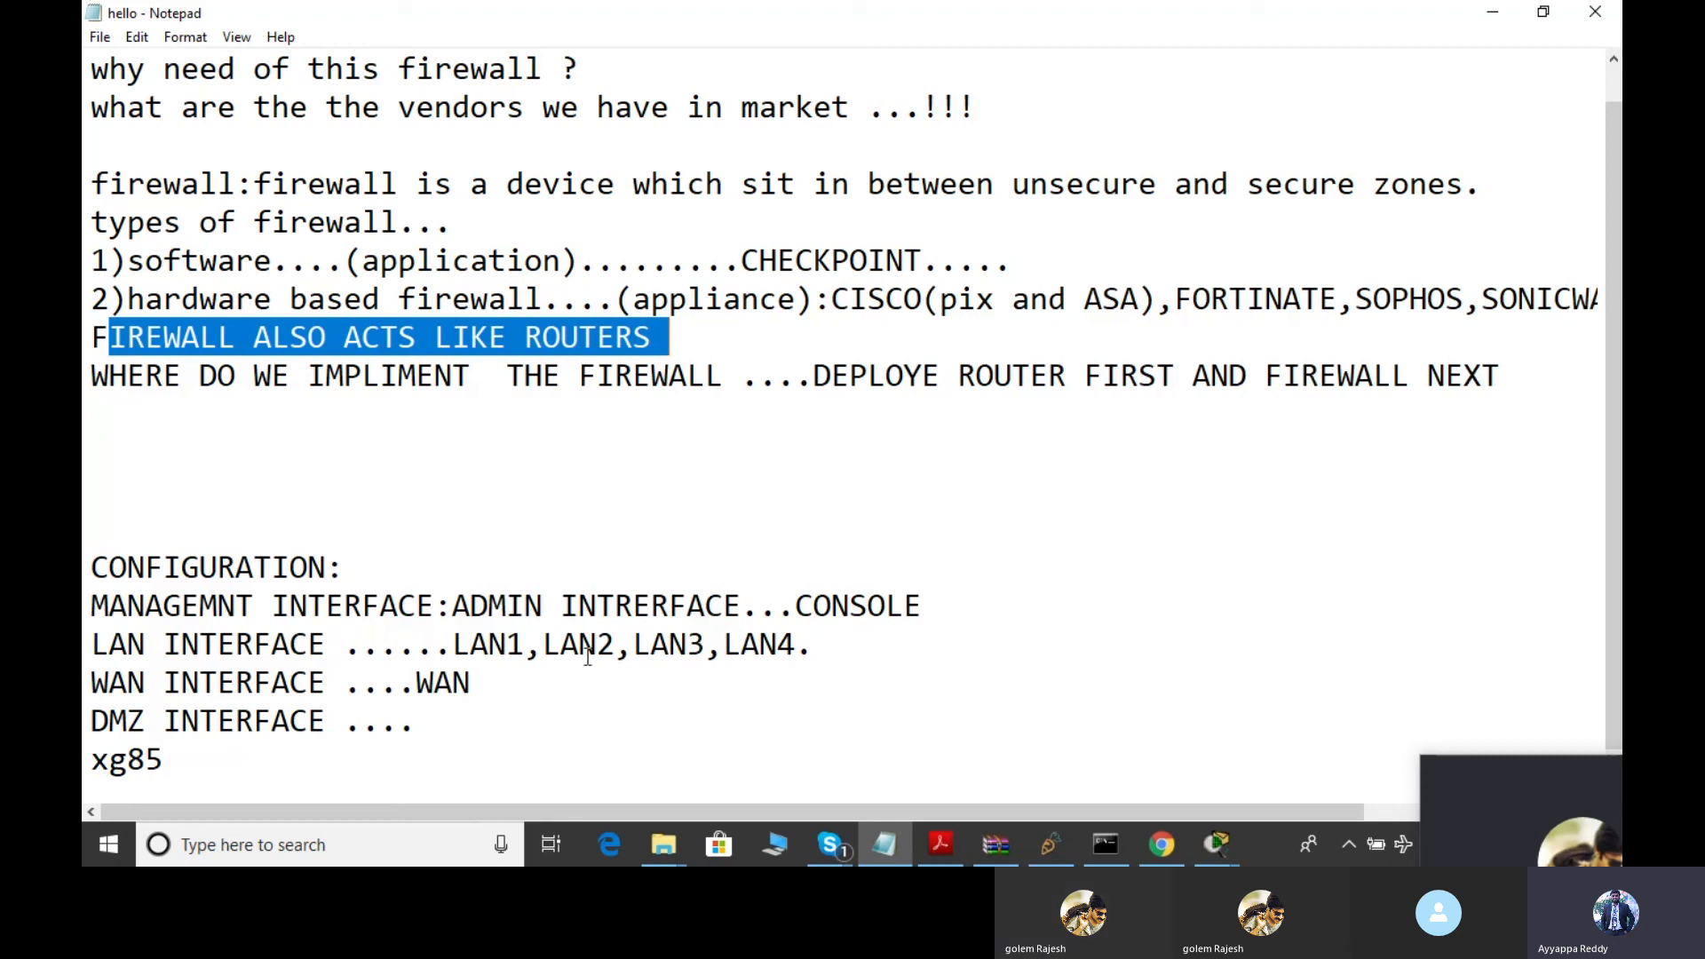
pyautogui.moveTo(91, 646); pyautogui.dragTo(217, 646)
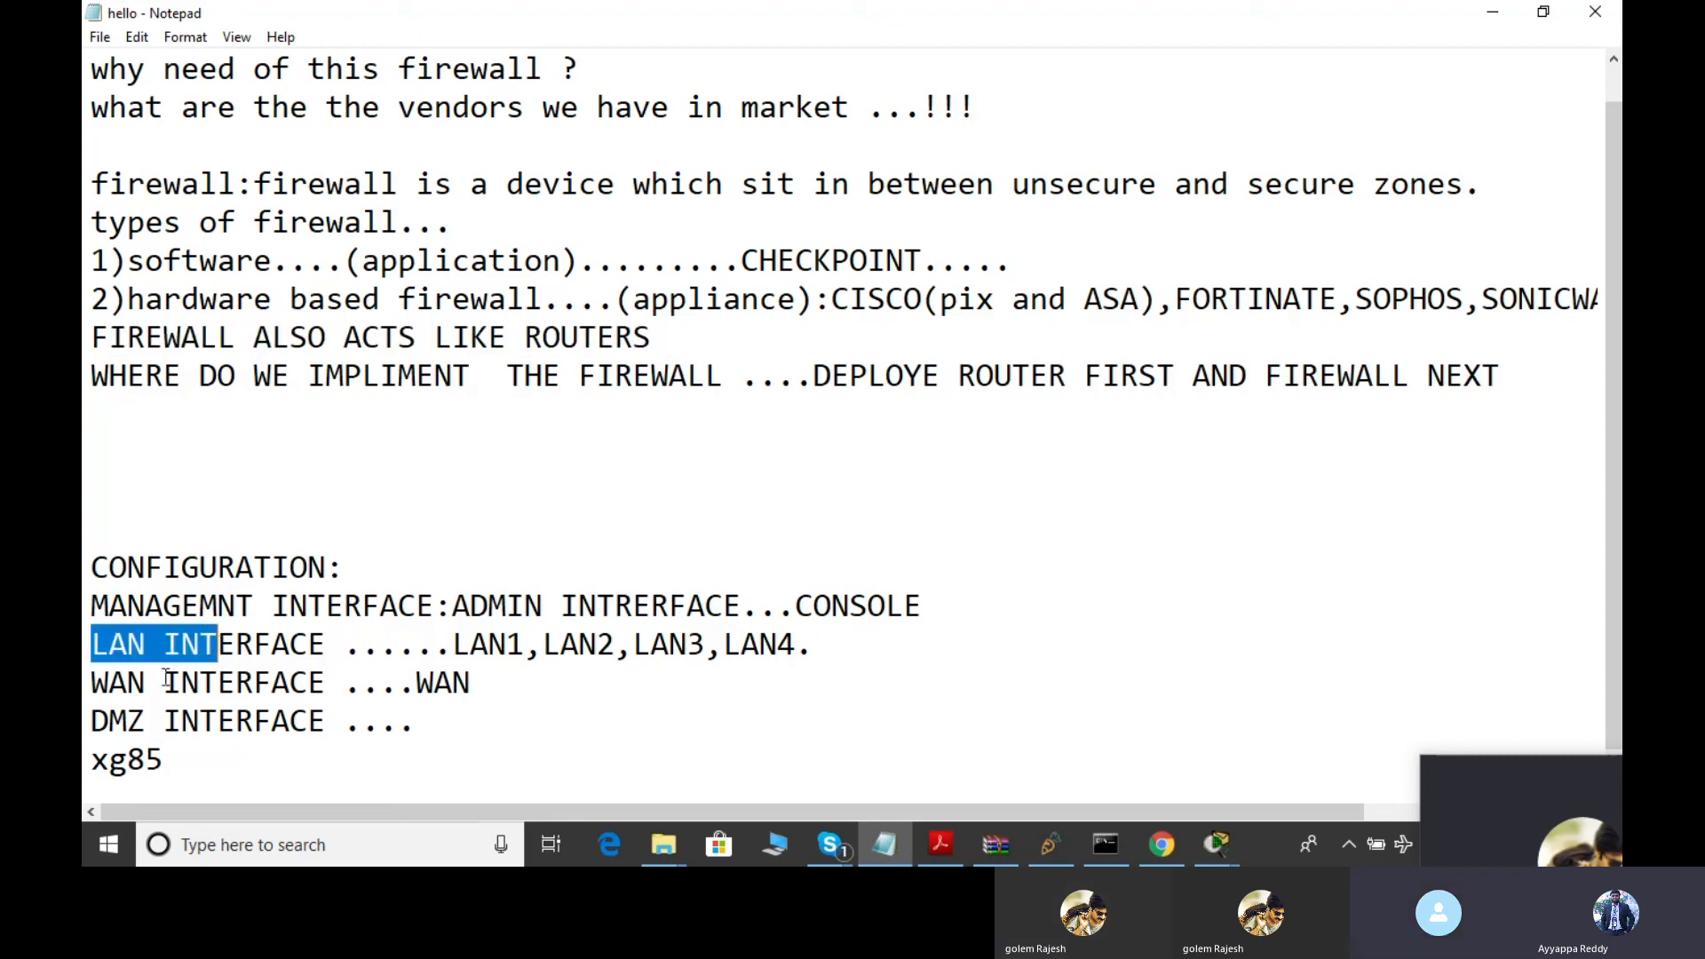
pyautogui.moveTo(91, 682); pyautogui.dragTo(127, 761)
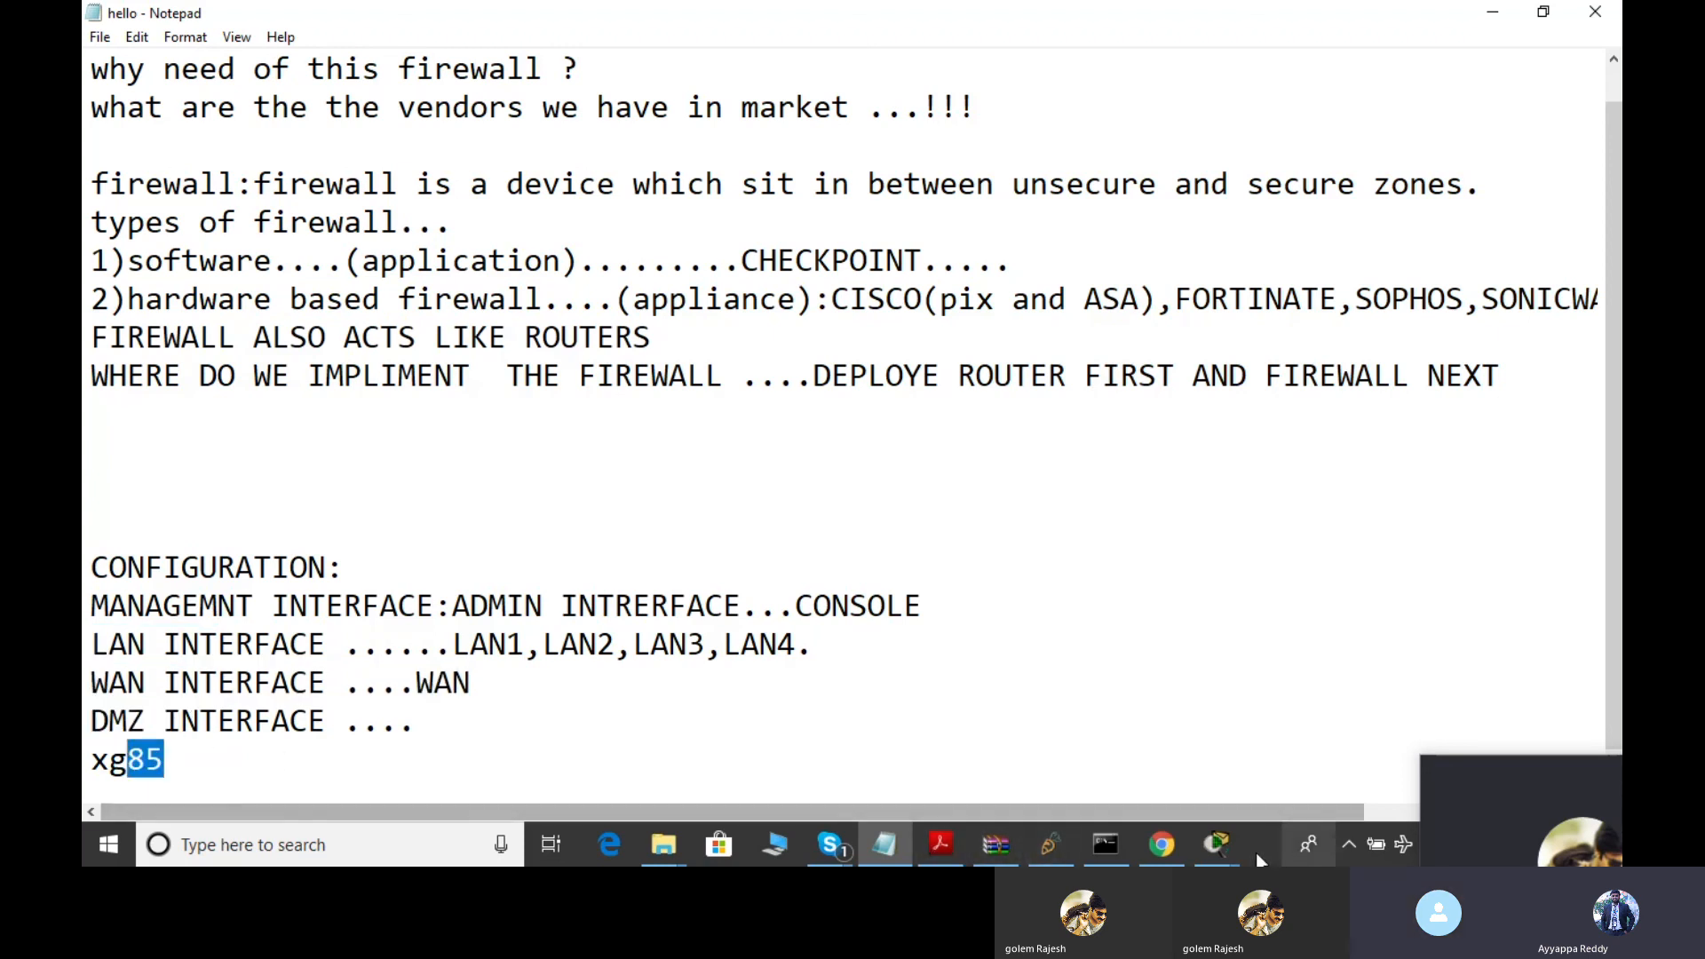
# Check the Skype call window, return to the Sophos page in Chrome and move the floating call window off the page header.
pyautogui.moveTo(830, 845)
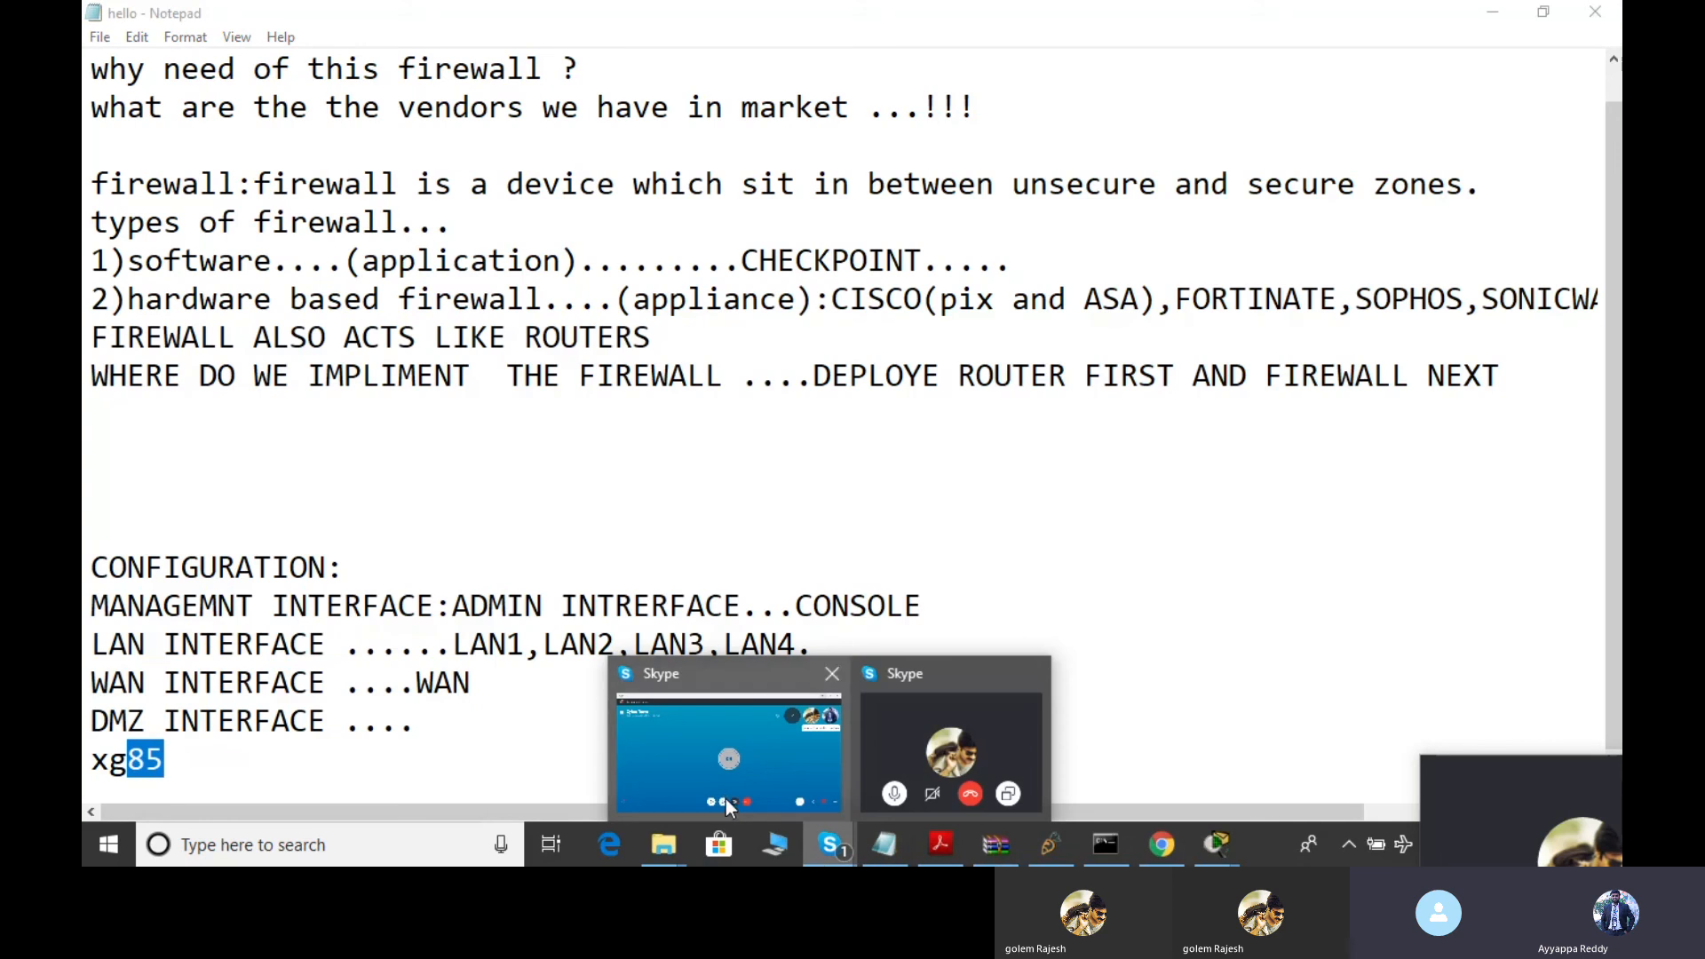
pyautogui.click(722, 793)
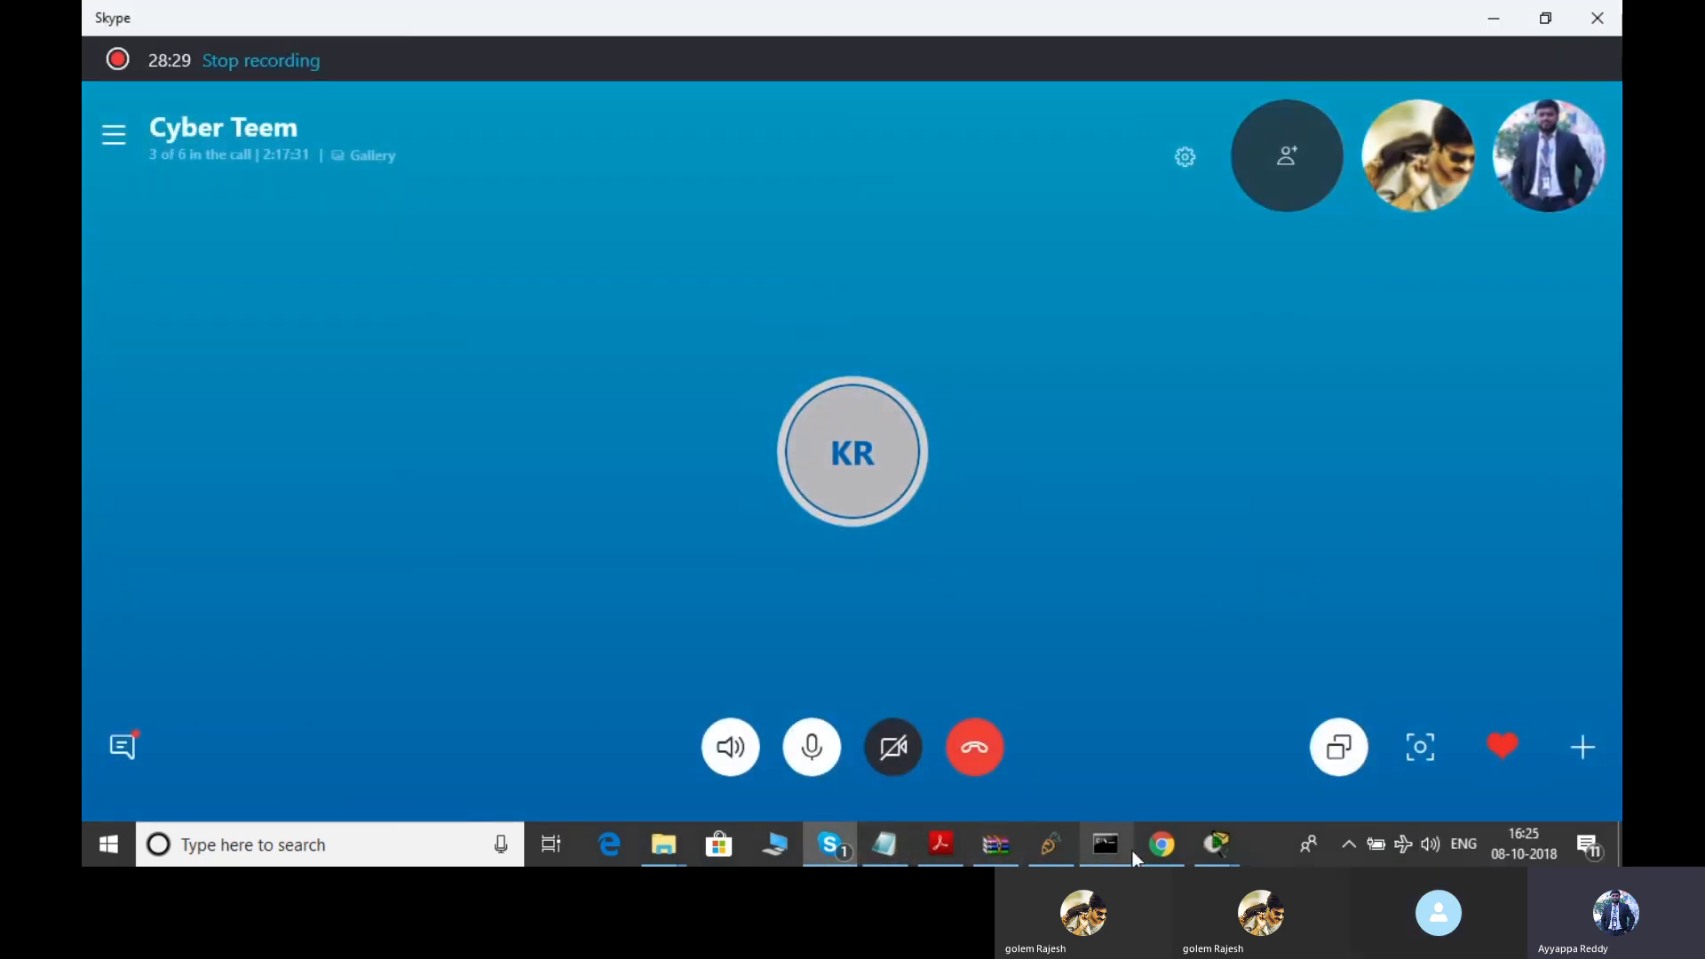
pyautogui.click(1152, 845)
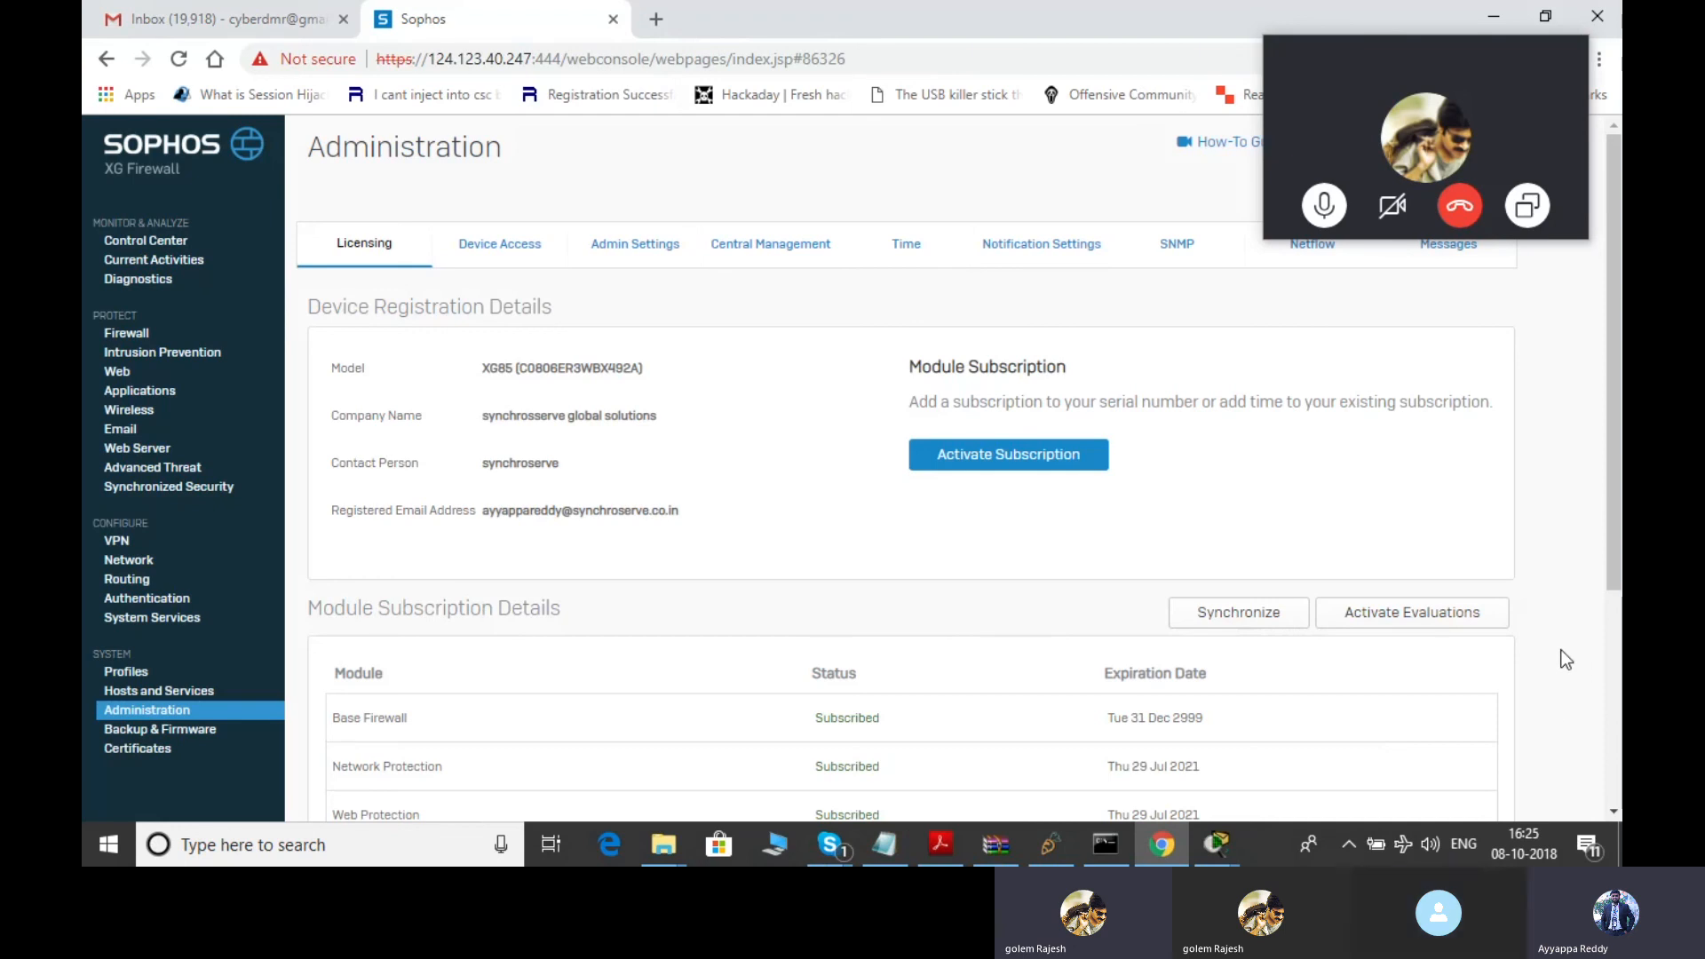
pyautogui.moveTo(1358, 58); pyautogui.dragTo(1325, 530)
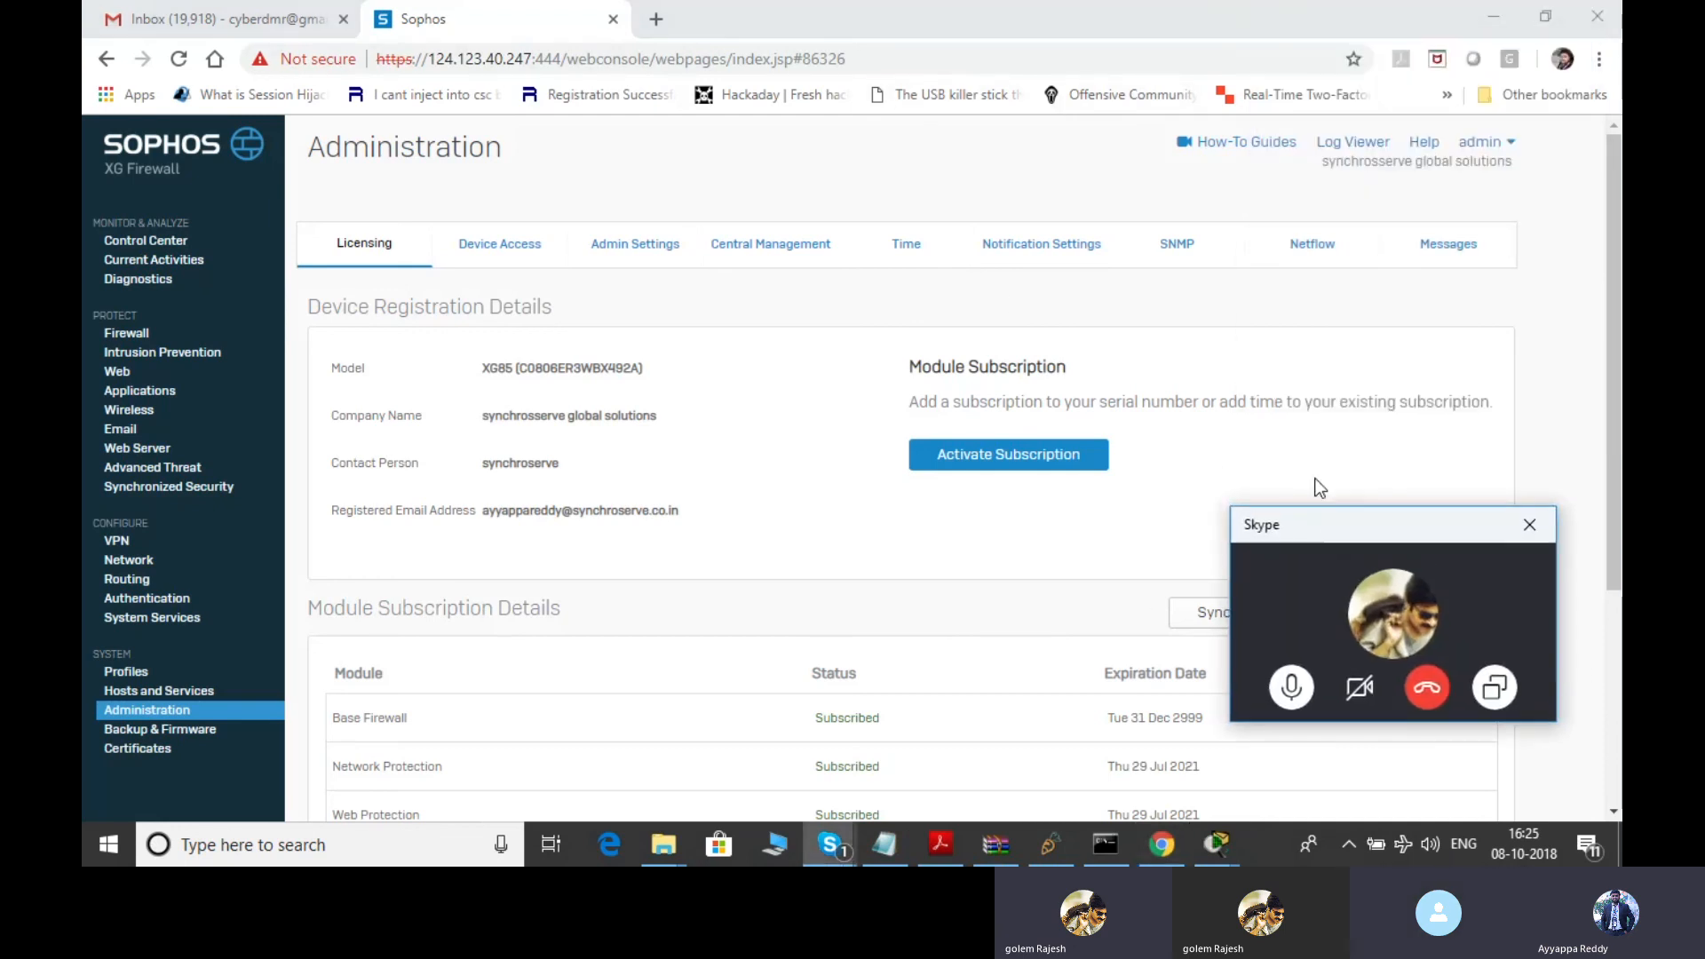
pyautogui.click(1078, 194)
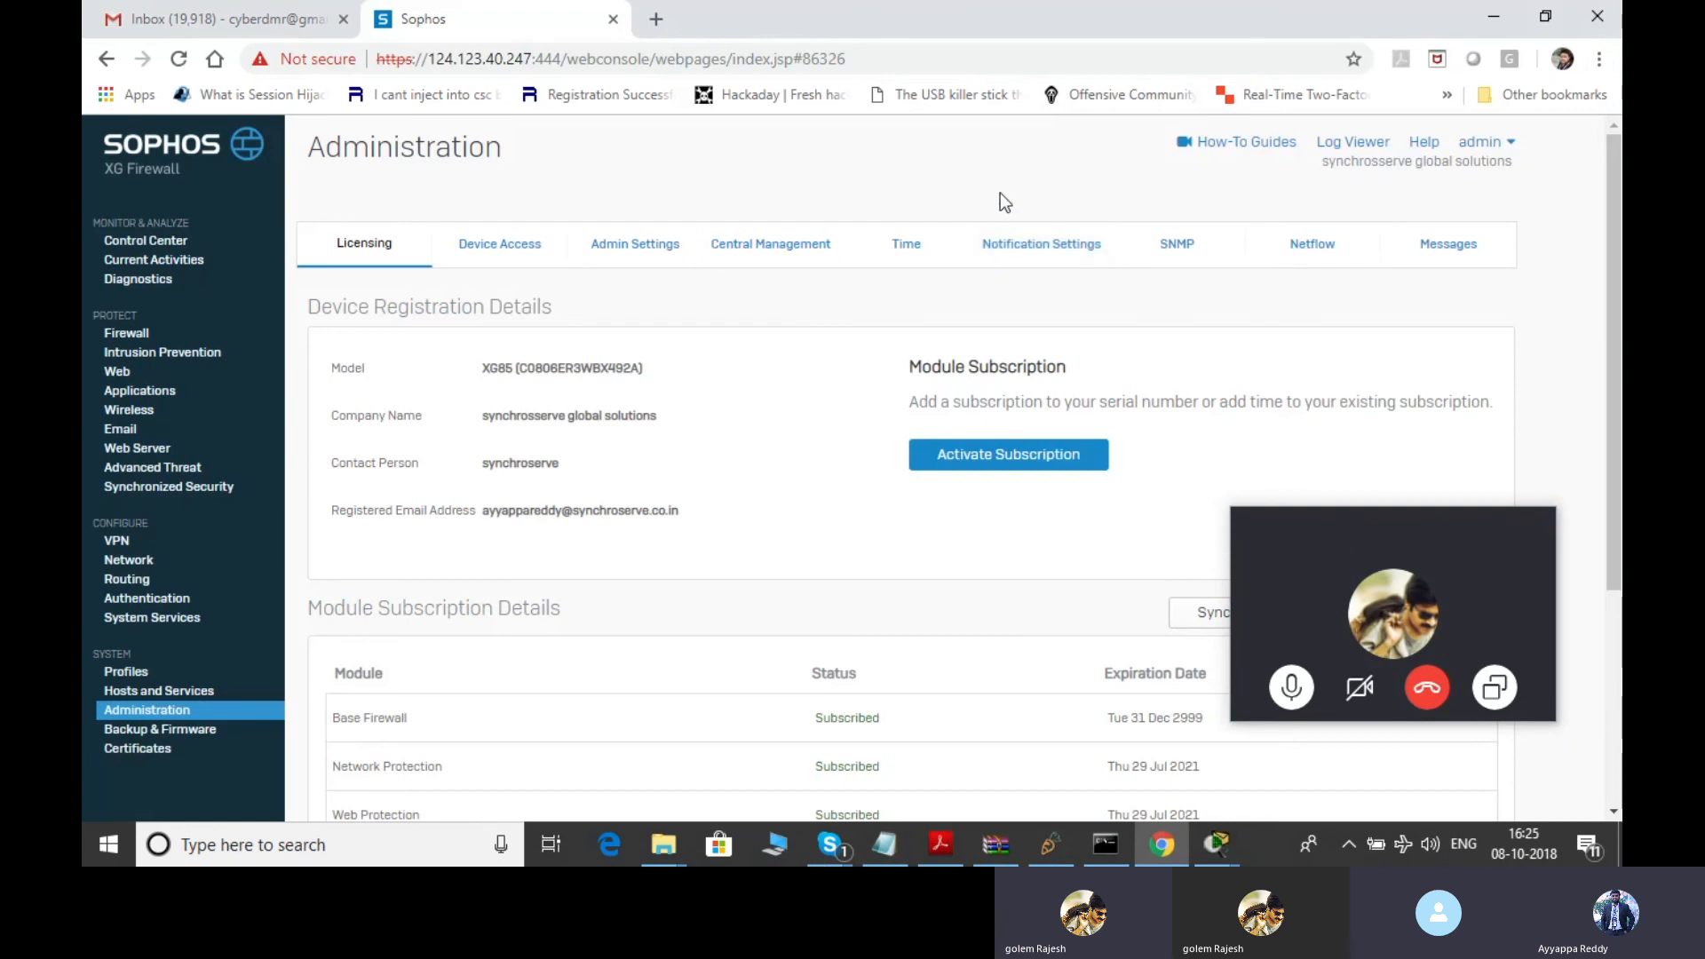
# Close the Sophos web console tab and the whole Chrome window.
pyautogui.click(613, 20)
pyautogui.click(393, 21)
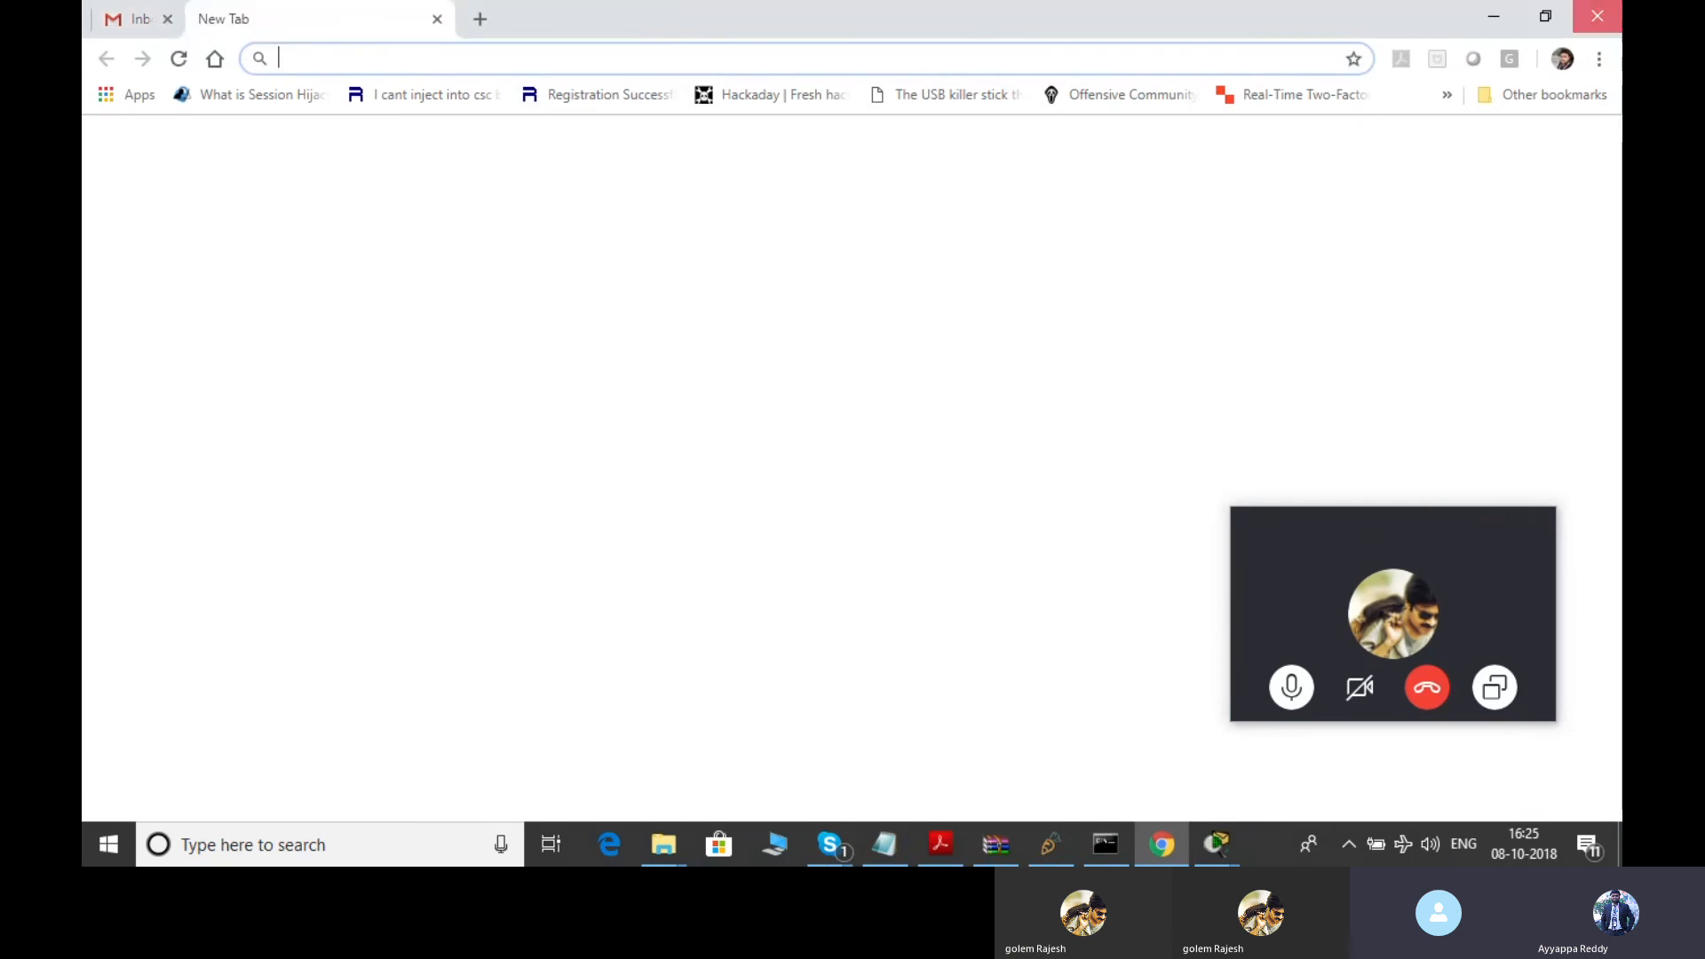
pyautogui.click(1598, 16)
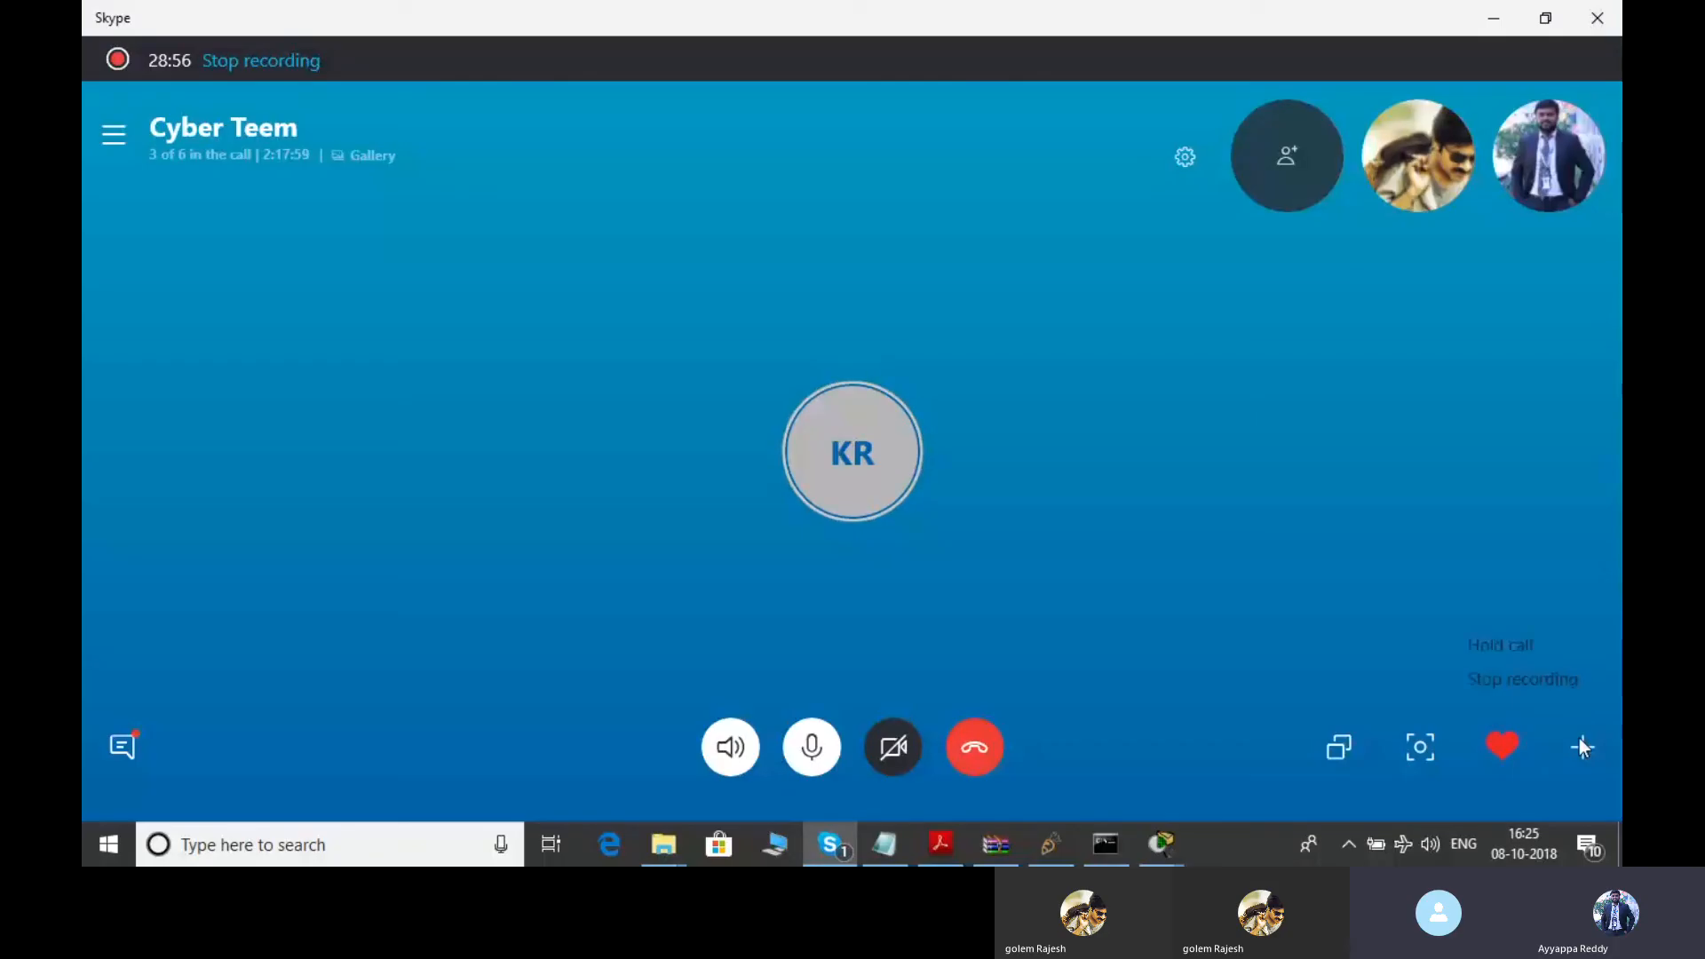
# Mute the microphone in the Skype group call and open the extra call options containing Hold call and Stop recording.
pyautogui.click(1581, 744)
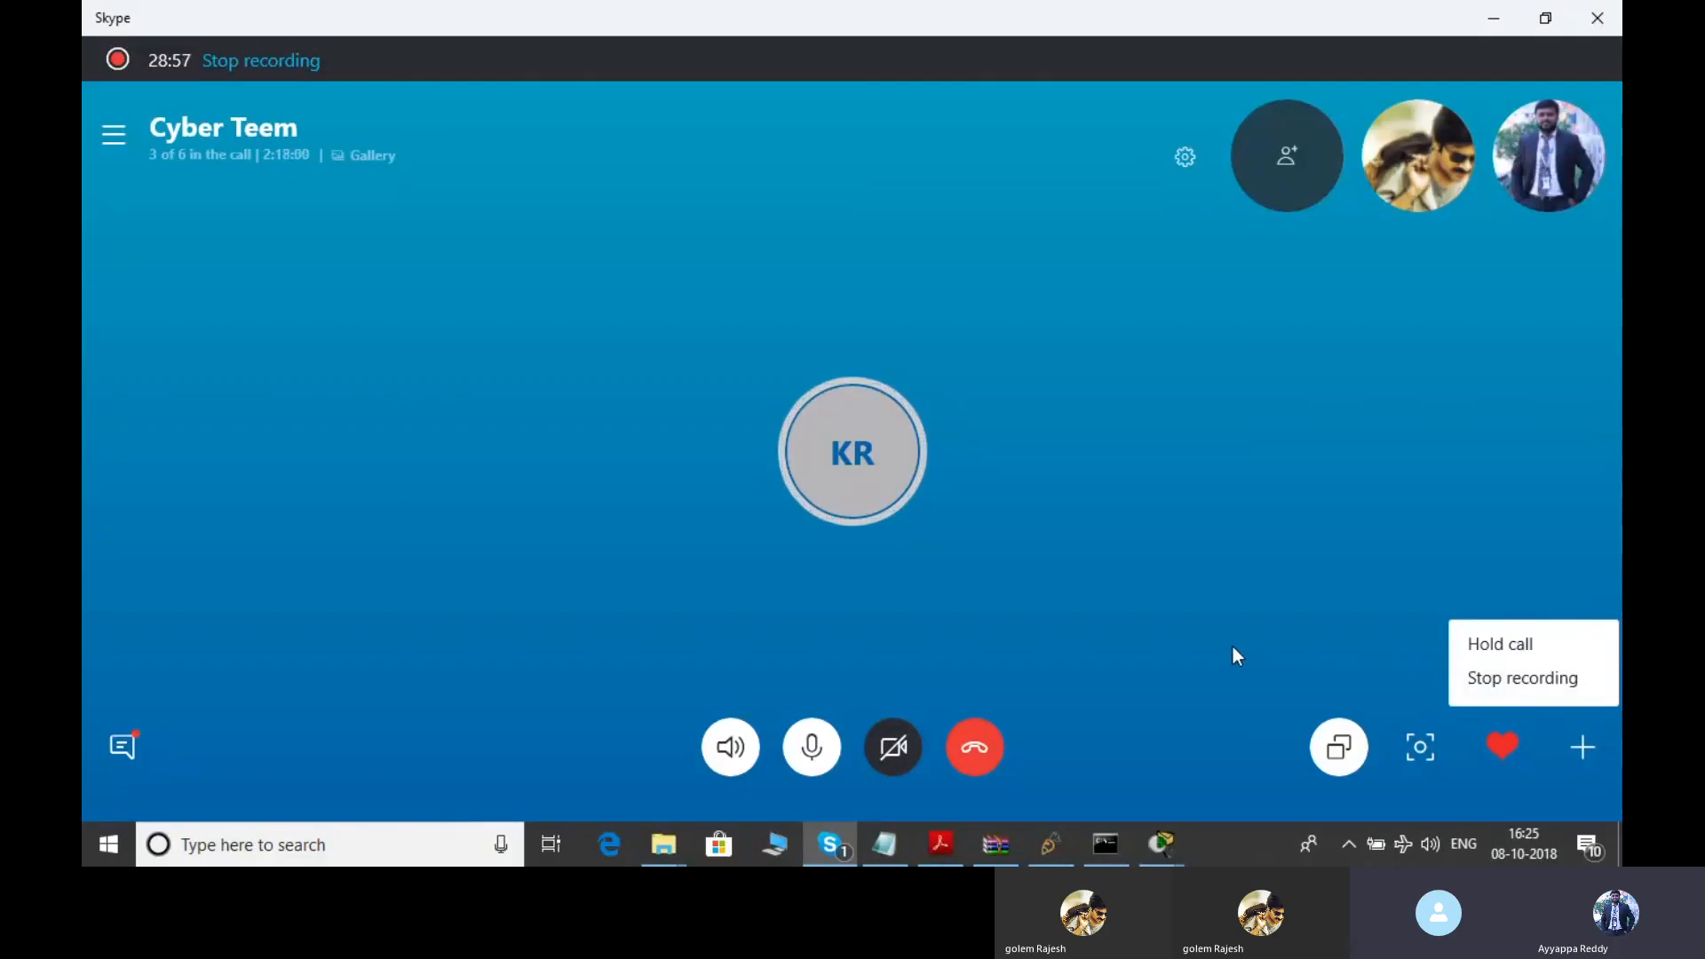
pyautogui.click(1200, 663)
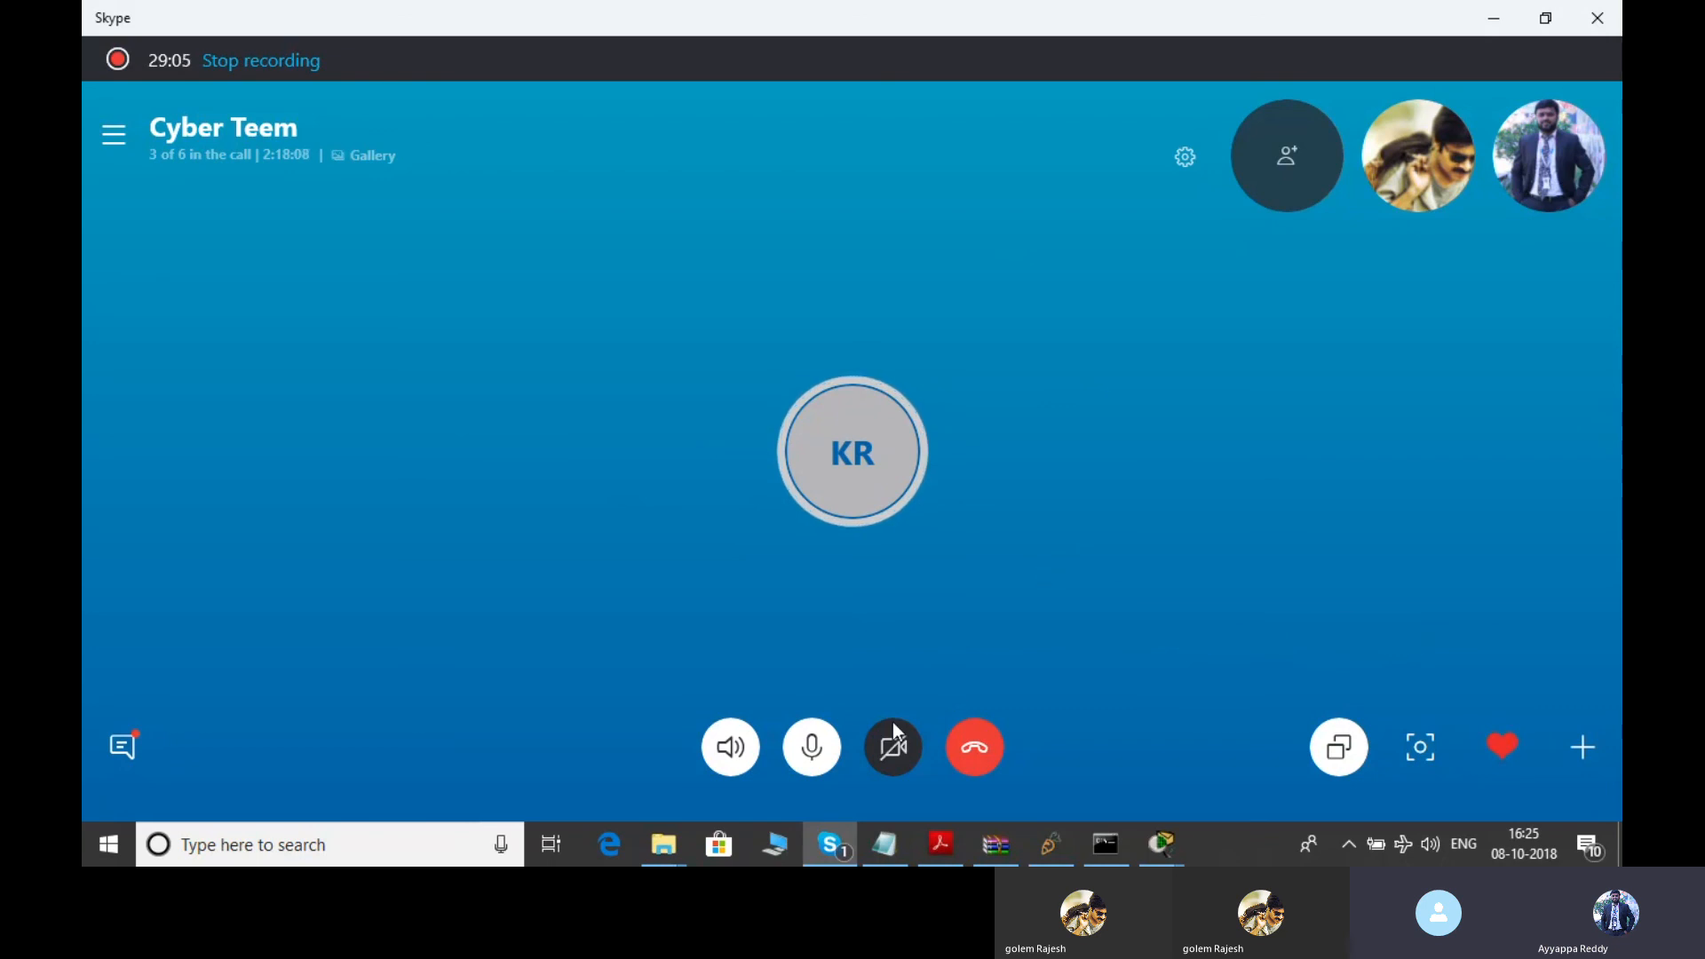
pyautogui.click(808, 748)
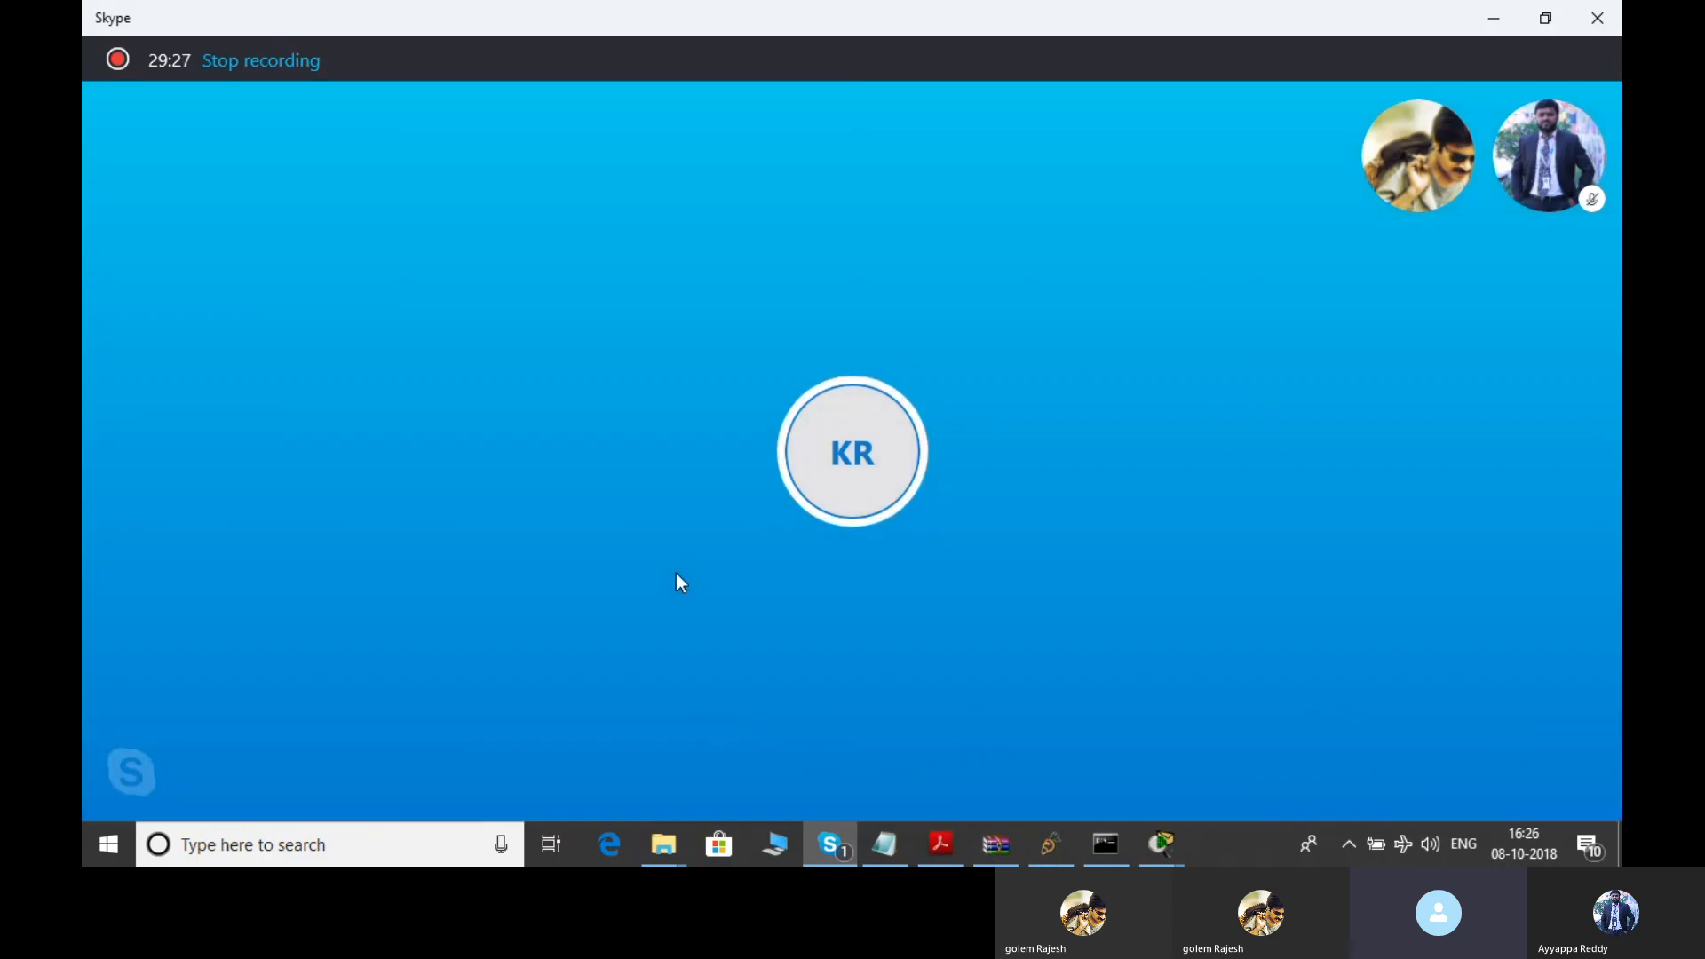
pyautogui.moveTo(674, 574)
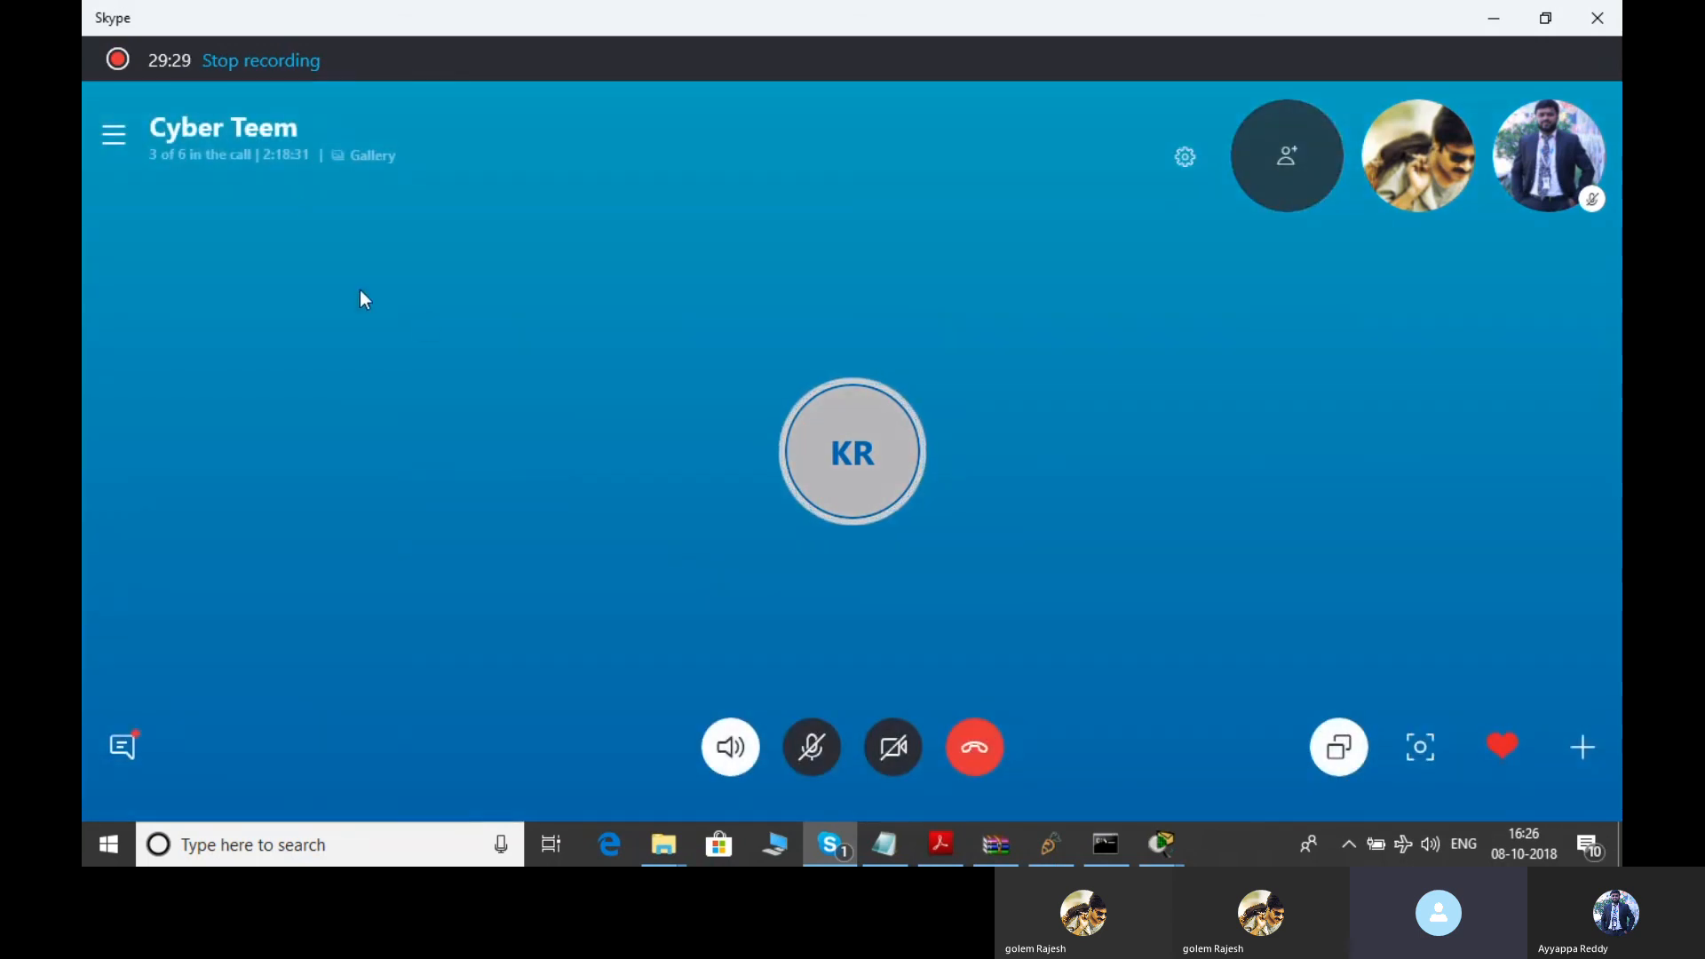
pyautogui.click(1571, 749)
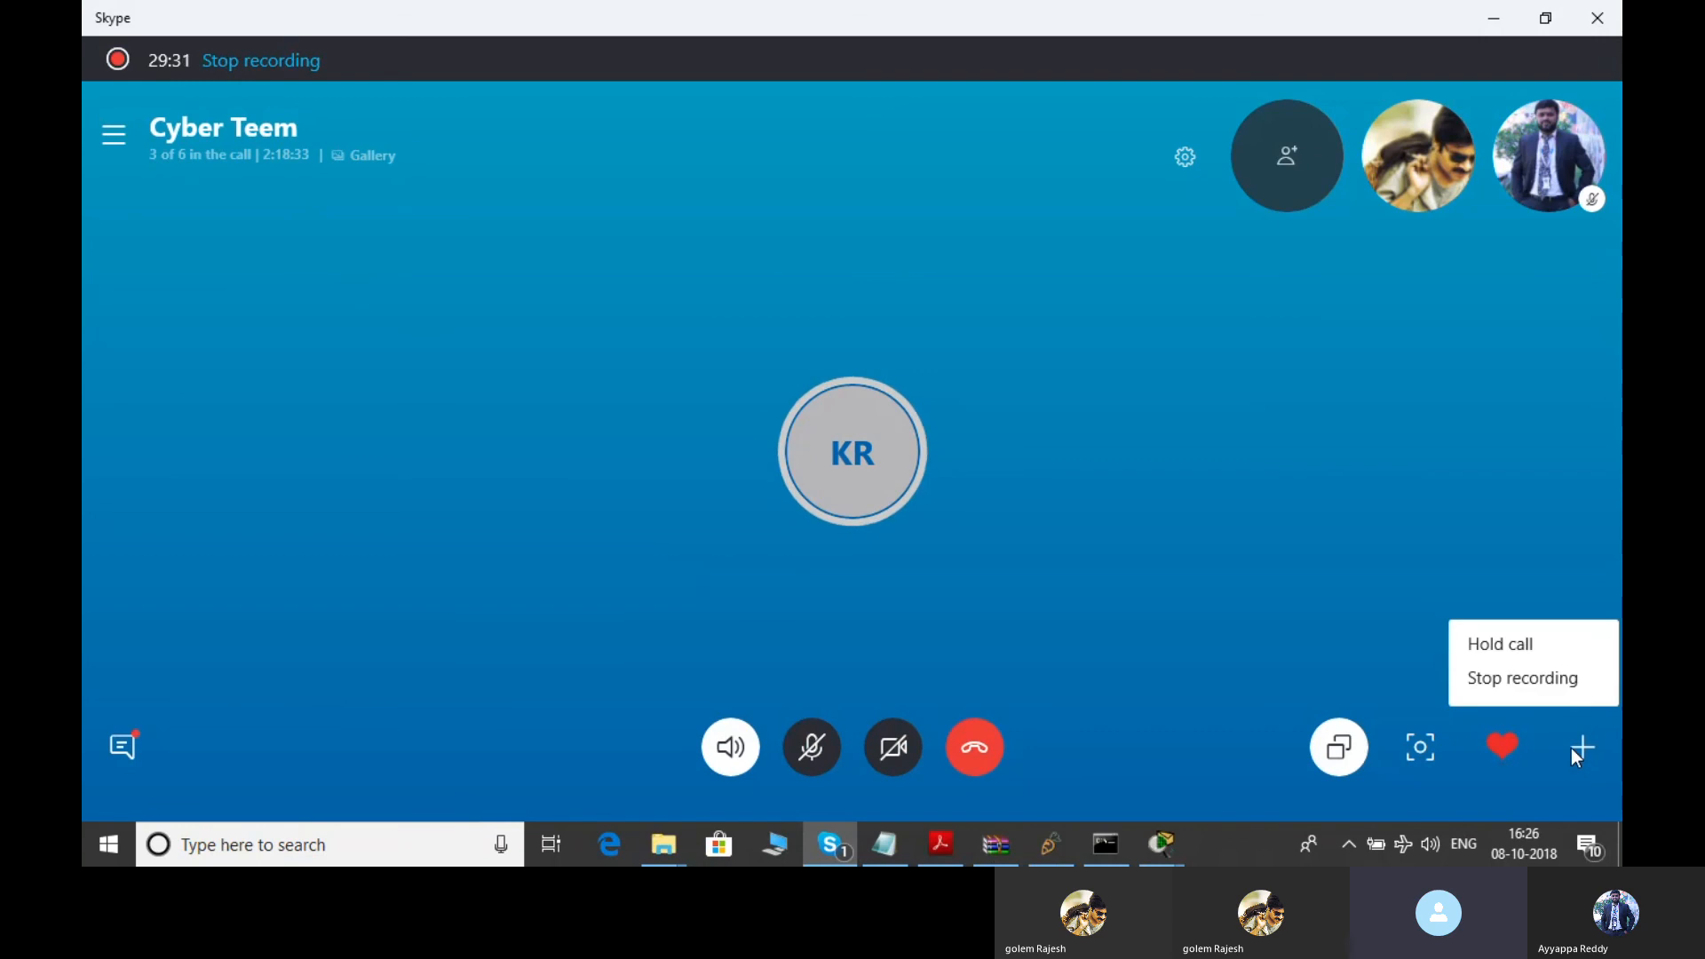